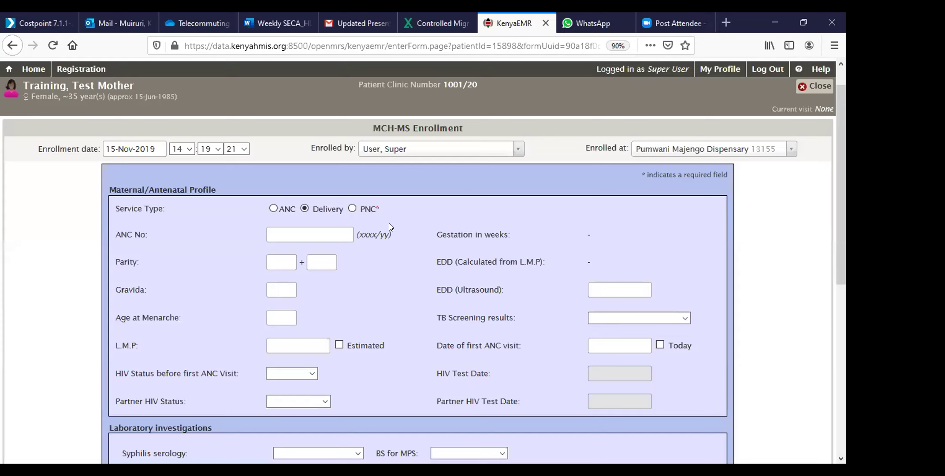
Choose ANC as the service type and enter ANC number 1001/20.
left_click(352, 208)
left_click(273, 208)
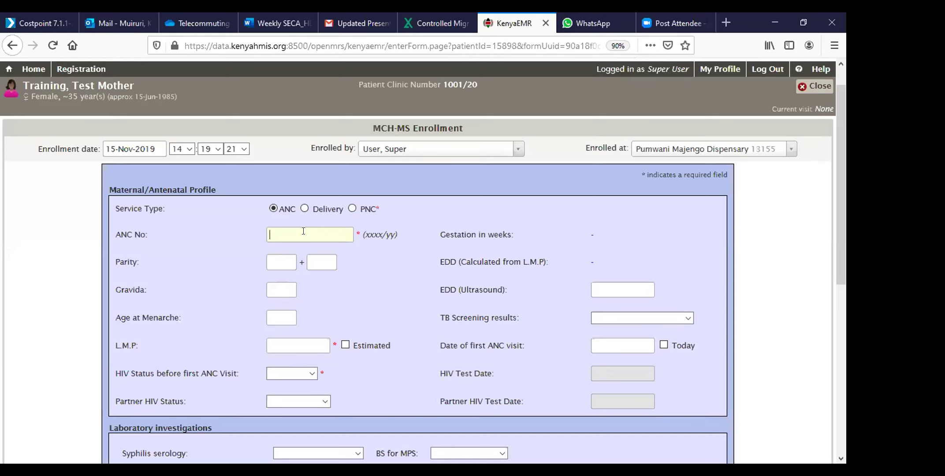
type("001/20")
Enter parity 1+0, gravida 2 and age at menarche 12.
left_click(282, 259)
type("1")
key("Tab")
type("0")
left_click(274, 311)
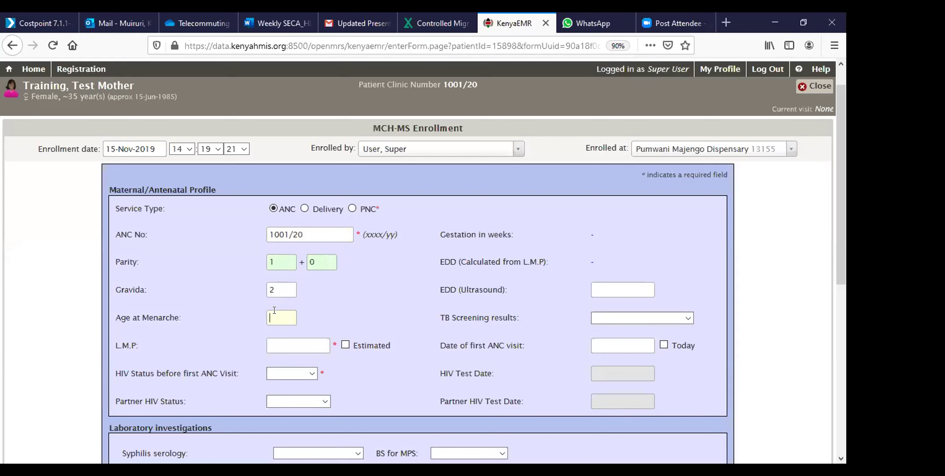
type("12")
Set the L.M.P. date to 15-Aug-2019 and mark it as estimated.
left_click(302, 340)
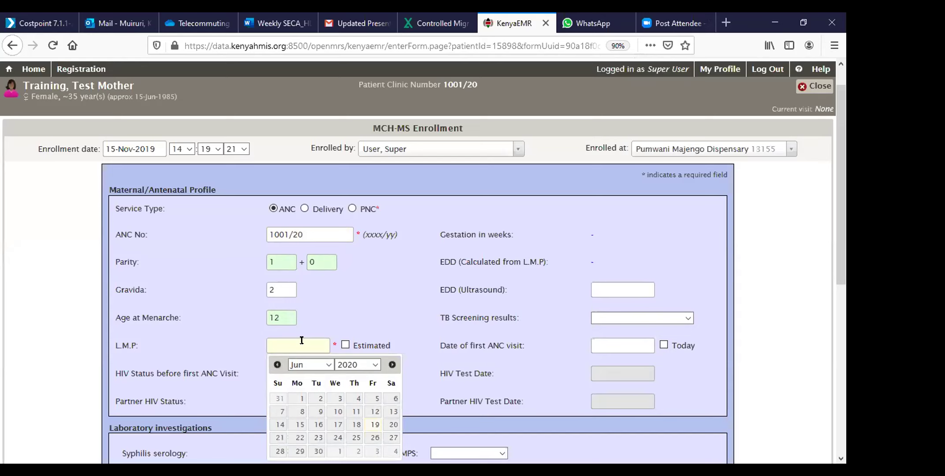
left_click(345, 344)
left_click(314, 345)
left_click(276, 364)
left_click(277, 364)
left_click(277, 365)
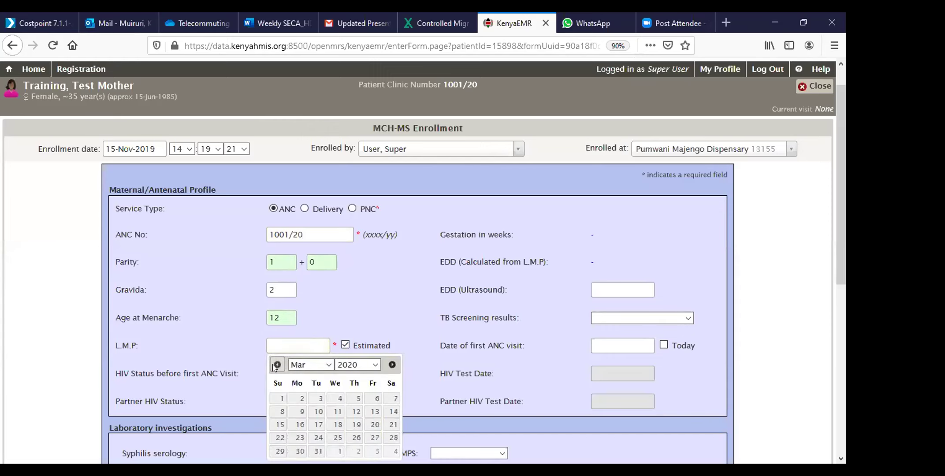
left_click(277, 365)
left_click(277, 365)
left_click(277, 364)
left_click(276, 365)
left_click(276, 365)
left_click(277, 365)
left_click(277, 365)
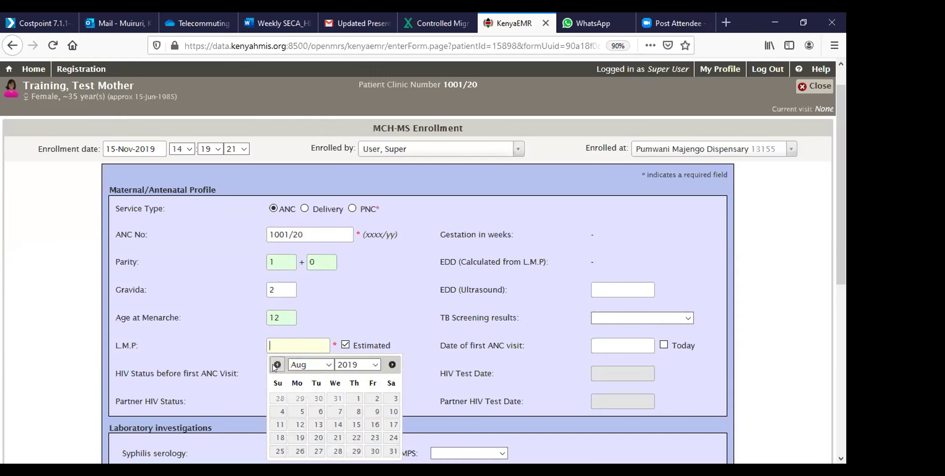
left_click(277, 364)
left_click(276, 366)
left_click(276, 365)
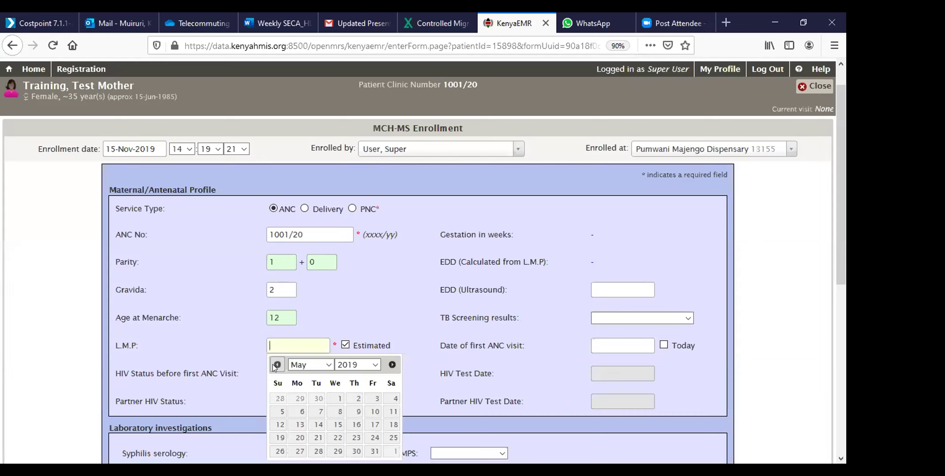
left_click(392, 365)
left_click(392, 364)
left_click(392, 364)
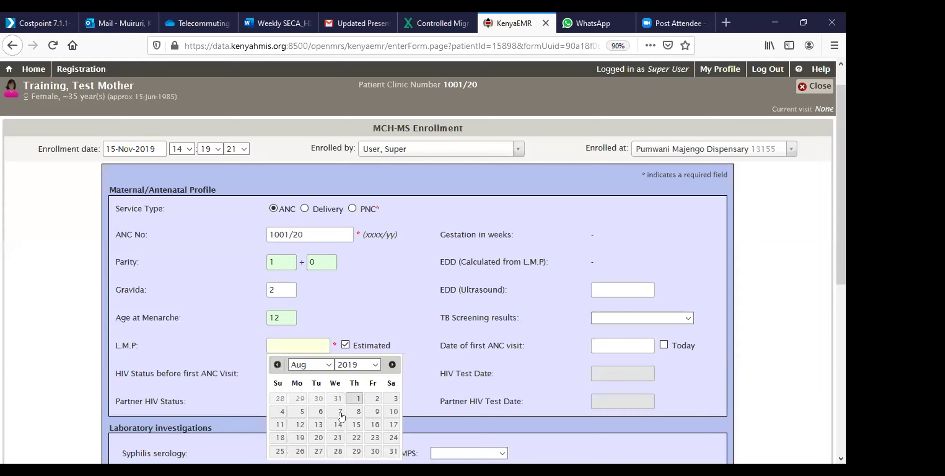
left_click(352, 425)
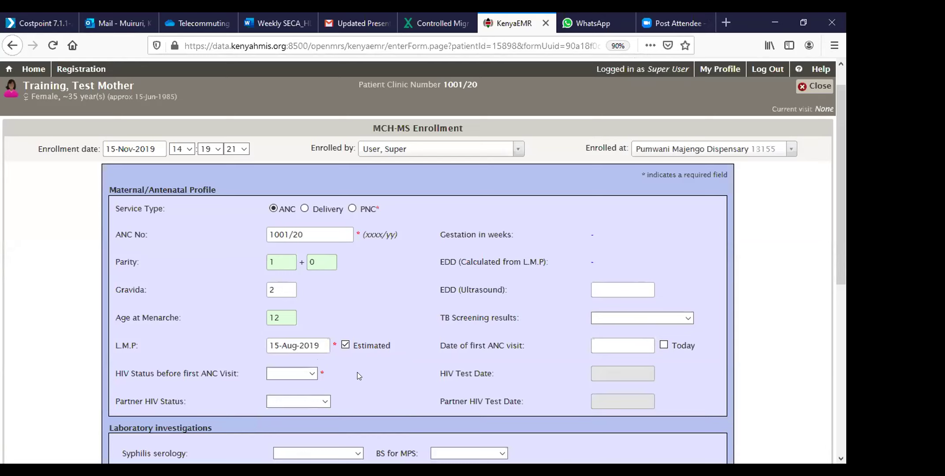
Set pre-ANC HIV status to Negative and partner HIV status to Unknown, leaving ultrasound EDD empty.
left_click(312, 374)
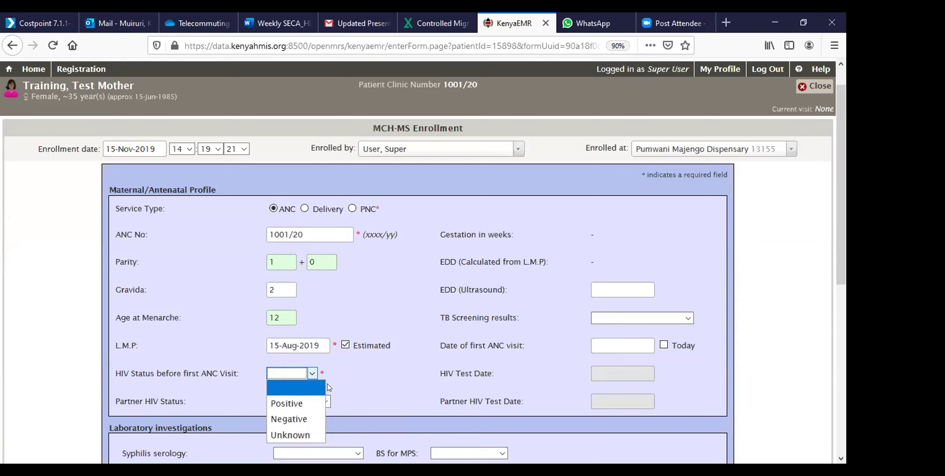
left_click(290, 419)
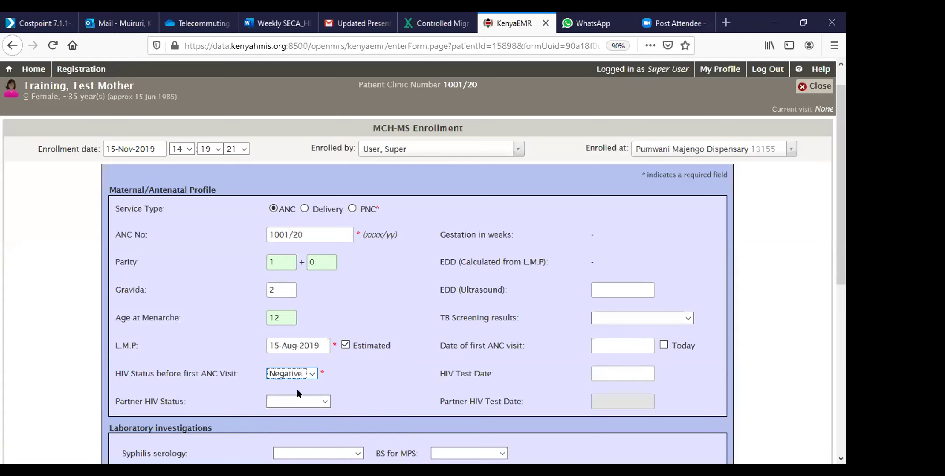
left_click(325, 402)
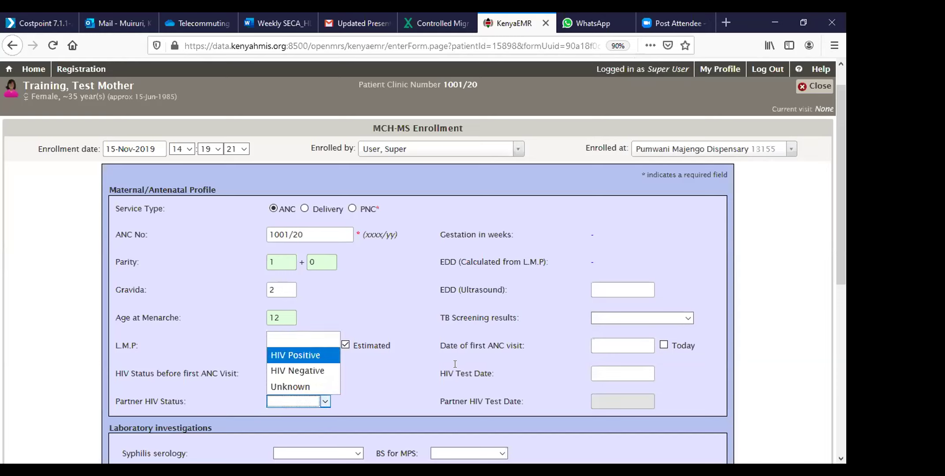
left_click(290, 386)
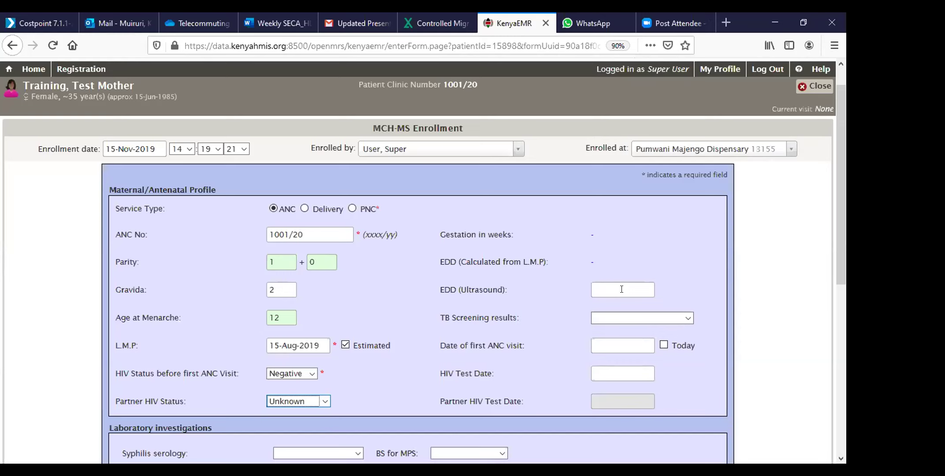
left_click(648, 287)
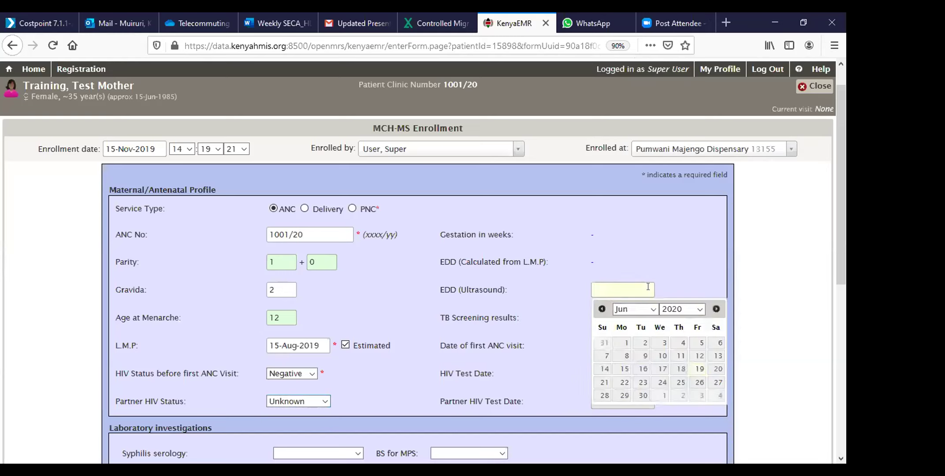
left_click(695, 275)
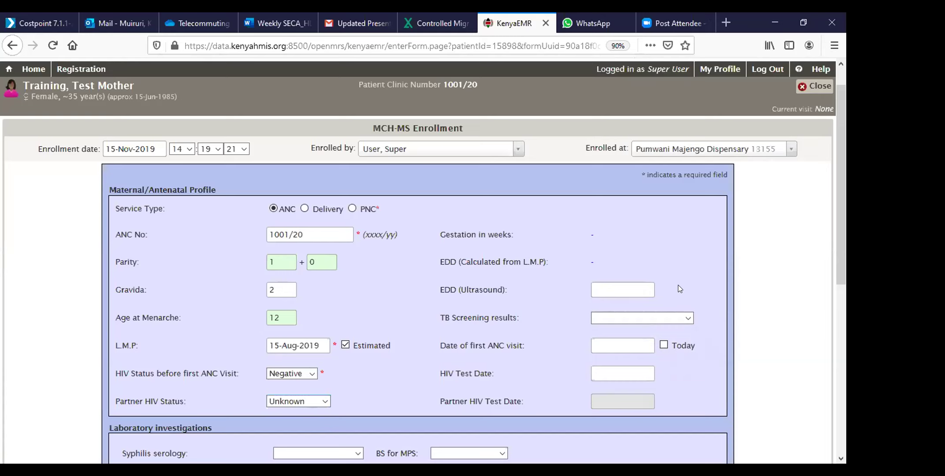
left_click(688, 318)
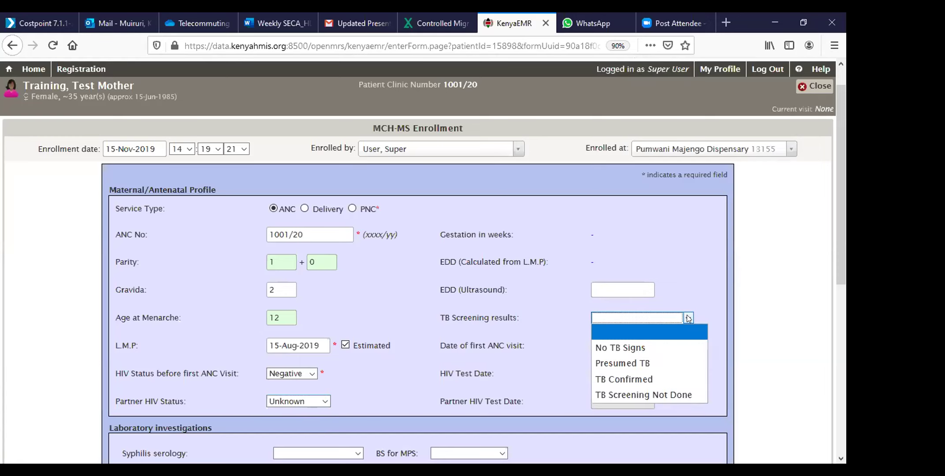
Record No TB Signs and today, 15-Nov-2019, as first ANC visit, keeping HIV status Negative.
left_click(620, 348)
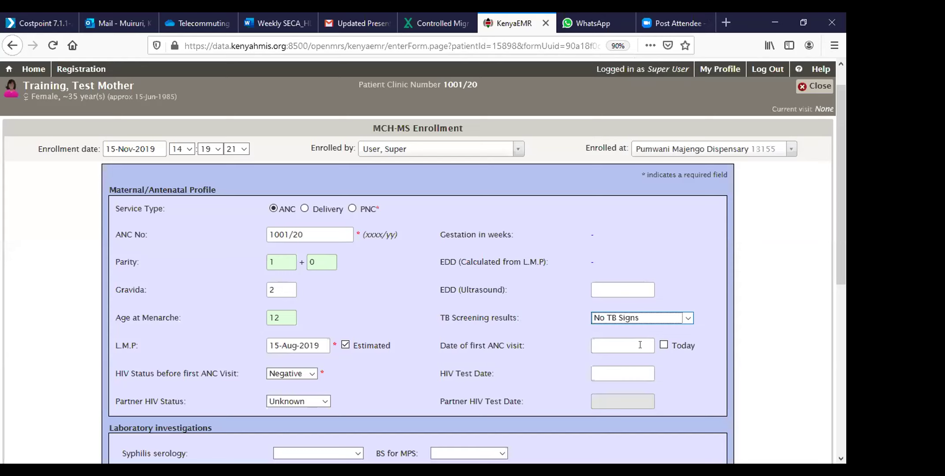
left_click(662, 346)
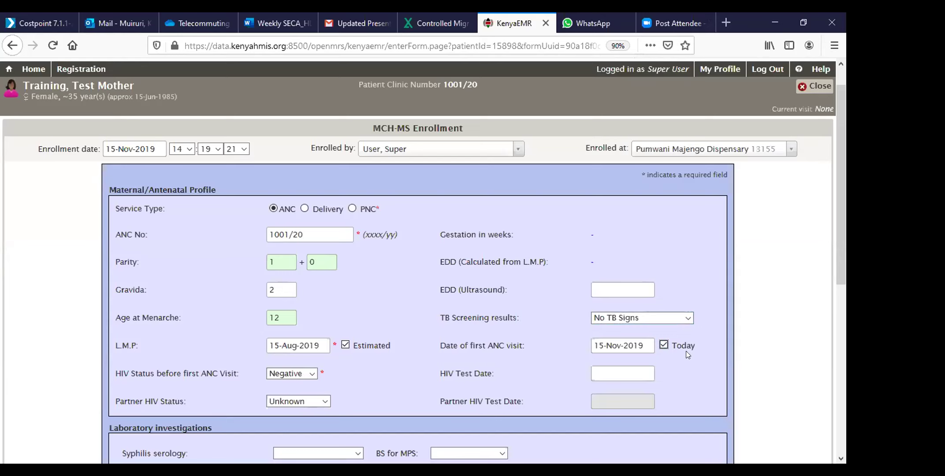
left_click(603, 370)
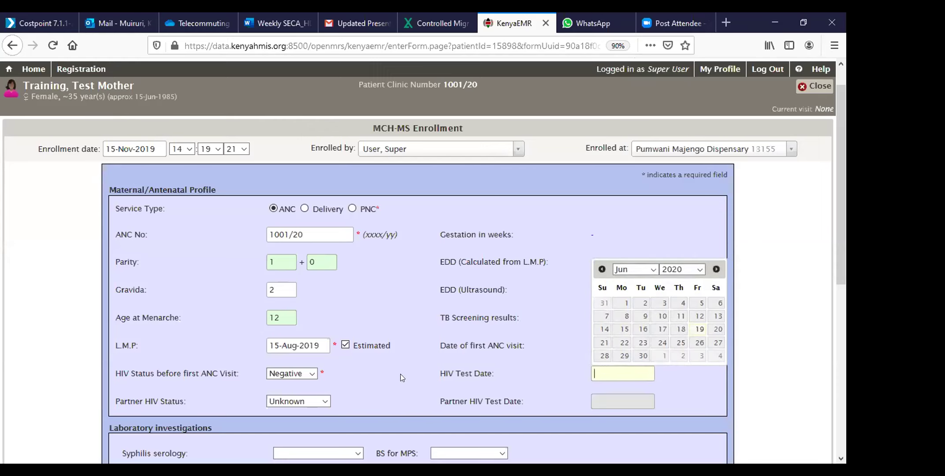
left_click(311, 374)
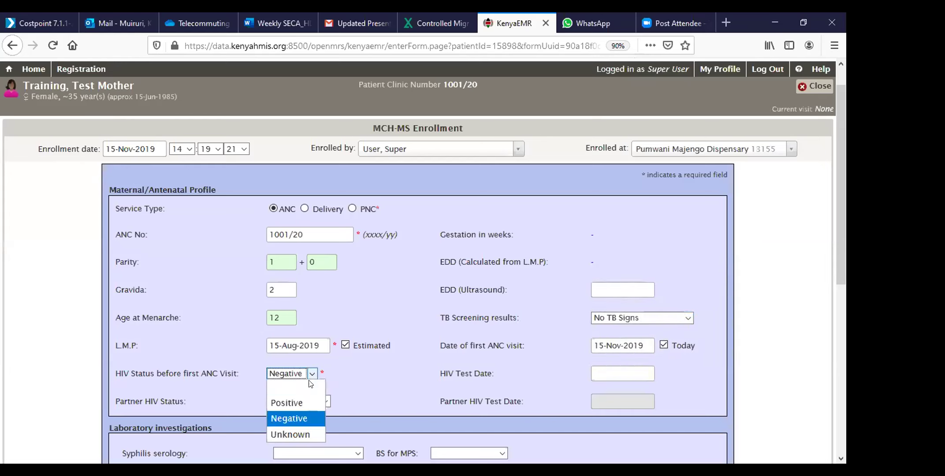
left_click(292, 434)
left_click(624, 373)
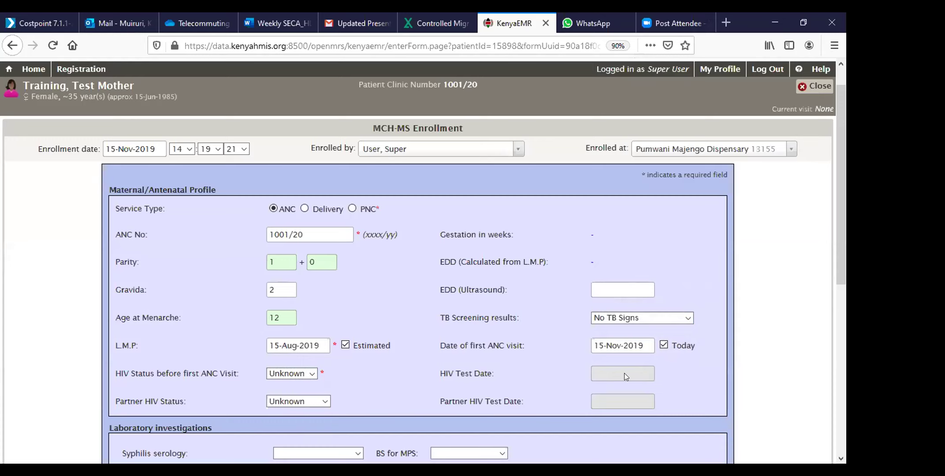
left_click(311, 374)
left_click(302, 418)
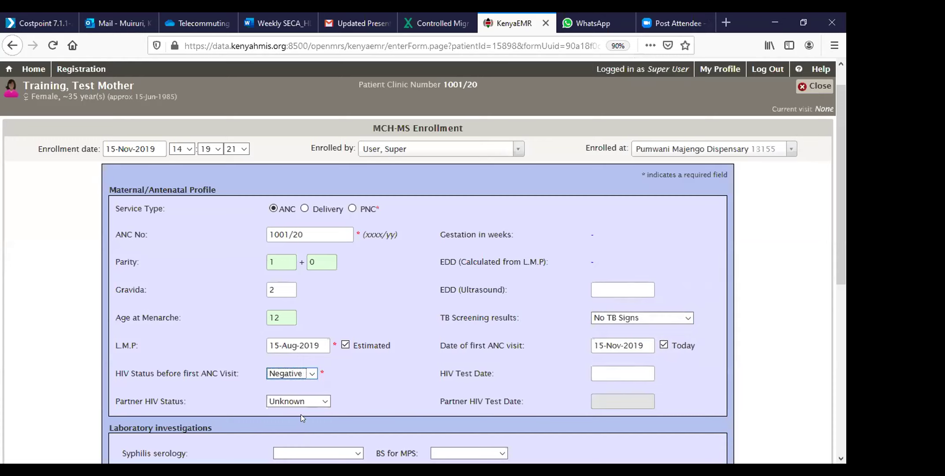
Set the HIV test date to 15-Jul-2019.
left_click(619, 371)
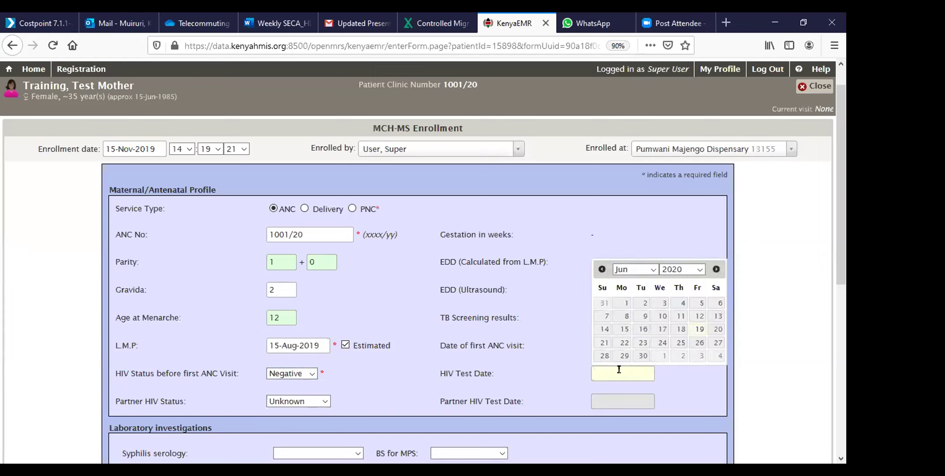
left_click(602, 270)
left_click(601, 269)
left_click(602, 270)
left_click(602, 269)
left_click(602, 270)
left_click(602, 270)
left_click(602, 270)
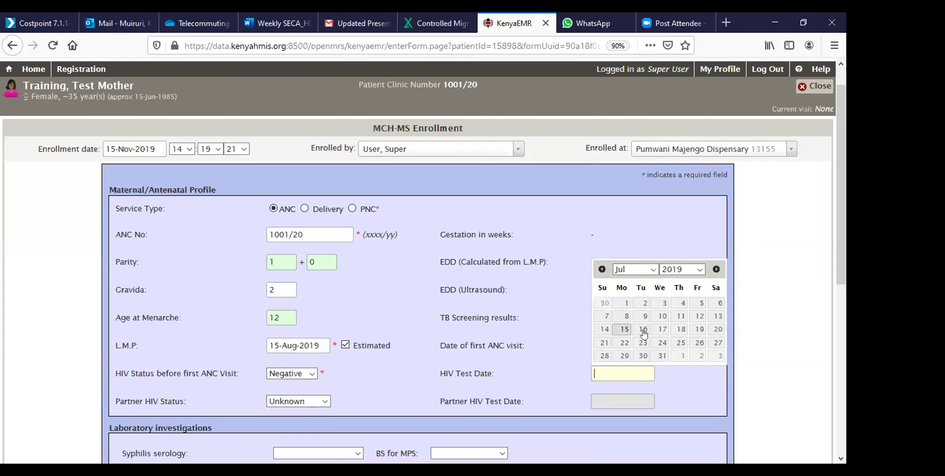
left_click(624, 330)
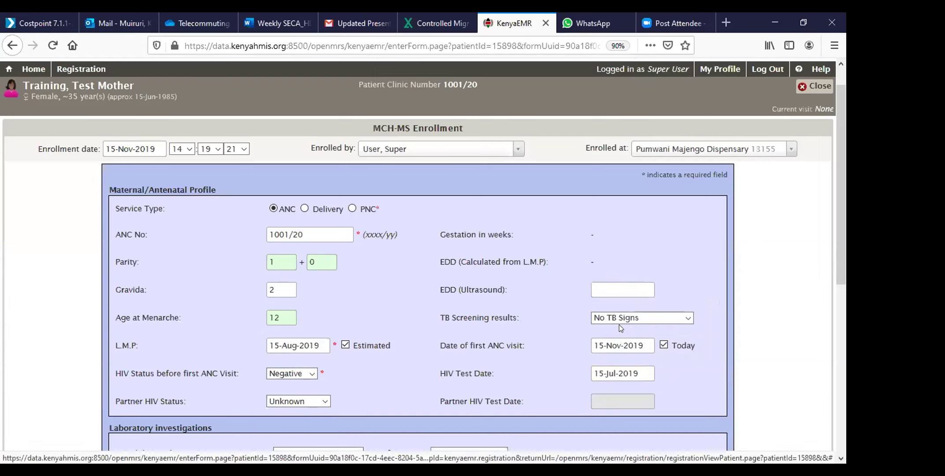
Review the remaining enrollment fields and submit, enrolling the mother in MCH - Mother Services.
left_click_drag(839, 262, 845, 425)
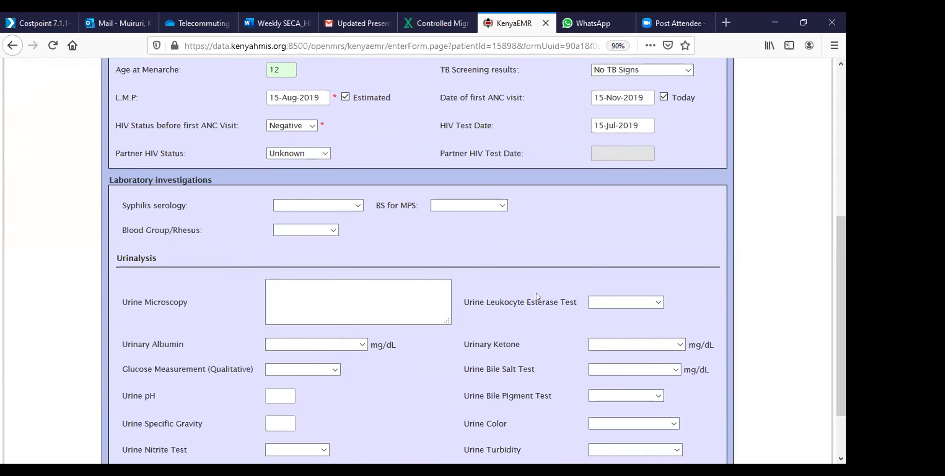
left_click_drag(845, 260, 844, 325)
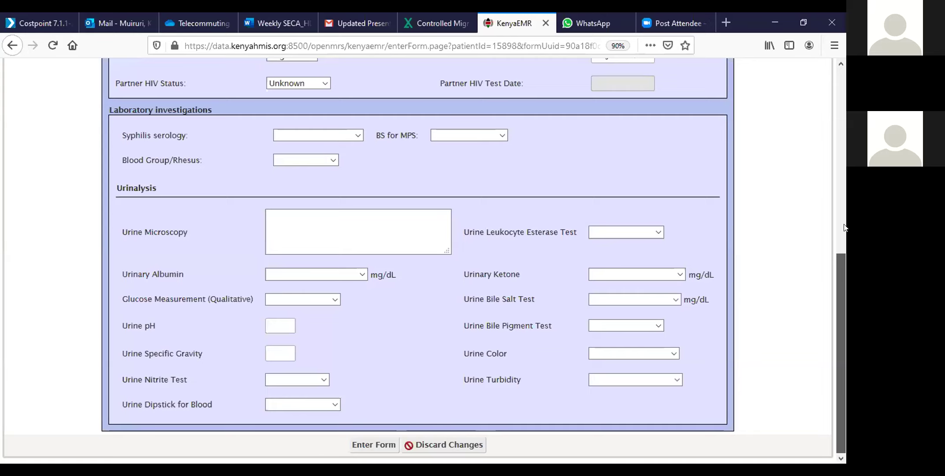
left_click_drag(845, 381, 845, 224)
scroll(844, 224, "up", 1)
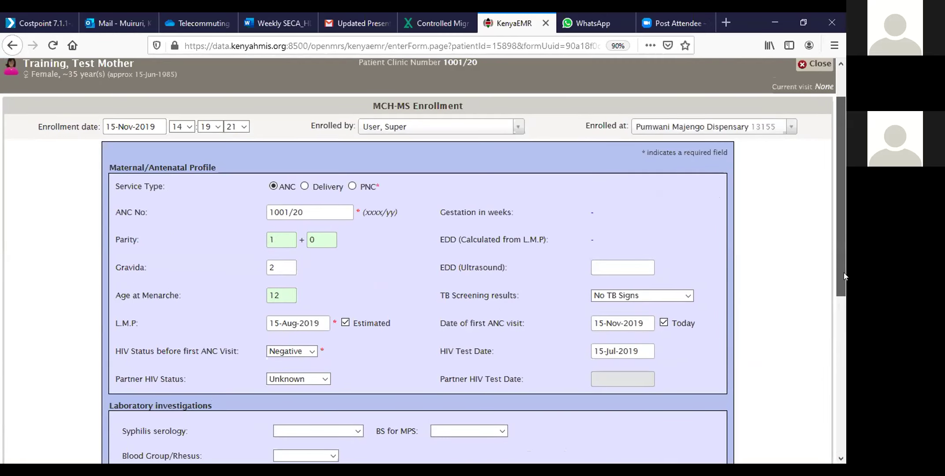
scroll(844, 272, "down", 2)
scroll(844, 353, "down", 3)
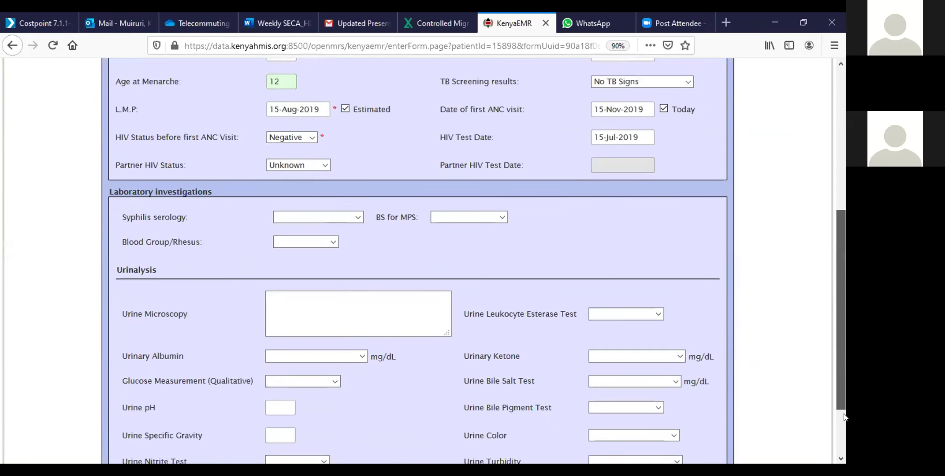
scroll(844, 416, "down", 2)
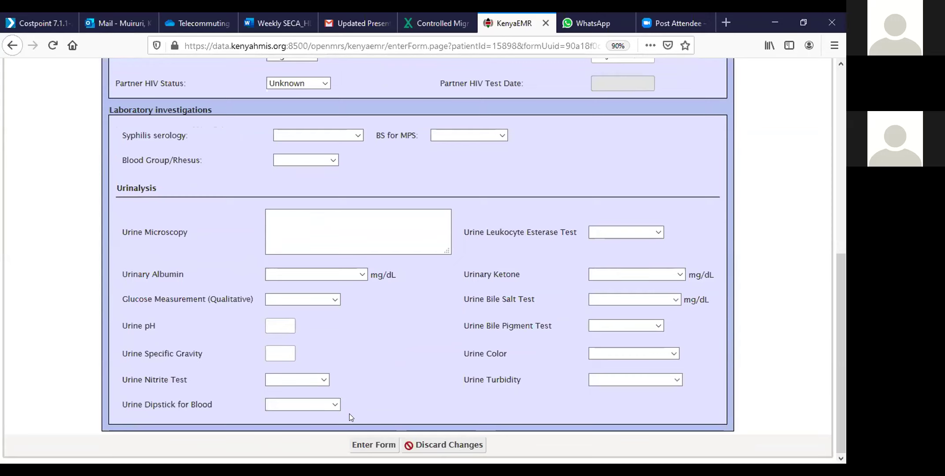
left_click(361, 443)
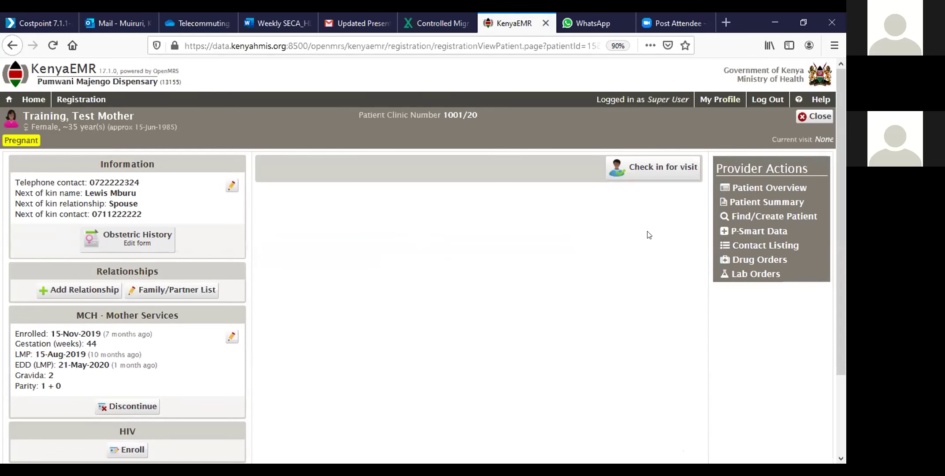
Check the patient in as Outpatient with a visit start date of 15-Nov-2019.
left_click(671, 167)
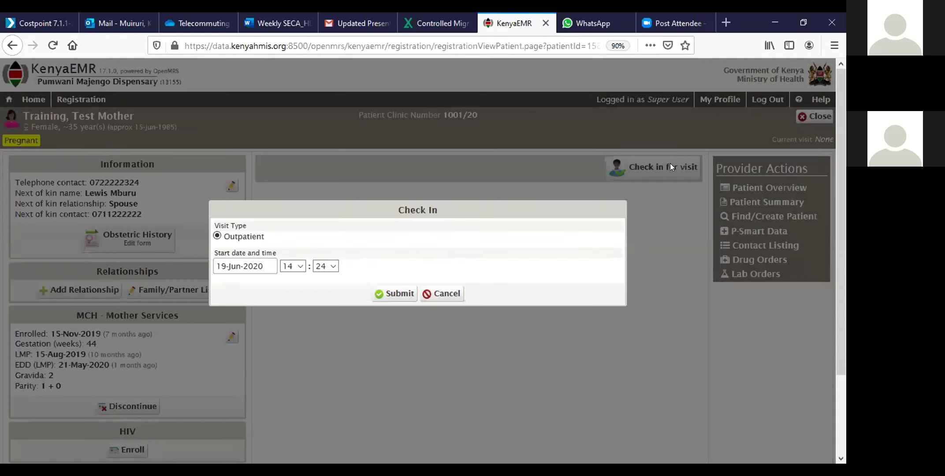
left_click(260, 266)
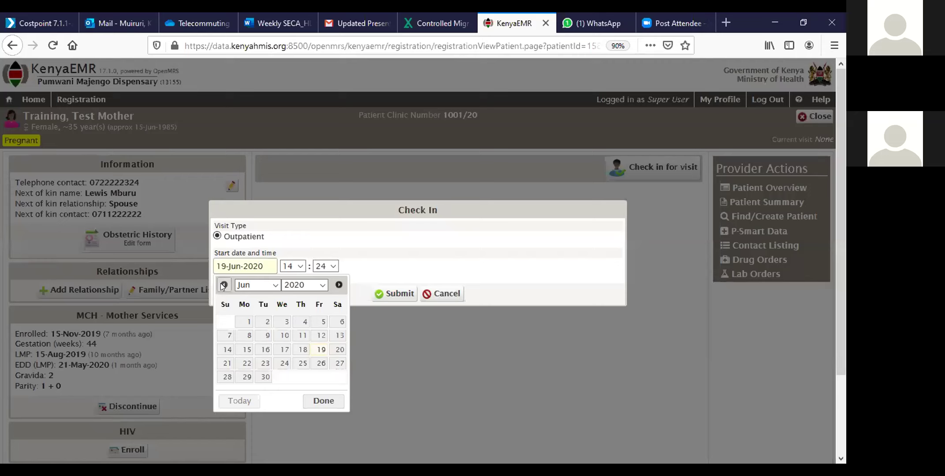
left_click(223, 285)
left_click(224, 286)
left_click(224, 285)
left_click(224, 286)
left_click(224, 285)
left_click(223, 285)
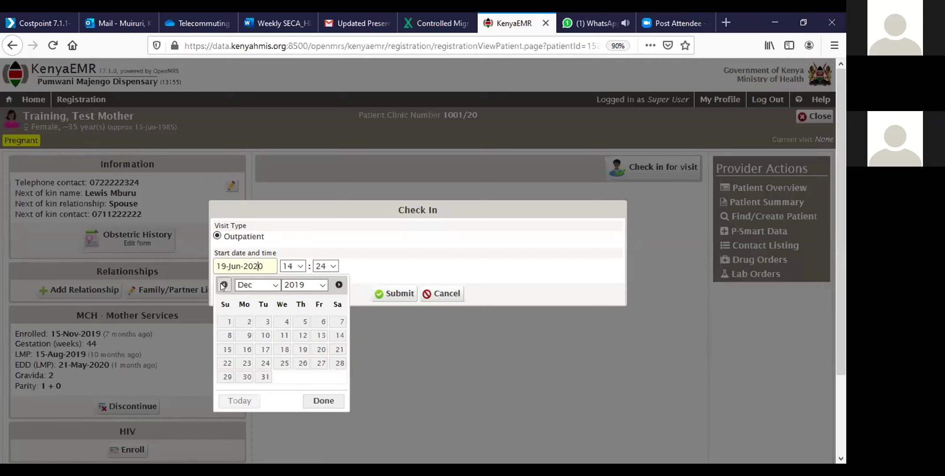
left_click(224, 285)
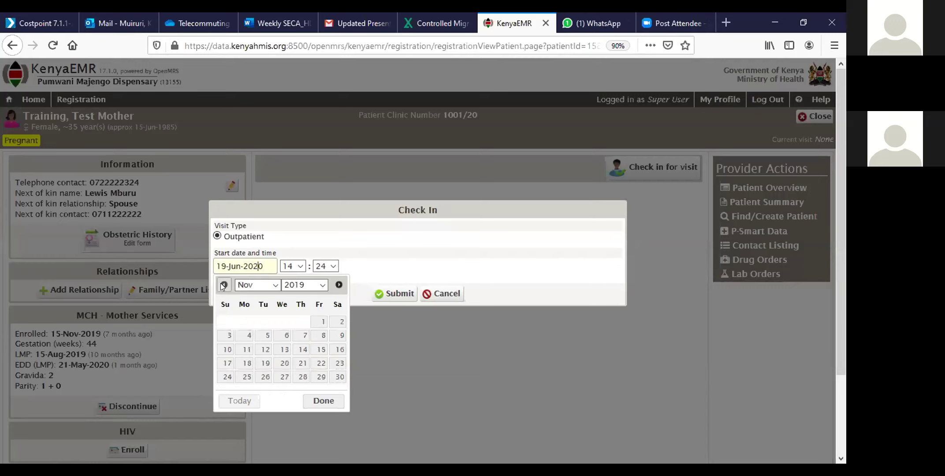
left_click(321, 352)
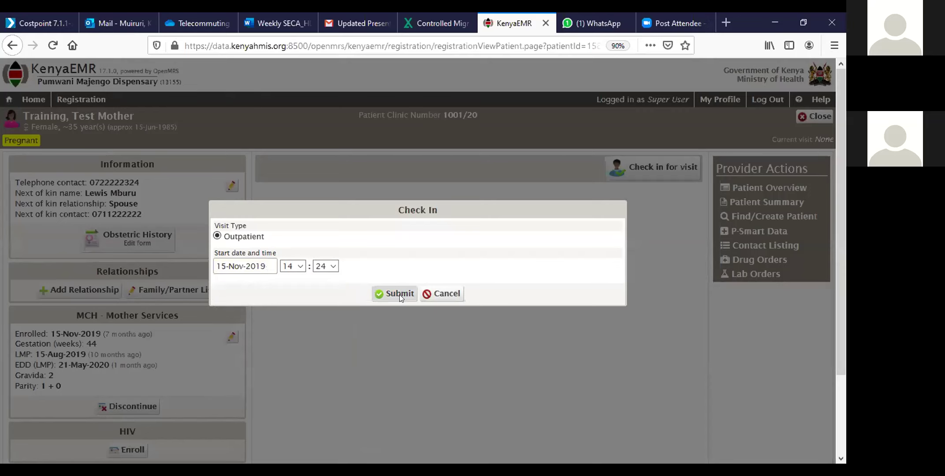
left_click(399, 294)
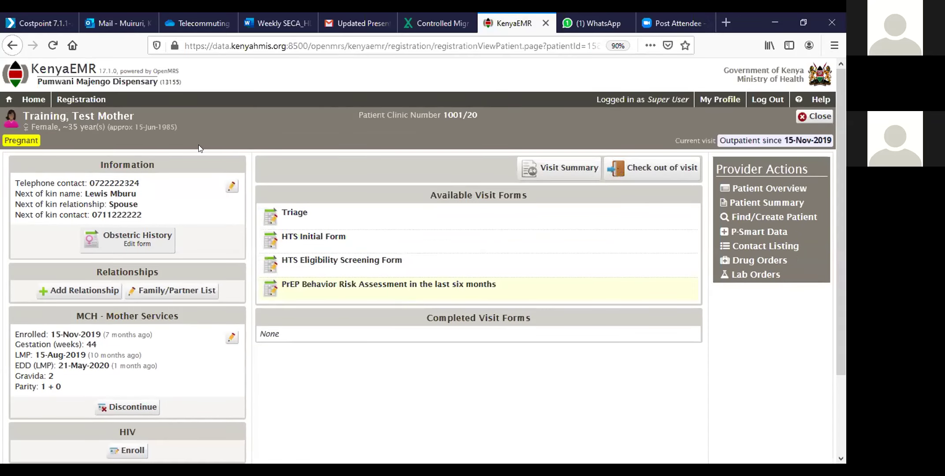
left_click(24, 101)
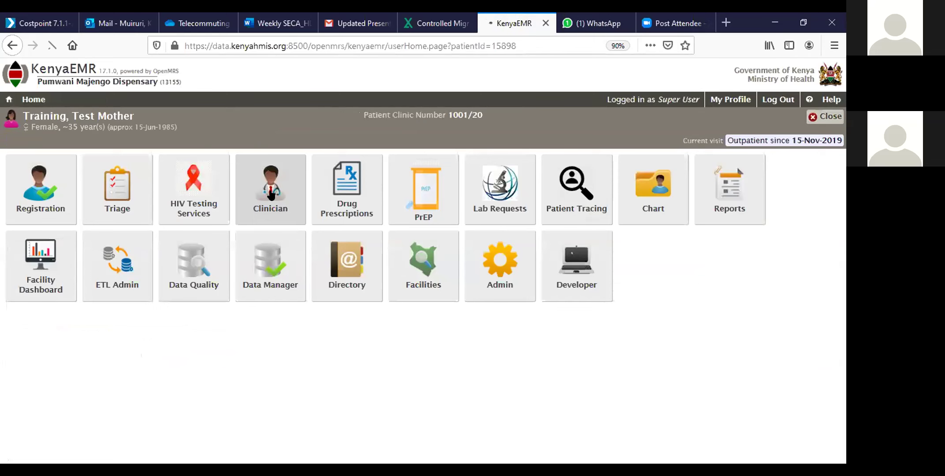
Open the patient's clinician page and look over the available visit forms.
left_click(271, 194)
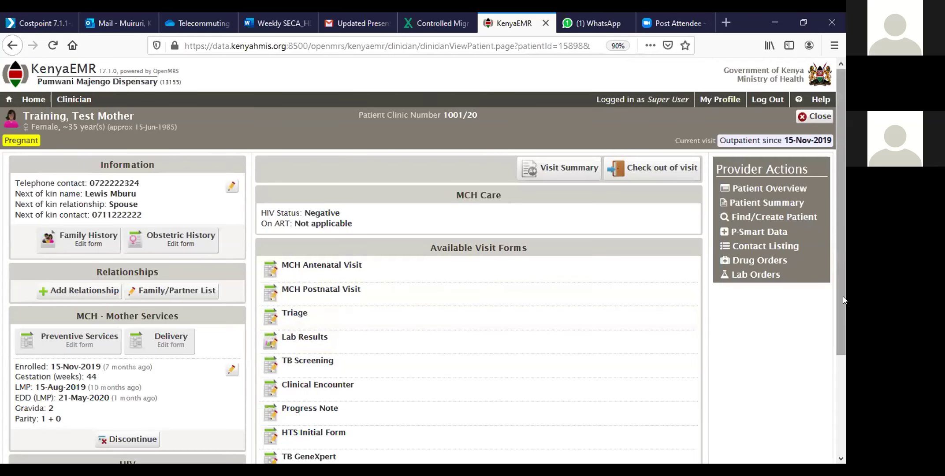
scroll(843, 303, "down", 3)
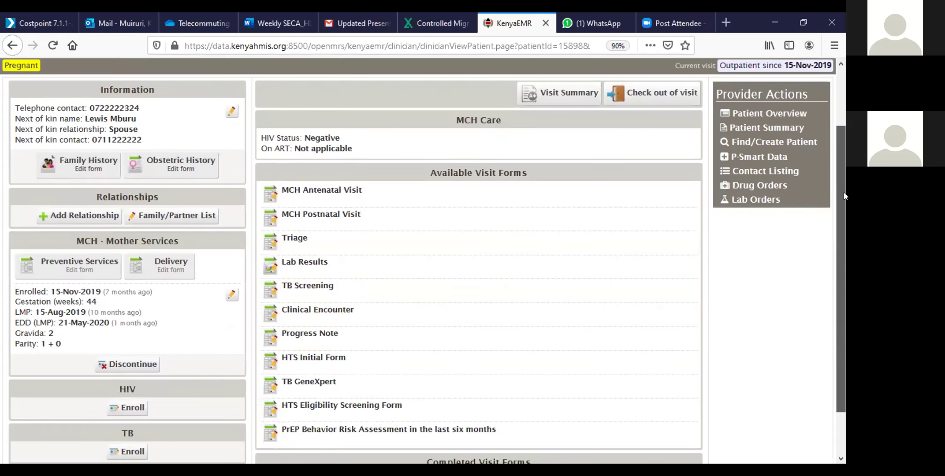
scroll(845, 192, "up", 3)
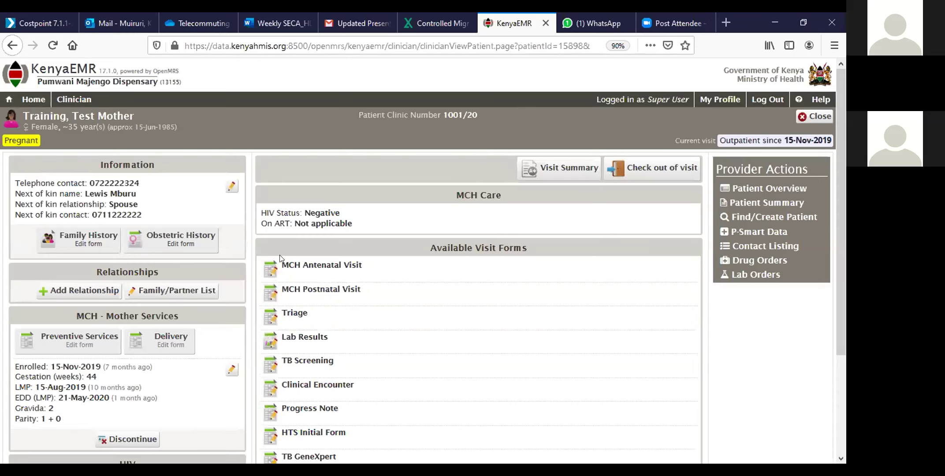
Open the MCH Antenatal Visit form and enter ANC visit number 1.
left_click(302, 266)
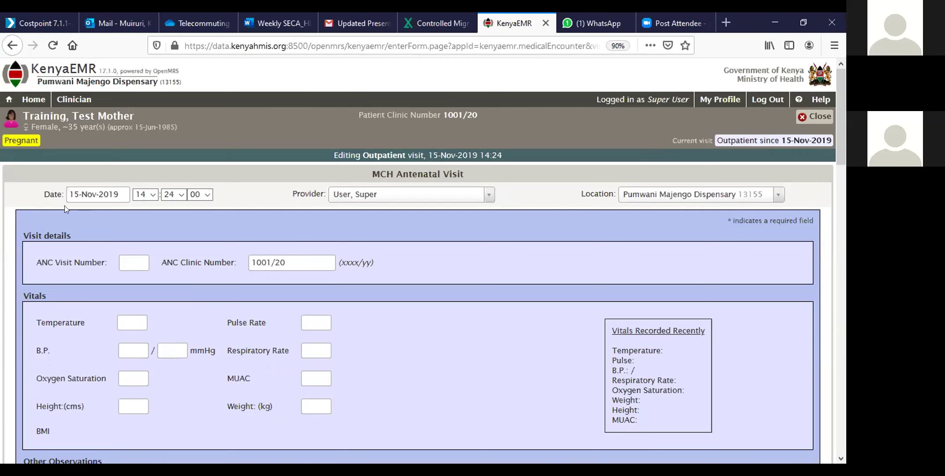
left_click(134, 258)
type("1")
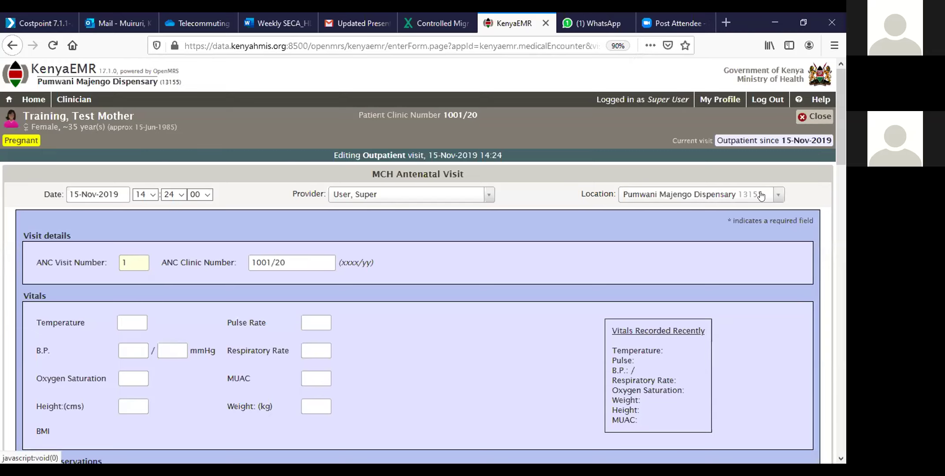
left_click_drag(839, 106, 844, 138)
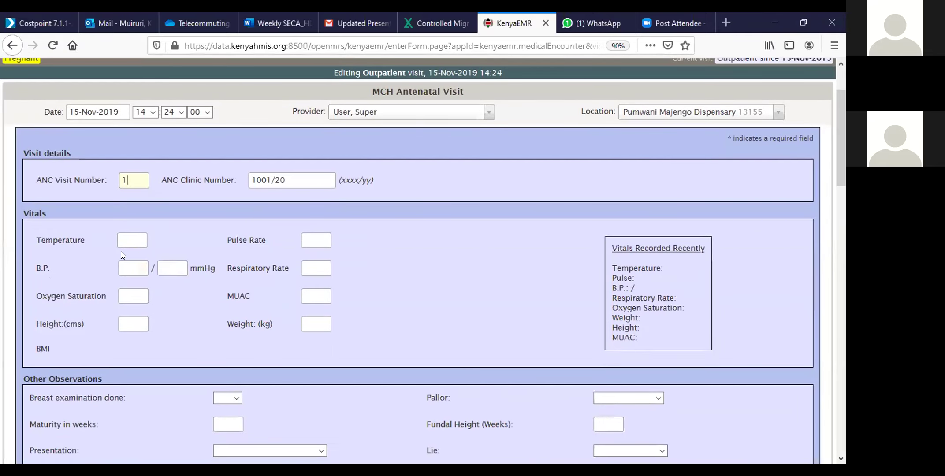
Enter vitals: temperature 36, blood pressure 120/80, height 160 cm, weight 60 kg.
left_click(133, 239)
type("36")
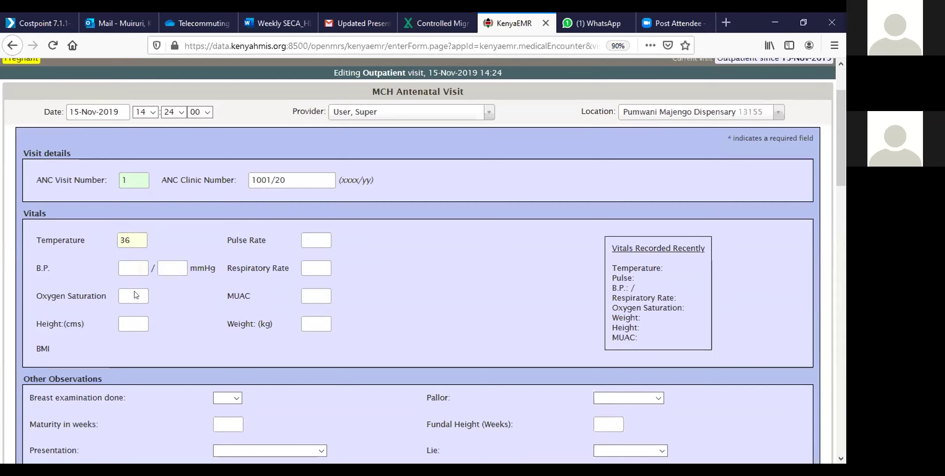
left_click(137, 269)
type("120")
key("Tab")
type("80")
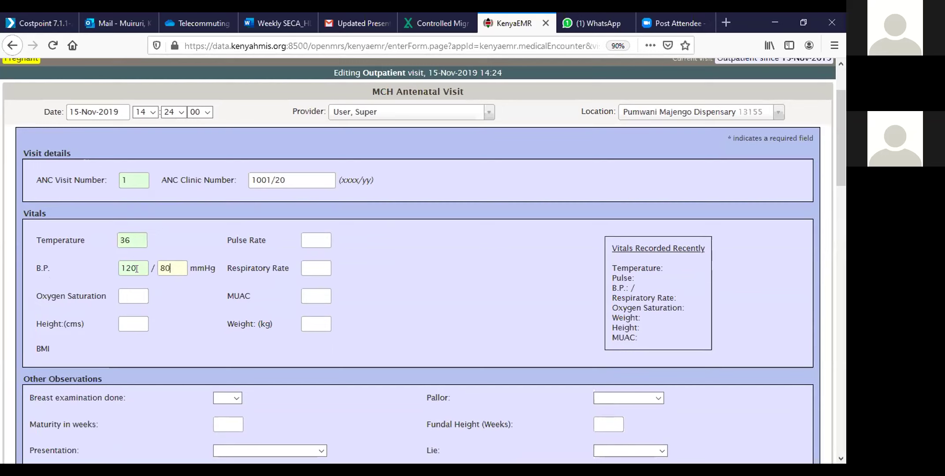
left_click(135, 323)
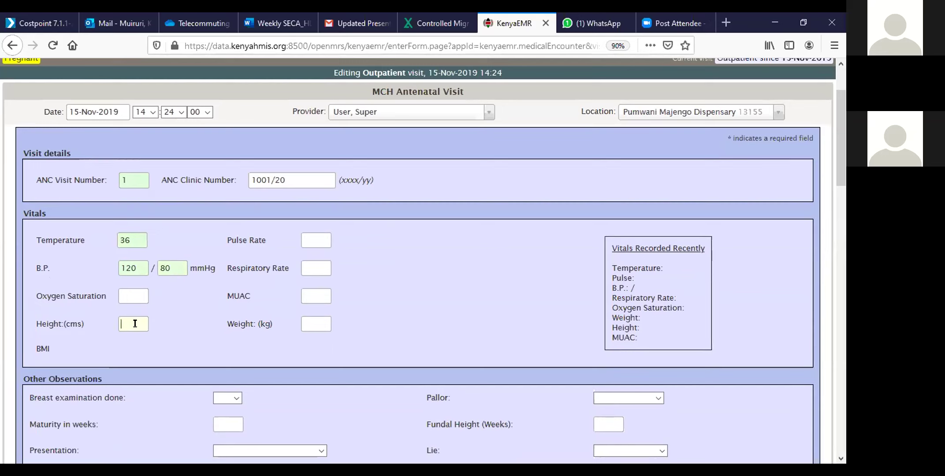
type("160")
key("Tab")
type("60")
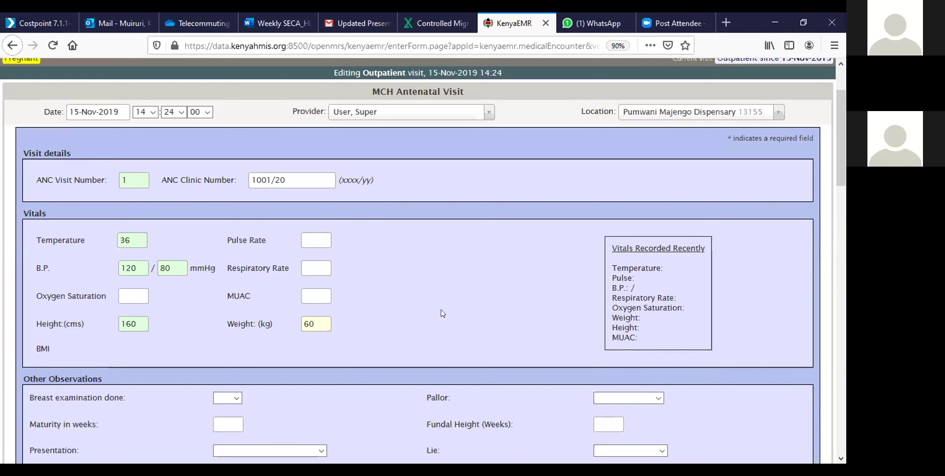
left_click_drag(842, 160, 844, 183)
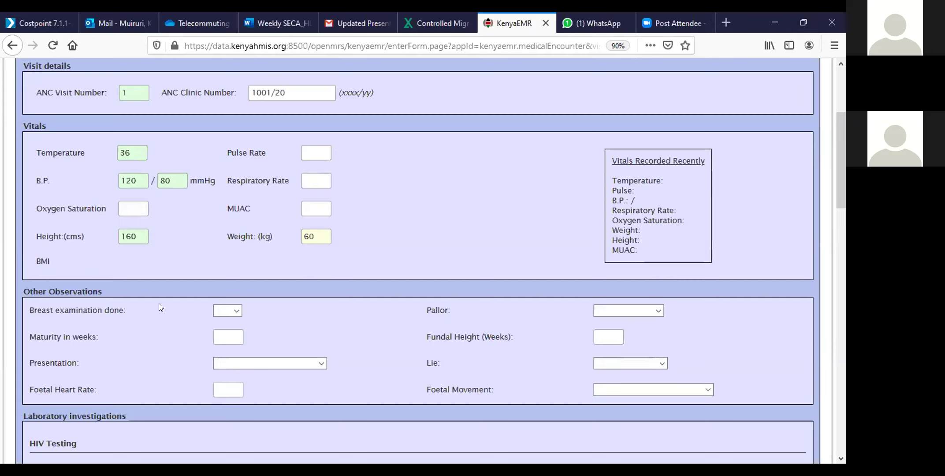
Record breast examination Yes, pallor No, maturity 22 weeks and fundal height 22.
left_click(235, 311)
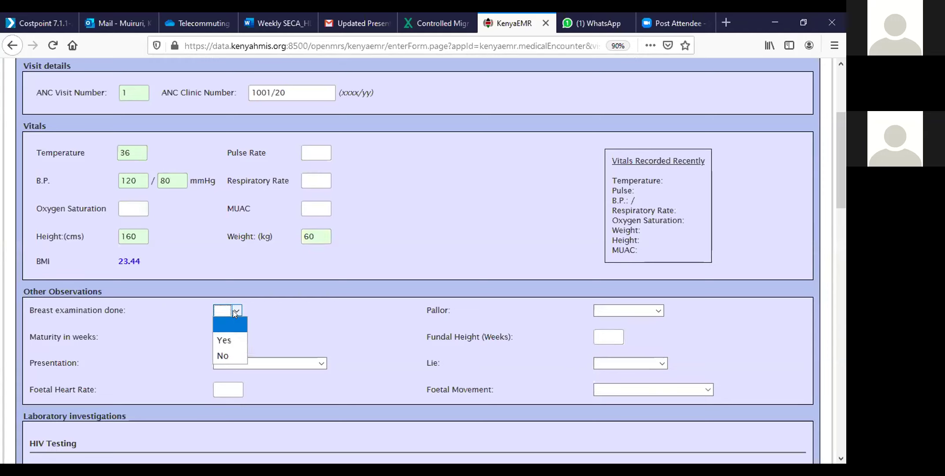
left_click(224, 340)
left_click(658, 311)
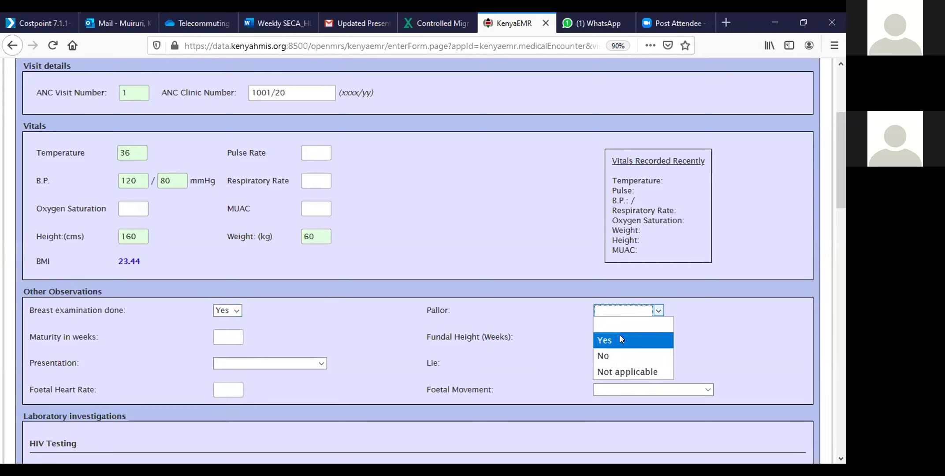
left_click(605, 355)
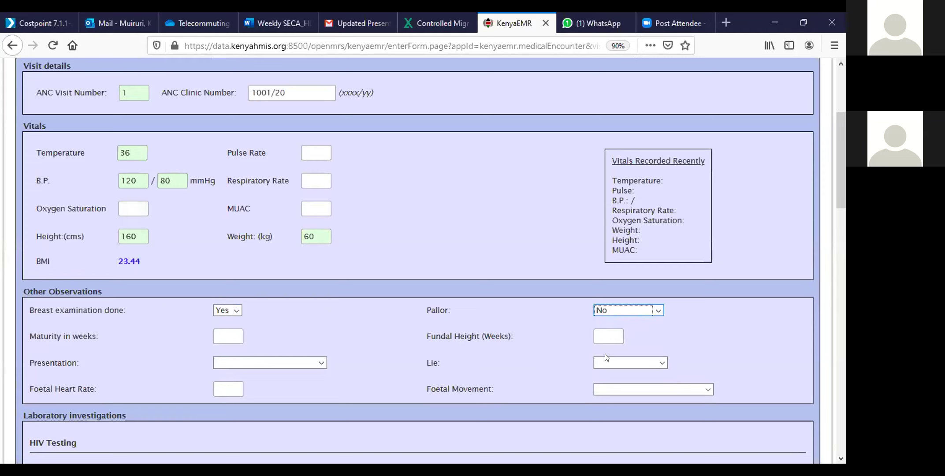
left_click(223, 330)
type("22")
left_click(609, 334)
type("22")
Set vertex presentation, longitudinal lie and foetal movements present.
left_click(322, 363)
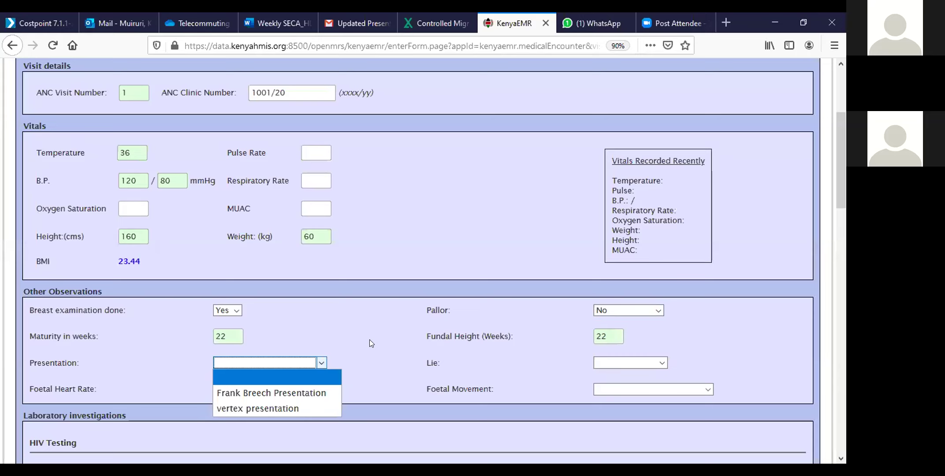
left_click(270, 410)
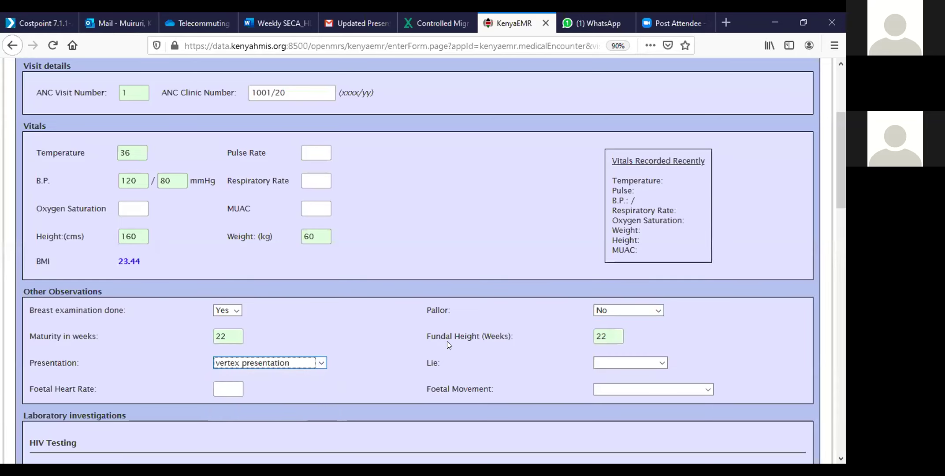
left_click(663, 363)
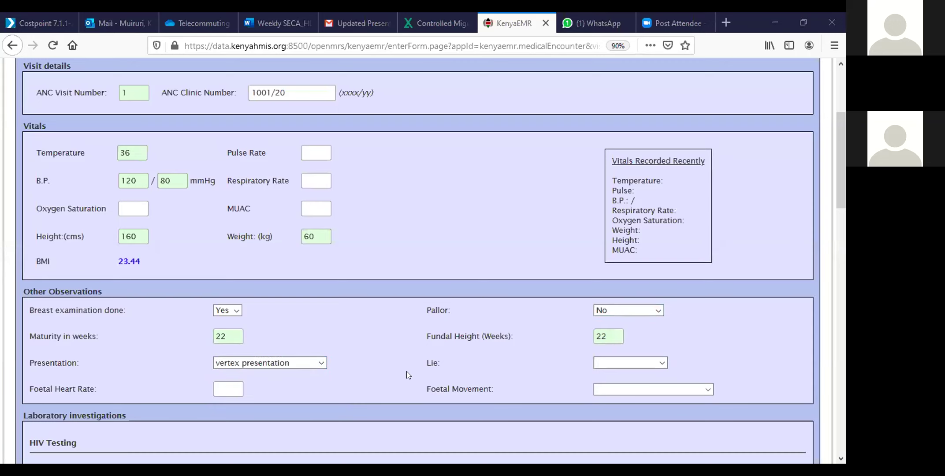
left_click(224, 388)
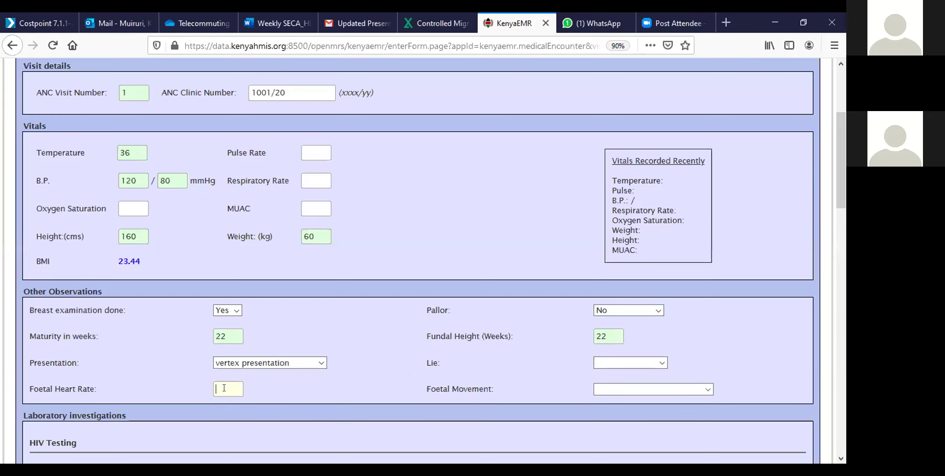
left_click(661, 363)
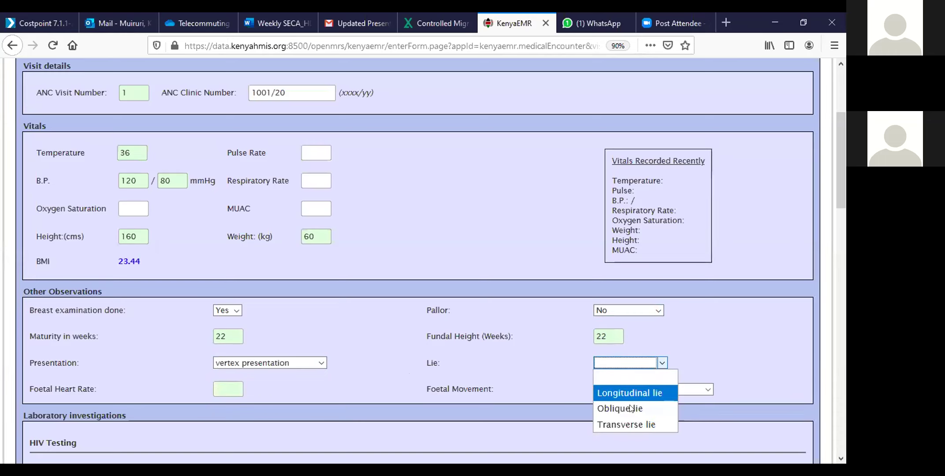
left_click(638, 393)
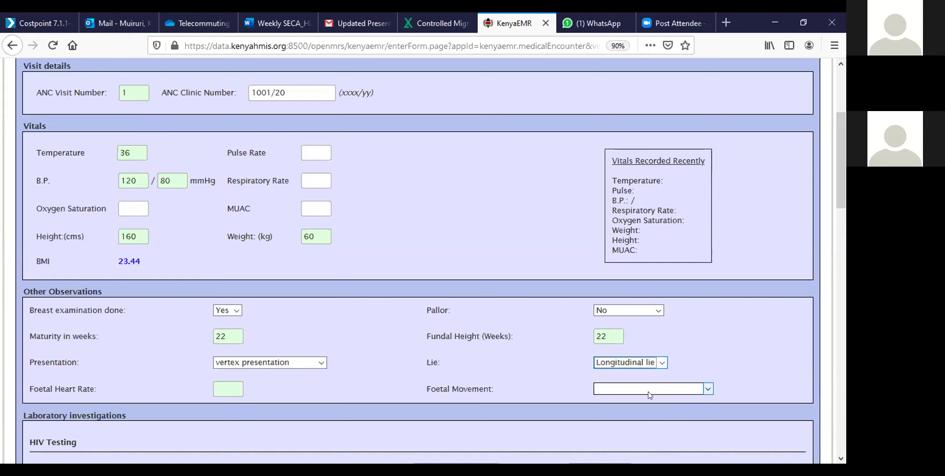
left_click(708, 389)
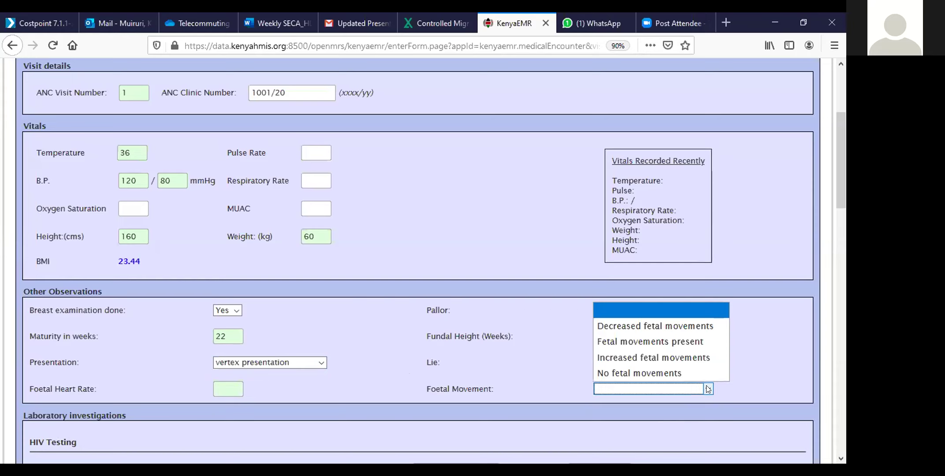
left_click(678, 339)
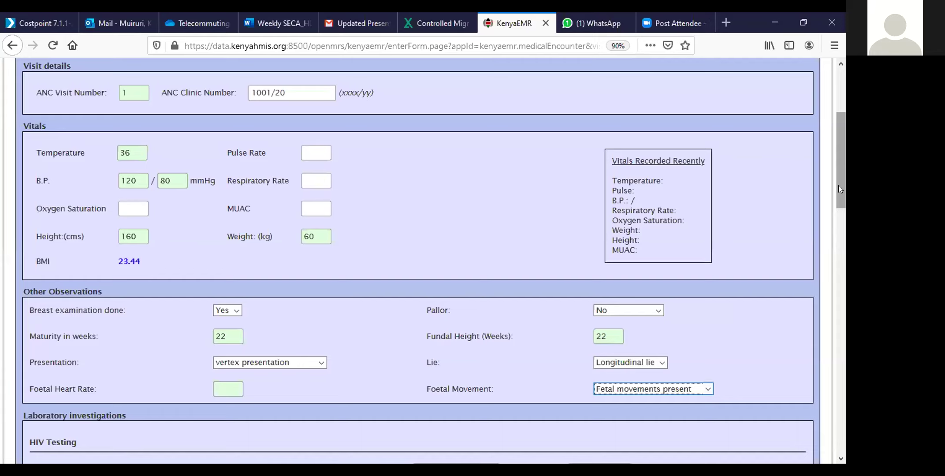
left_click_drag(842, 197, 844, 248)
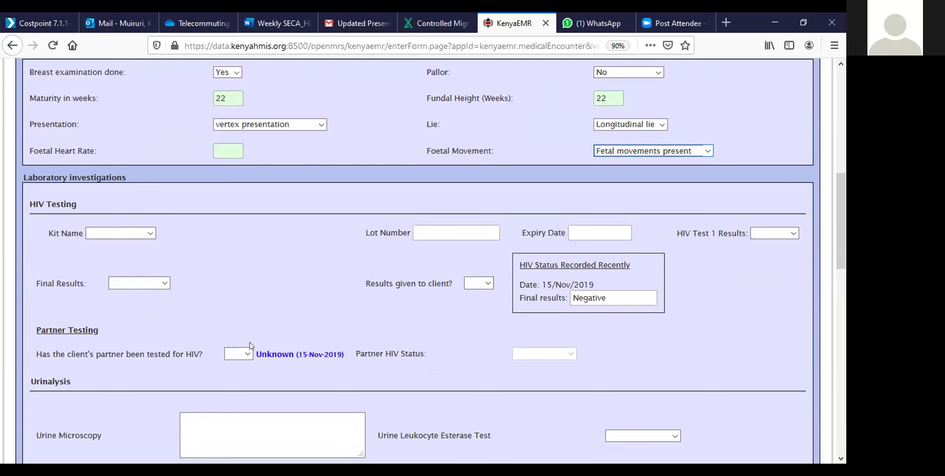
Choose Determine as the HIV test kit name under Laboratory investigations.
left_click(150, 235)
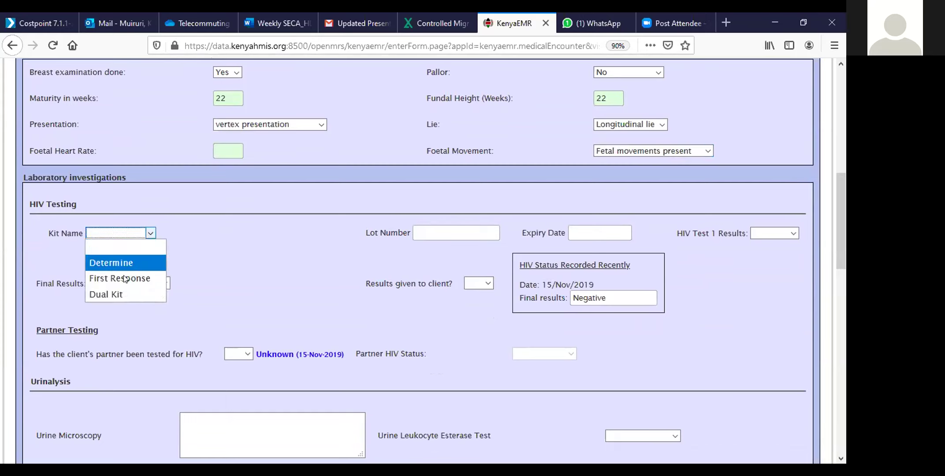
left_click(131, 262)
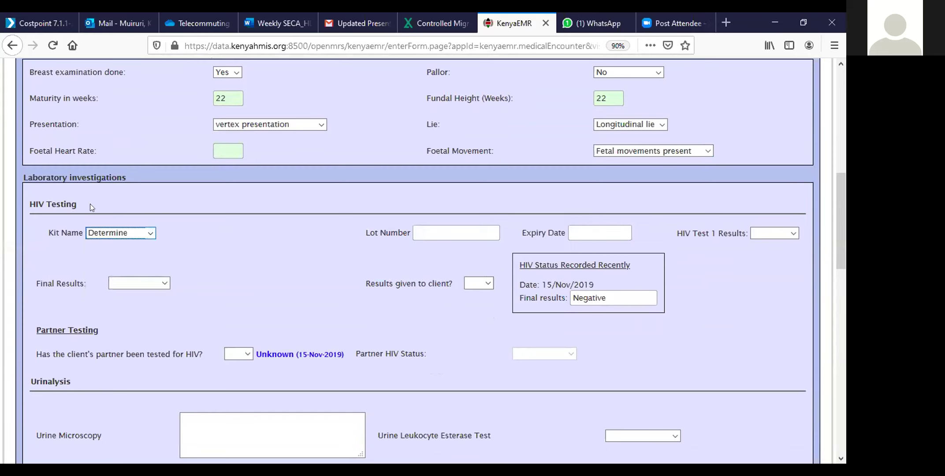
left_click(150, 233)
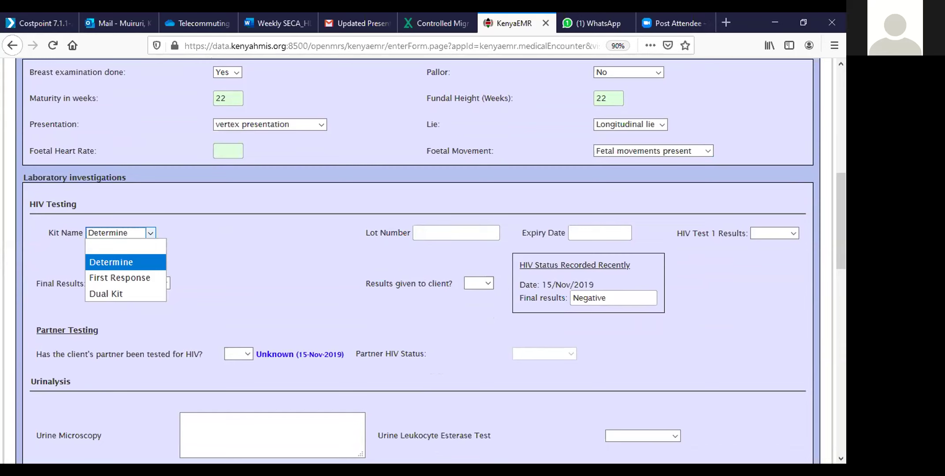
key("Escape")
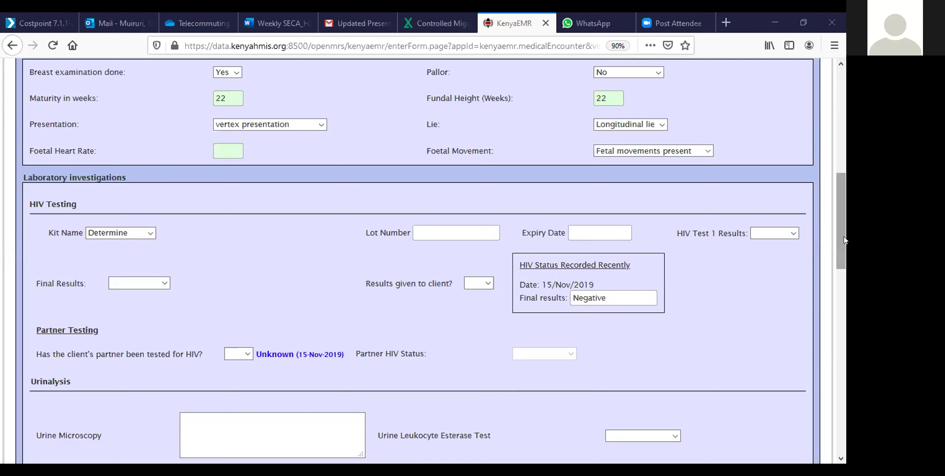
Discard the unsaved antenatal visit form and confirm leaving the page.
left_click_drag(844, 220, 845, 200)
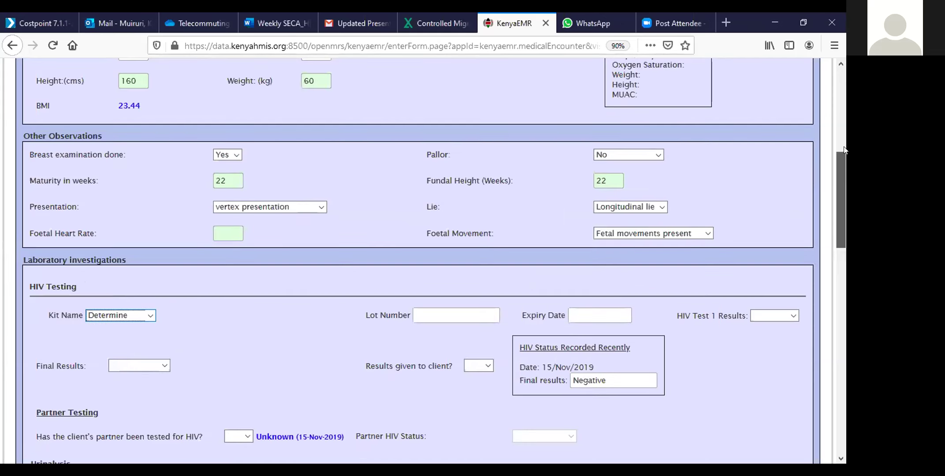
scroll(844, 149, "up", 1)
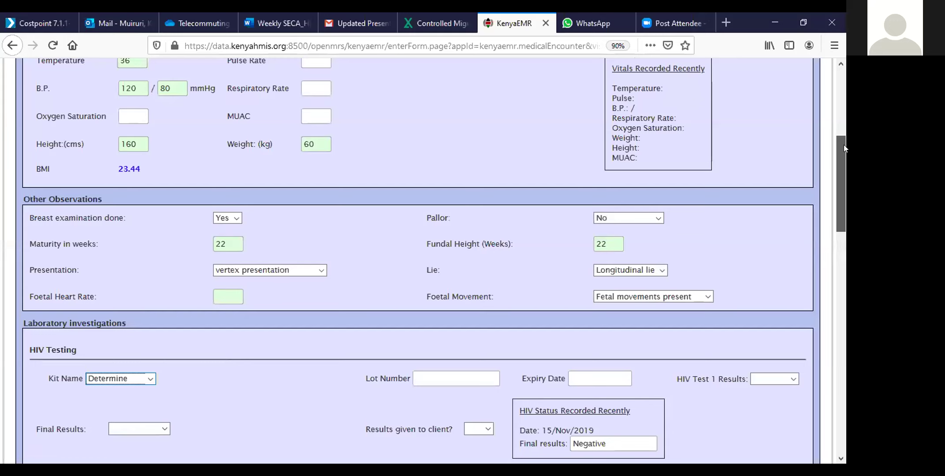
scroll(844, 145, "up", 4)
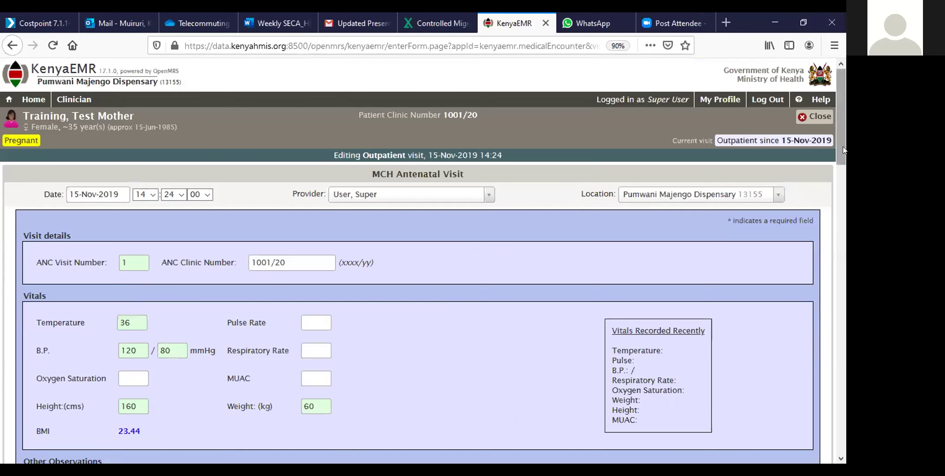
scroll(843, 238, "down", 3)
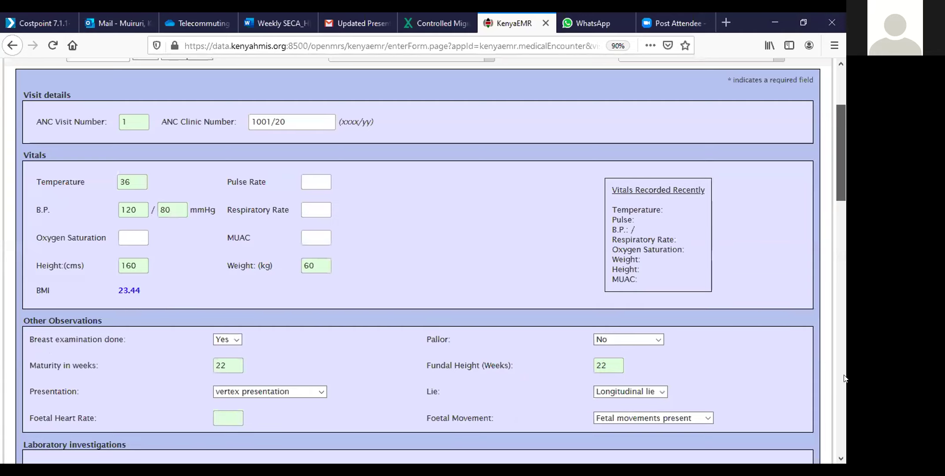
scroll(843, 441, "down", 4)
scroll(844, 454, "down", 15)
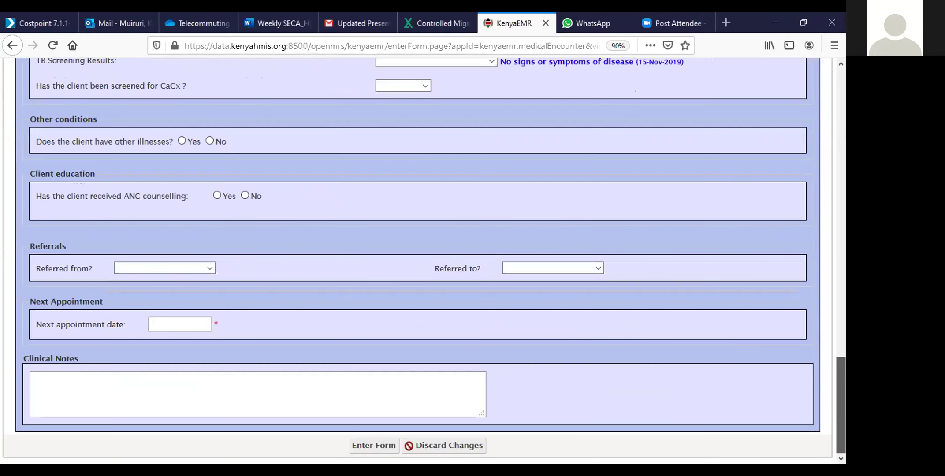
left_click(455, 446)
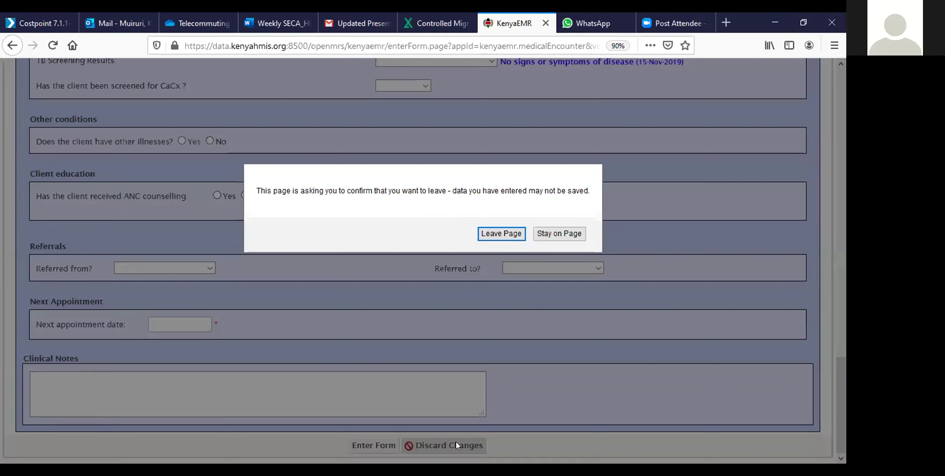
left_click(486, 233)
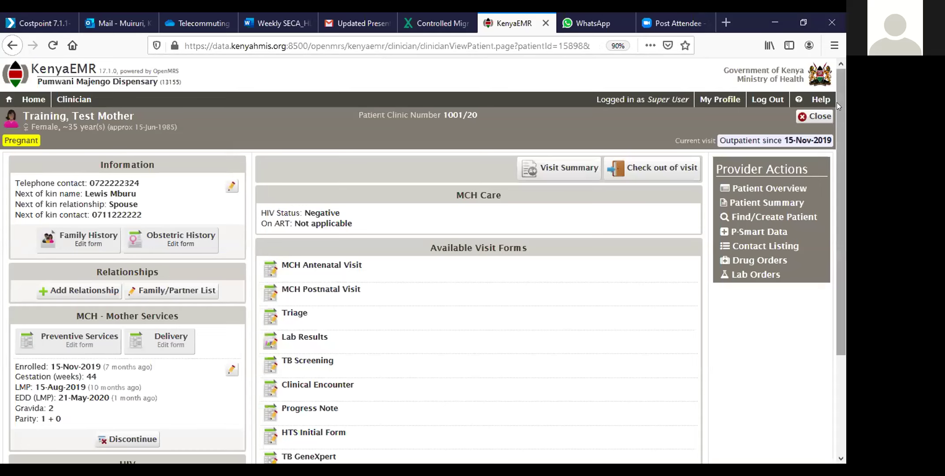
left_click(29, 100)
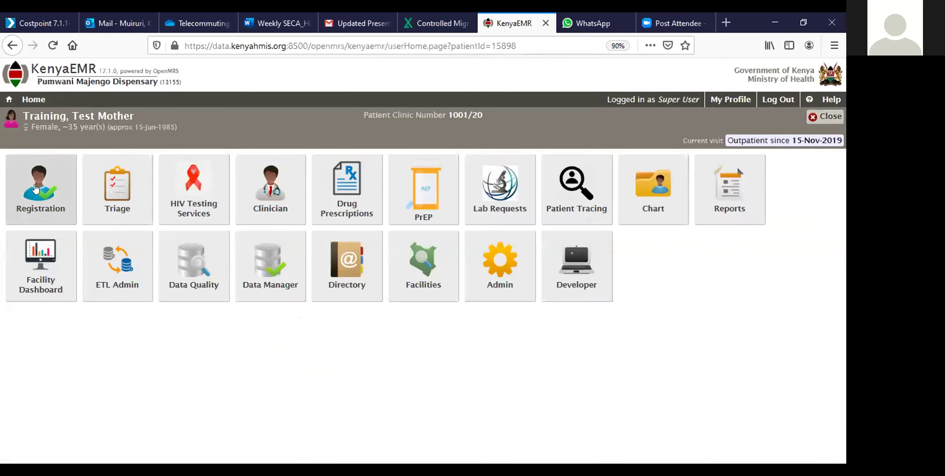
left_click(36, 188)
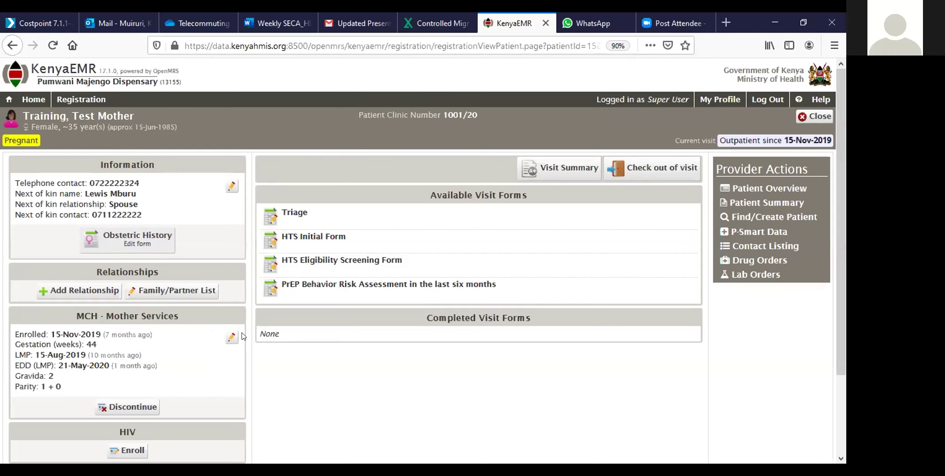
left_click(33, 102)
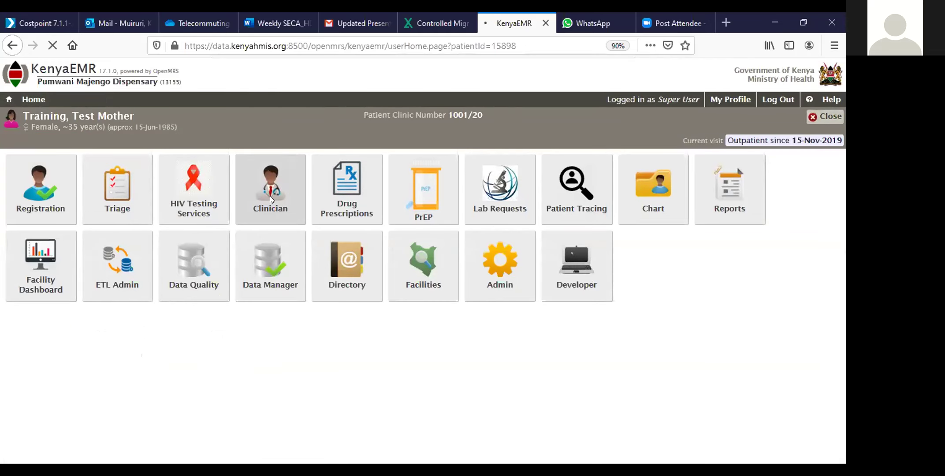
left_click(270, 195)
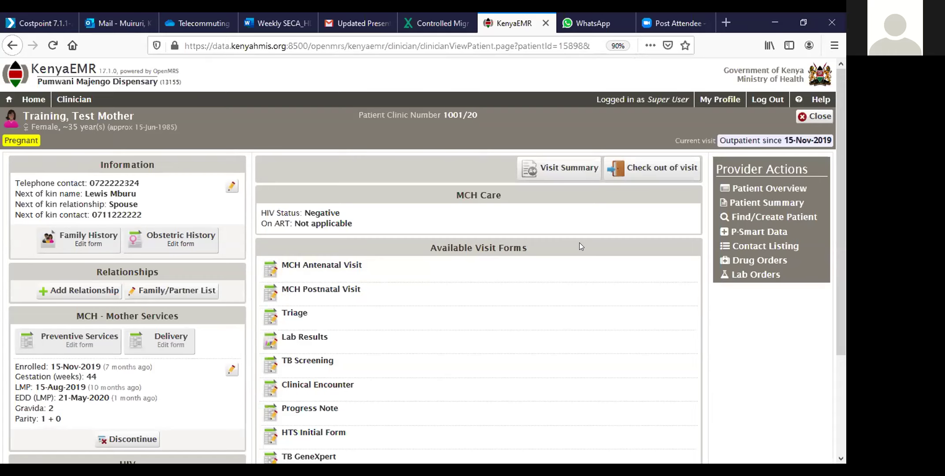
Start a new MCH Antenatal Visit form with ANC visit number 1 and temperature 36.
left_click(321, 270)
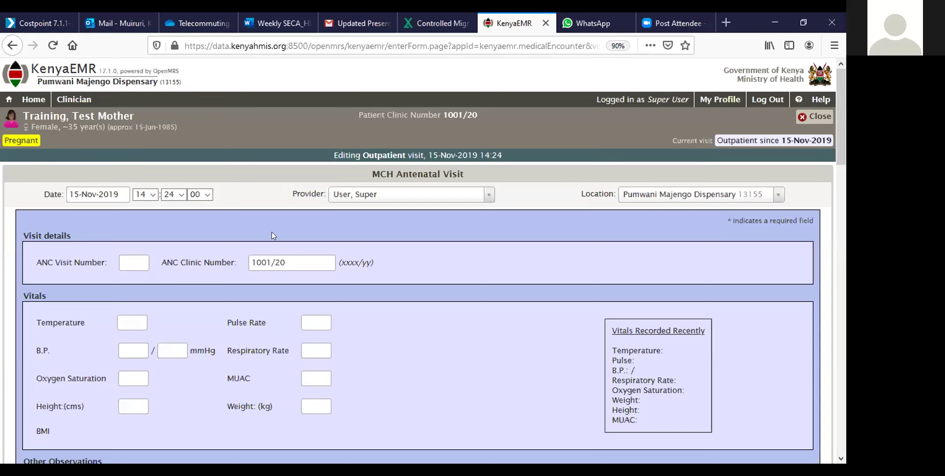
left_click_drag(842, 147, 844, 170)
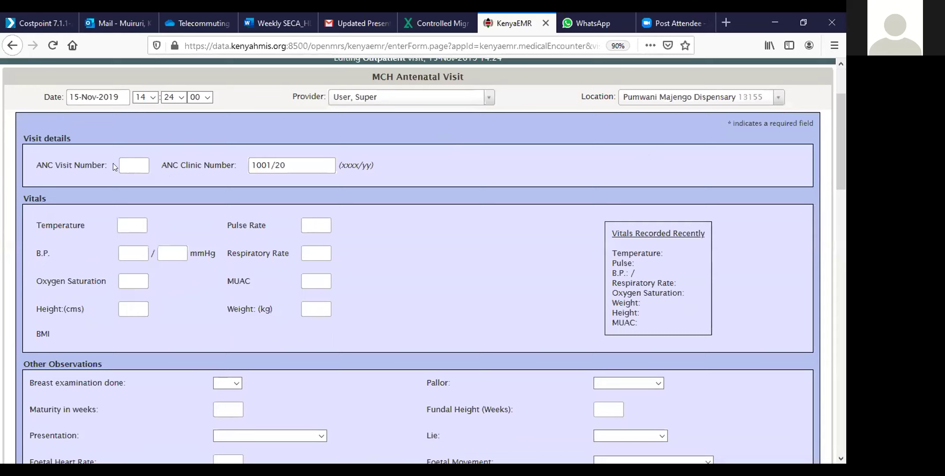
left_click(134, 166)
type("1")
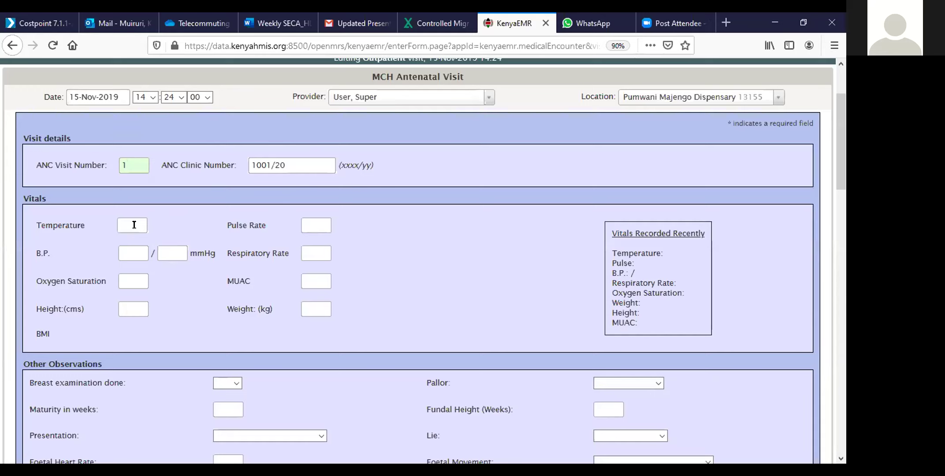
type("36")
Enter blood pressure 120/80, height 160 and weight 80.
left_click(128, 249)
type("120")
key("Tab")
type("80")
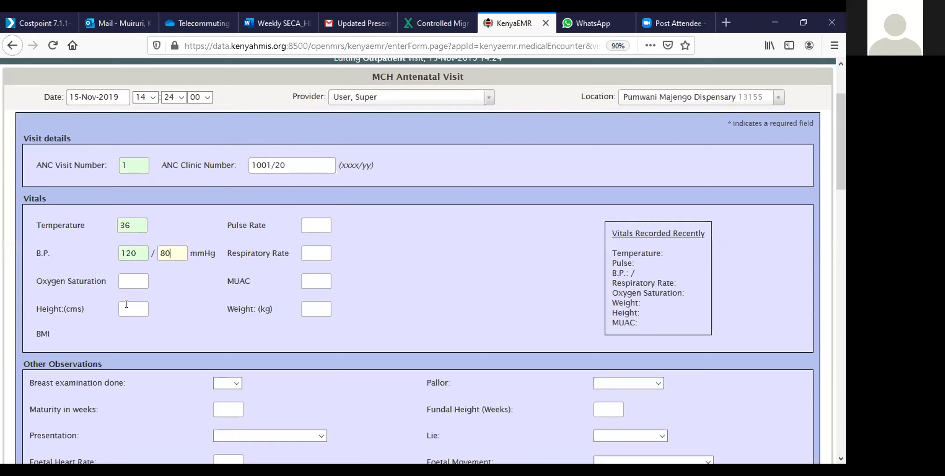
left_click(125, 306)
type("160")
key("Tab")
type("80")
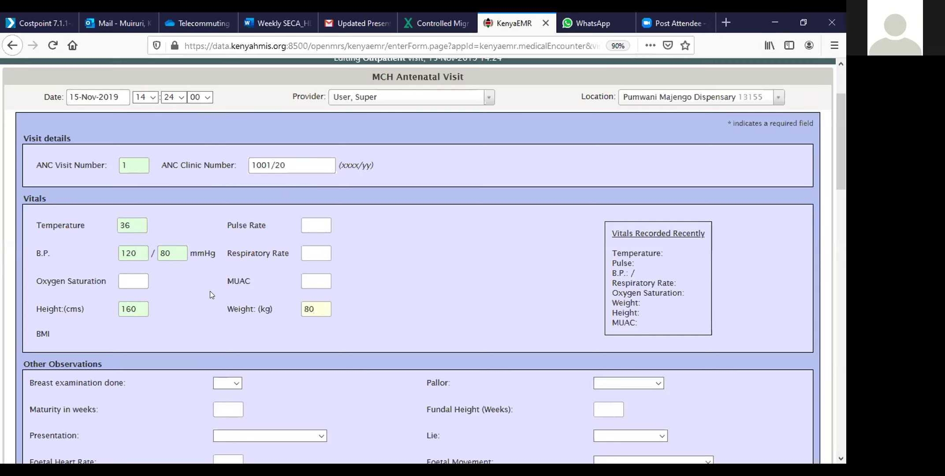
Record breast examination done, no pallor, maturity 22 weeks and fundal height 22.
left_click_drag(844, 158, 844, 187)
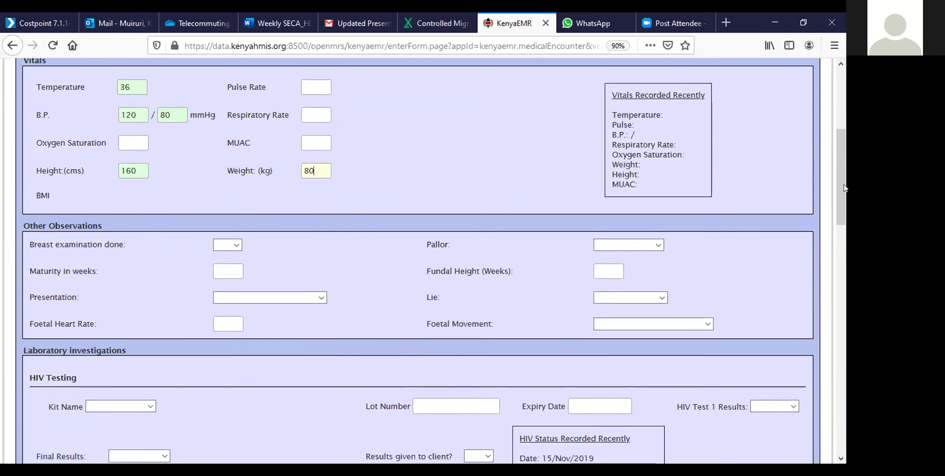
left_click(236, 244)
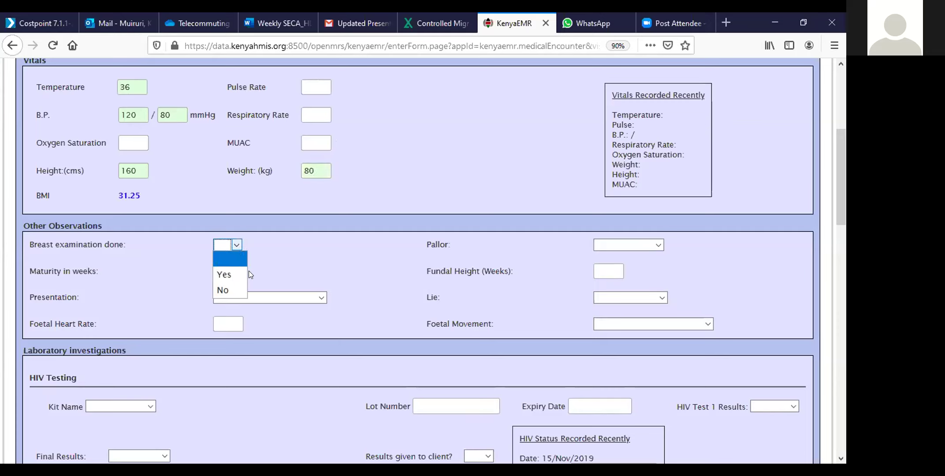
left_click(229, 273)
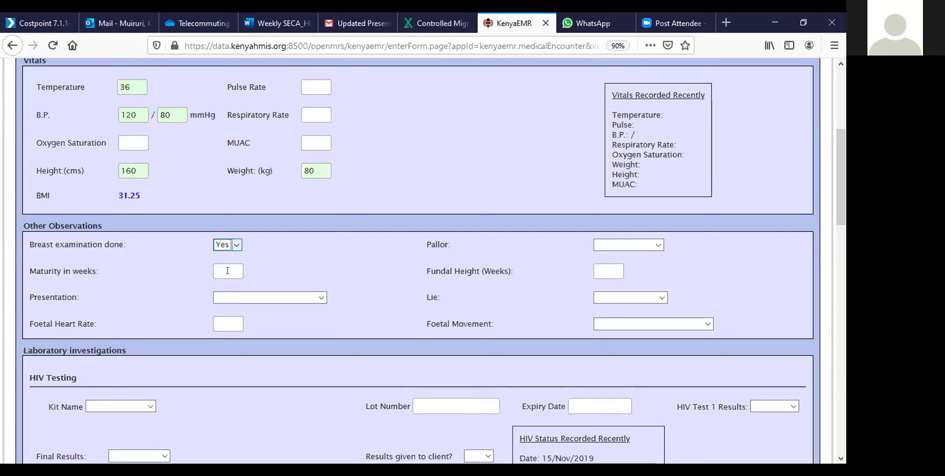
left_click(657, 245)
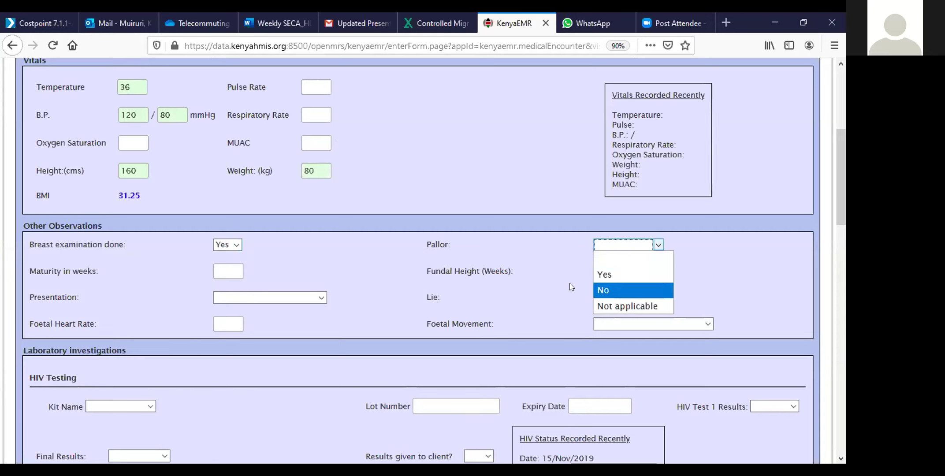
left_click(605, 289)
left_click(214, 266)
type("22")
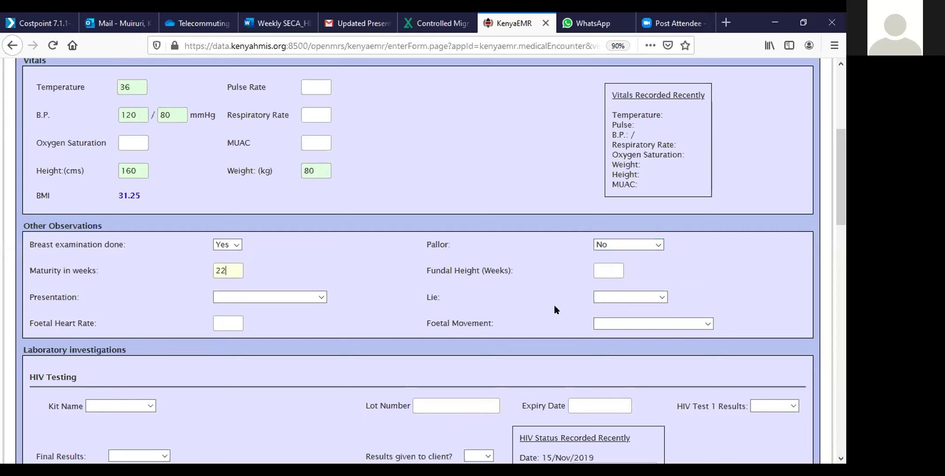
left_click(604, 271)
type("22")
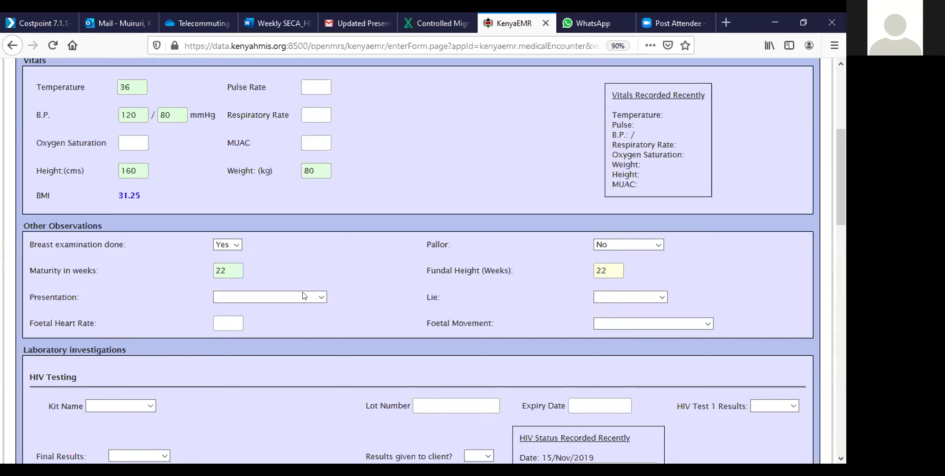
Set foetal presentation to vertex, lie to longitudinal, and fetal movements present.
left_click(321, 298)
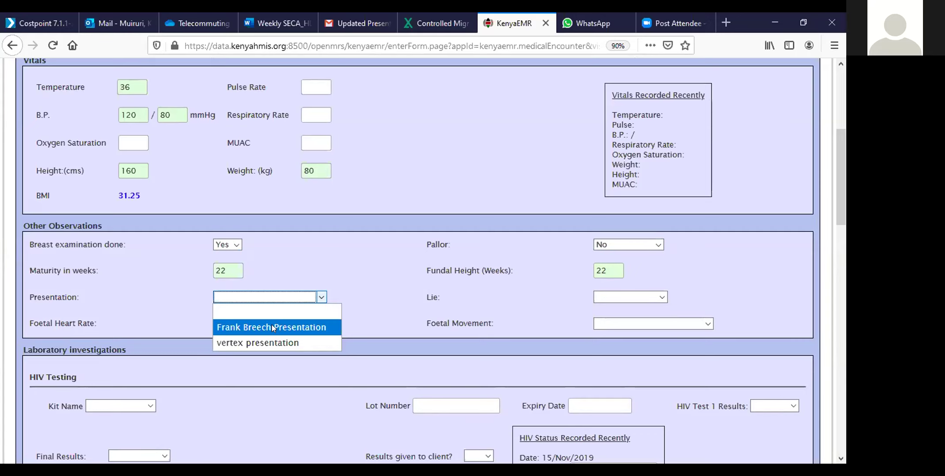
left_click(253, 343)
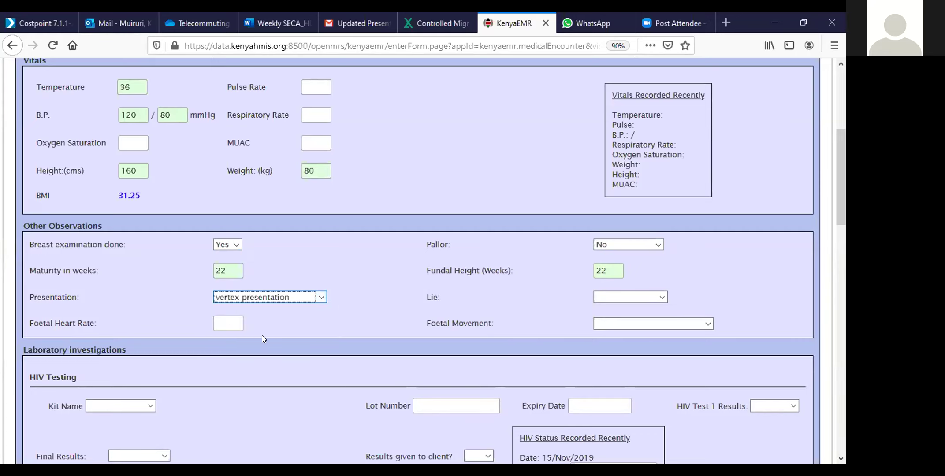
left_click(661, 297)
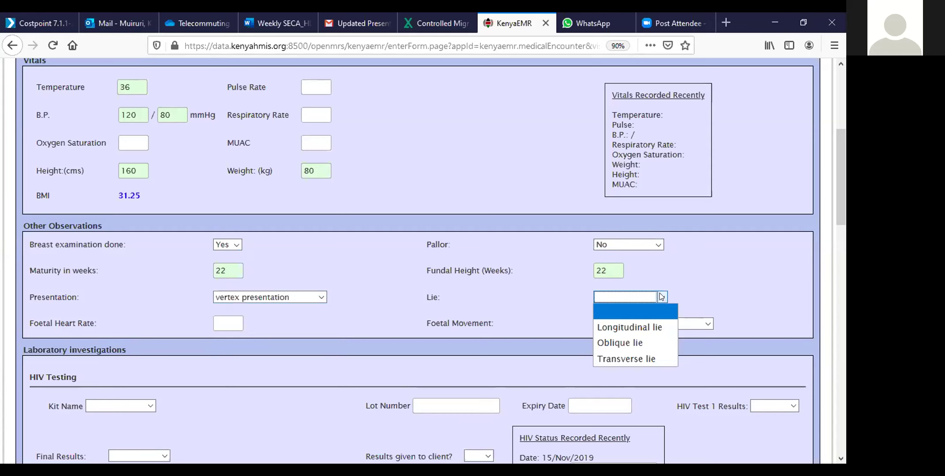
left_click(626, 326)
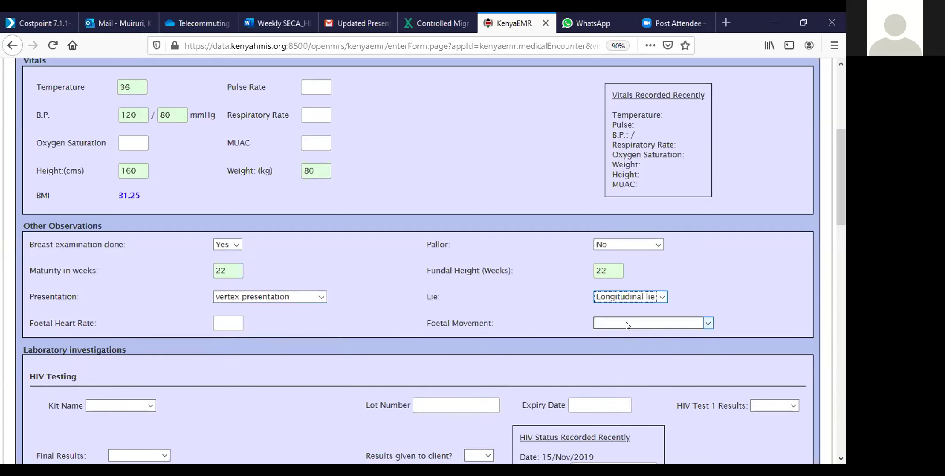
left_click(708, 323)
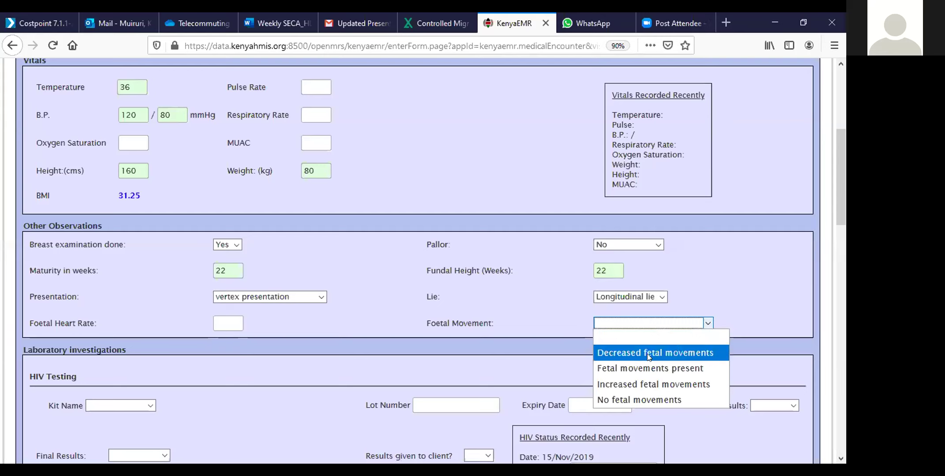
left_click(637, 368)
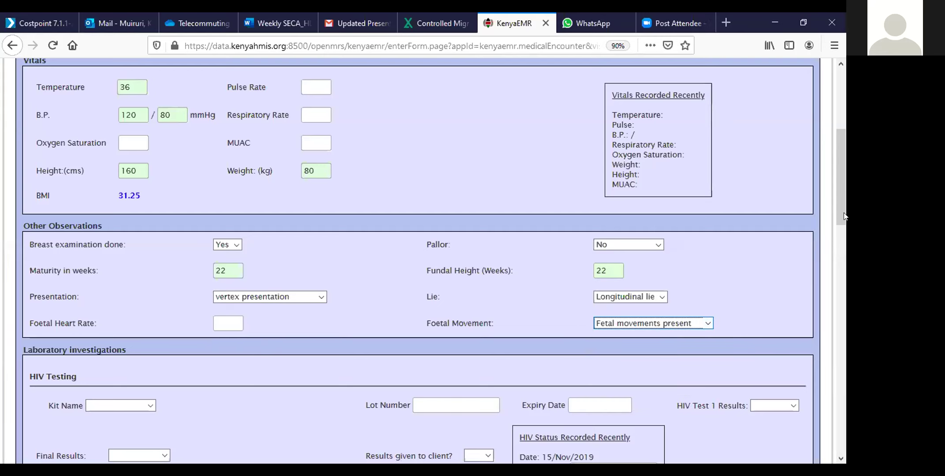
Set the first HIV test kit to Determine, replacing an accidental Dual Kit choice.
left_click_drag(844, 206, 844, 254)
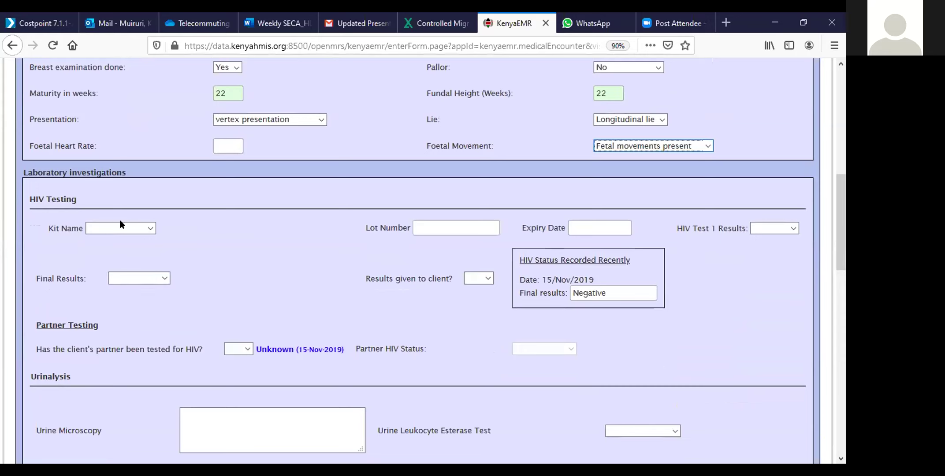
left_click(150, 228)
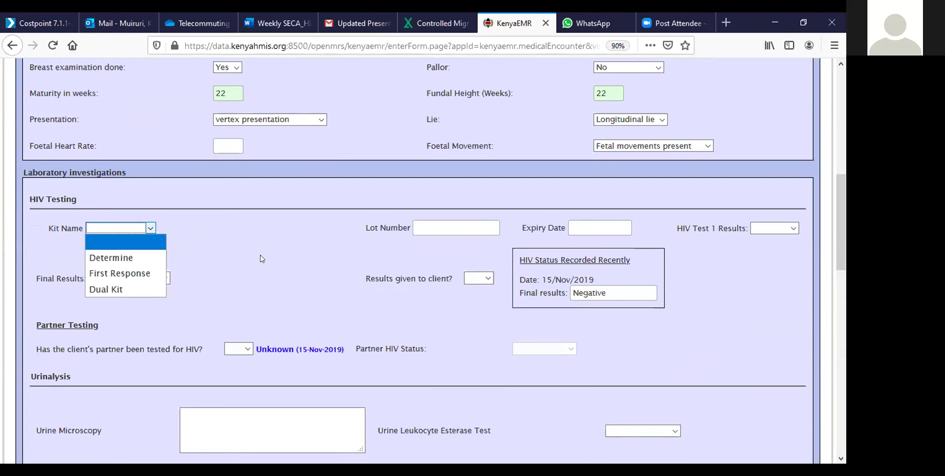
left_click(95, 289)
left_click(116, 228)
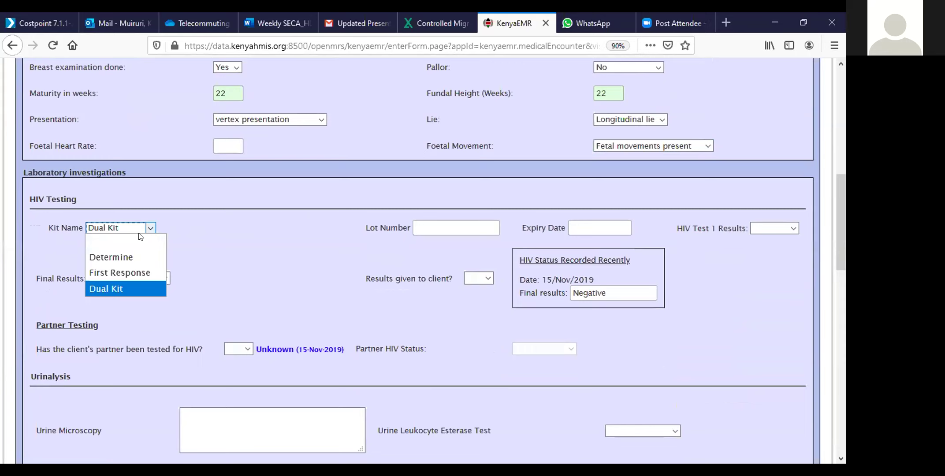
left_click(113, 257)
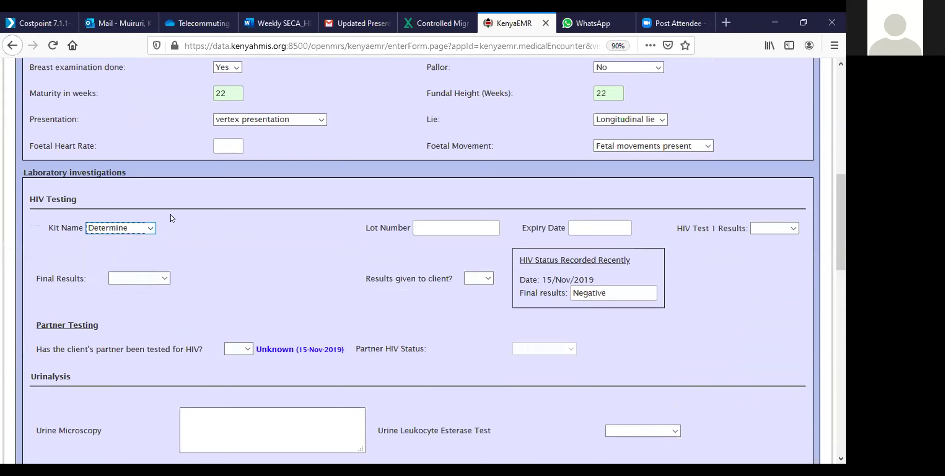
left_click(150, 228)
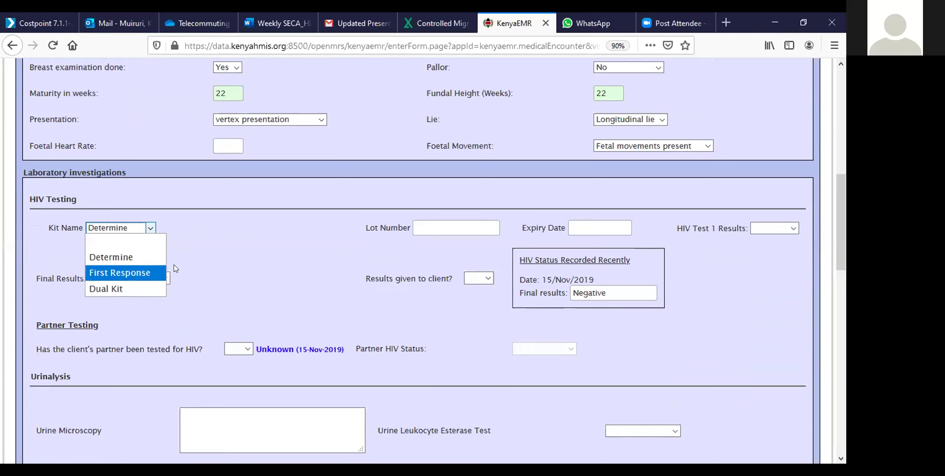
left_click(271, 257)
Enter lot K100t60, expiry 22-Oct-2020, and a Negative HIV Test 1 result.
left_click(436, 226)
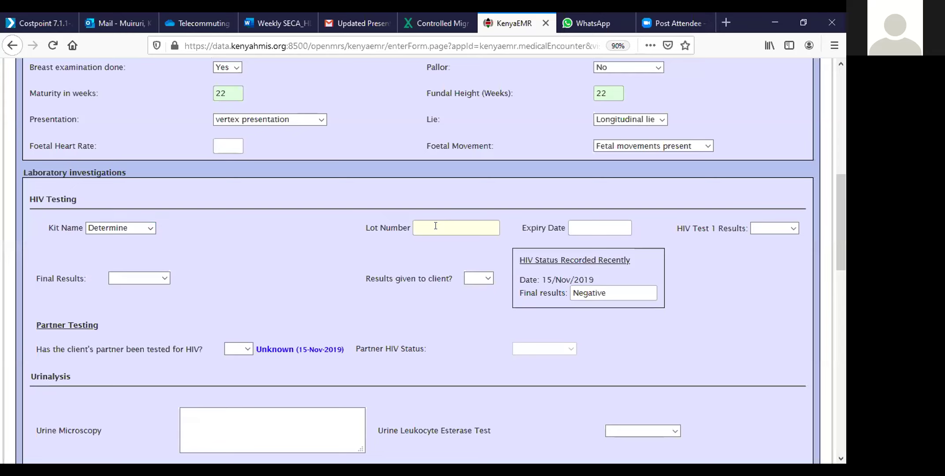
type("K100t60")
key("Tab")
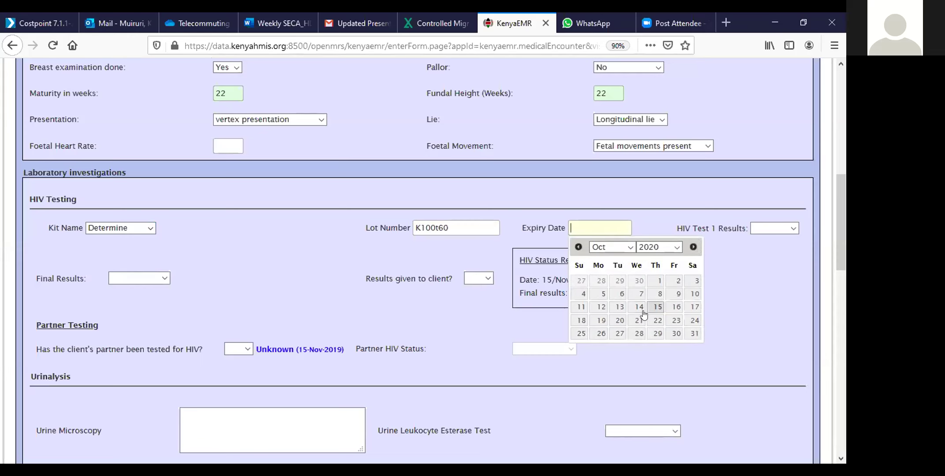
left_click(656, 319)
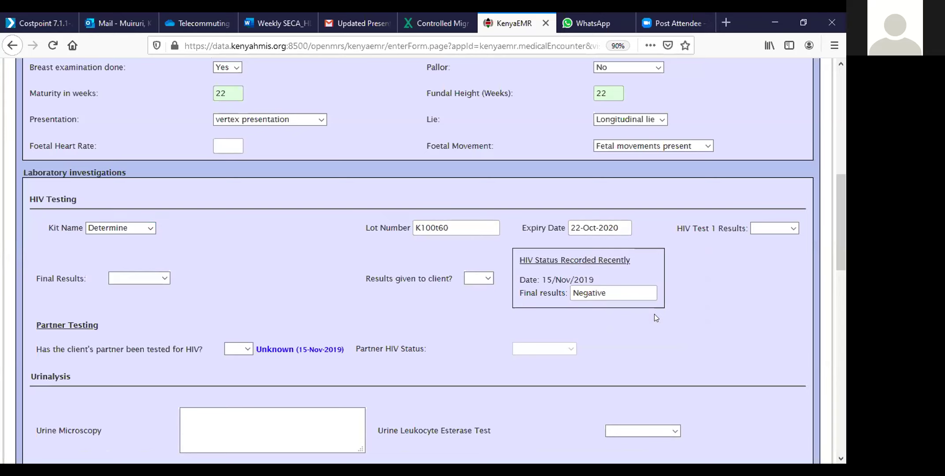
left_click(794, 227)
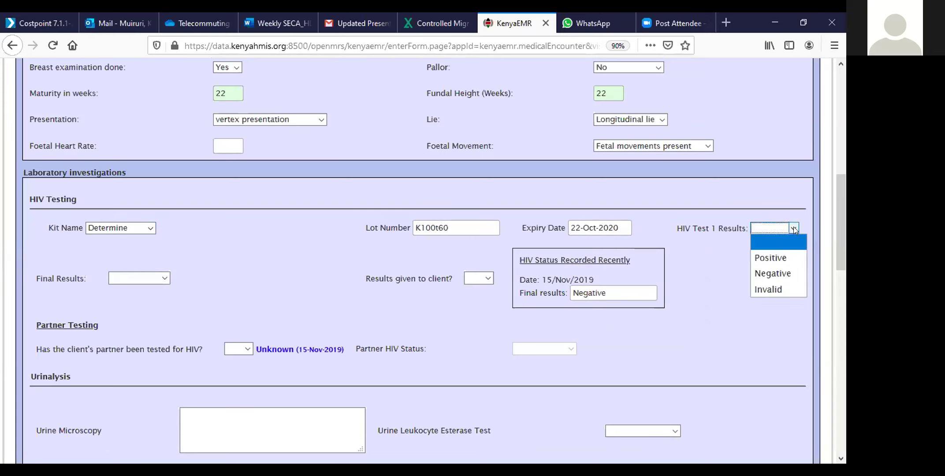
left_click(773, 274)
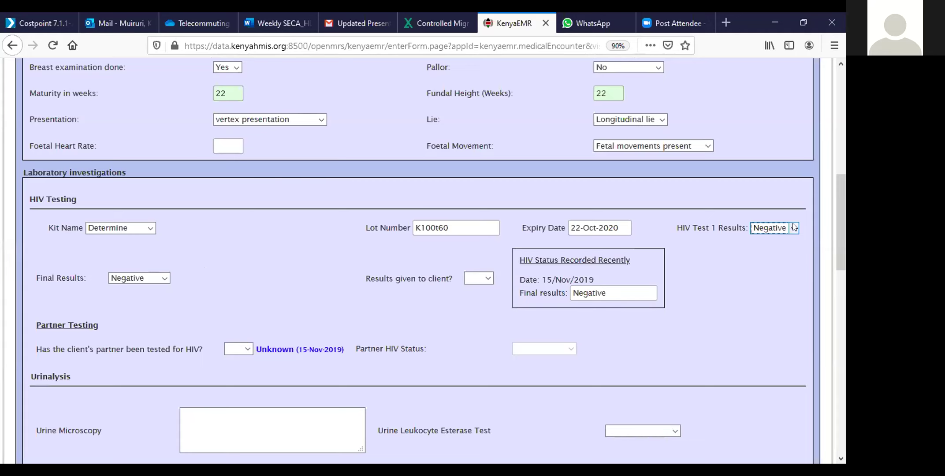
Change HIV Test 1 to Positive and add a First Response kit, lot K200t300, expiring 15-Oct-2020.
left_click(775, 257)
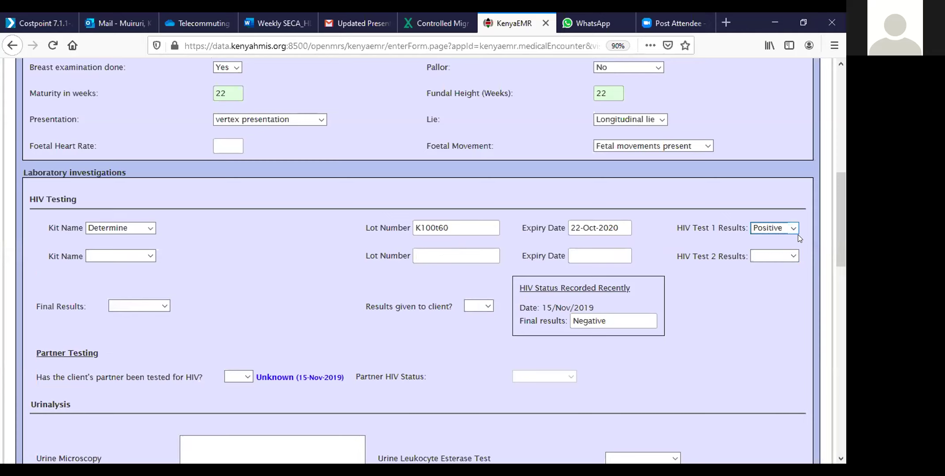
left_click(151, 256)
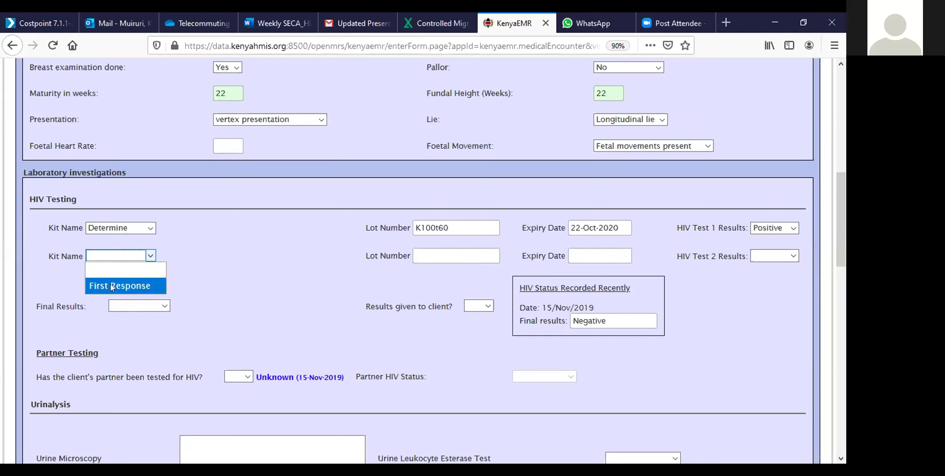
left_click(111, 287)
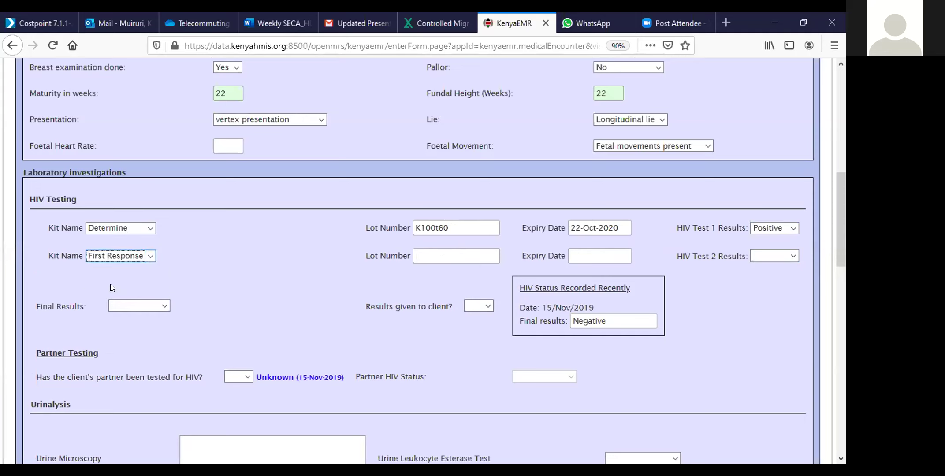
left_click(435, 255)
type("K200t300")
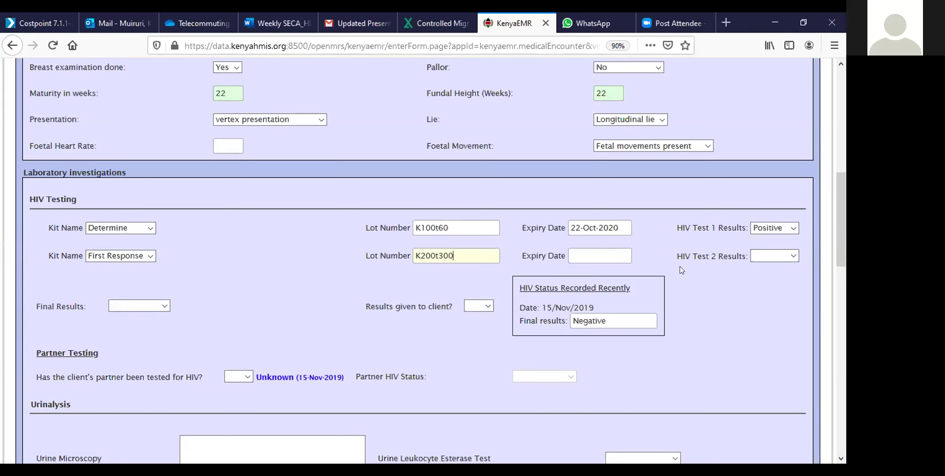
key("Tab")
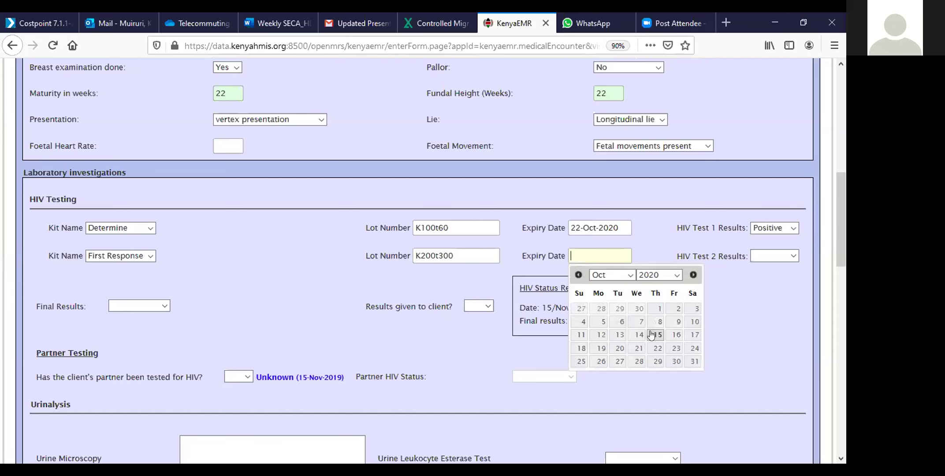
left_click(654, 335)
Set the HIV Test 2 result to Positive.
left_click(780, 256)
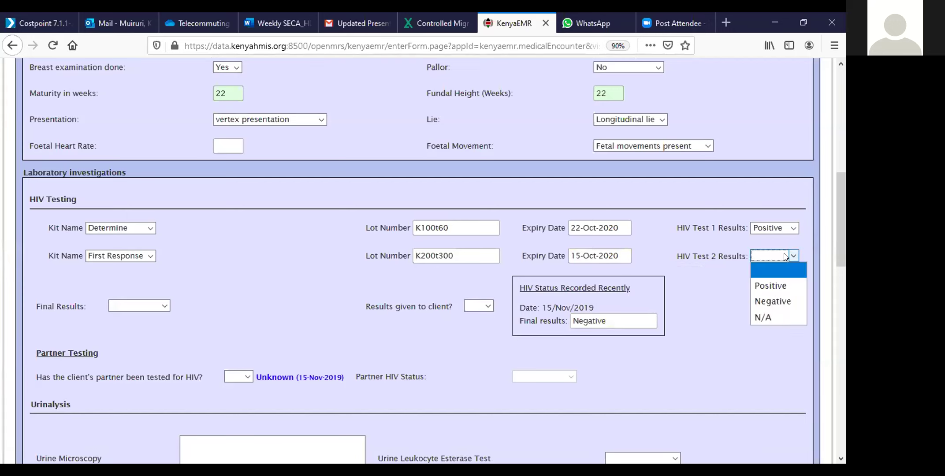
left_click(784, 300)
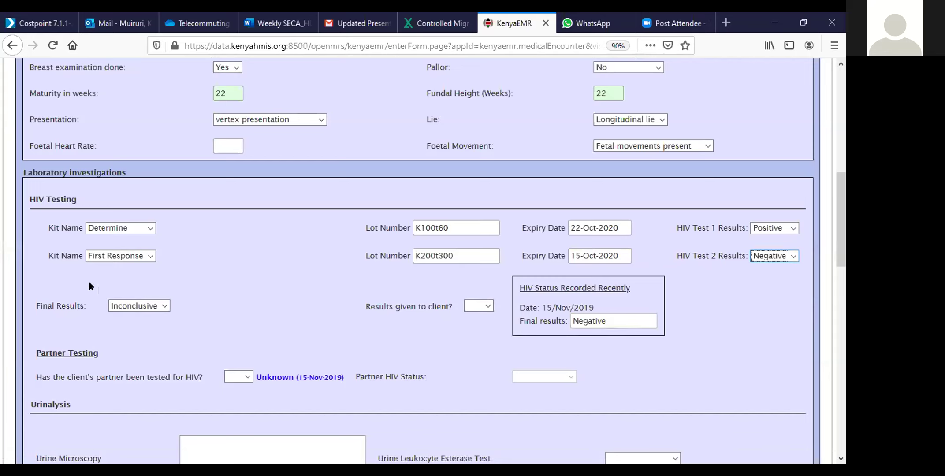
left_click(794, 260)
left_click(778, 314)
left_click(794, 257)
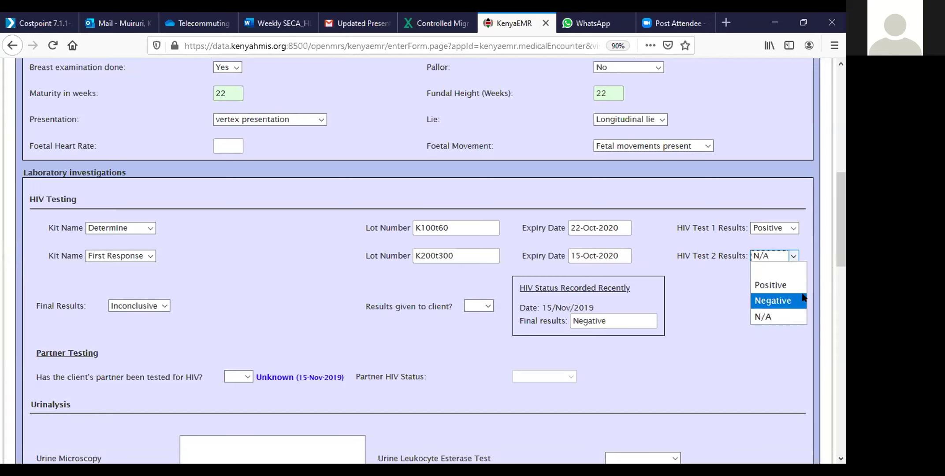
left_click(767, 286)
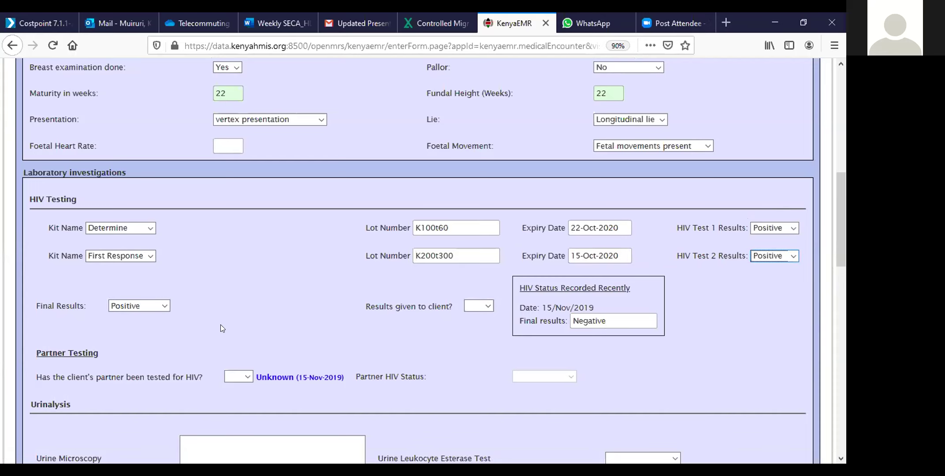
Mark results given to the client as YES and the partner's HIV testing as No.
left_click(489, 307)
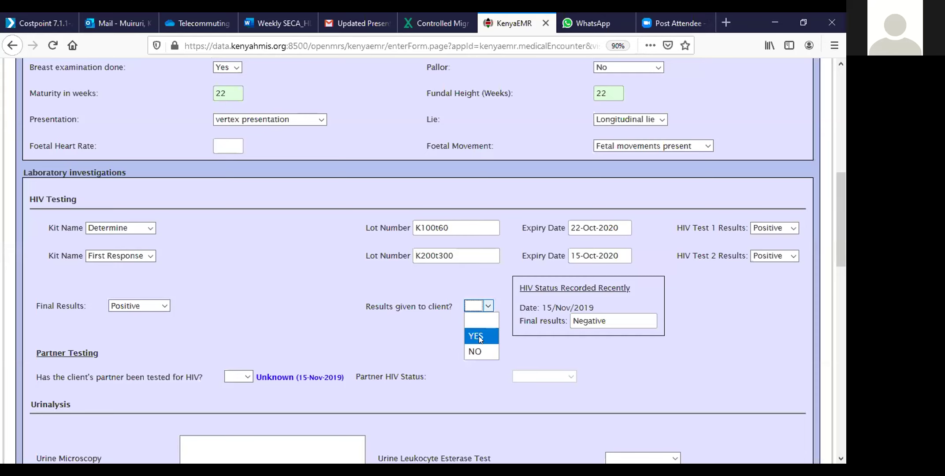
left_click(479, 336)
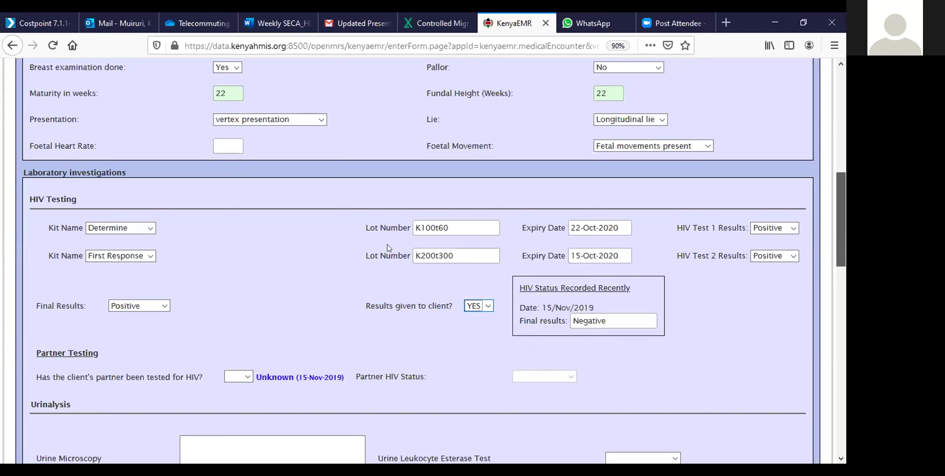
scroll(253, 297, "down", 2)
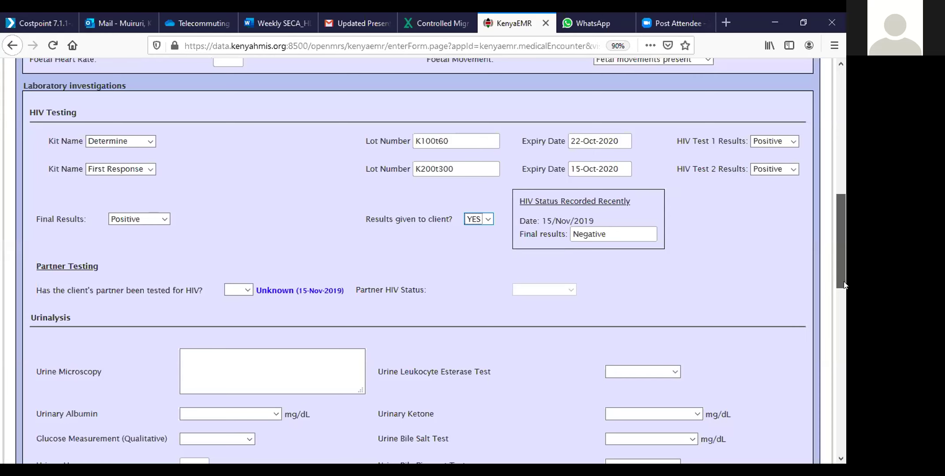
scroll(261, 275, "down", 3)
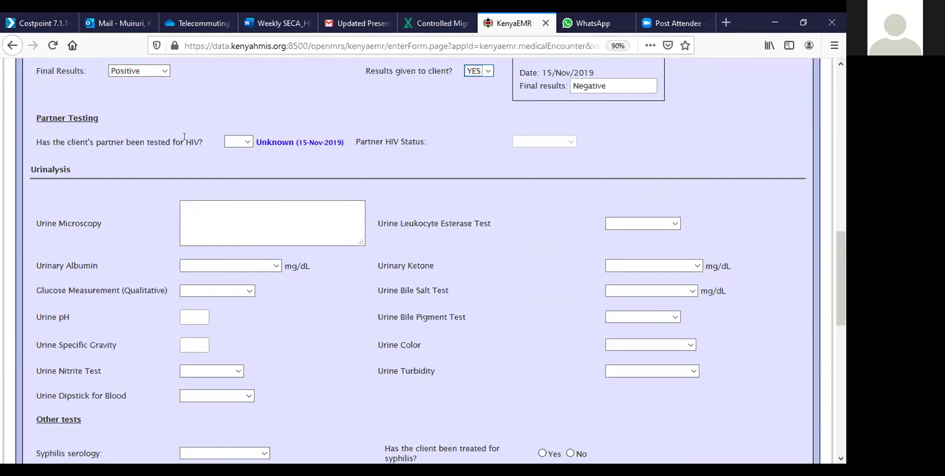
left_click(249, 141)
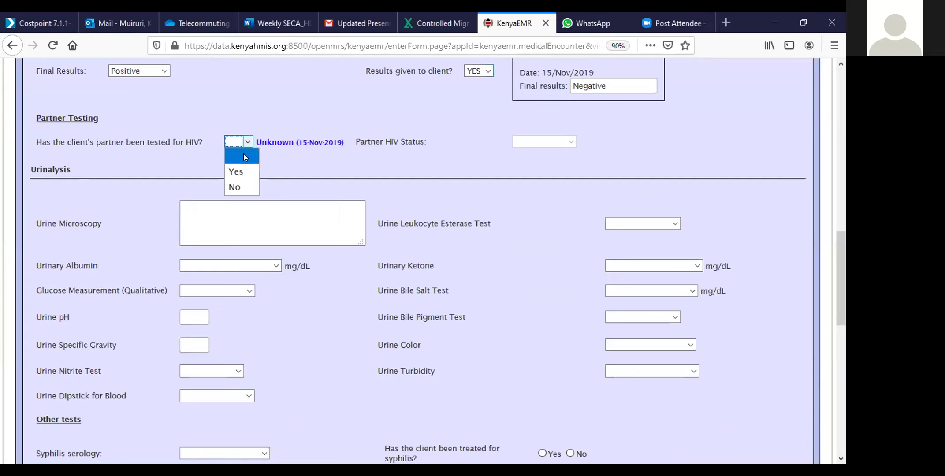
left_click(236, 171)
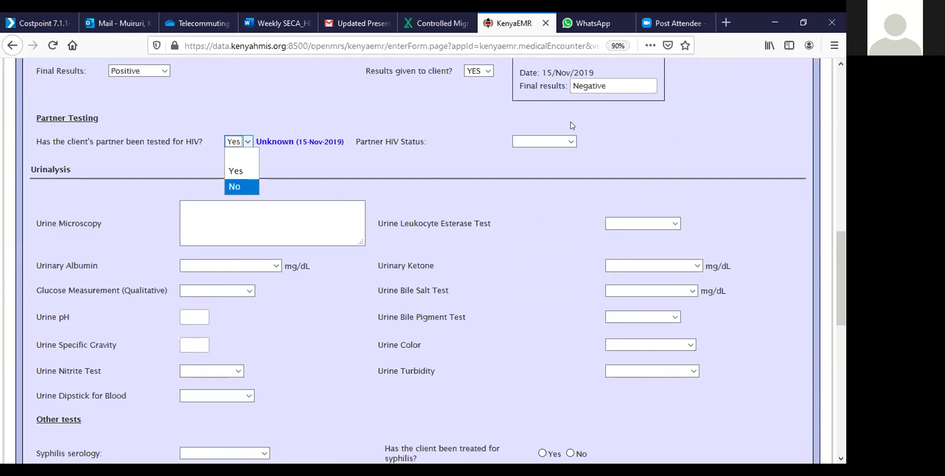
key("Return")
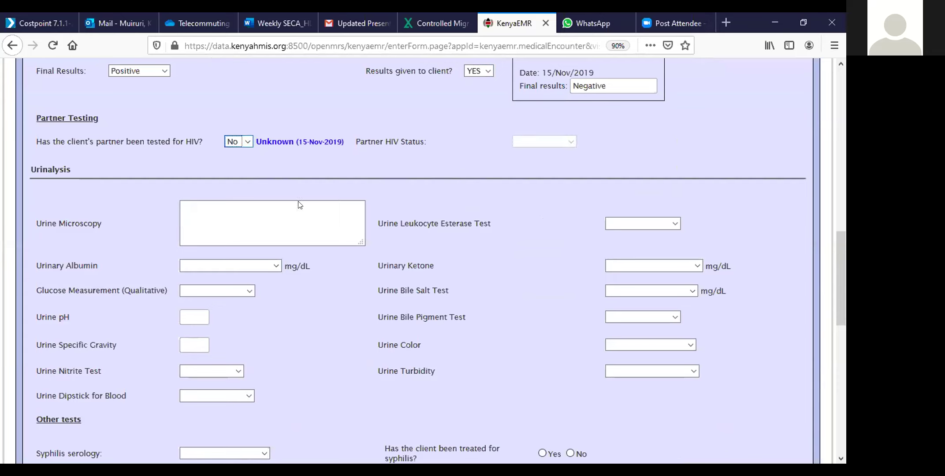
left_click(216, 217)
Record urinary albumin Negative, glucose Normal, nitrite Negative and blood dipstick Trace.
left_click(274, 267)
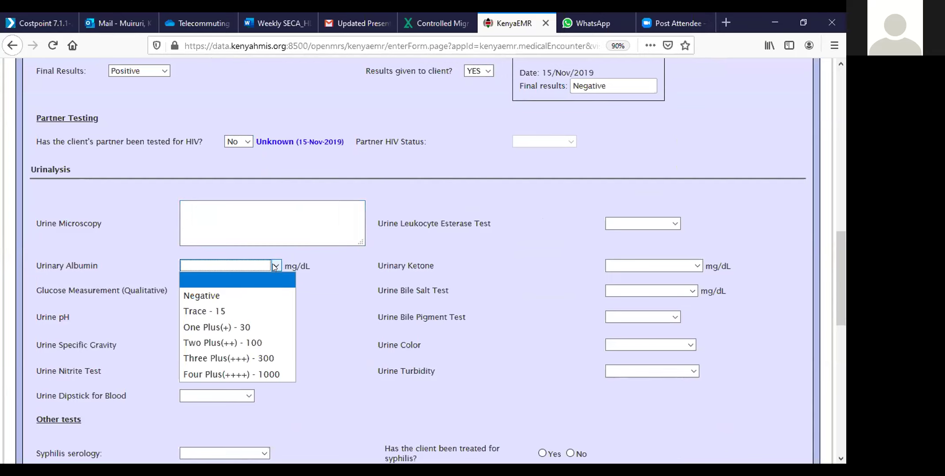
left_click(224, 296)
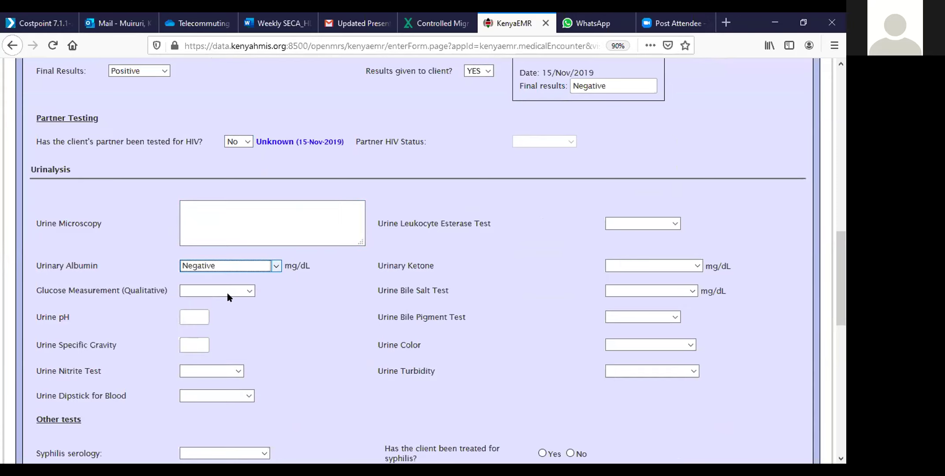
left_click(250, 292)
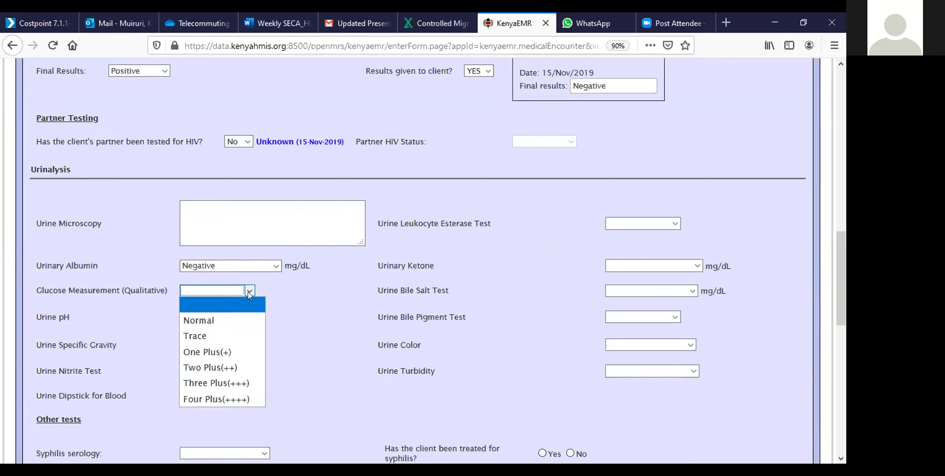
left_click(223, 325)
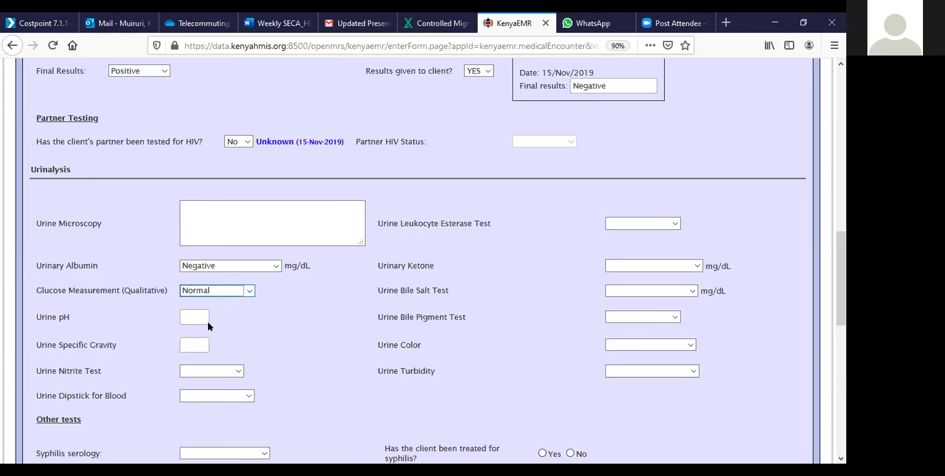
left_click(185, 316)
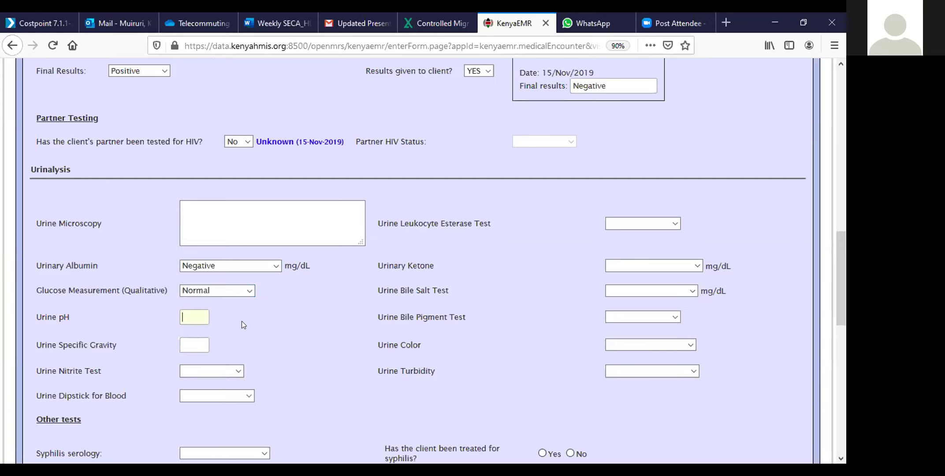
left_click(188, 345)
left_click(237, 370)
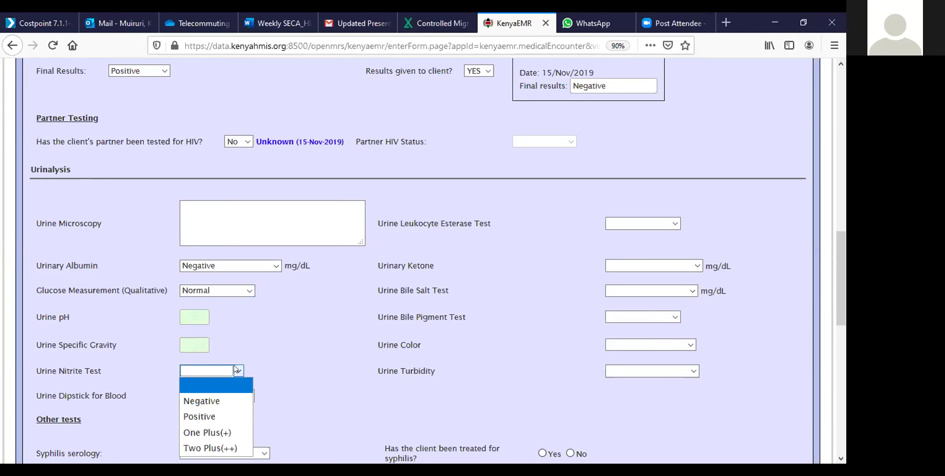
left_click(211, 401)
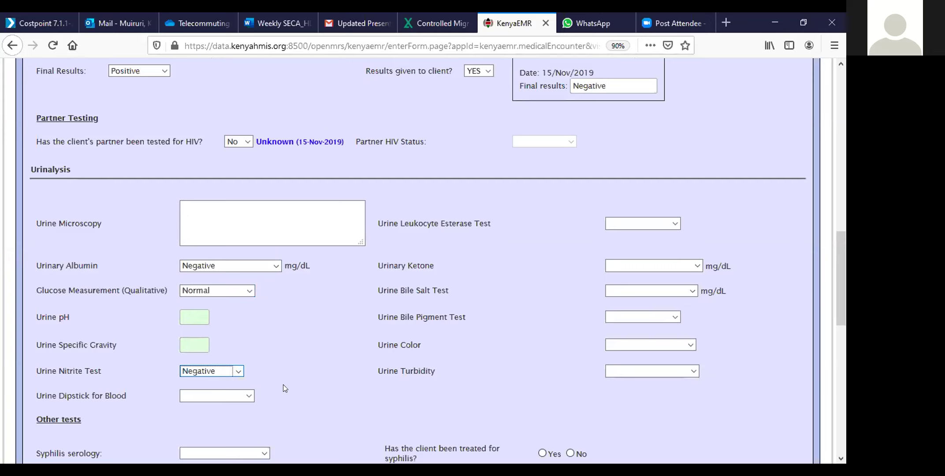
left_click(246, 396)
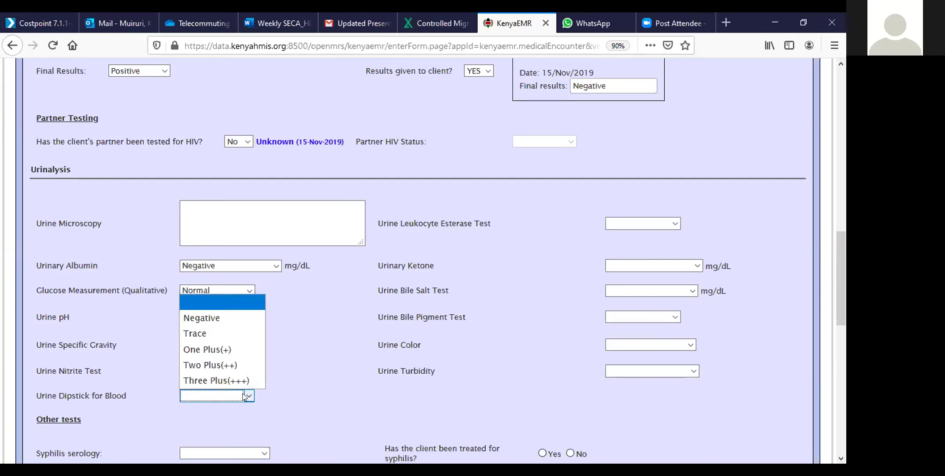
left_click(213, 326)
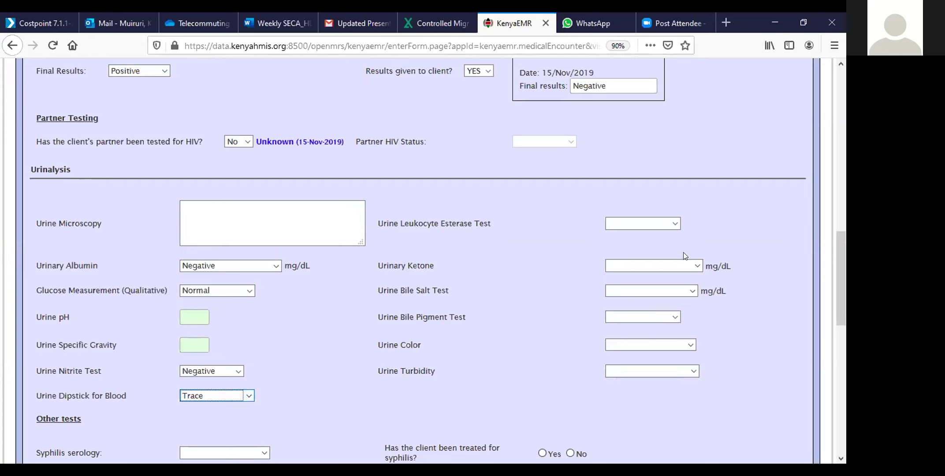
Record leukocyte esterase and ketone Negative, bile salt Normal, and bile pigment Negative.
left_click(676, 225)
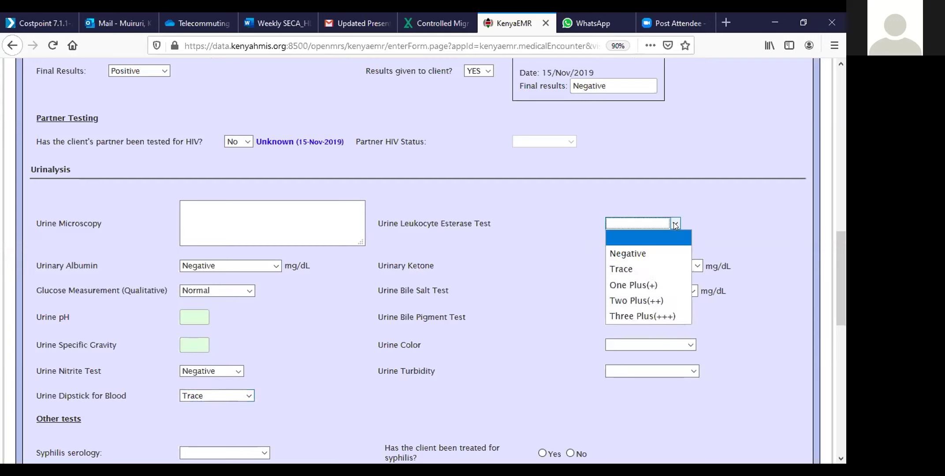
left_click(648, 259)
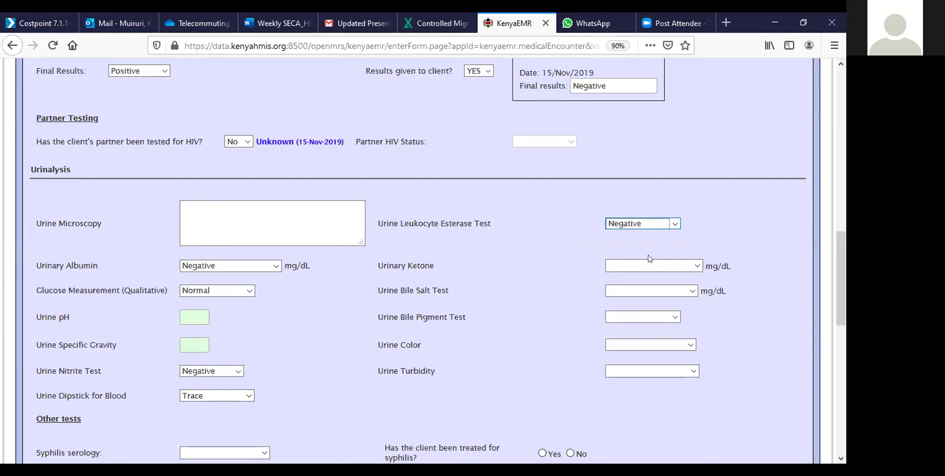
left_click(697, 267)
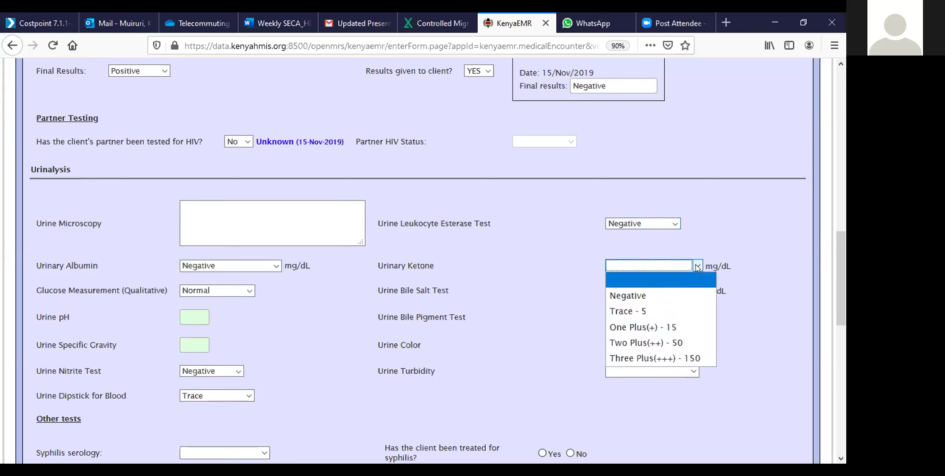
left_click(660, 294)
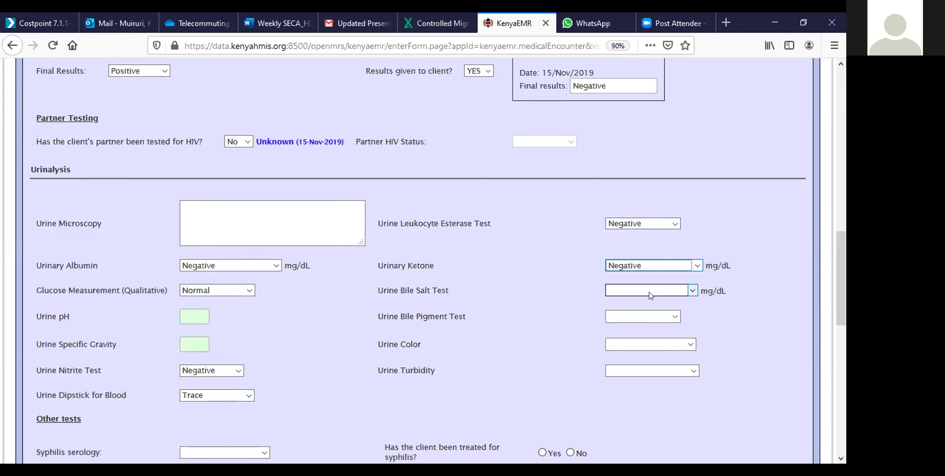
left_click(693, 291)
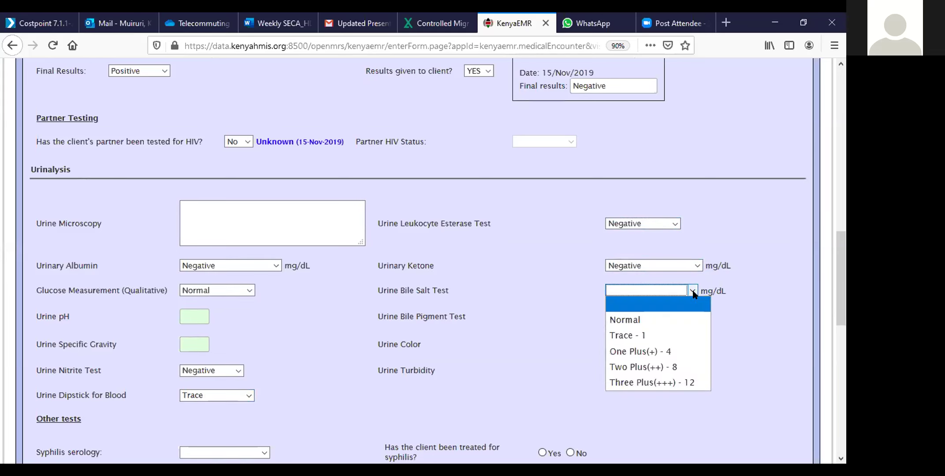
left_click(650, 316)
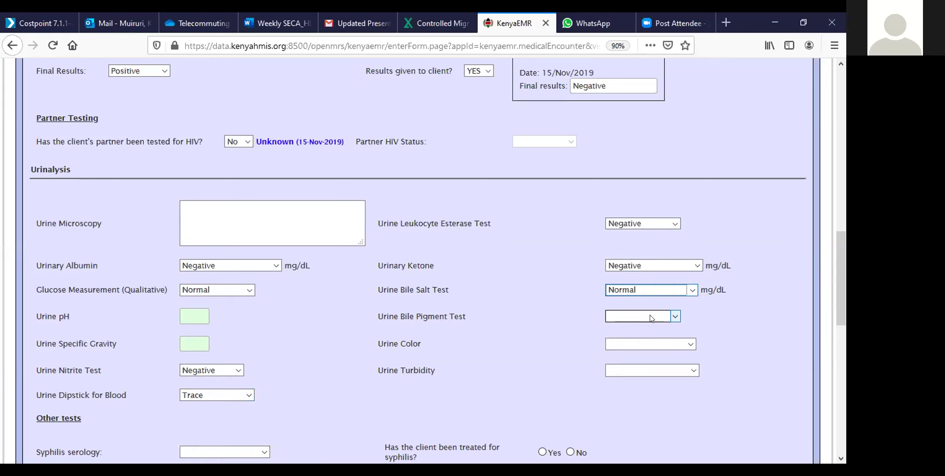
left_click(657, 318)
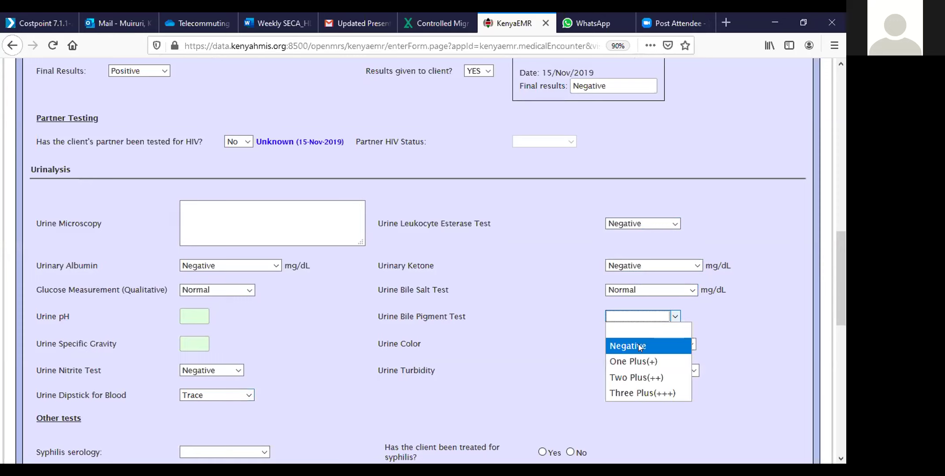
left_click(638, 344)
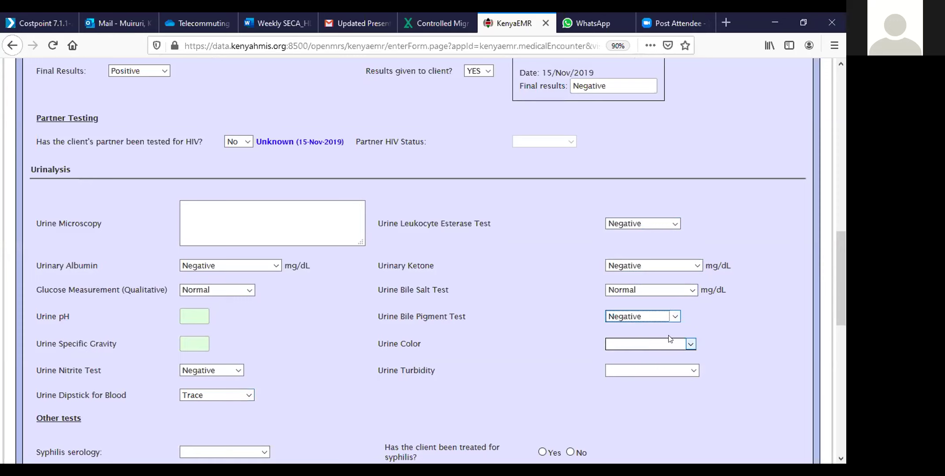
Record the urine colour as Colourless and turbidity as 'Urine appears clear'.
left_click(690, 345)
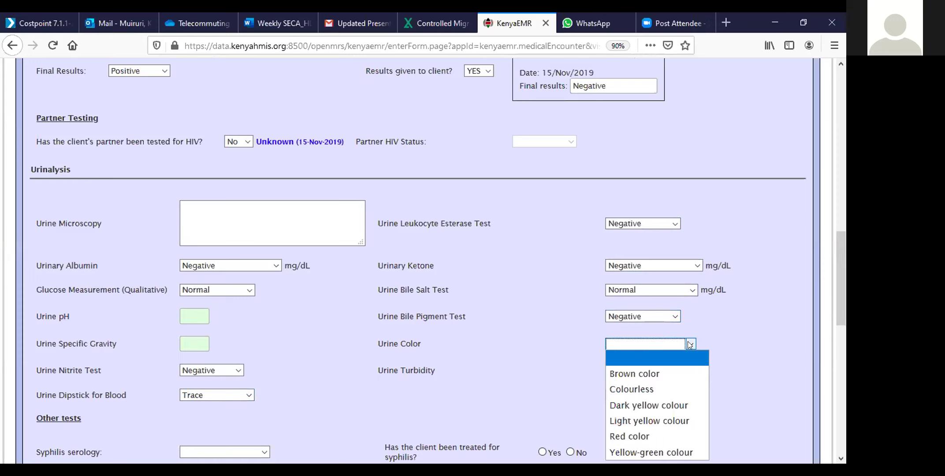
left_click(630, 389)
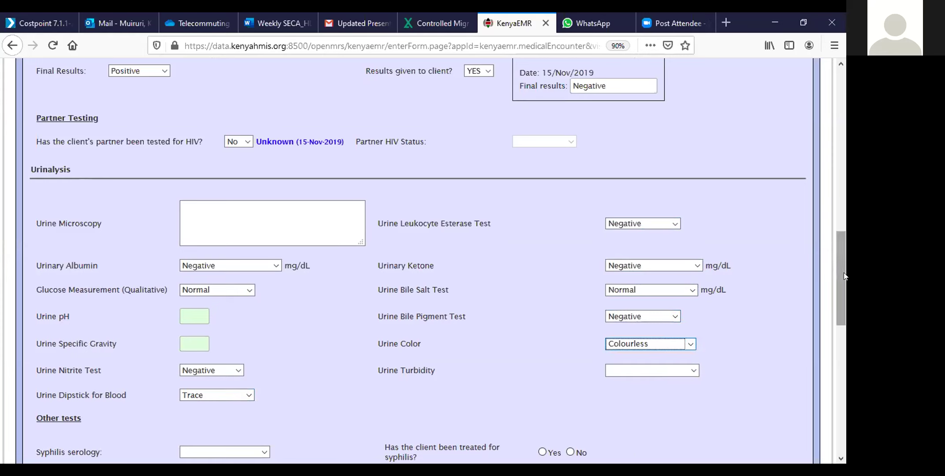
left_click_drag(842, 273, 813, 300)
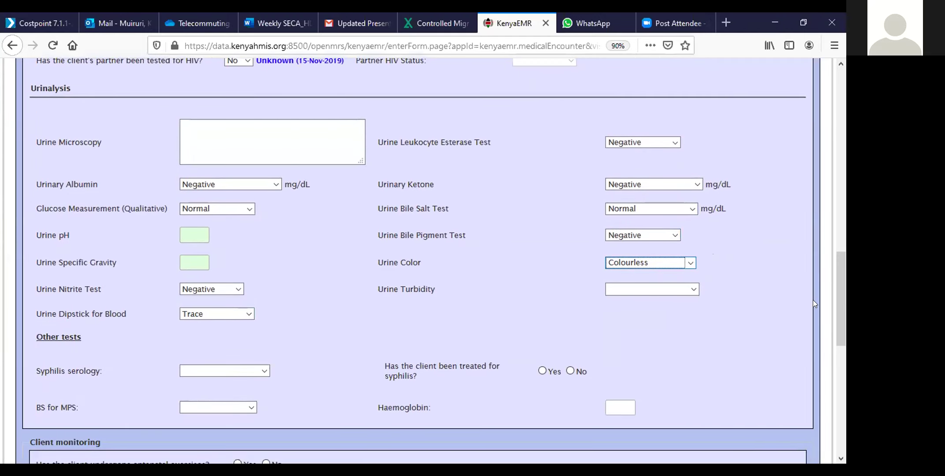
left_click(693, 289)
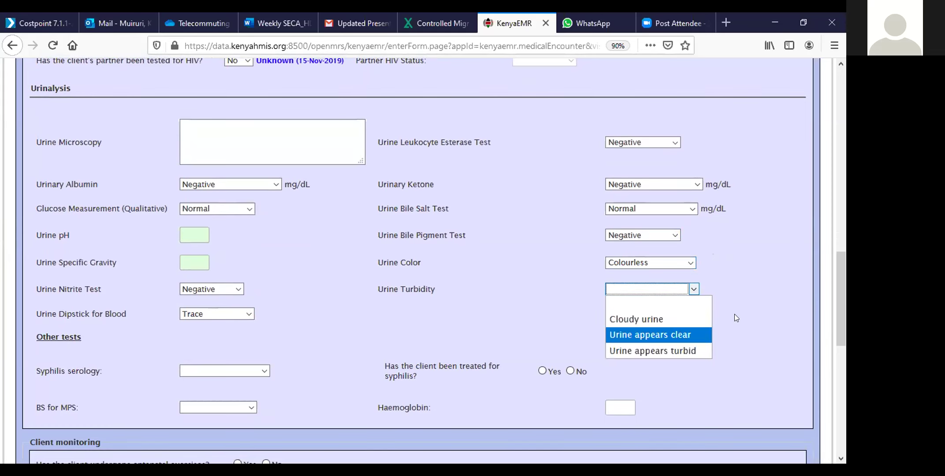
left_click(670, 334)
left_click_drag(838, 288, 834, 297)
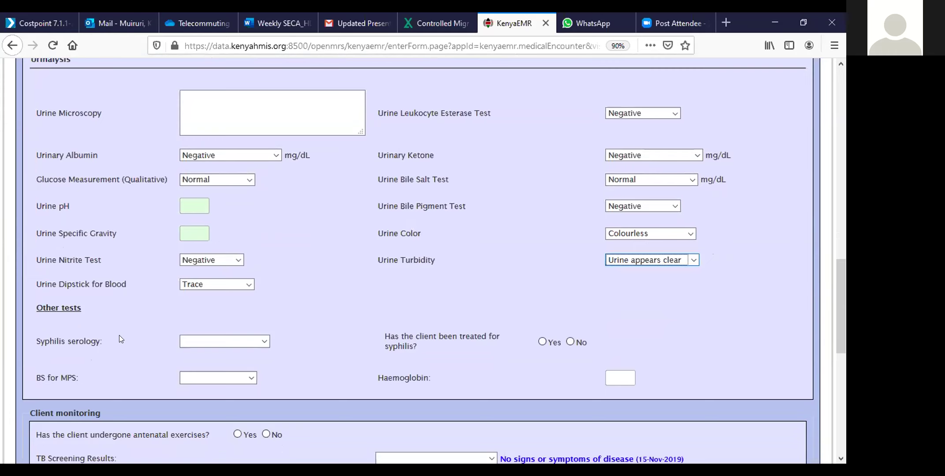
Record syphilis serology as Positive and that the client was not treated.
left_click(264, 342)
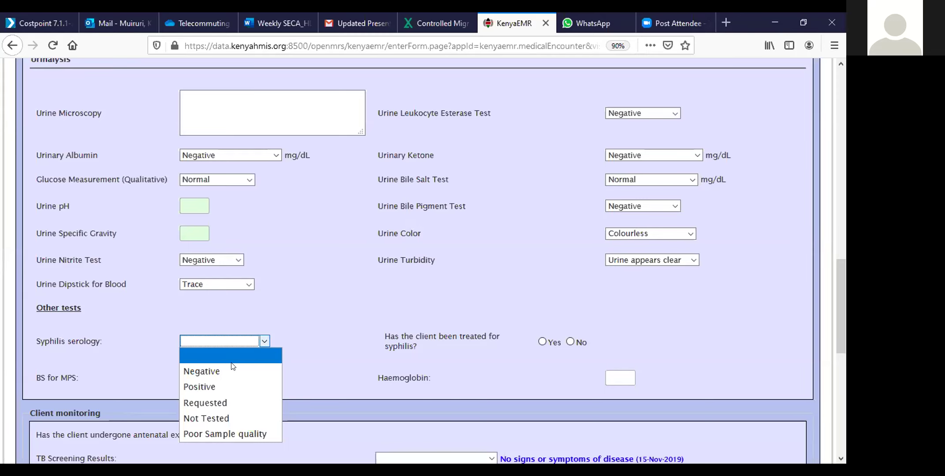
left_click(204, 371)
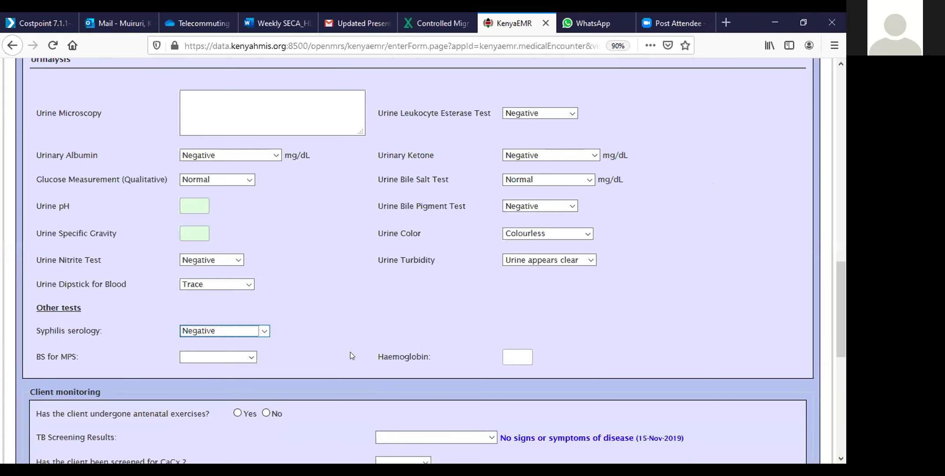
left_click(264, 331)
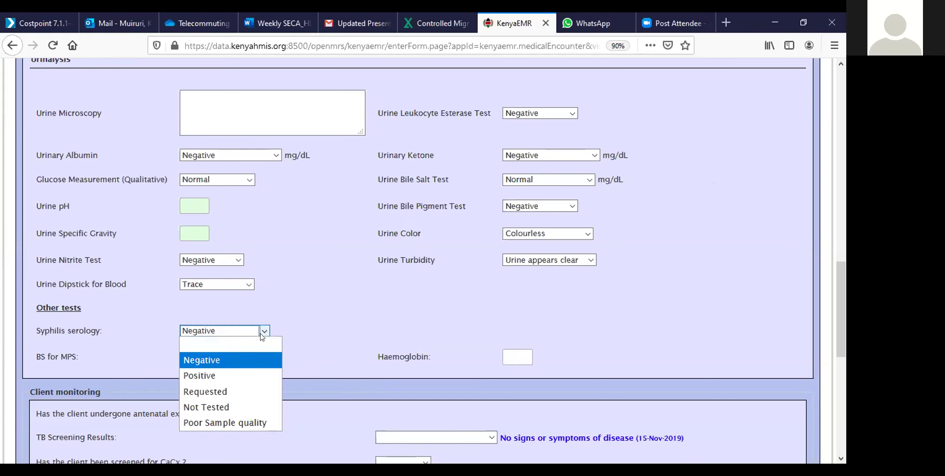
left_click(213, 372)
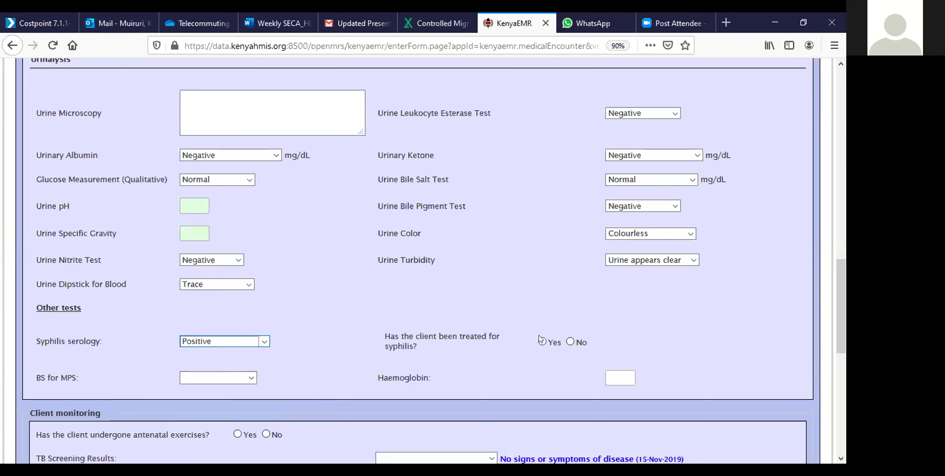
left_click(570, 342)
Record BS for MPS as NEGATIVE and haemoglobin 13.
left_click(253, 377)
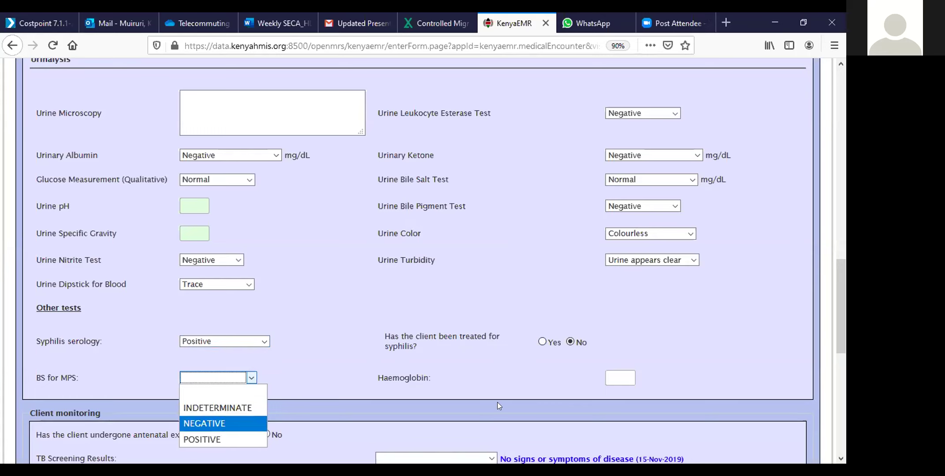
left_click(209, 424)
left_click(615, 377)
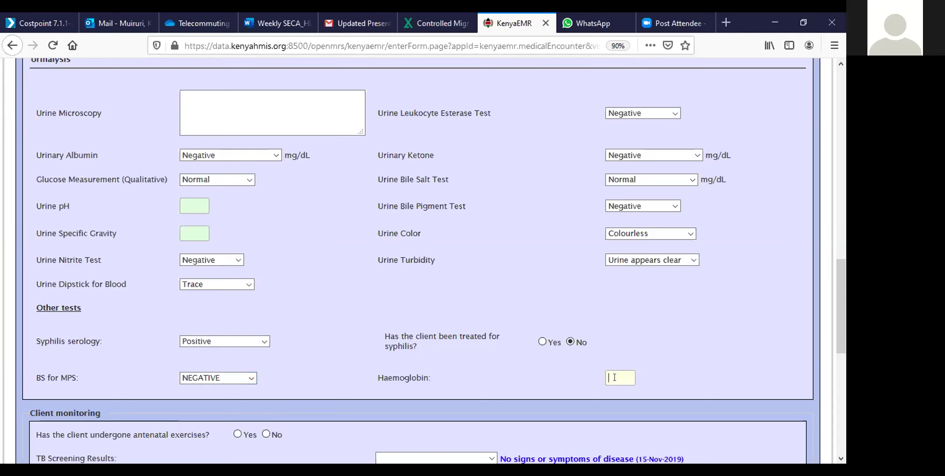
type("13")
left_click_drag(842, 305, 843, 361)
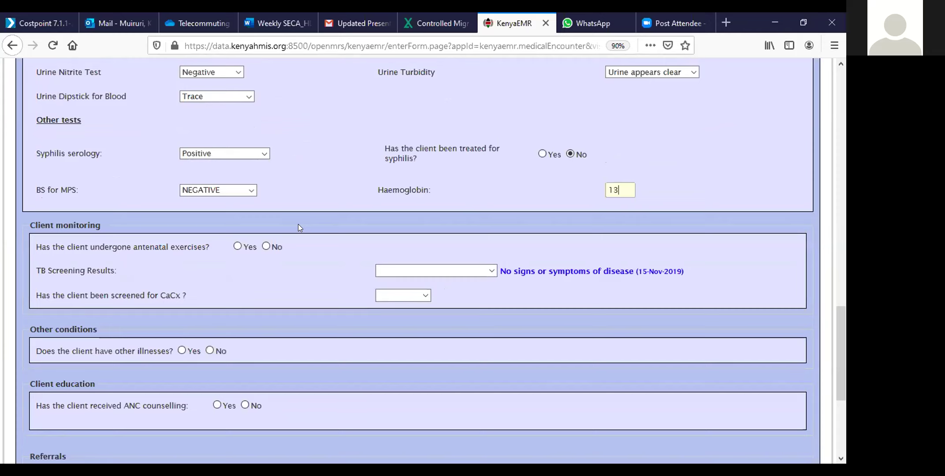
Answer Yes to antenatal exercises and record TB screening as NO signs.
left_click(233, 245)
left_click(265, 246)
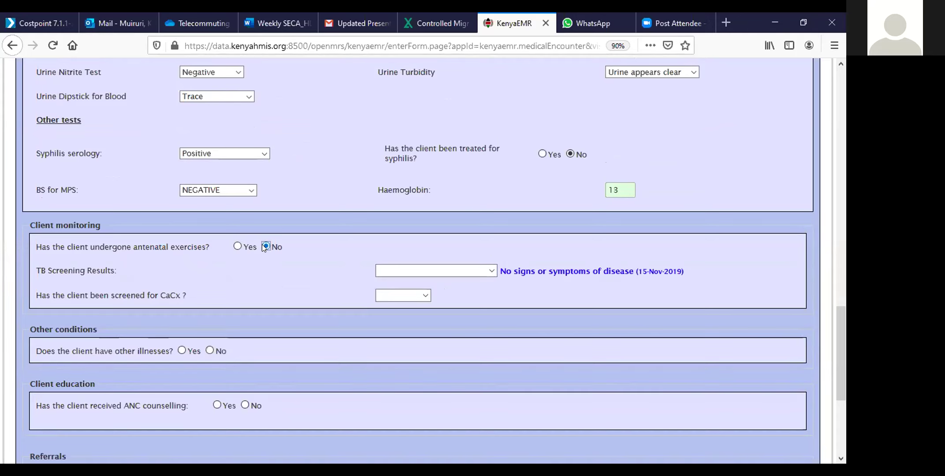
left_click(237, 245)
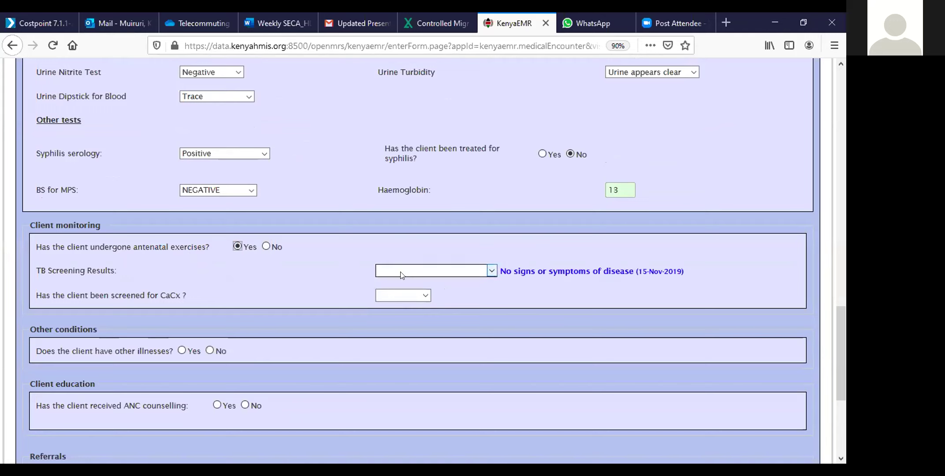
left_click(492, 270)
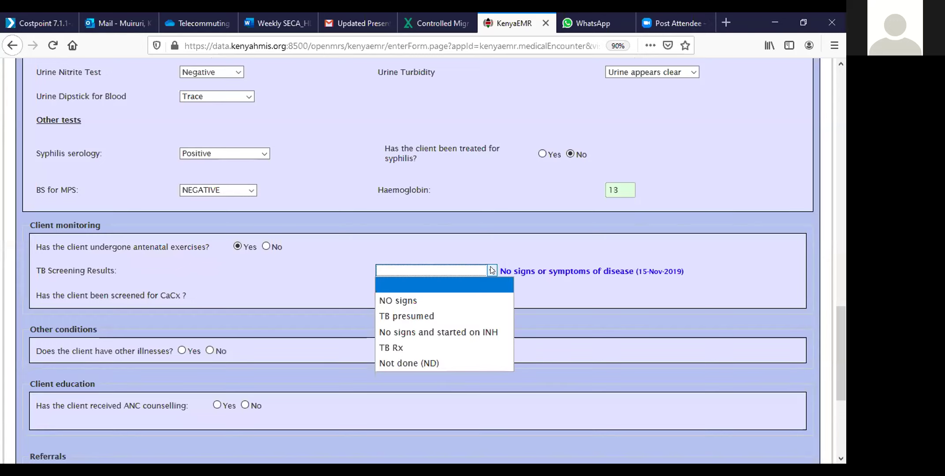
left_click(428, 301)
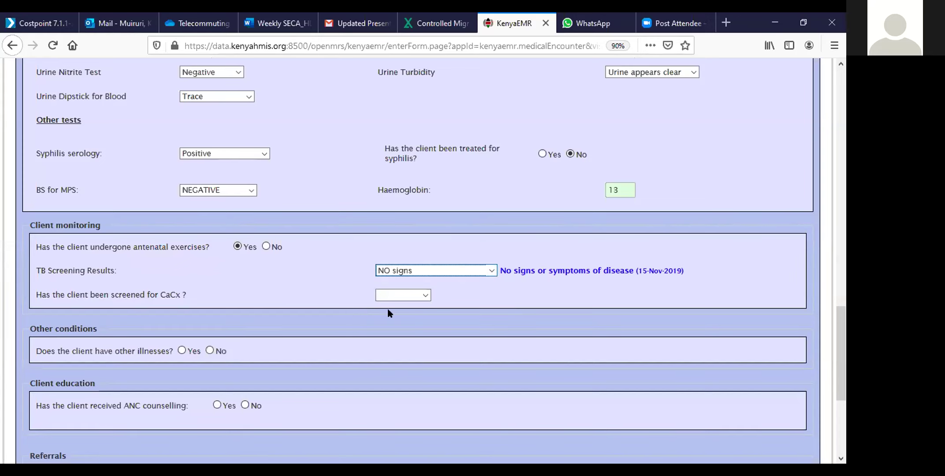
Set CaCx screening to Normal with VIA as the screening method.
left_click(423, 296)
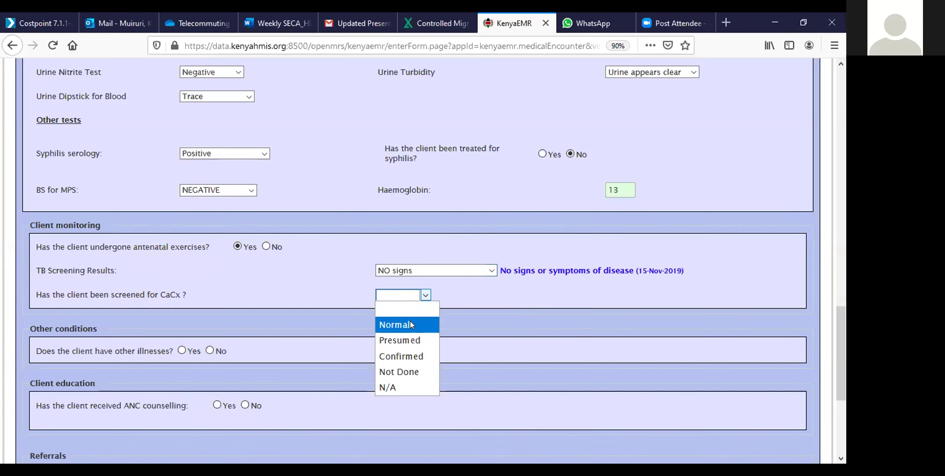
left_click(410, 325)
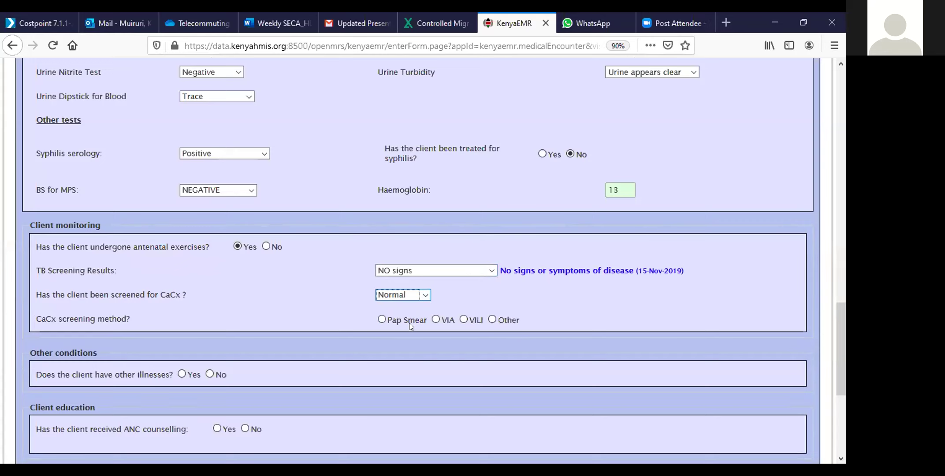
left_click(421, 299)
left_click(406, 364)
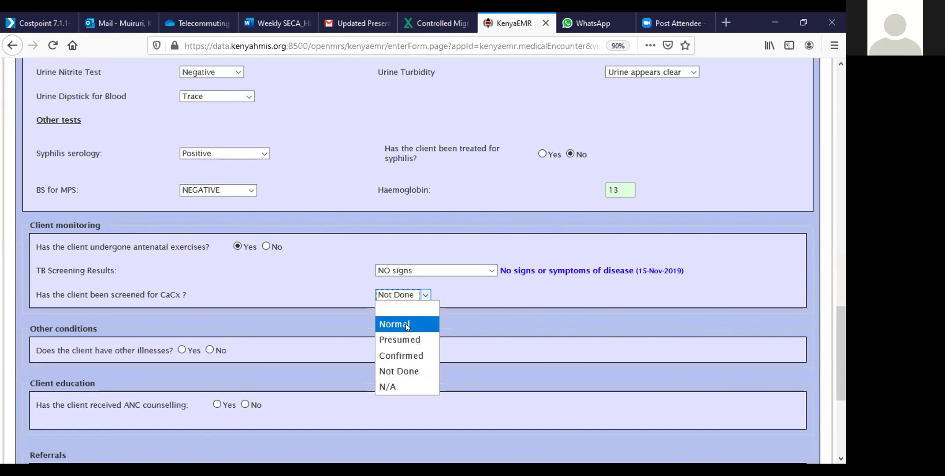
left_click(405, 327)
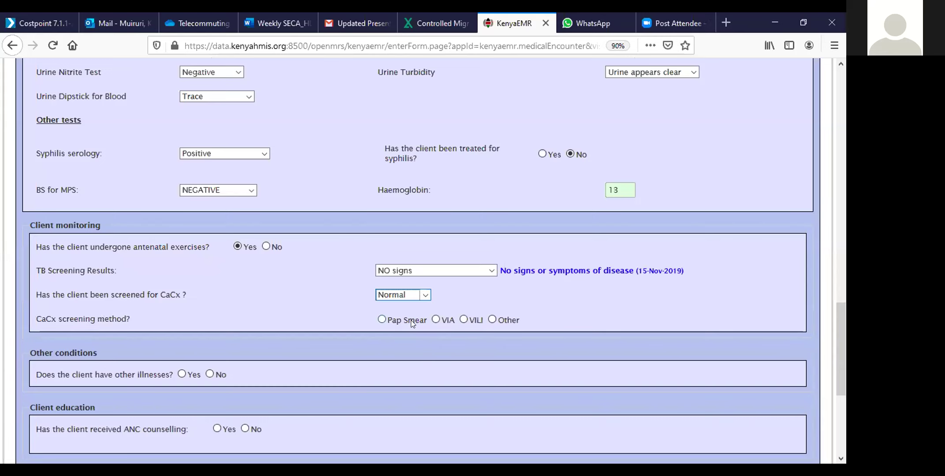
left_click(436, 319)
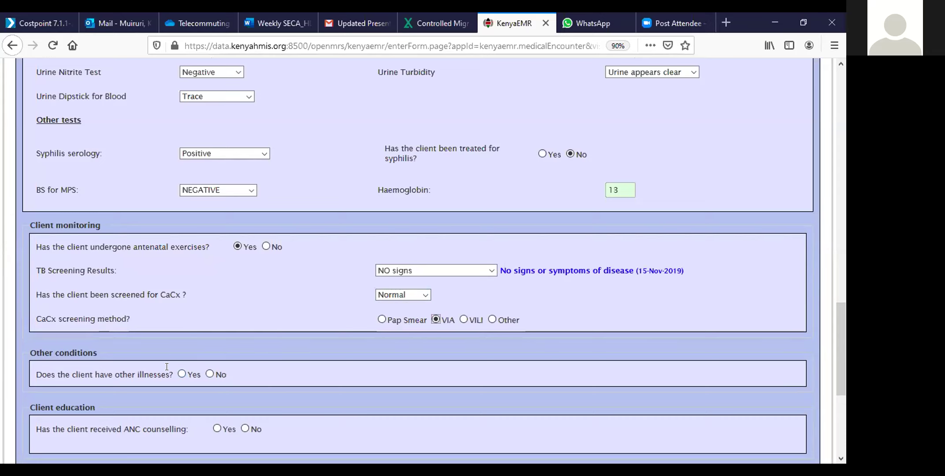
Inspect the other-illness table fields shown under Yes, then answer No to other illnesses.
left_click(182, 374)
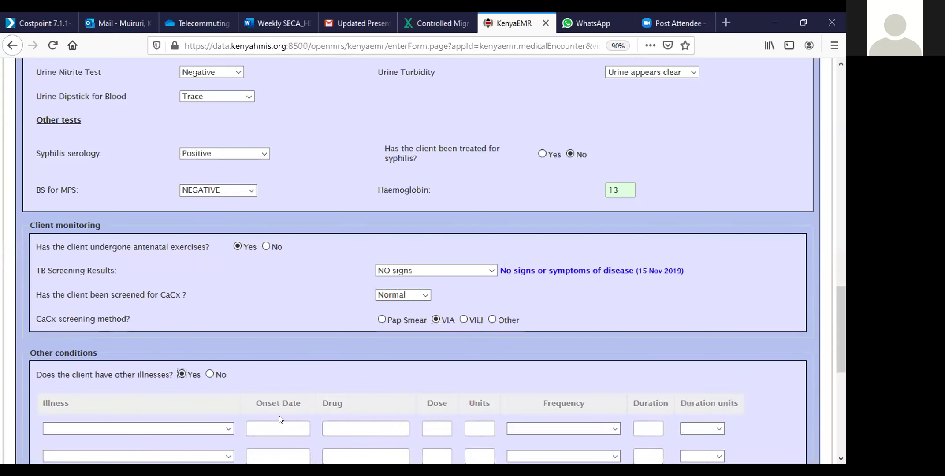
left_click(226, 428)
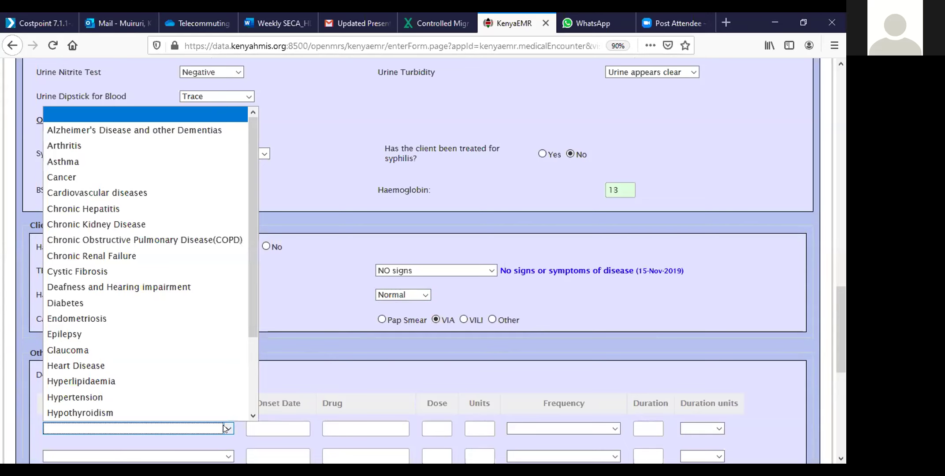
left_click(308, 384)
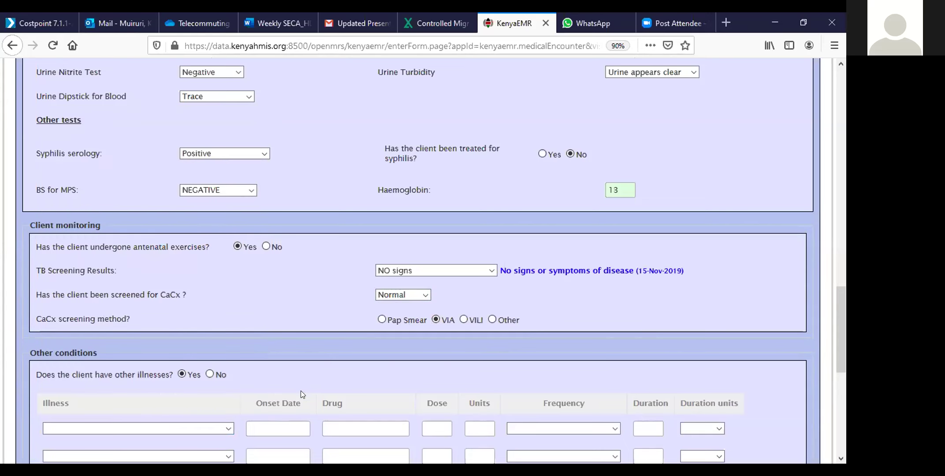
left_click(273, 433)
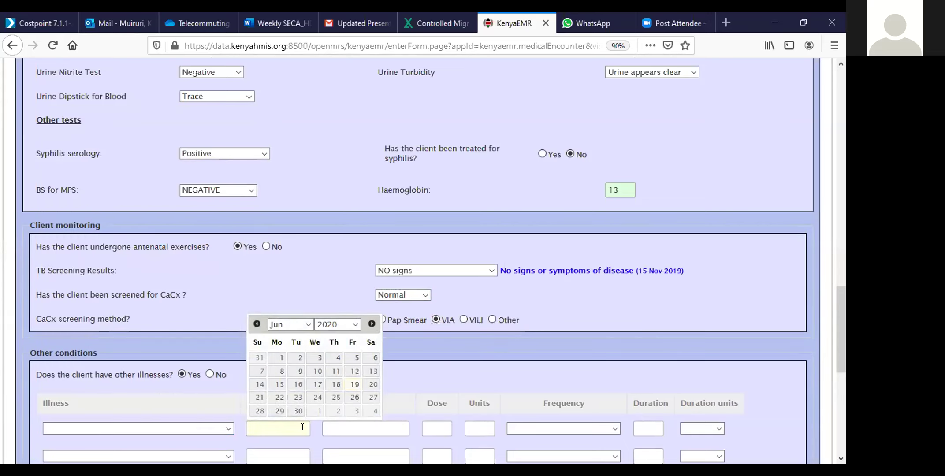
left_click(344, 427)
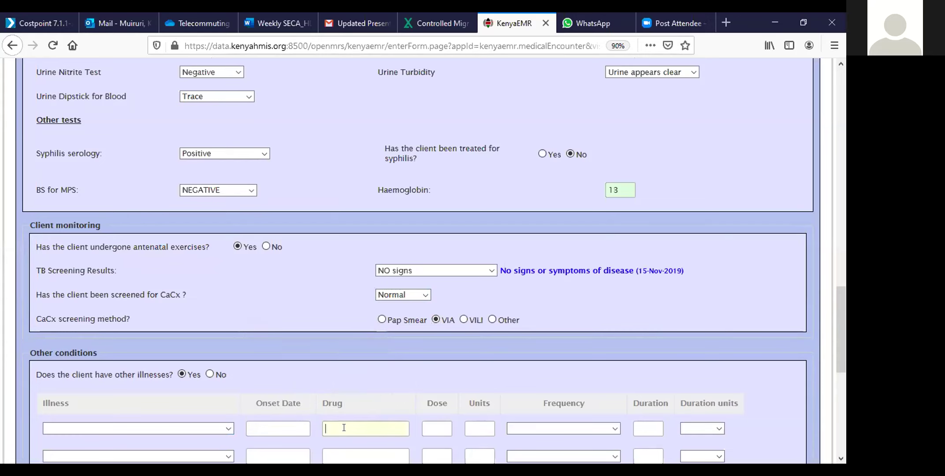
left_click(434, 428)
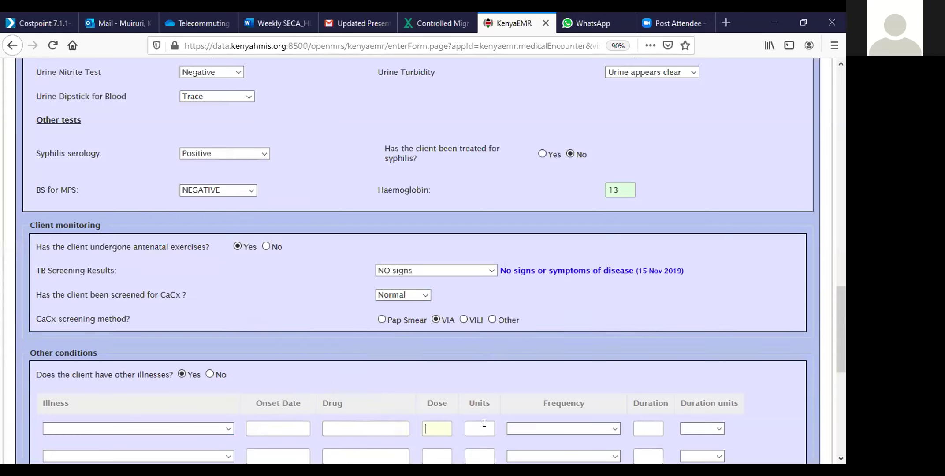
left_click(485, 426)
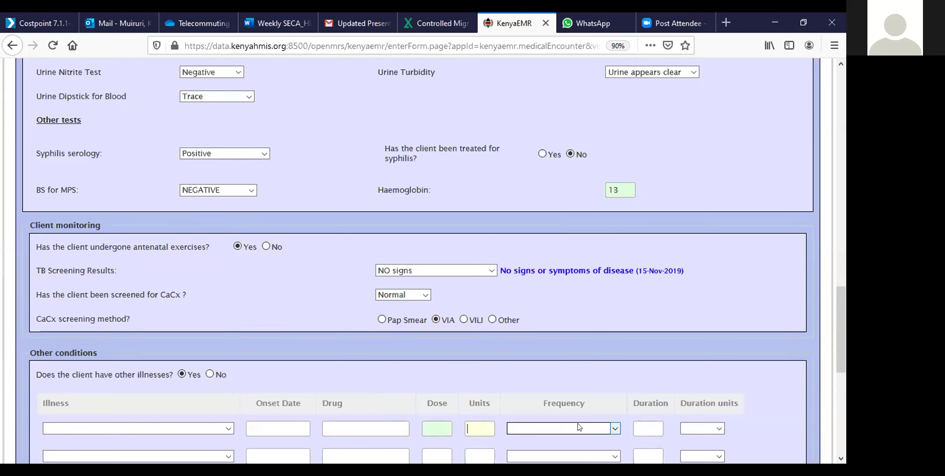
left_click(619, 426)
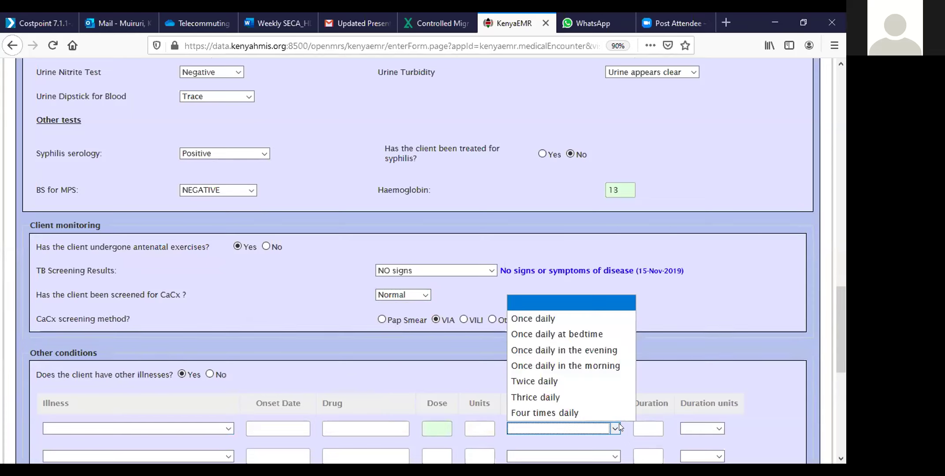
left_click(716, 429)
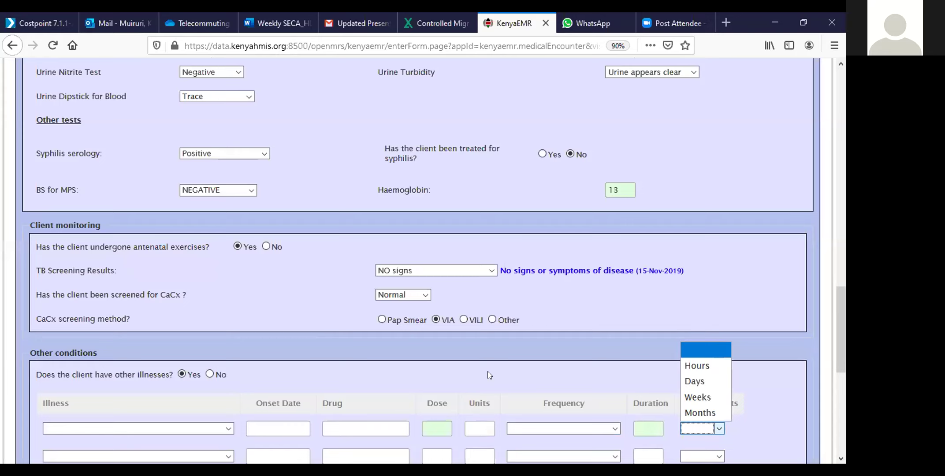
left_click(229, 379)
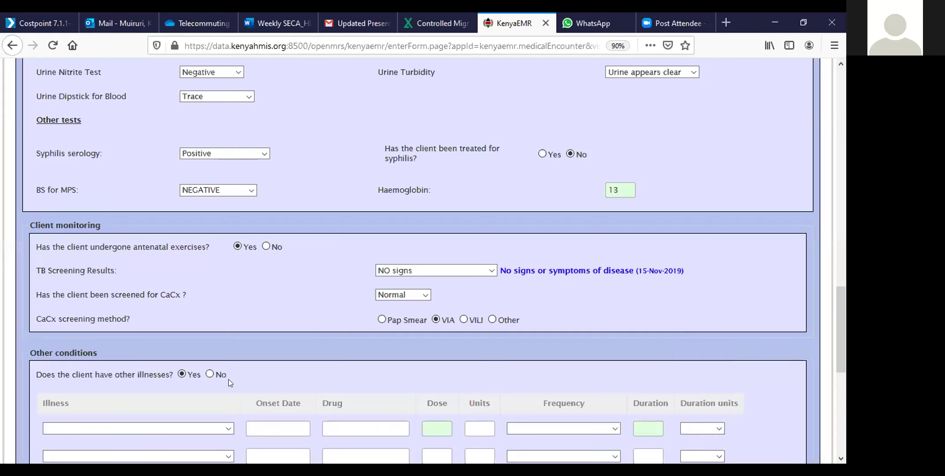
left_click(209, 374)
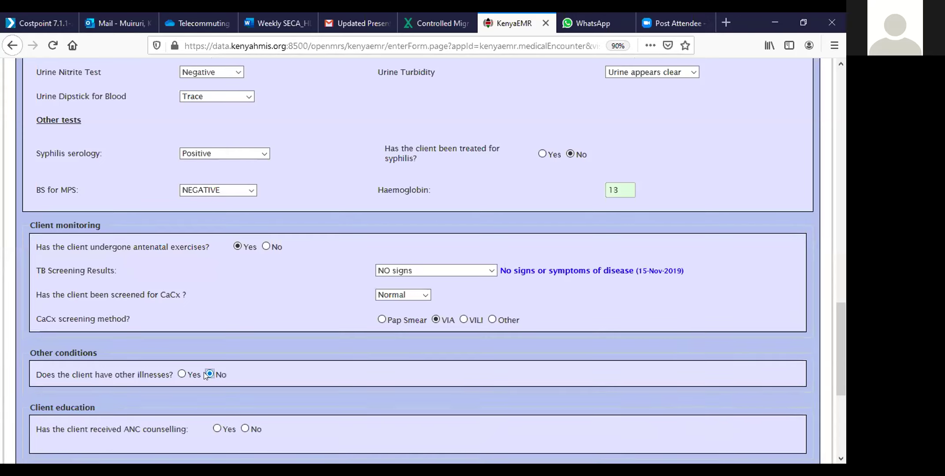
scroll(546, 343, "down", 2)
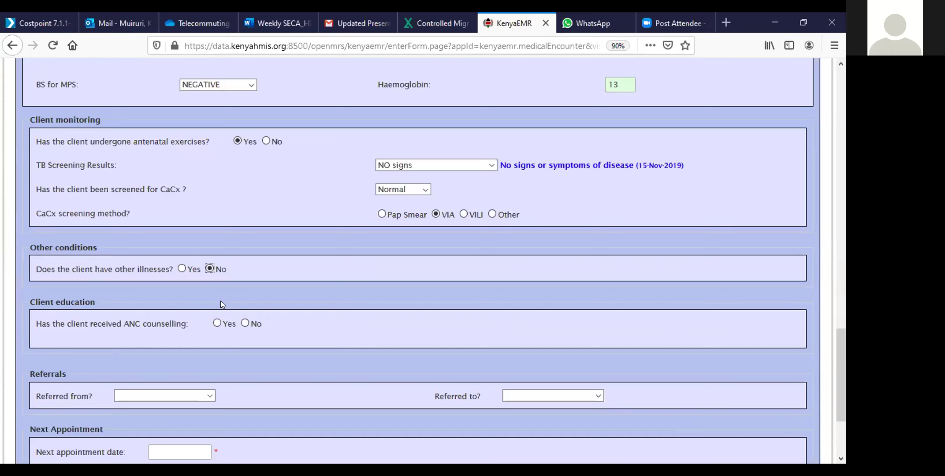
Mark ANC counselling Yes, covering Birth plans, HIV, Breast care and Supplimental feeding.
left_click(242, 324)
left_click(217, 324)
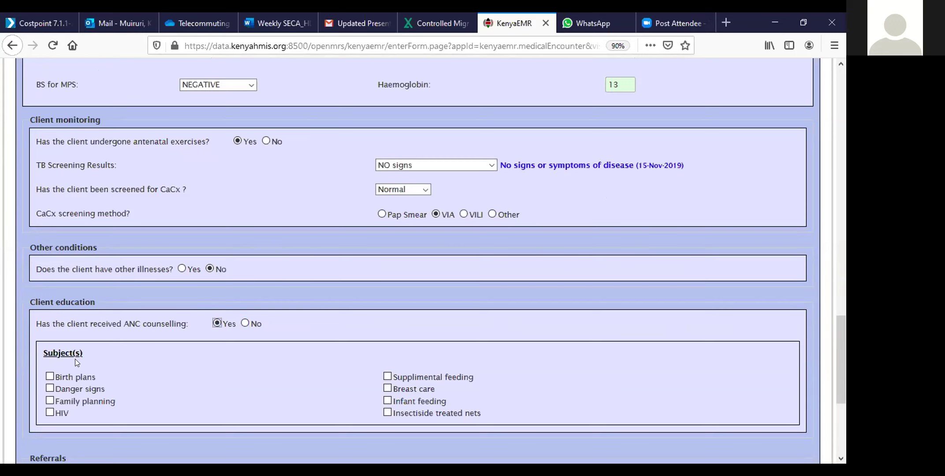
left_click(48, 376)
left_click(50, 413)
left_click(388, 388)
left_click(387, 376)
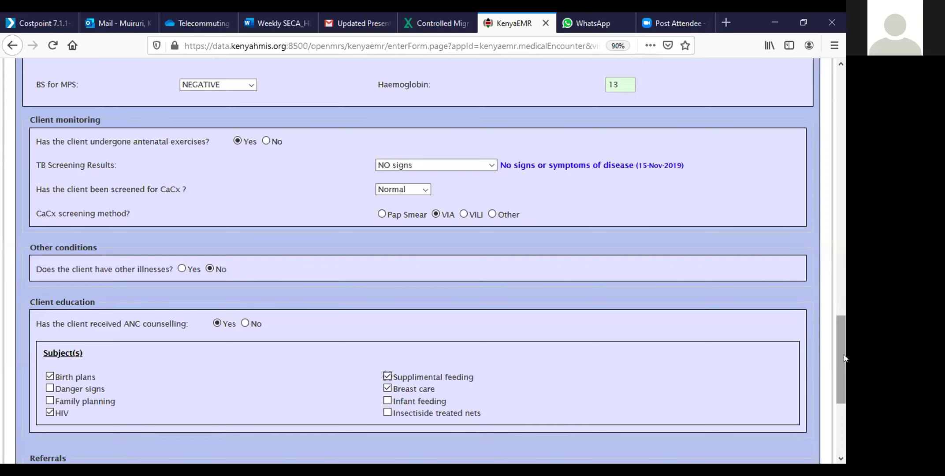
scroll(844, 395, "down", 1)
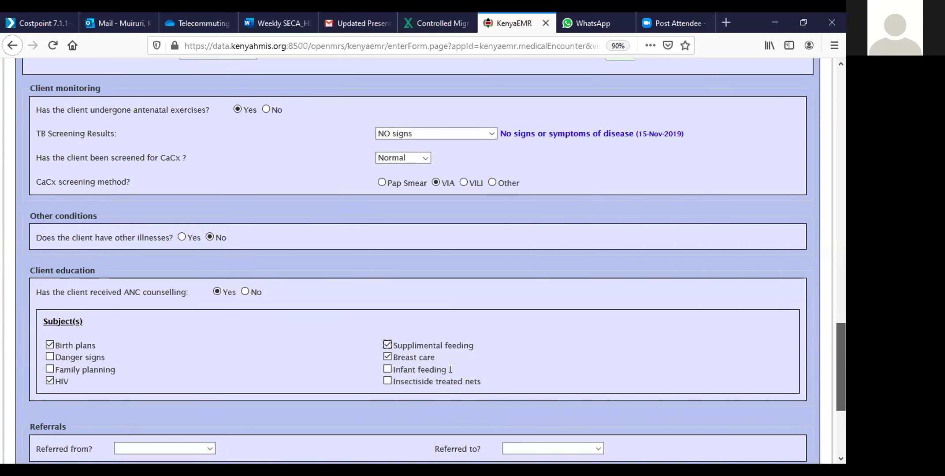
scroll(451, 370, "down", 5)
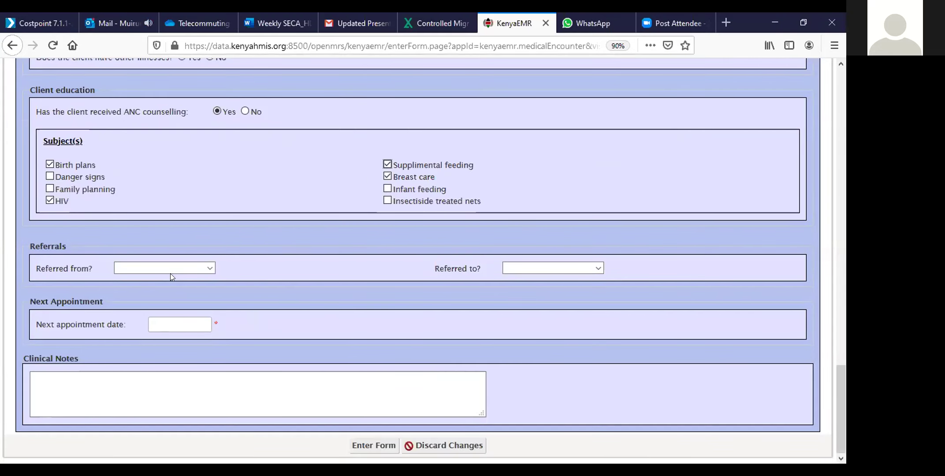
Set both Referred from and Referred to to N/A under Referrals.
left_click(204, 267)
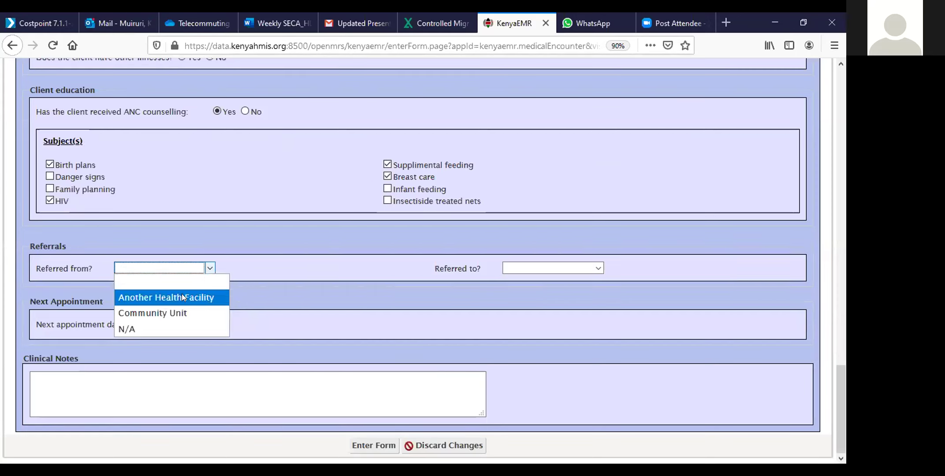
left_click(145, 327)
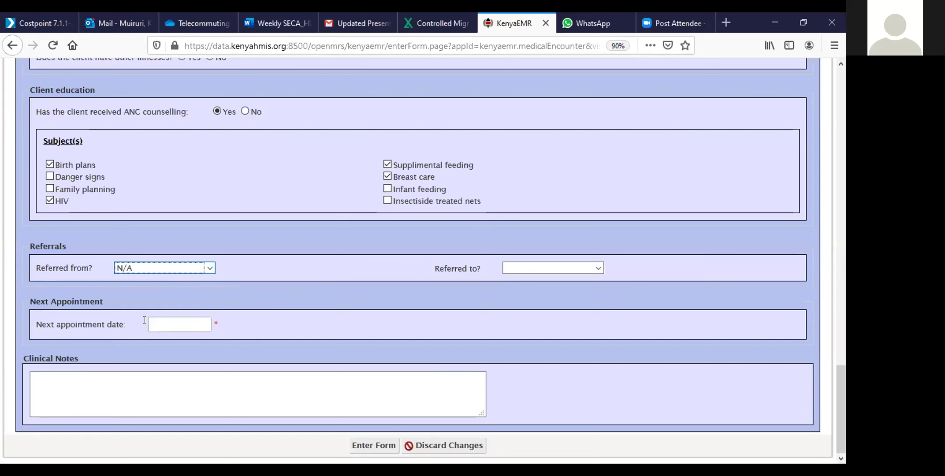
left_click(592, 267)
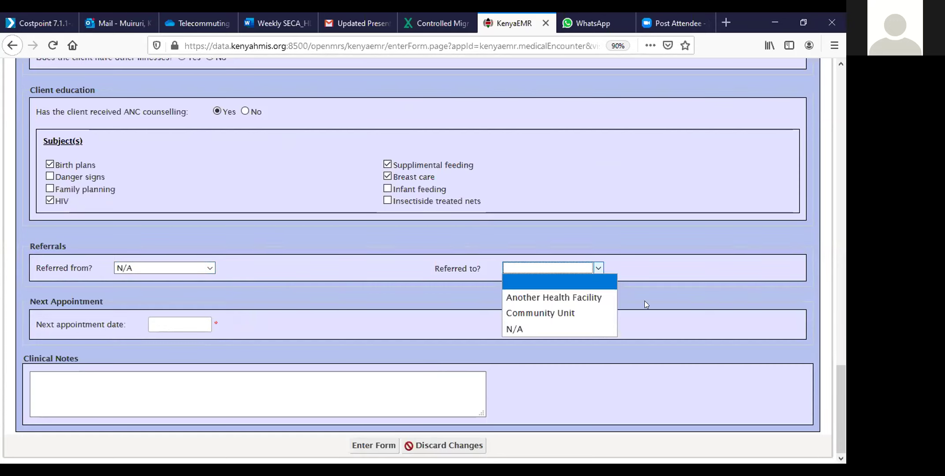
left_click(557, 329)
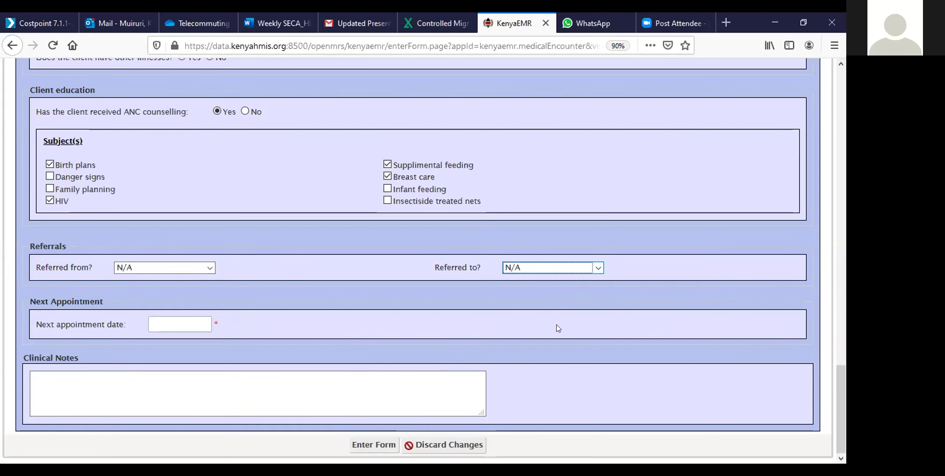
left_click(176, 319)
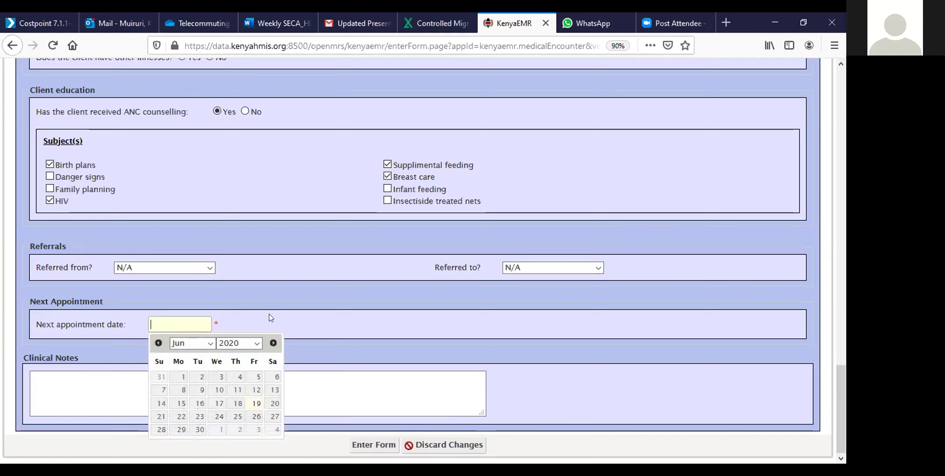
Pick 16-Dec-2019 as the next appointment date in the calendar.
left_click(159, 344)
left_click(159, 343)
left_click(159, 343)
left_click(160, 343)
left_click(159, 343)
left_click(159, 344)
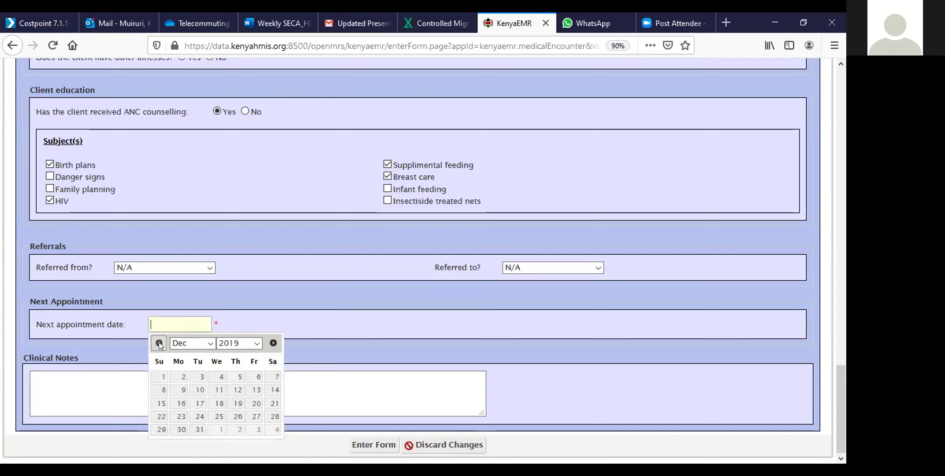
left_click(175, 402)
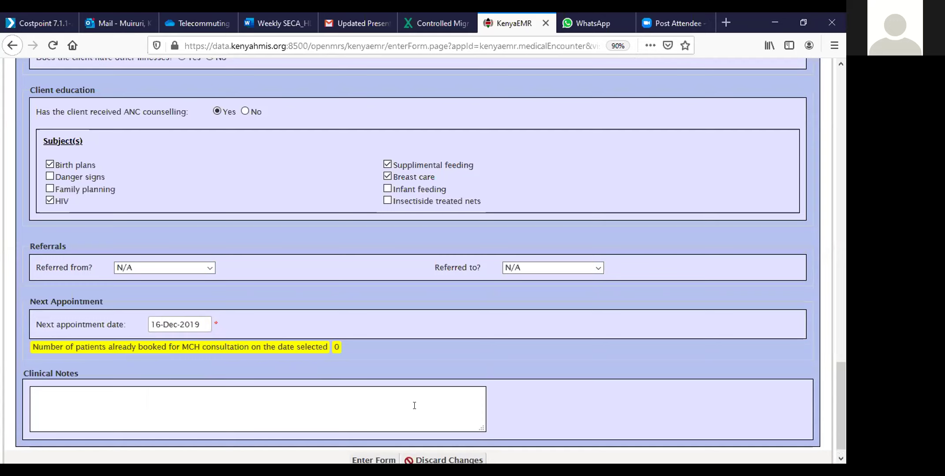
left_click(163, 394)
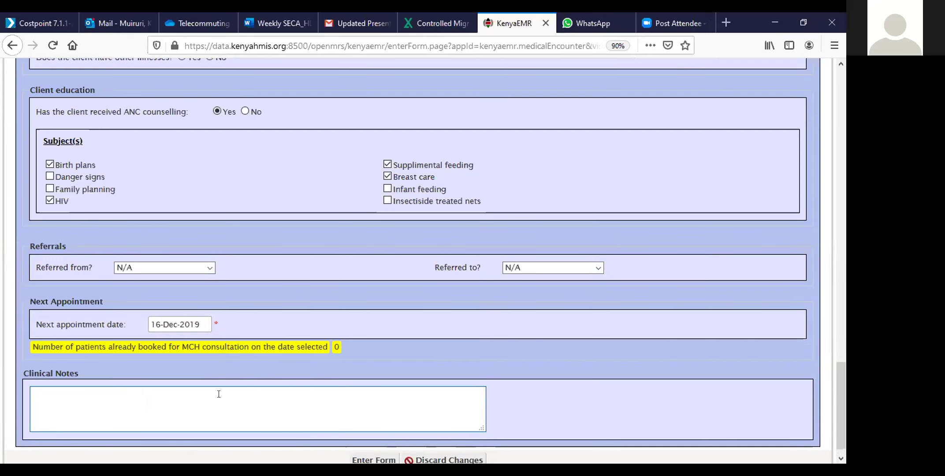
Enter the clinical note 'Client doing well', fixing an initial mistyping.
type("cLIEN")
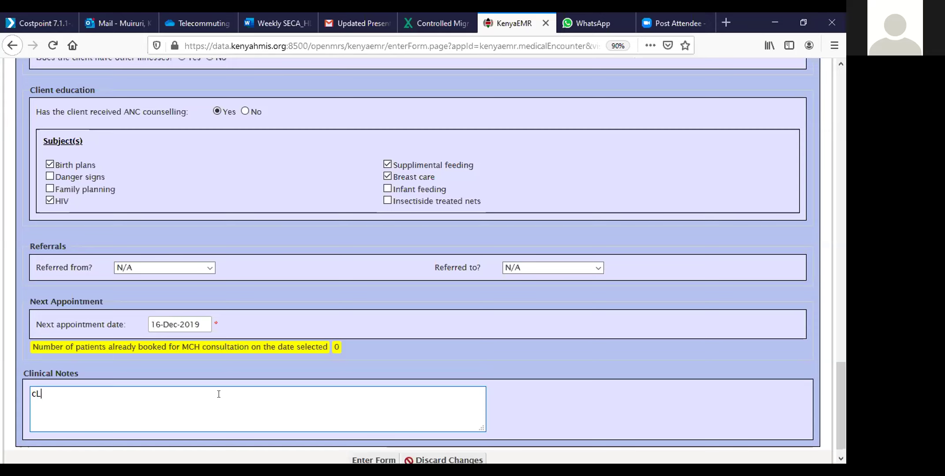
key("BackSpace")
key("BackSpace")
key("BackSpace")
key("BackSpace")
key("BackSpace")
type("Client doing well")
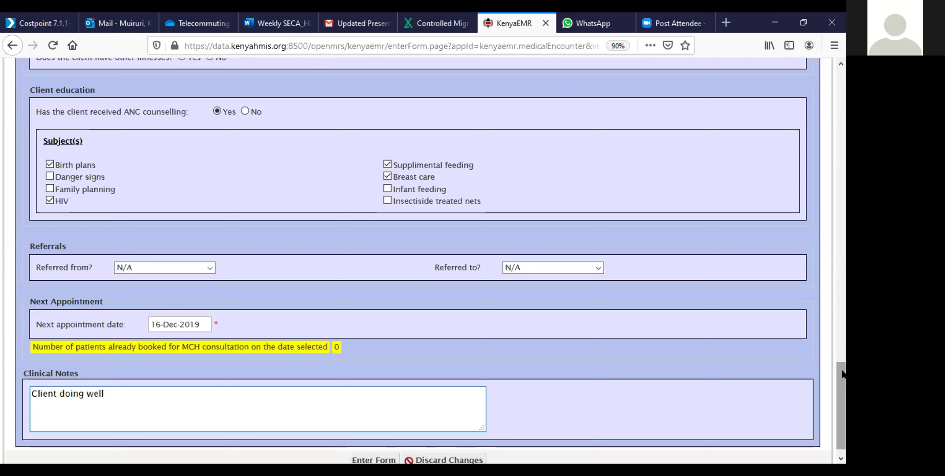
left_click_drag(842, 374, 842, 385)
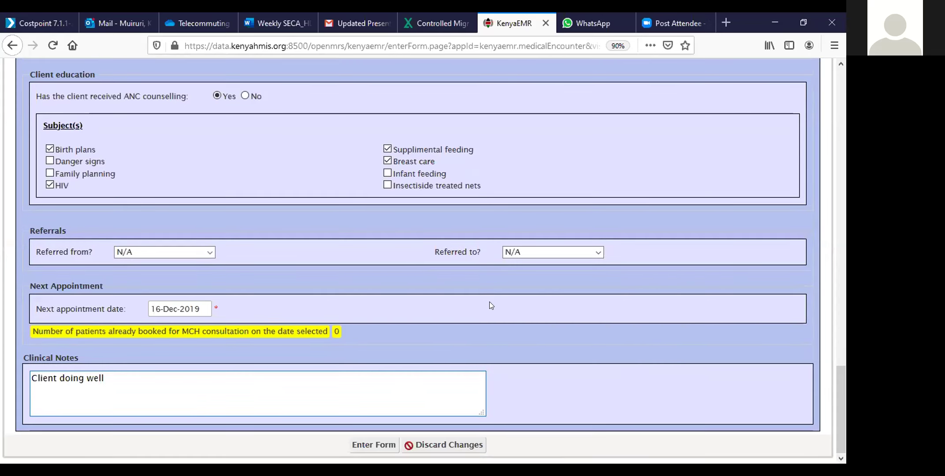
mouse_move(842, 379)
left_mouse_down()
mouse_move(844, 71)
mouse_move(842, 385)
left_mouse_up()
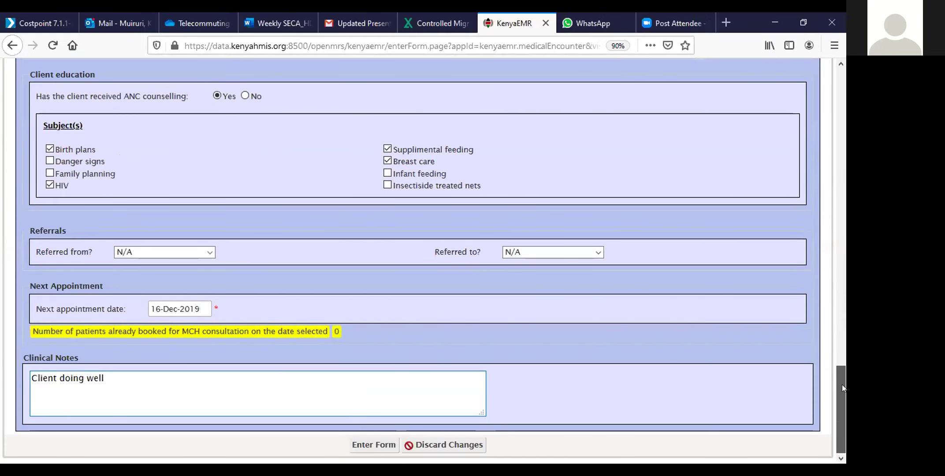
left_click_drag(842, 385, 842, 384)
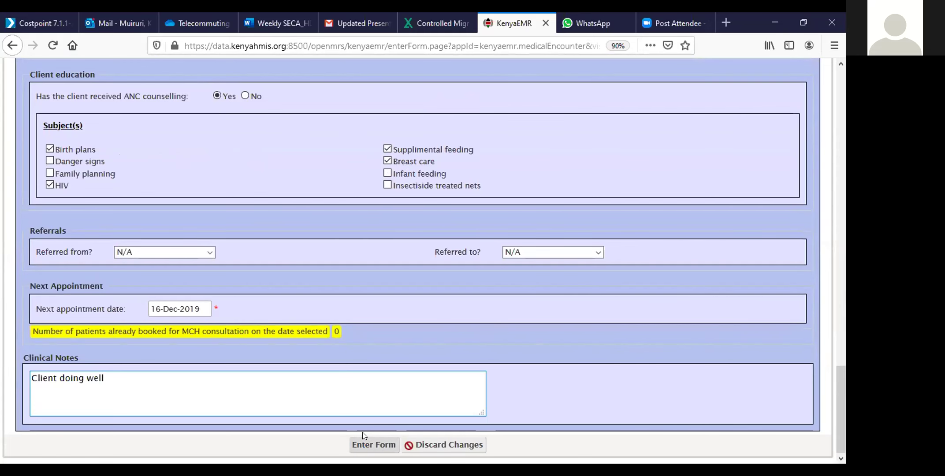
Submit the antenatal visit form and open Preventive Services from the patient dashboard.
left_click(363, 445)
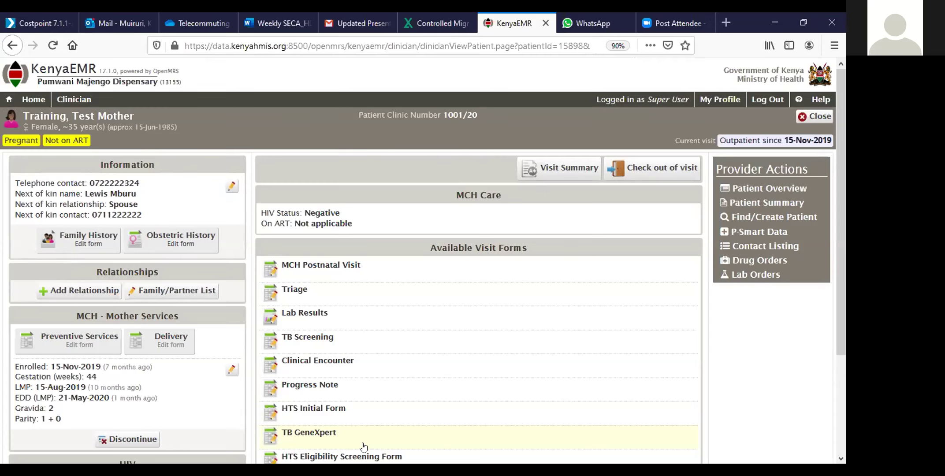
left_click_drag(844, 263, 845, 332)
left_click_drag(844, 249, 843, 347)
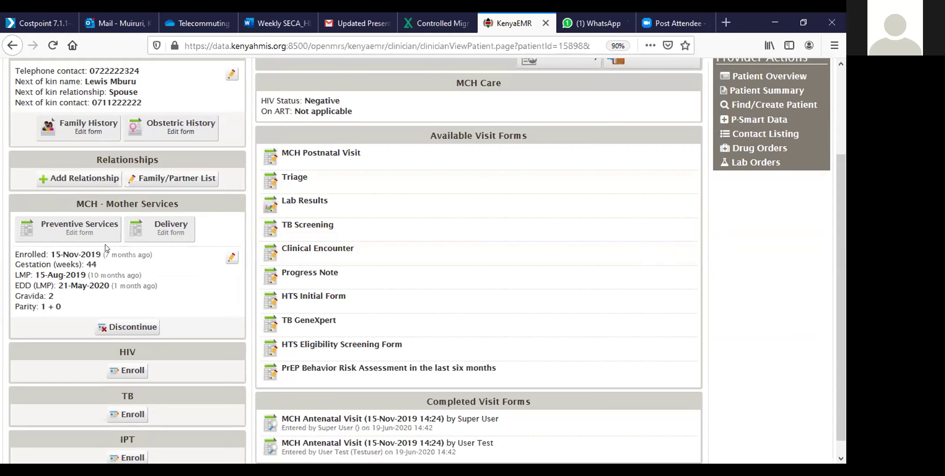
left_click(73, 236)
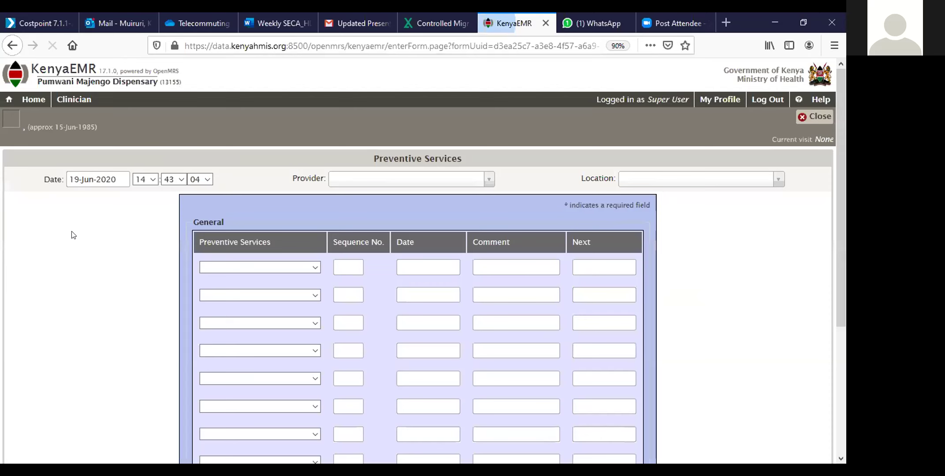
Date the Preventive Services form 15-Nov-2019.
left_click(107, 181)
left_click(77, 201)
left_click(77, 201)
left_click(77, 200)
left_click(76, 201)
left_click(77, 201)
left_click(77, 201)
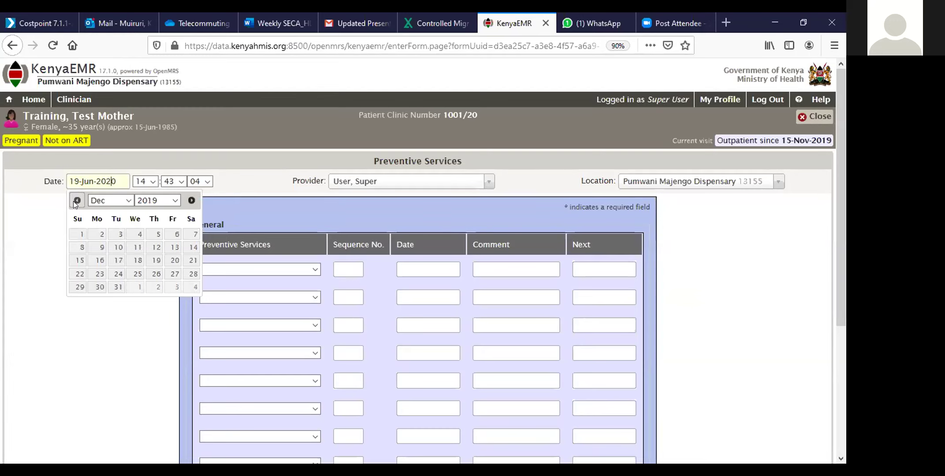
left_click(77, 201)
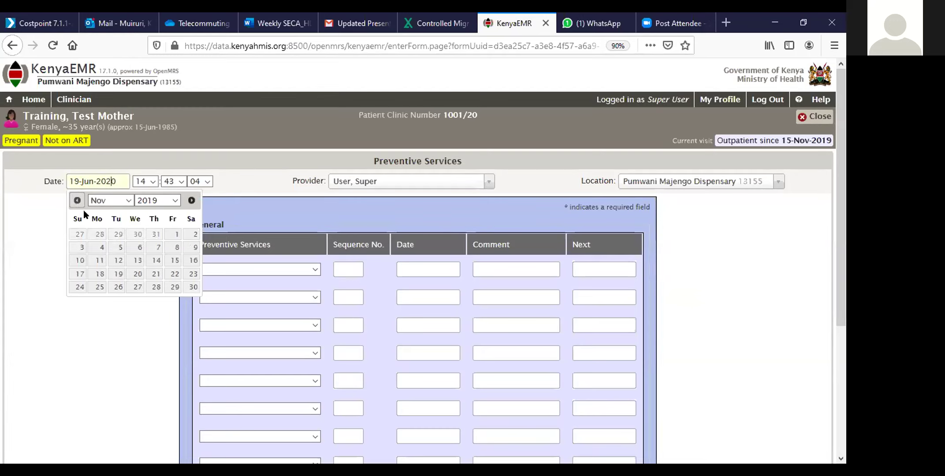
left_click(169, 261)
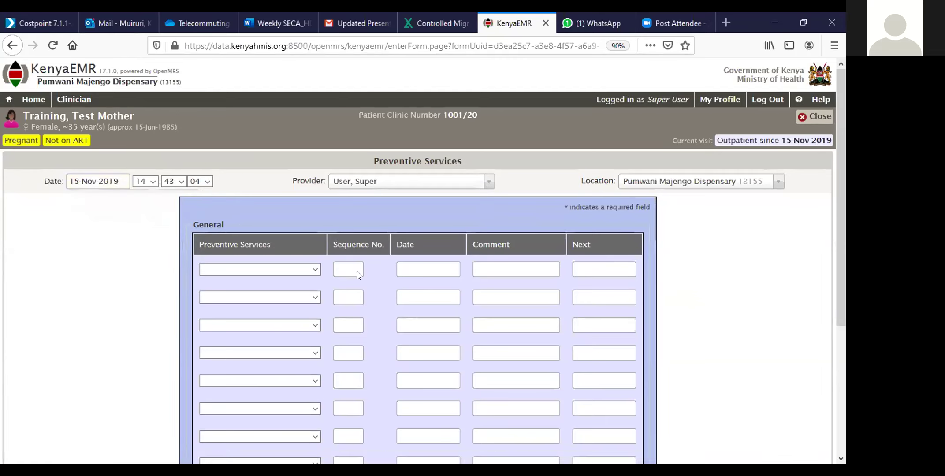
Add a TETANUS TOXOID row with sequence 1, dated 15-Nov-2019.
left_click(313, 270)
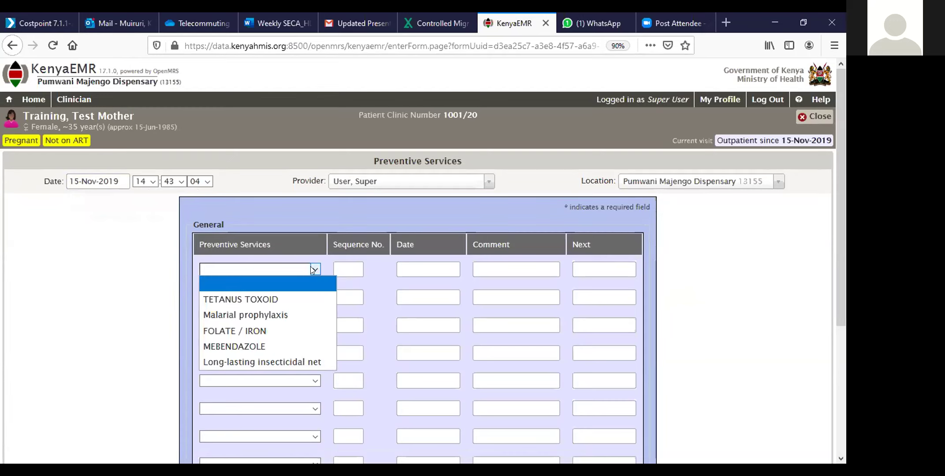
left_click(278, 299)
left_click(346, 267)
type("1")
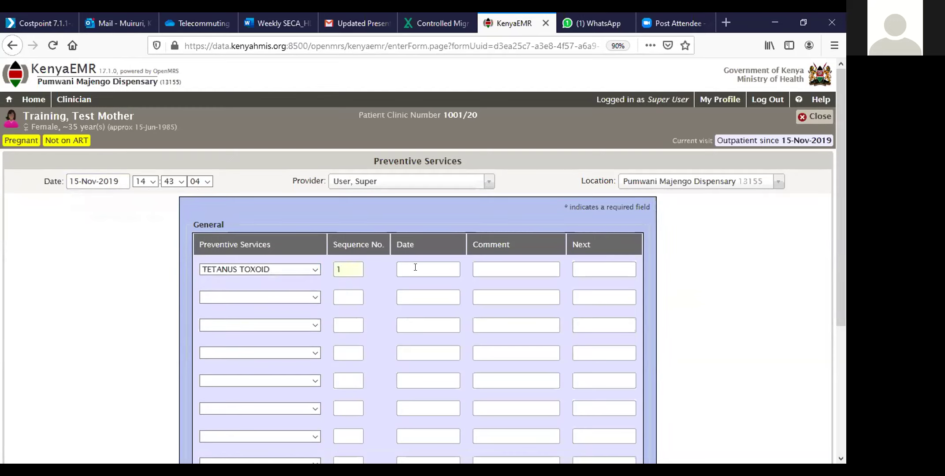
left_click(415, 268)
left_click(407, 290)
left_click(407, 289)
left_click(407, 289)
left_click(407, 289)
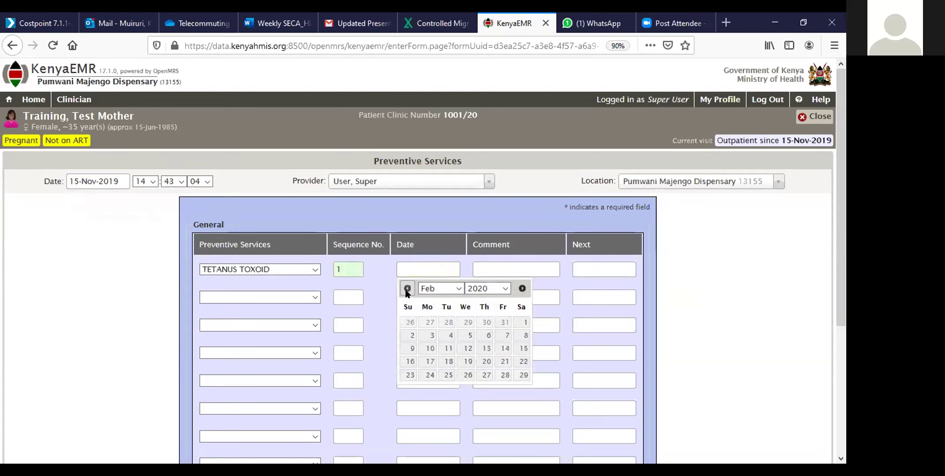
left_click(406, 289)
left_click(407, 289)
left_click(406, 289)
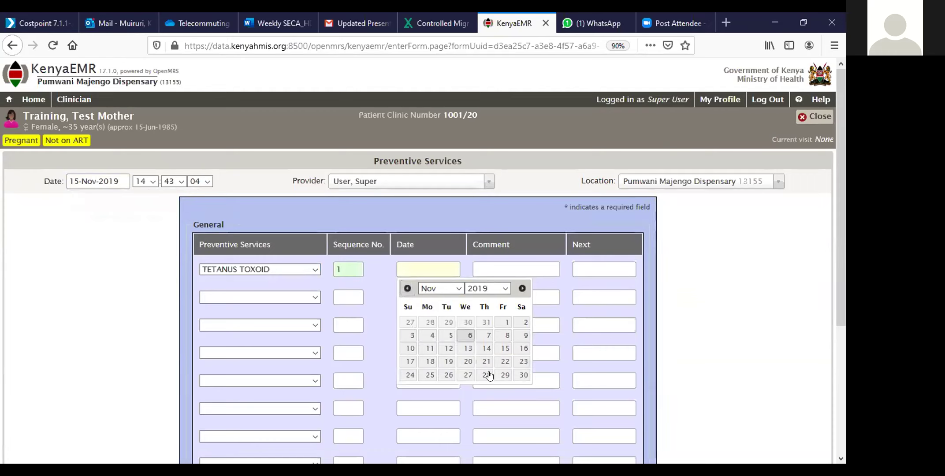
left_click(505, 347)
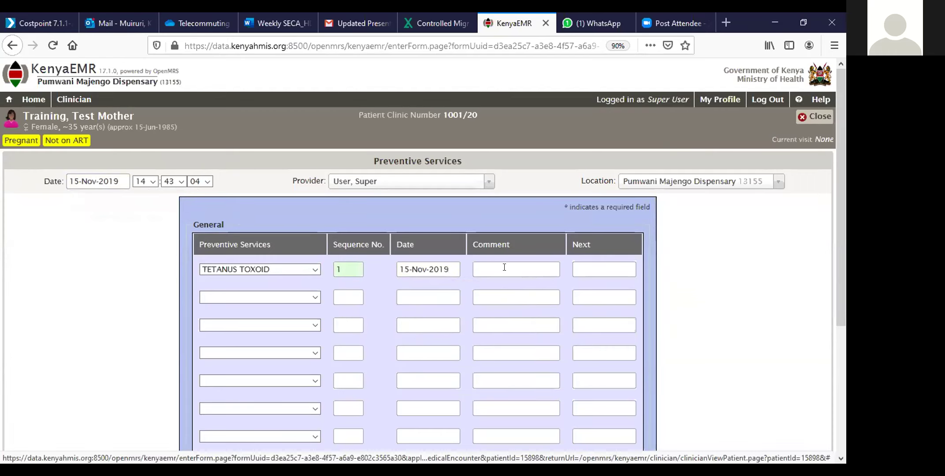
Set the tetanus dose's next due date to 16-Dec-2019.
left_click(504, 267)
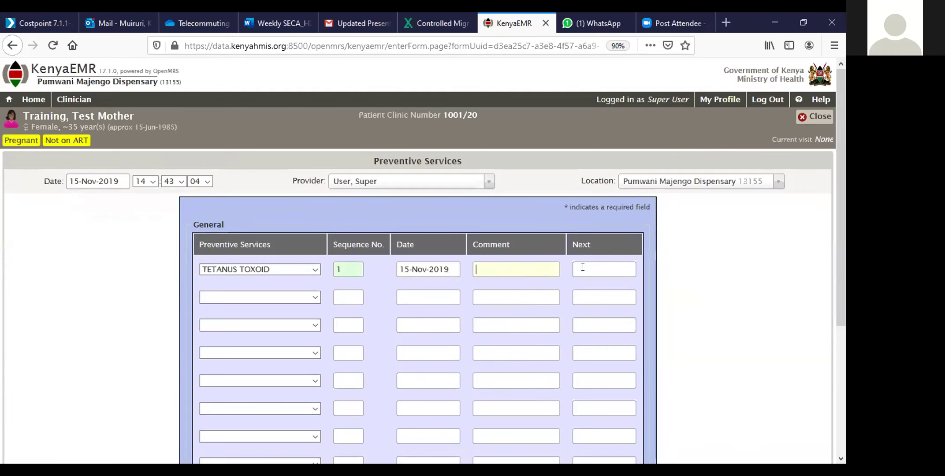
left_click(591, 266)
left_click(584, 289)
left_click(584, 288)
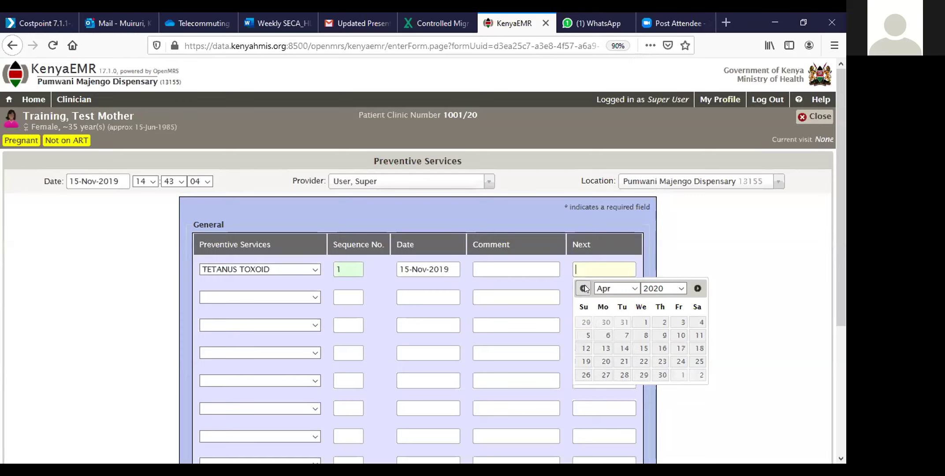
left_click(584, 289)
left_click(584, 288)
scroll(606, 360, "up", 4)
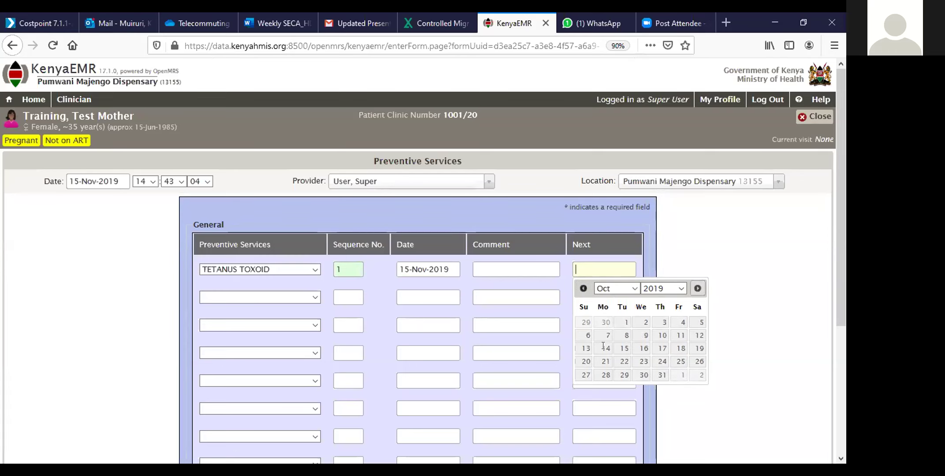
scroll(603, 346, "down", 2)
left_click(604, 348)
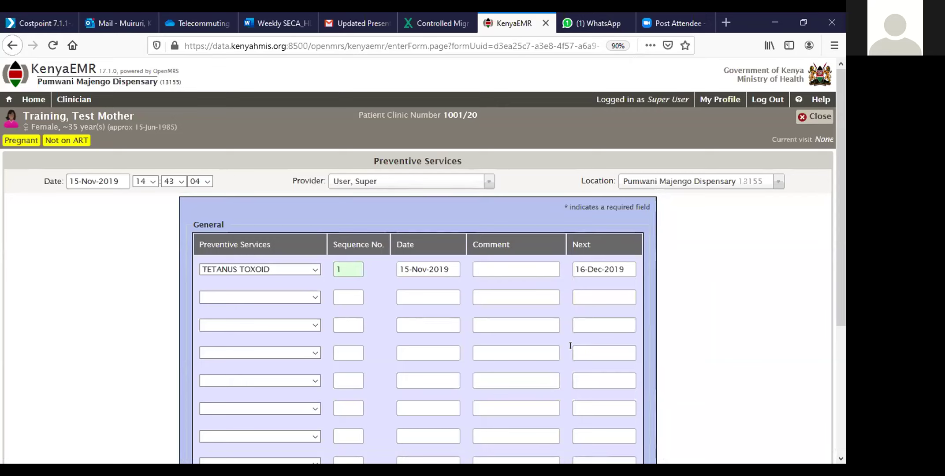
Choose Malarial prophylaxis, FOLATE / IRON and MEBENDAZOLE in service rows 2–4.
left_click(315, 296)
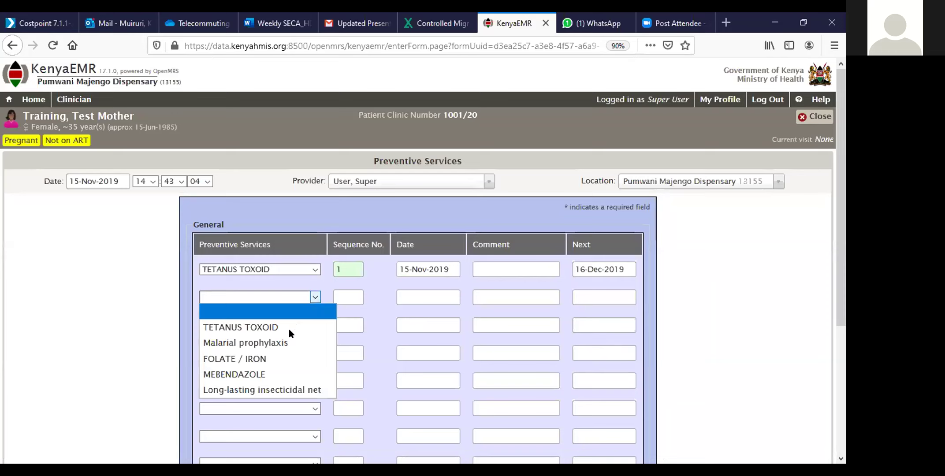
left_click(259, 343)
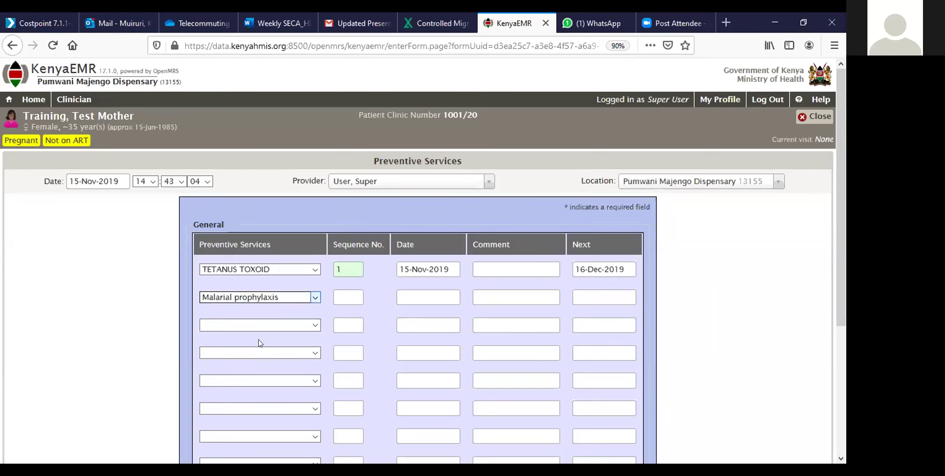
left_click(315, 325)
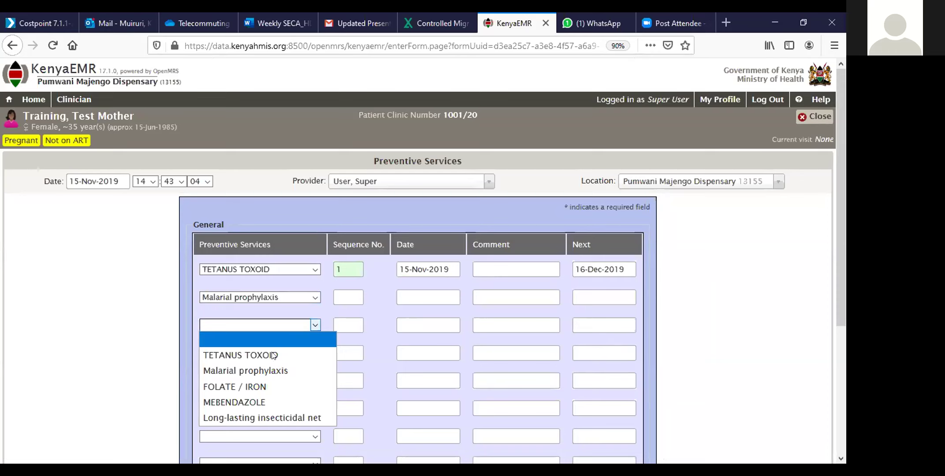
left_click(242, 389)
left_click(314, 353)
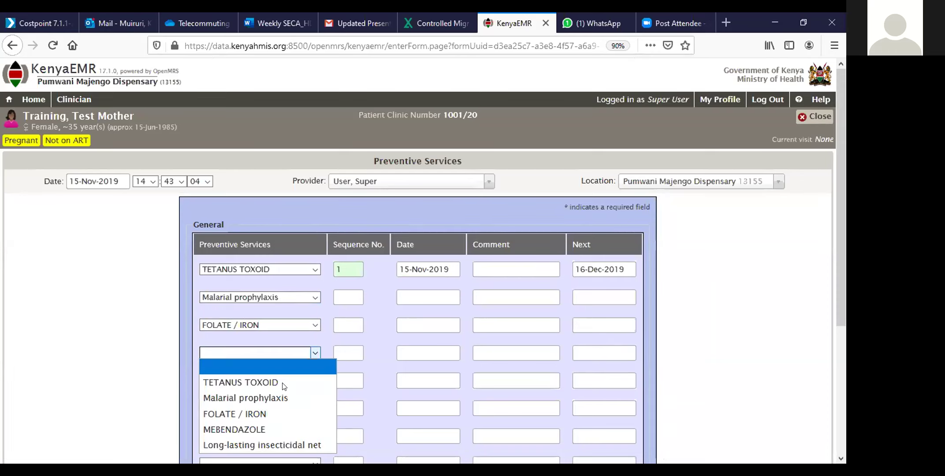
left_click(246, 428)
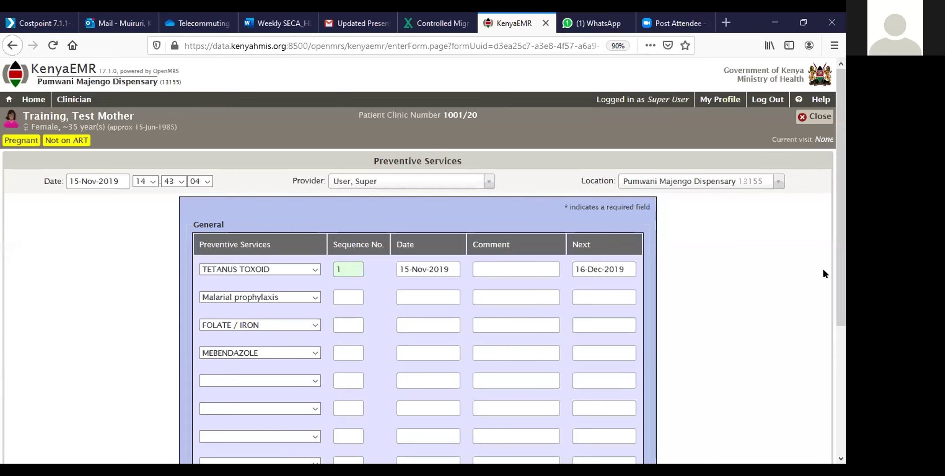
left_click_drag(844, 256, 845, 326)
Submit the Preventive Services form, then open Obstetric History from the dashboard.
left_click(844, 447)
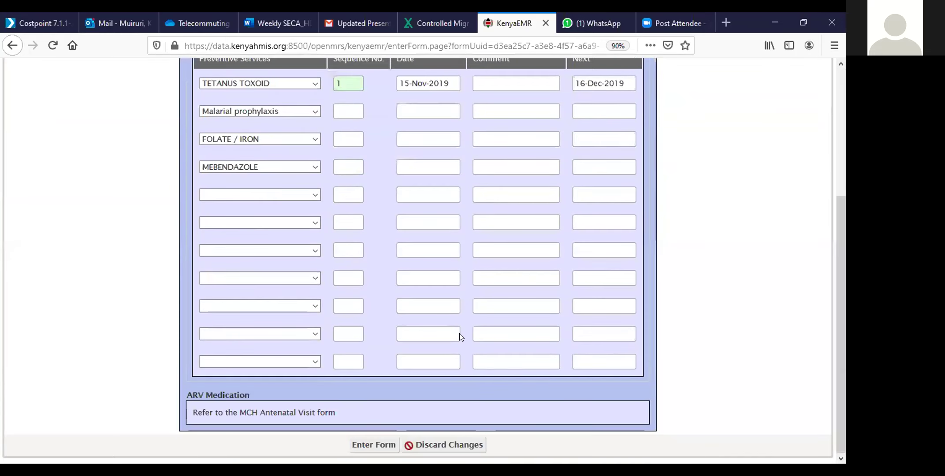
left_click(359, 443)
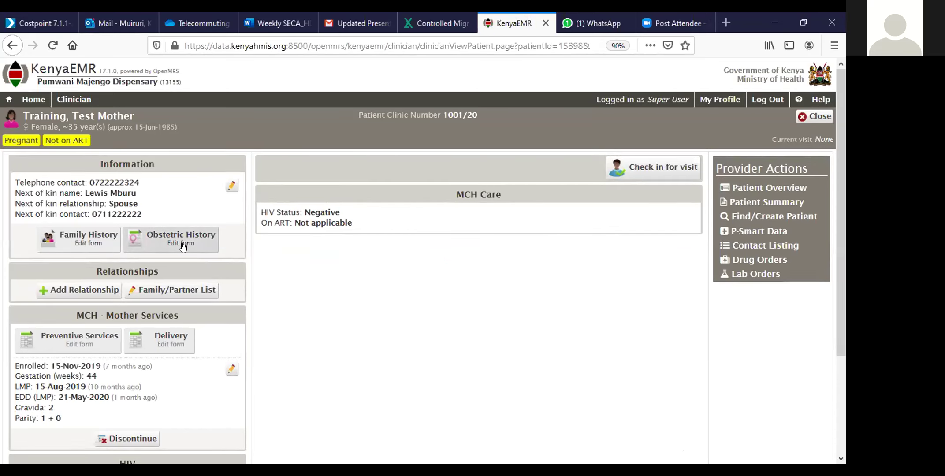
left_click(167, 240)
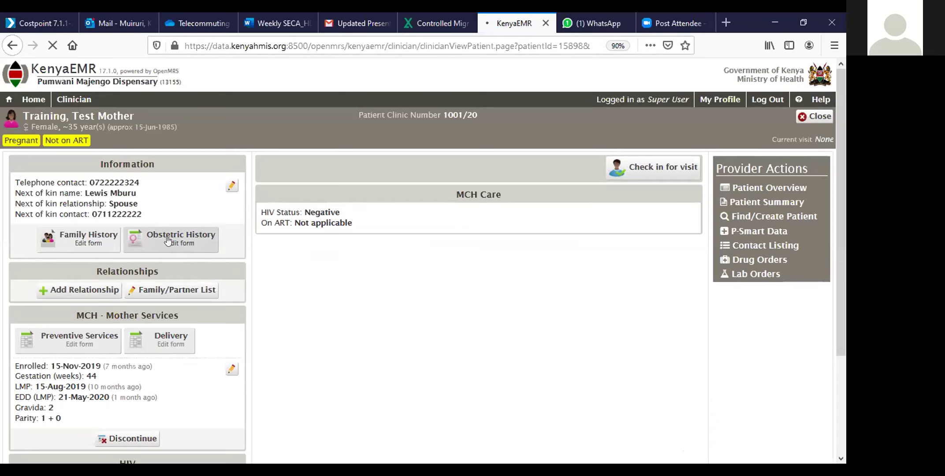
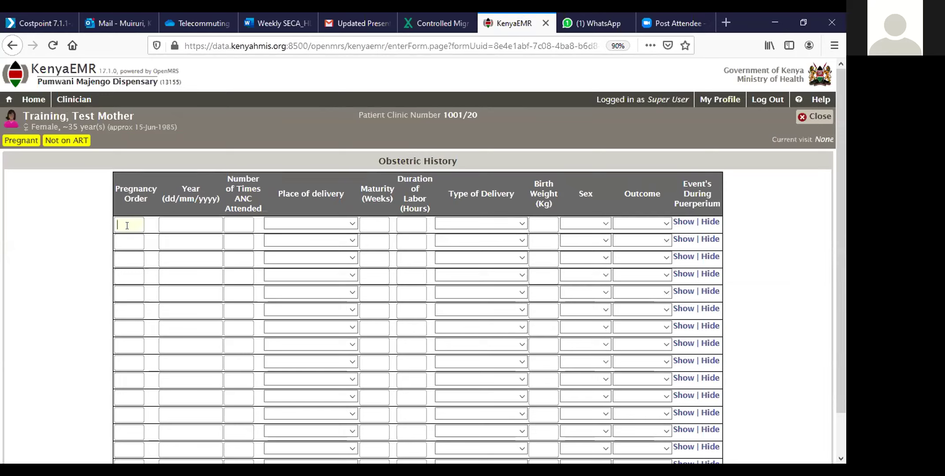
Date the first previous pregnancy 16-Oct-2018 and record 4 ANC visits.
left_click(195, 226)
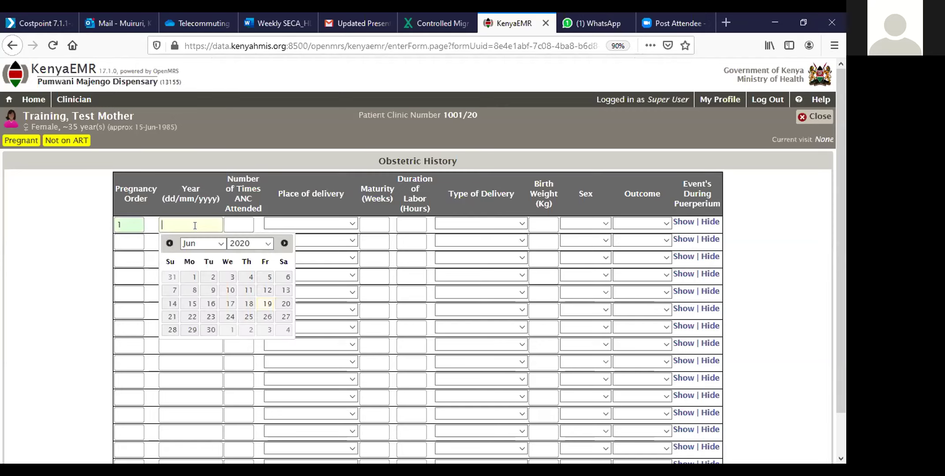
left_click(171, 244)
left_click(171, 244)
left_click(170, 244)
left_click(170, 243)
left_click(170, 244)
left_click(170, 244)
left_click(170, 244)
left_click(171, 244)
double_click(170, 244)
double_click(170, 244)
left_click(171, 244)
left_click(171, 244)
double_click(170, 243)
double_click(170, 243)
double_click(170, 244)
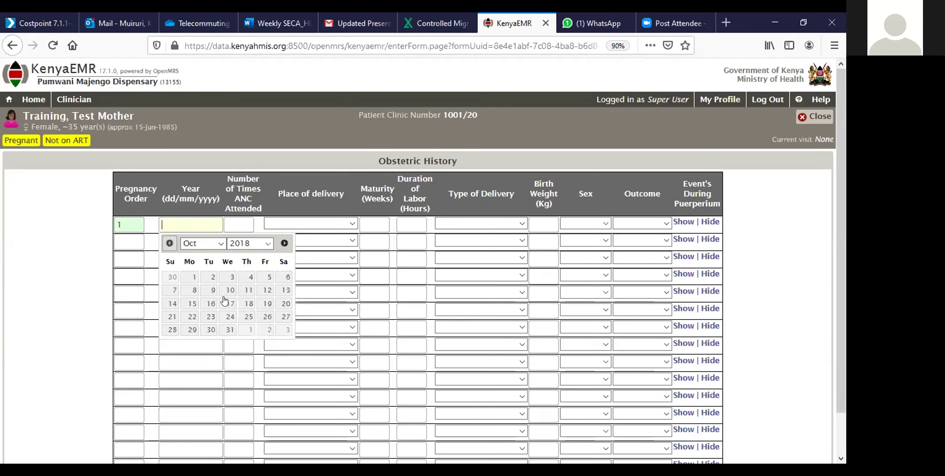
left_click(211, 303)
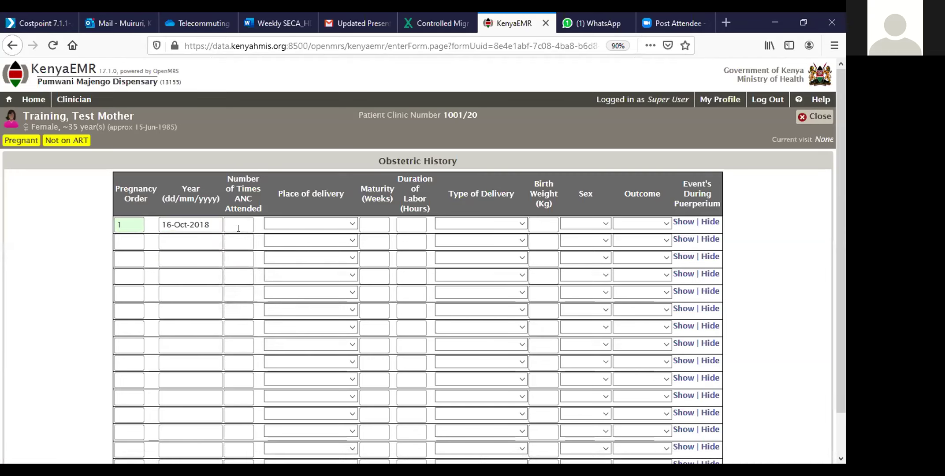
left_click(243, 220)
type("2")
key("BackSpace")
type("4")
Record a Hospital vaginal delivery at 38 weeks after 12 hours of labour.
left_click(352, 224)
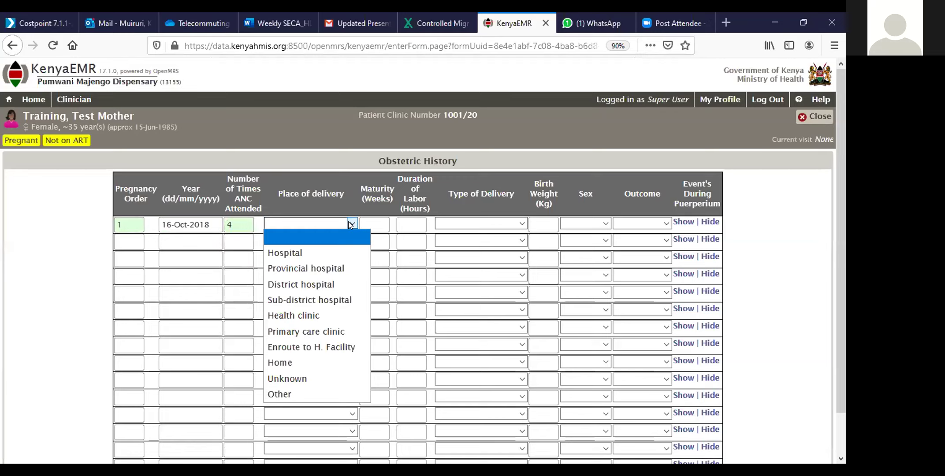
key("Escape")
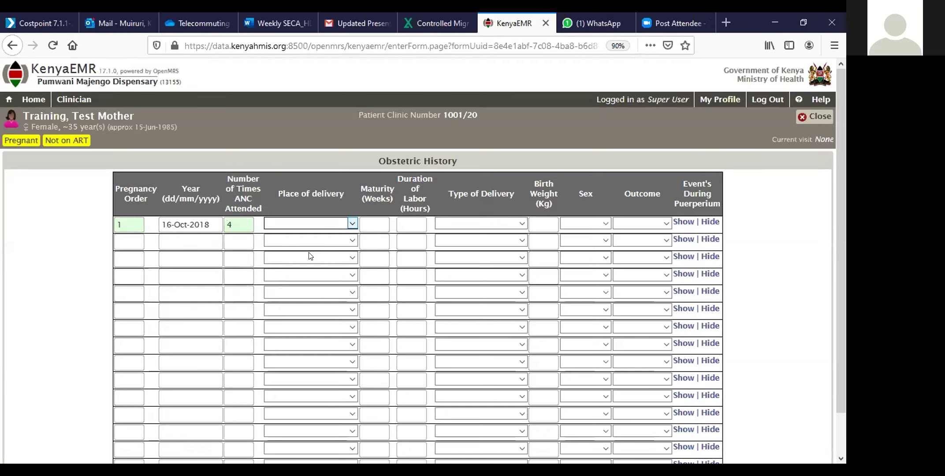
left_click(311, 256)
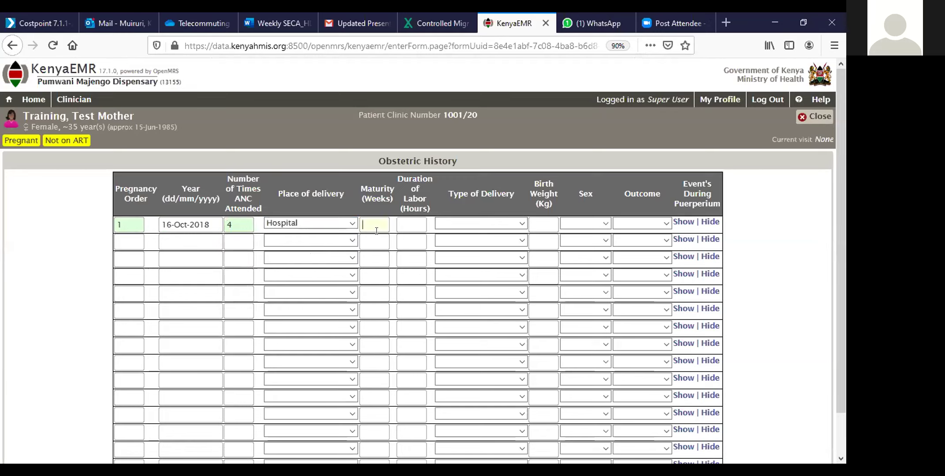
type("38")
left_click(411, 223)
type("12")
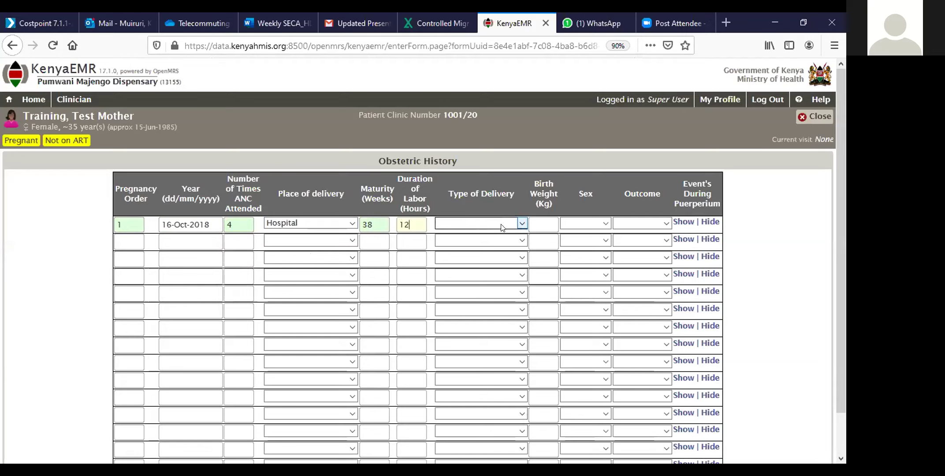
left_click(521, 224)
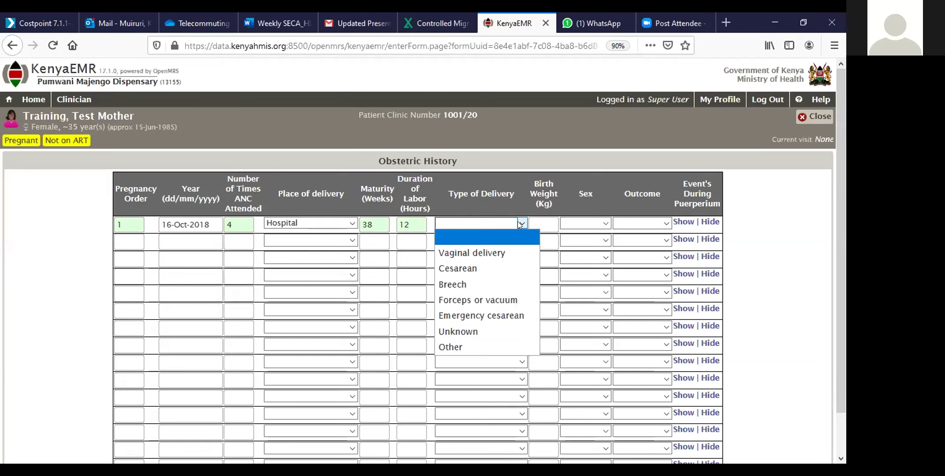
left_click(484, 253)
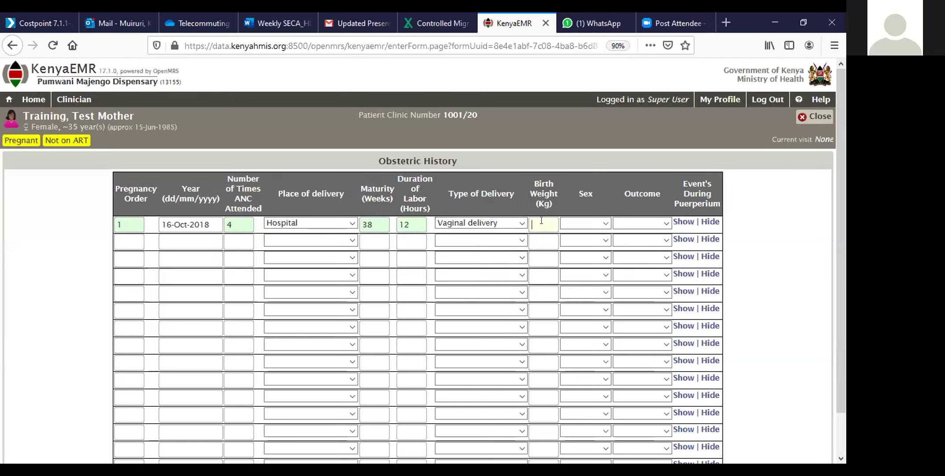
Enter a 3.0 kg Male baby with a Live Birth outcome.
type("3.0")
left_click(605, 224)
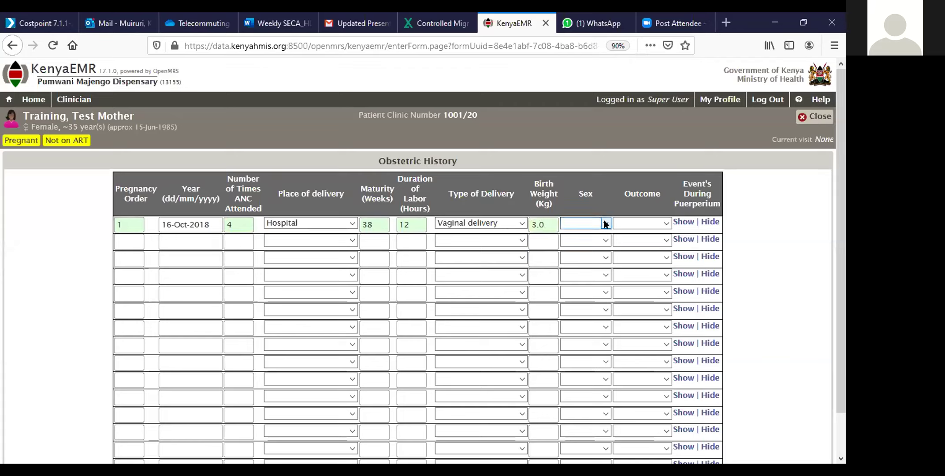
left_click(605, 224)
left_click(596, 249)
left_click(664, 223)
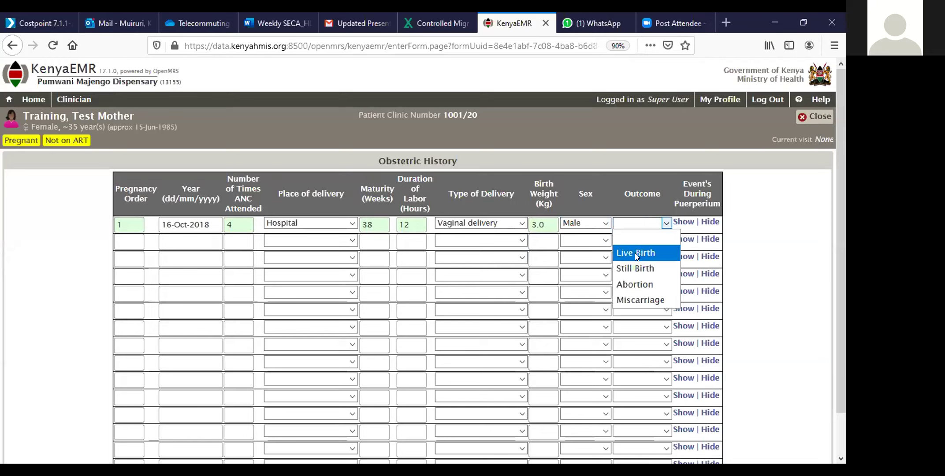
left_click(636, 253)
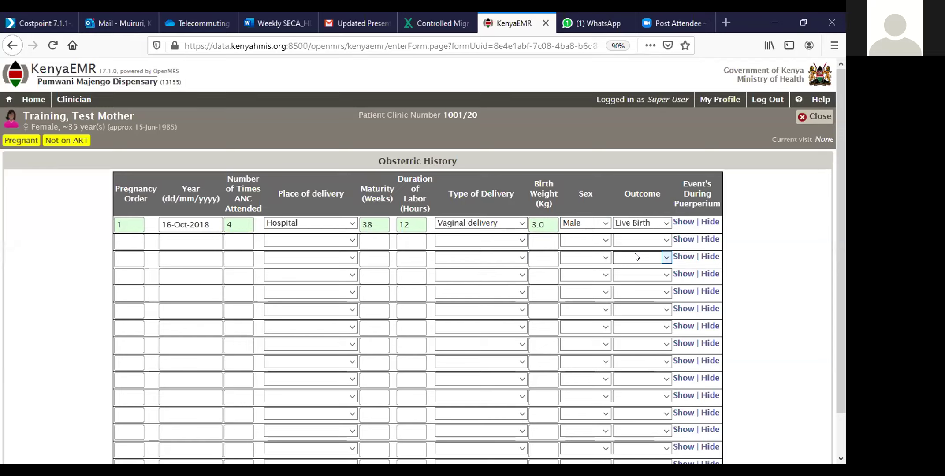
Tick None under Events During Puerperium and scroll to the bottom of the form.
left_click(685, 222)
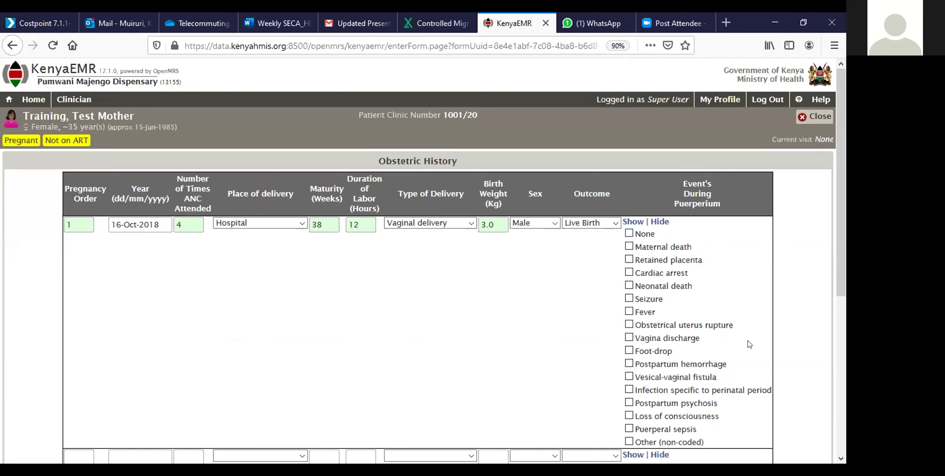
left_click(629, 234)
left_click(659, 222)
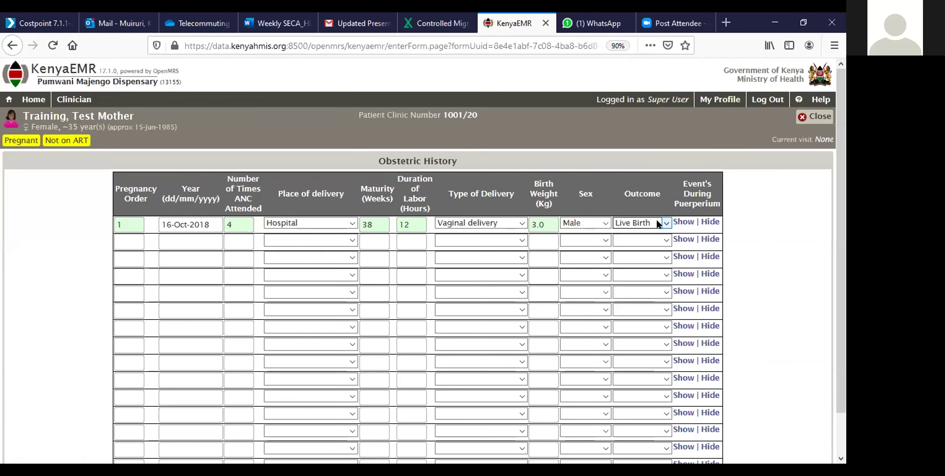
left_click_drag(844, 147, 837, 295)
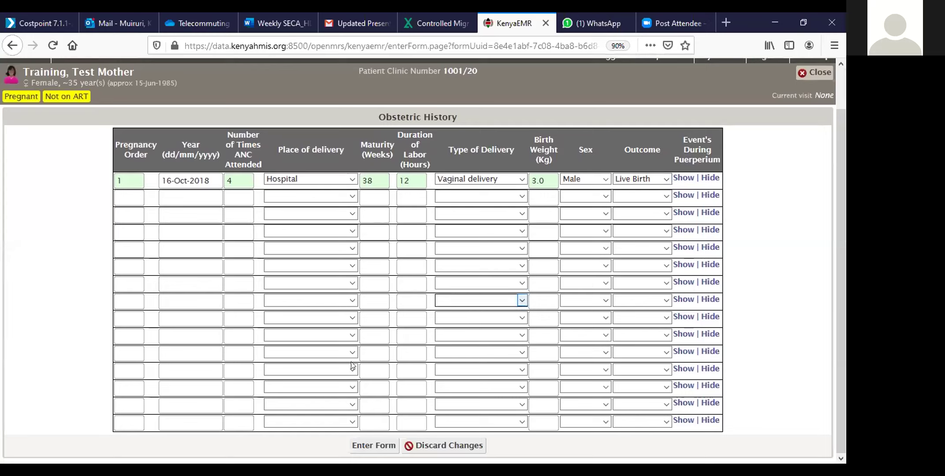
Submit the Obstetric History form twice and dismiss the 'Please fix all errors and resubmit' warnings.
left_click(366, 447)
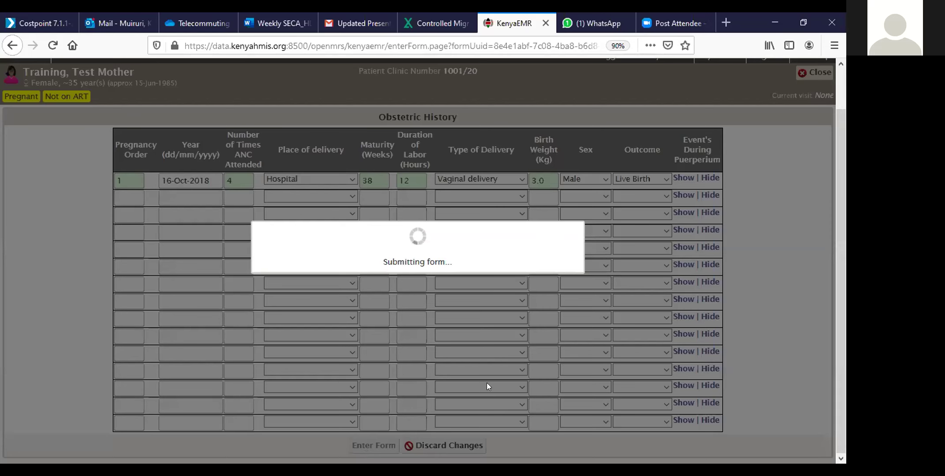
scroll(844, 141, "up", 2)
scroll(845, 310, "down", 2)
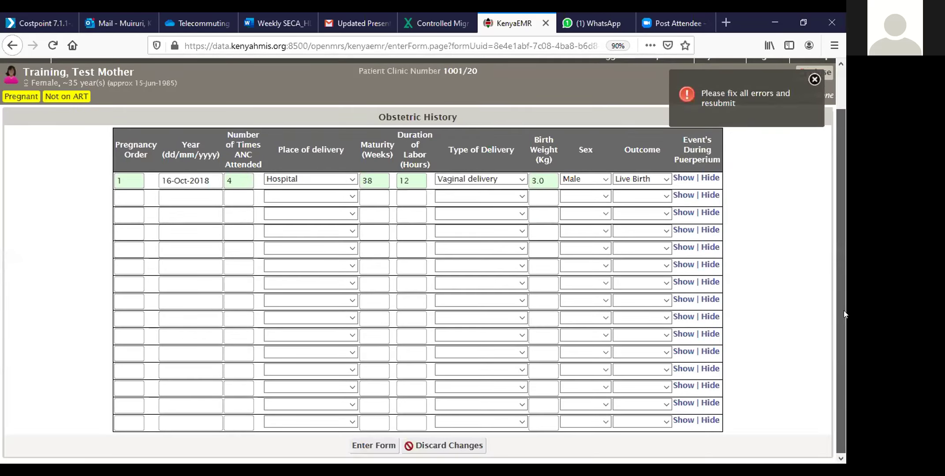
left_click(684, 178)
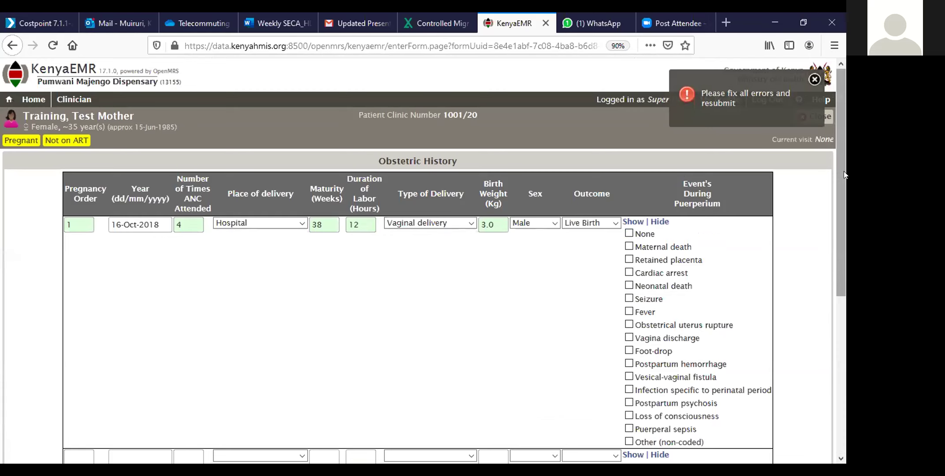
left_click_drag(844, 171, 781, 349)
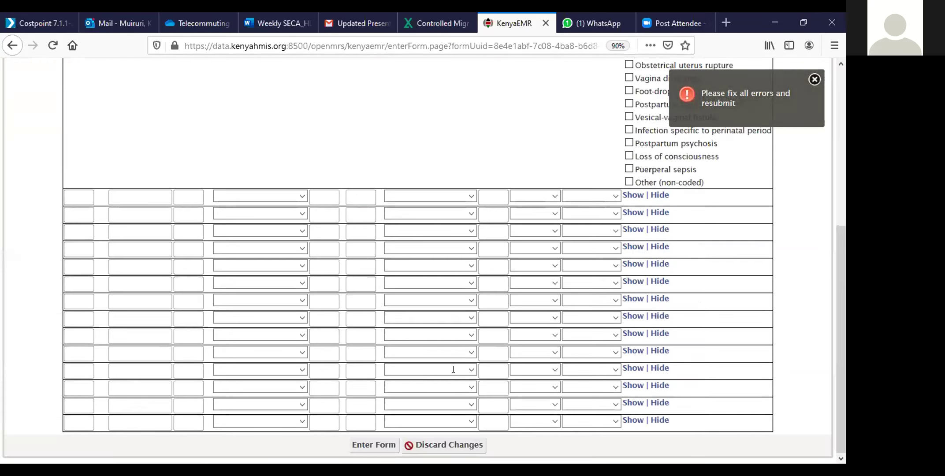
left_click(370, 442)
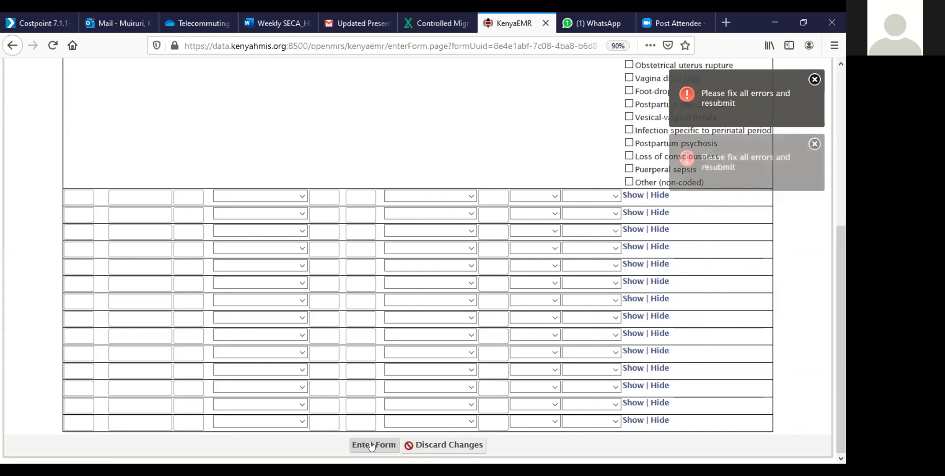
left_click(815, 144)
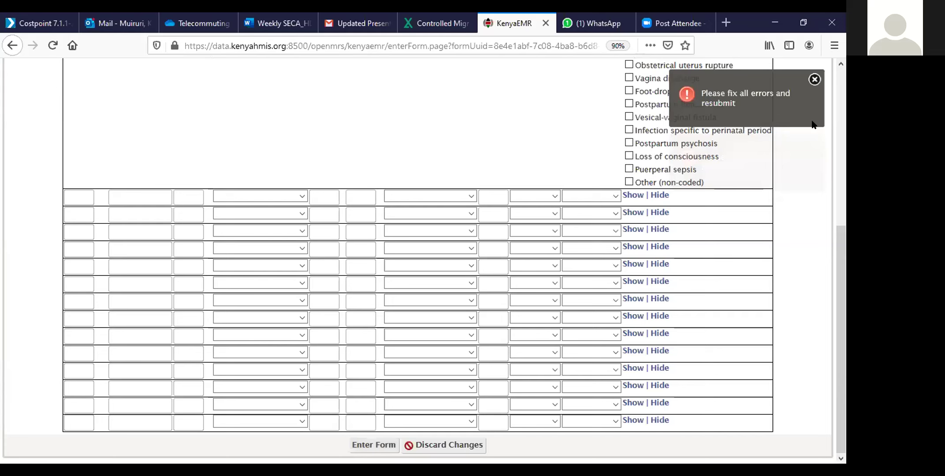
left_click(814, 80)
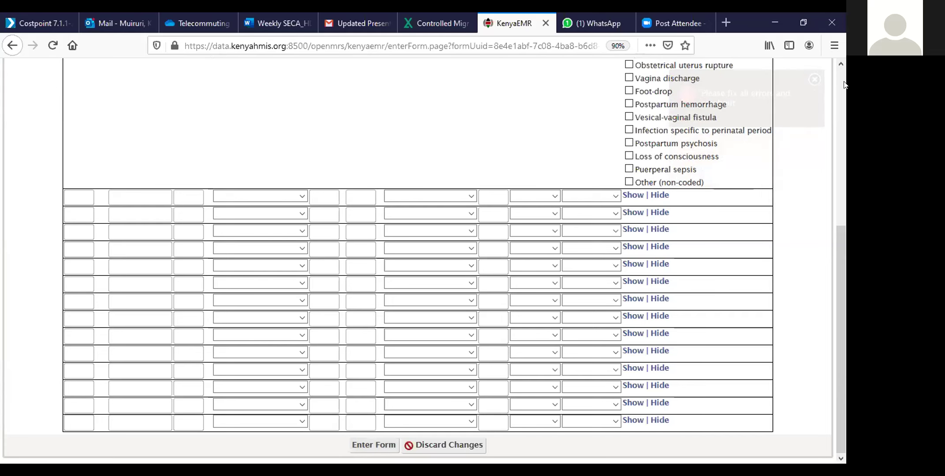
scroll(828, 86, "up", 5)
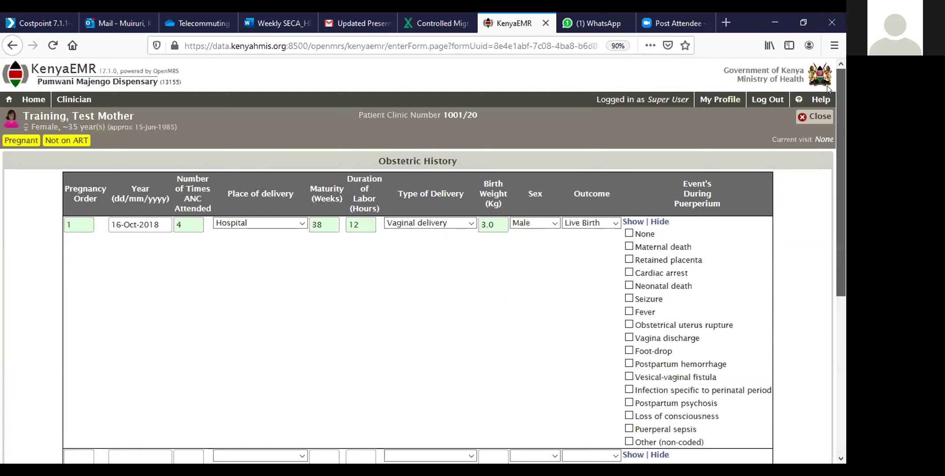
Remove the trailing zero from the birth weight and resubmit the form.
left_click(490, 222)
key("BackSpace")
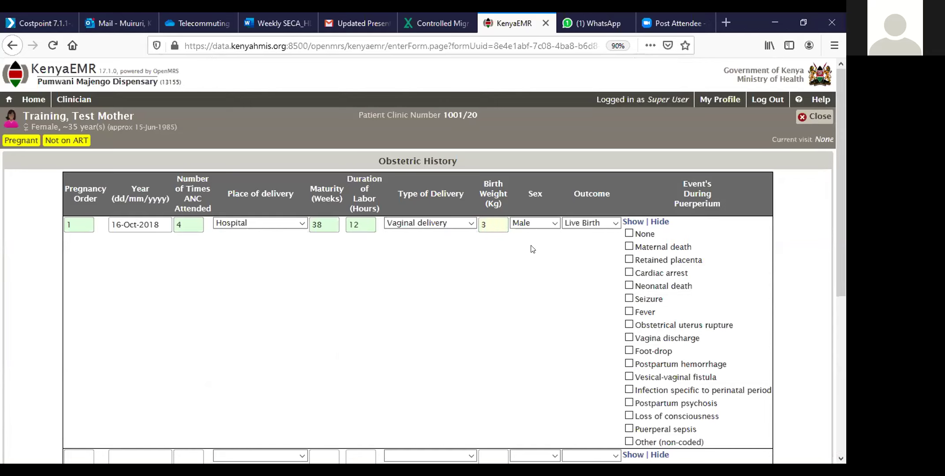
scroll(844, 308, "down", 4)
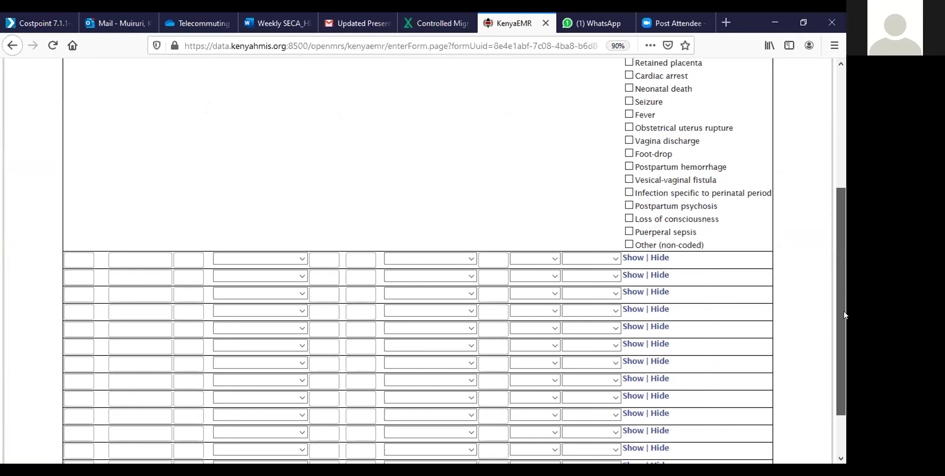
scroll(844, 311, "down", 2)
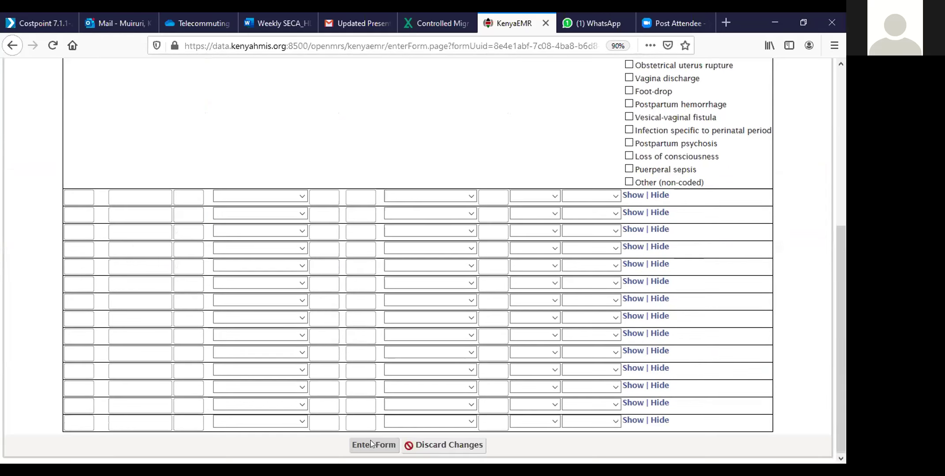
left_click(370, 441)
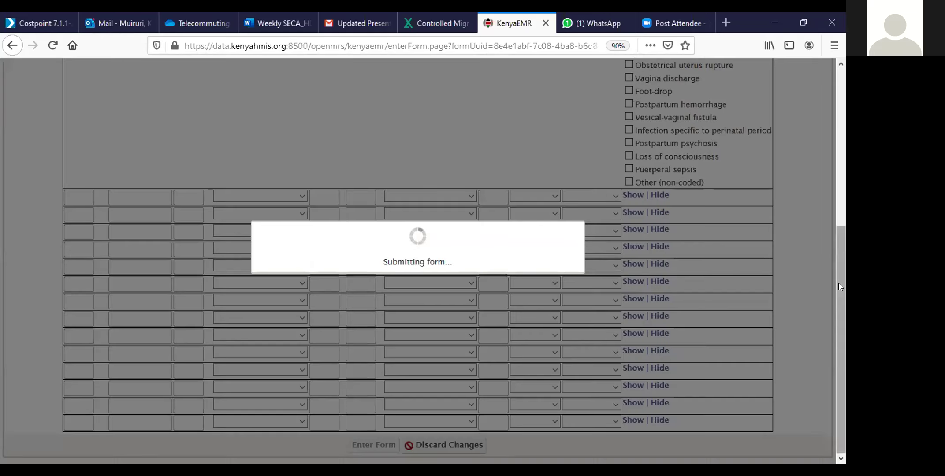
Collapse the puerperium checklist, submit once more, then choose to discard the changes.
scroll(840, 265, "up", 1)
scroll(844, 126, "up", 9)
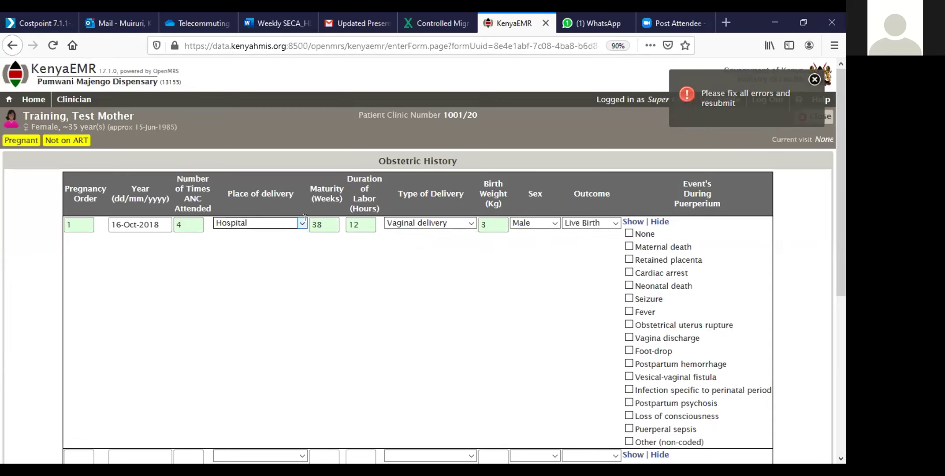
left_click(658, 221)
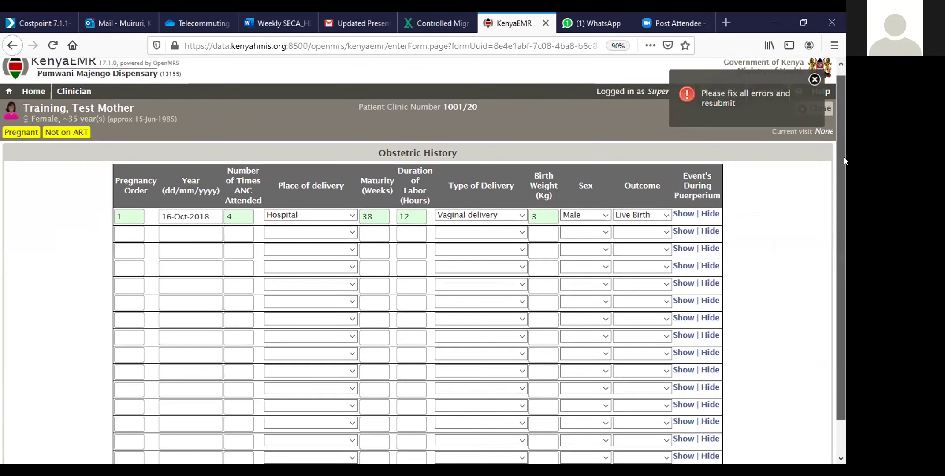
scroll(844, 210, "down", 2)
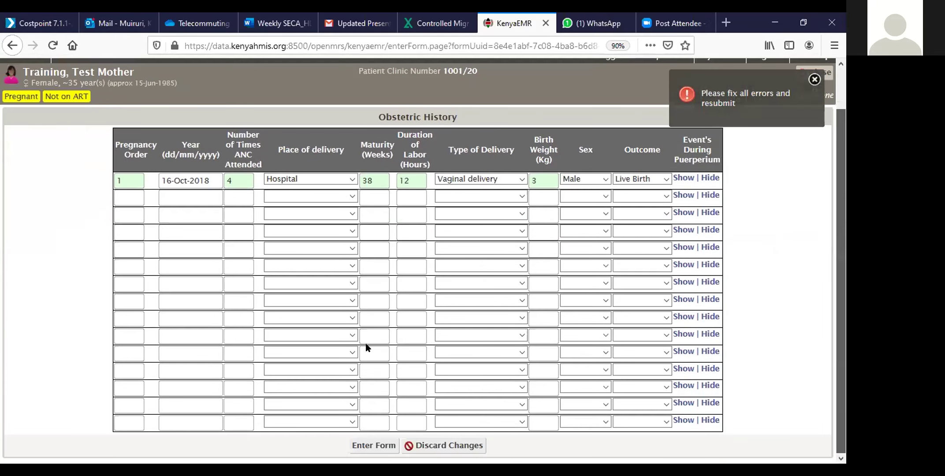
left_click(374, 445)
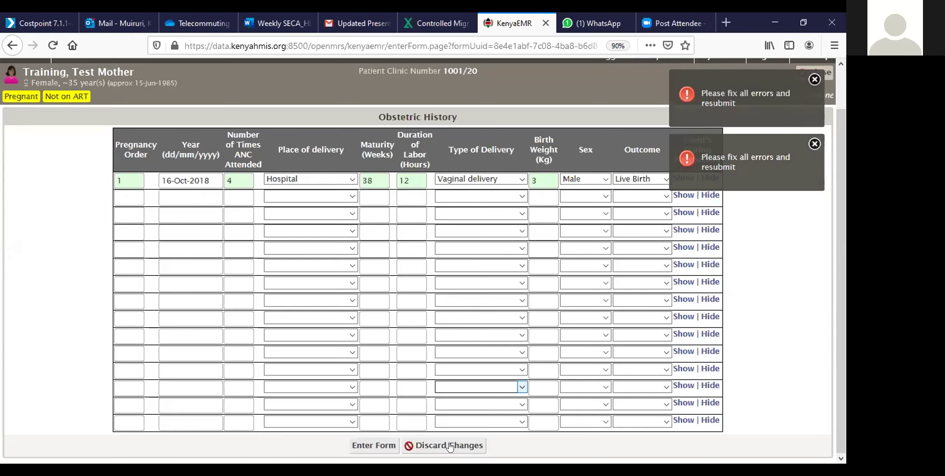
left_click(448, 446)
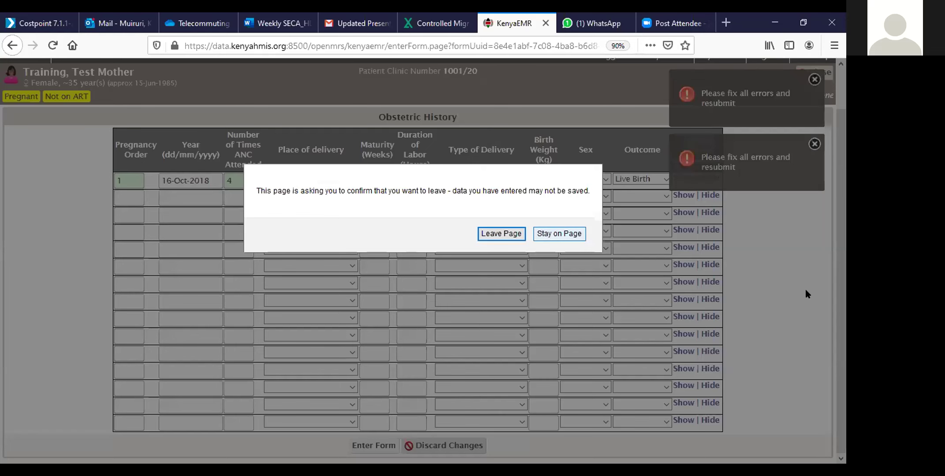
Confirm leaving the Obstetric History form unsaved and scroll the patient dashboard.
key("Return")
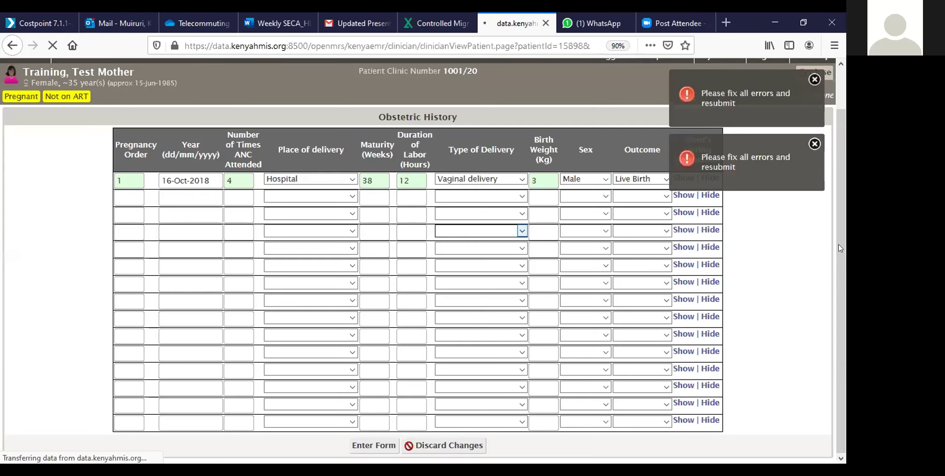
left_click_drag(839, 251, 837, 402)
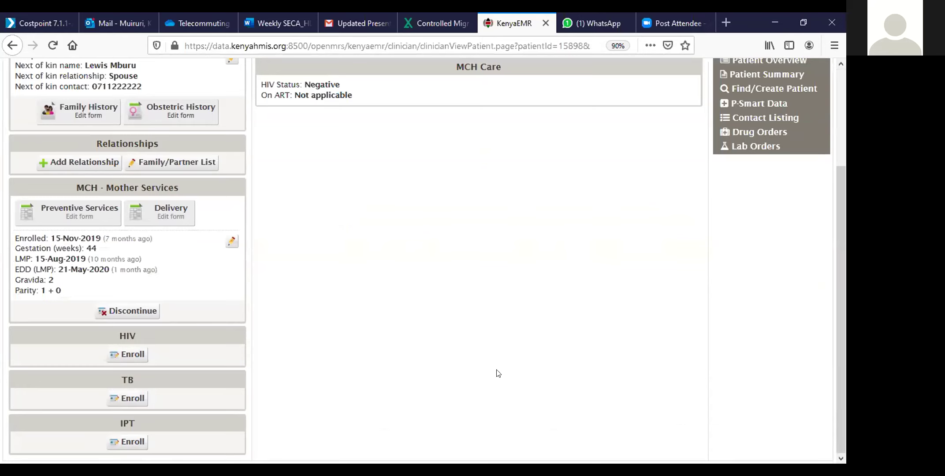
Start HIV enrolment dated 15-Nov-2019 with VCT Site entry point and the unique patient number.
left_click(122, 356)
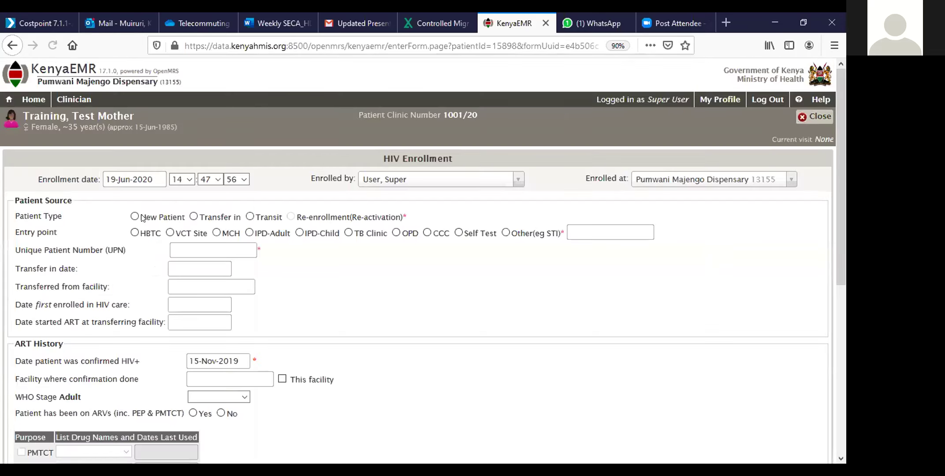
left_click(134, 181)
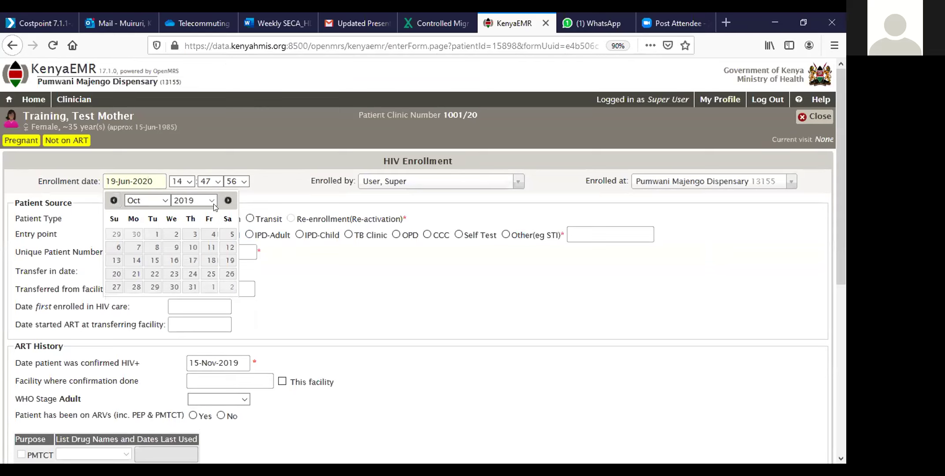
left_click(228, 200)
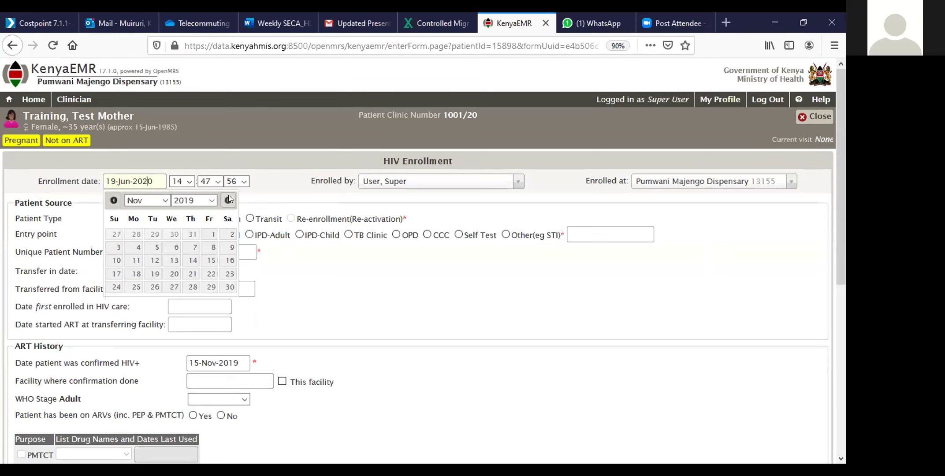
left_click(211, 260)
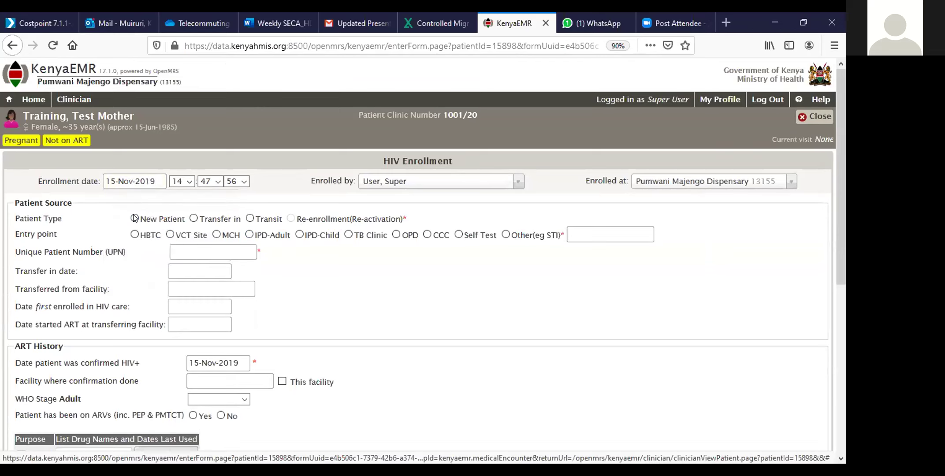
left_click(170, 234)
left_click(198, 250)
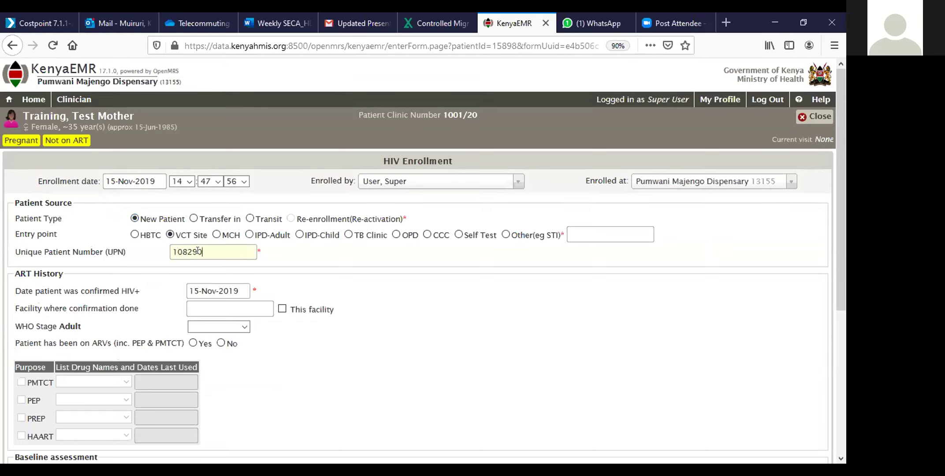
Mark HIV confirmed at this facility, WHO stage 1, and never on ARVs.
left_click(282, 309)
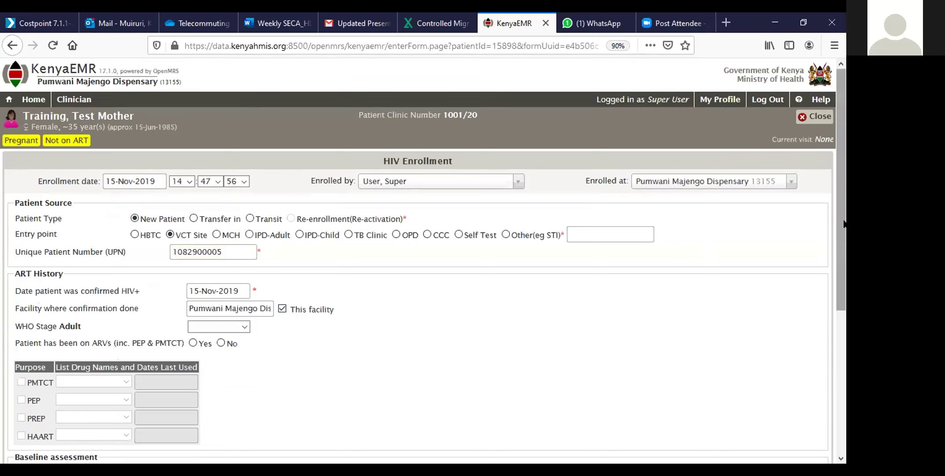
scroll(844, 224, "down", 2)
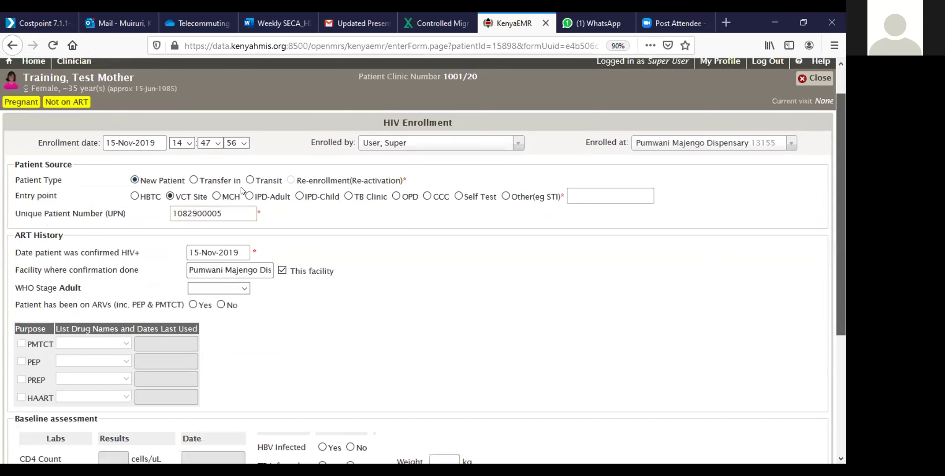
scroll(242, 191, "down", 3)
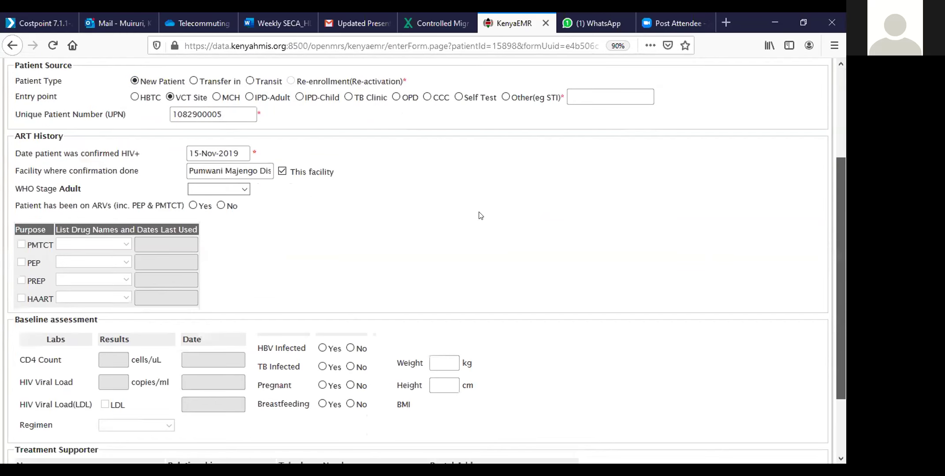
key("Down")
left_click(220, 205)
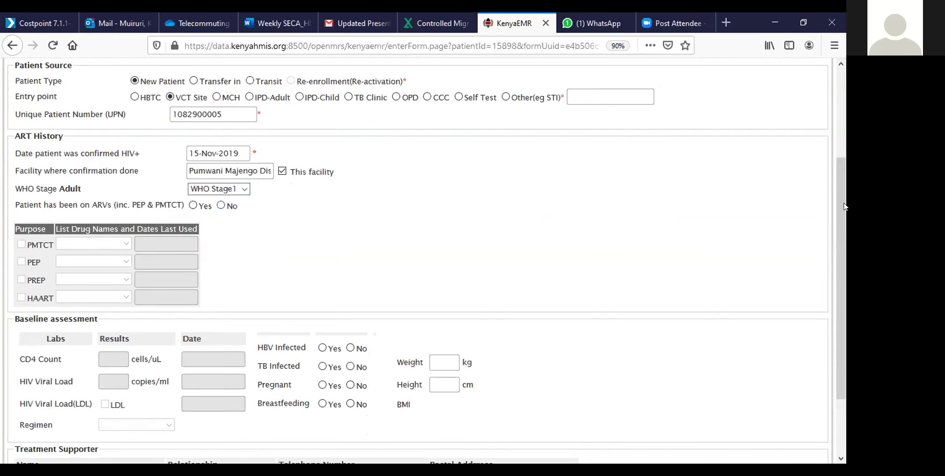
left_click_drag(844, 258, 844, 304)
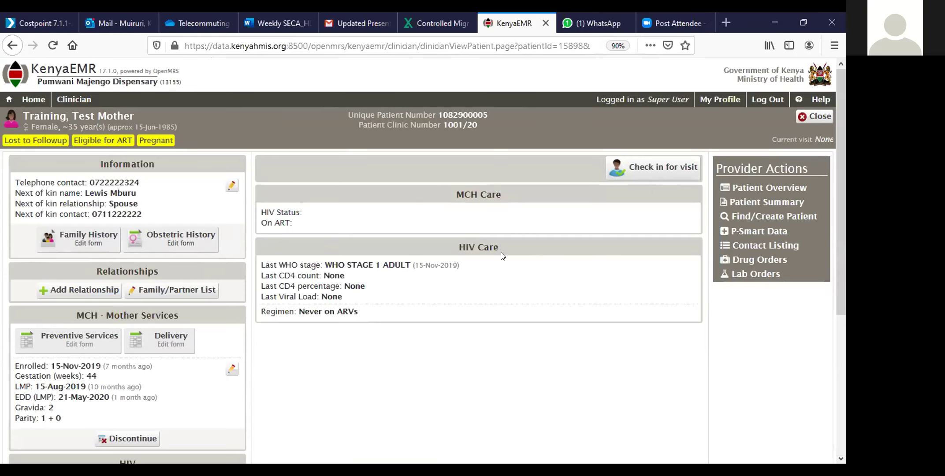
left_click_drag(844, 133, 844, 220)
scroll(499, 116, "up", 3)
left_click(64, 100)
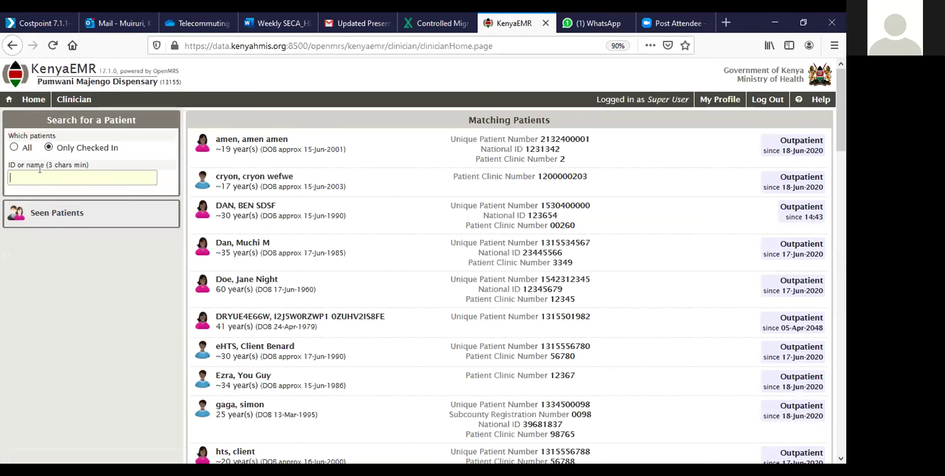
type("testing")
key("BackSpace")
key("BackSpace")
key("BackSpace")
key("BackSpace")
key("BackSpace")
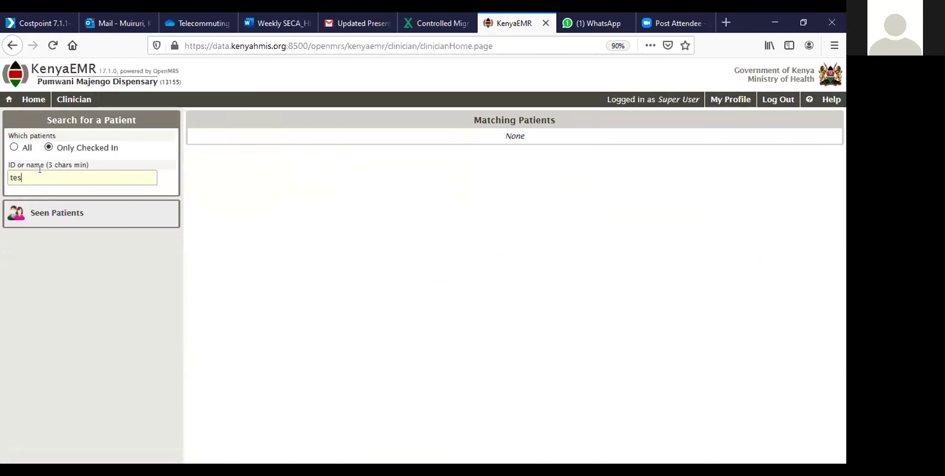
key("BackSpace")
key("BackSpace")
type("raining")
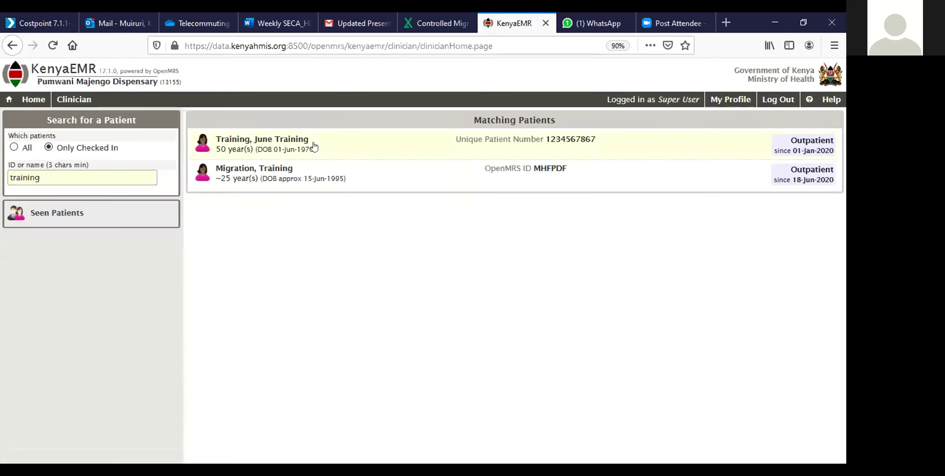
key("Return")
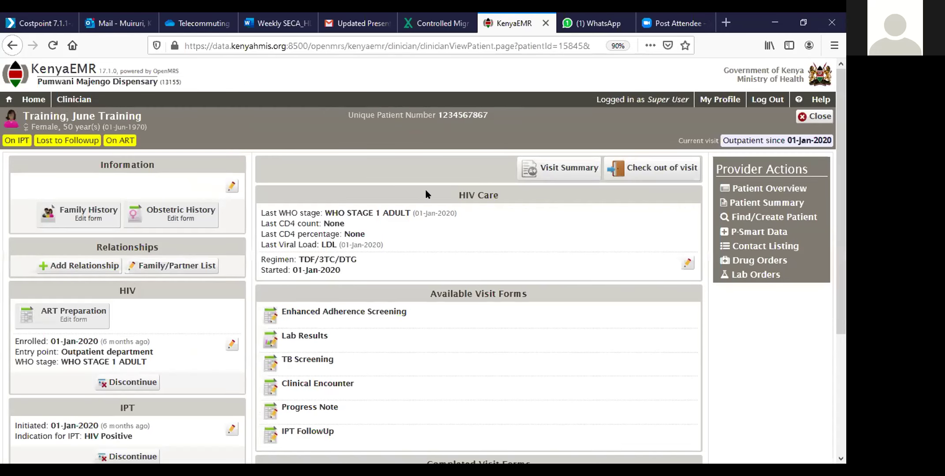
triple_click(627, 113)
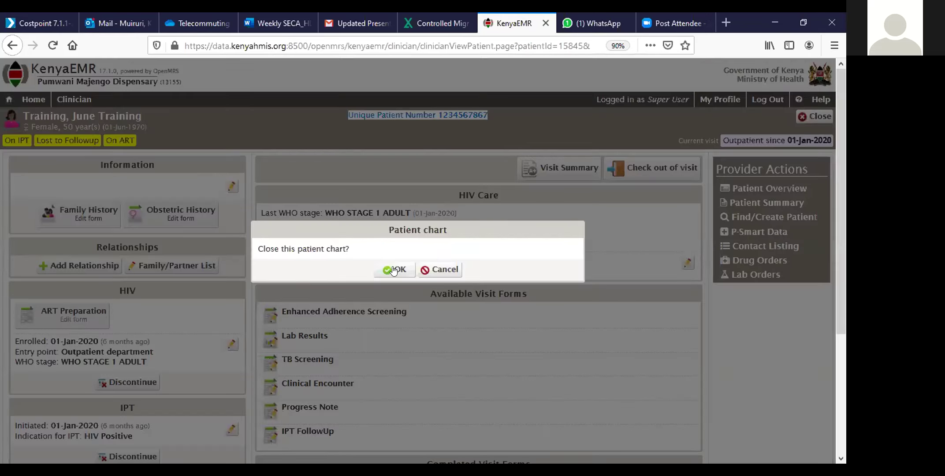
left_click(393, 270)
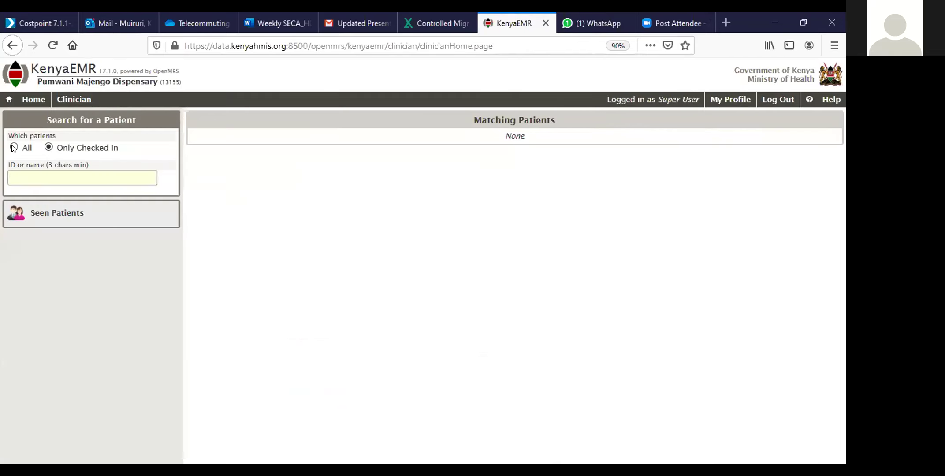
left_click(14, 148)
left_click(16, 171)
type("training t")
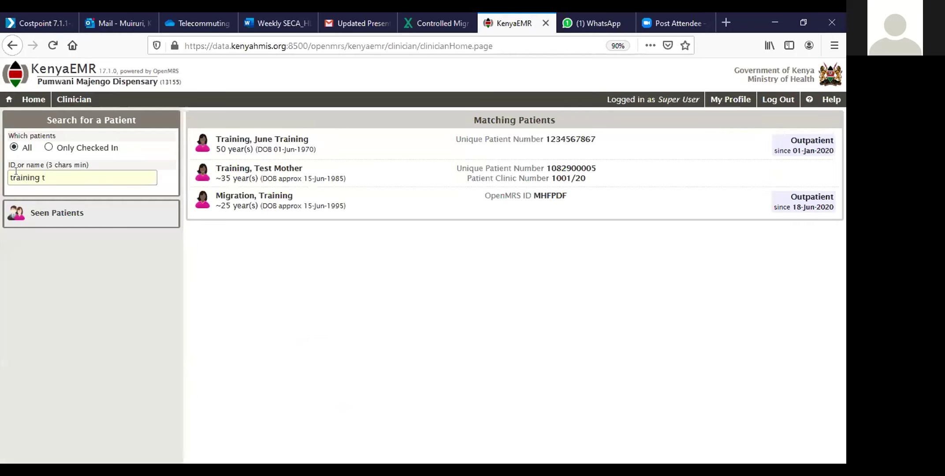
type("est")
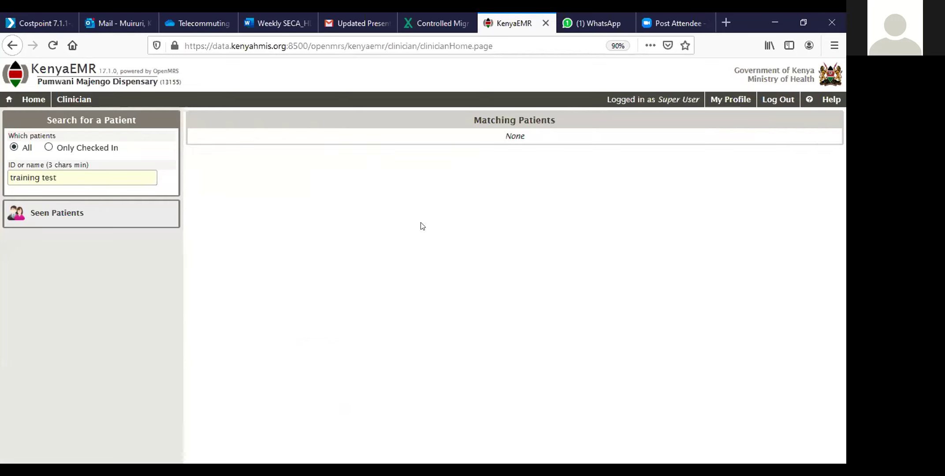
left_click(344, 149)
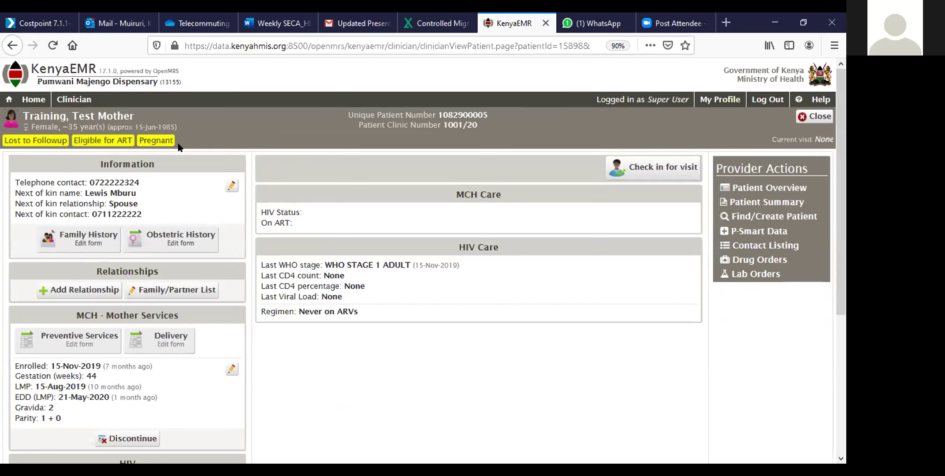
Reopen the patient and check her in for an outpatient visit dated 16-Dec-2019.
left_click(27, 101)
left_click(280, 182)
left_click(650, 168)
left_click(254, 266)
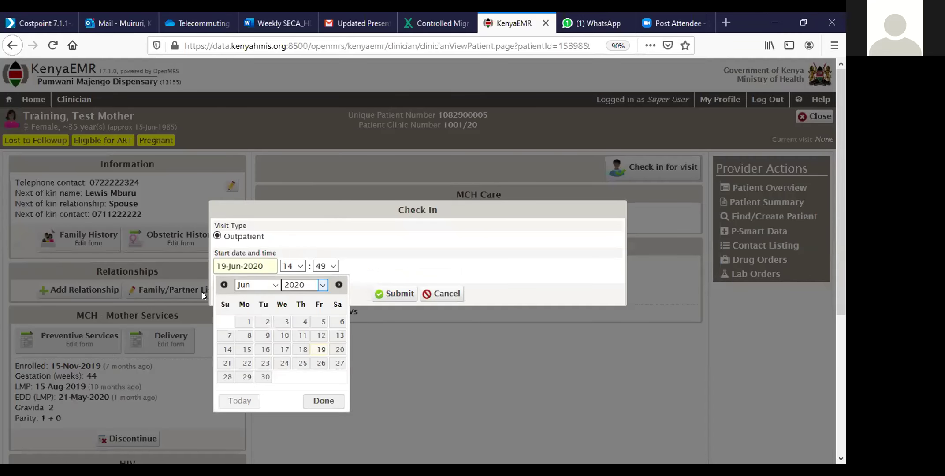
left_click(224, 285)
left_click(225, 285)
left_click(225, 285)
left_click(224, 285)
left_click(225, 284)
left_click(225, 285)
left_click(242, 350)
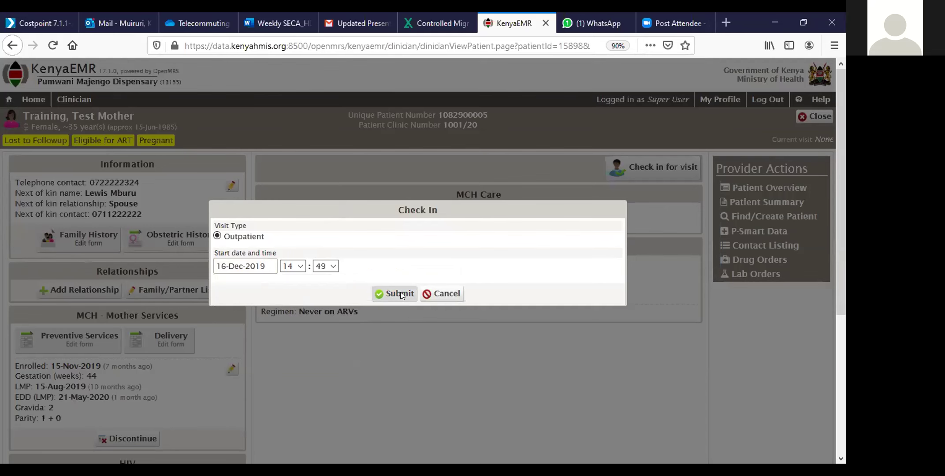
left_click(399, 294)
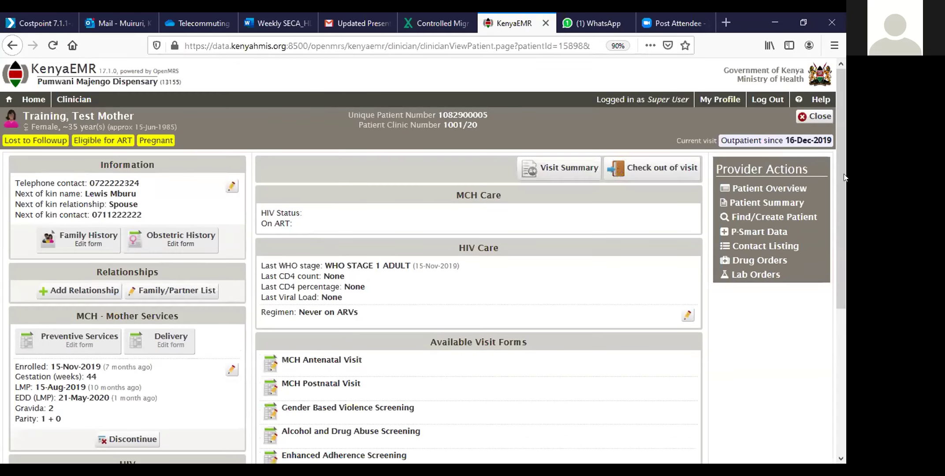
Open the patient's ARV regimen history from the HIV Care panel.
left_click_drag(843, 177, 844, 244)
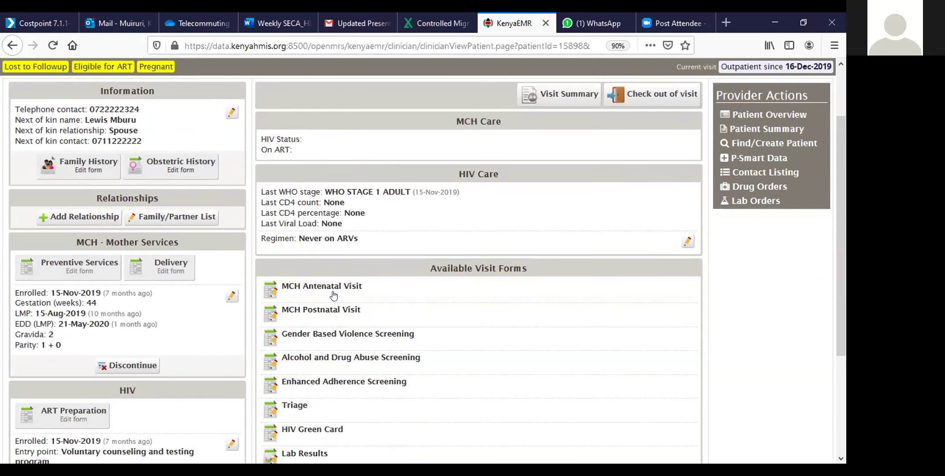
scroll(390, 289, "down", 3)
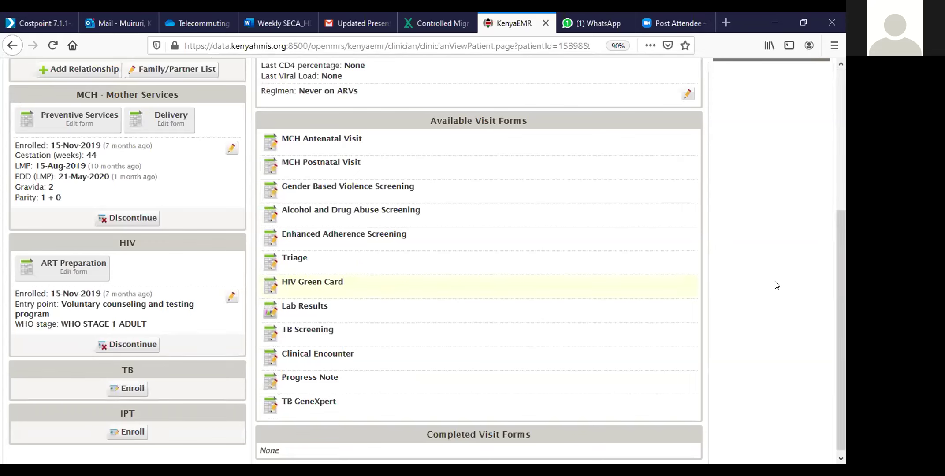
scroll(845, 190, "up", 2)
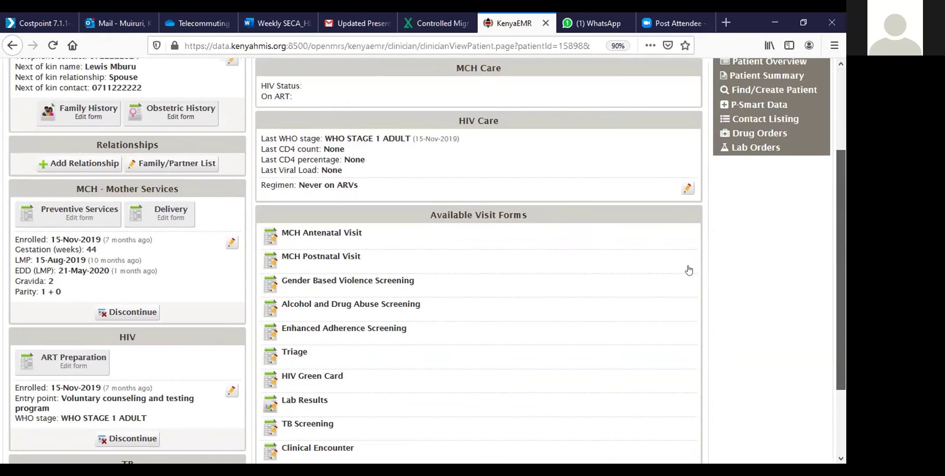
scroll(689, 270, "up", 2)
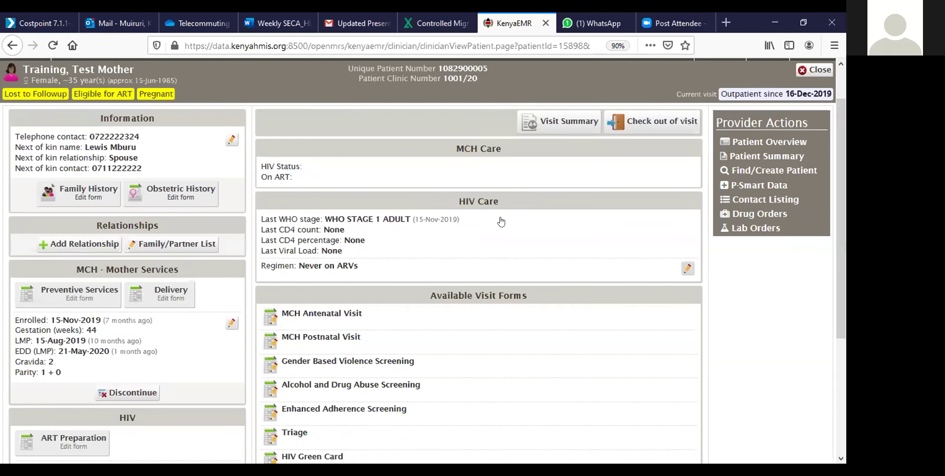
left_click(687, 282)
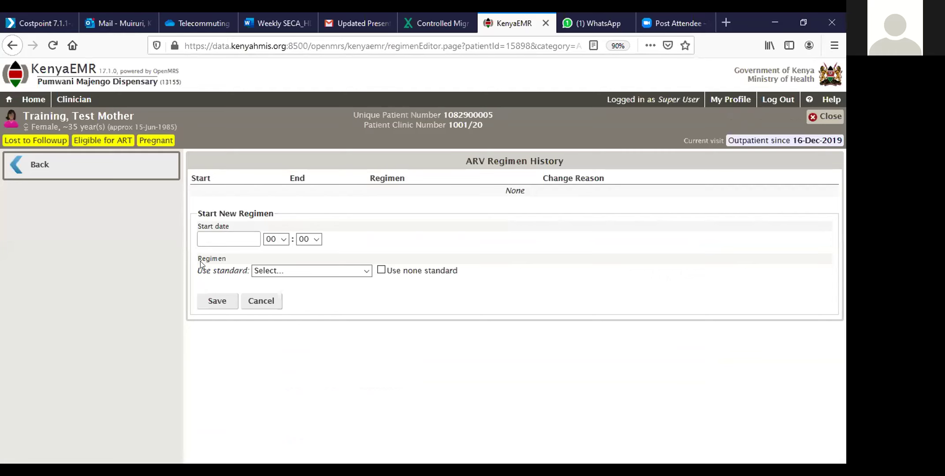
Save a standard TDF/3TC/EFV regimen starting 15-Nov-2019 and return to the clinical summary.
left_click(229, 239)
scroll(281, 319, "down", 2)
scroll(281, 318, "up", 4)
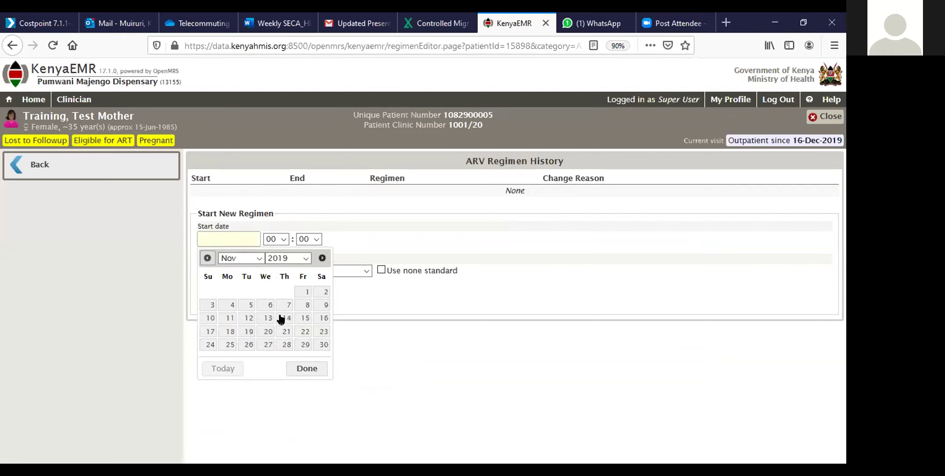
left_click(305, 318)
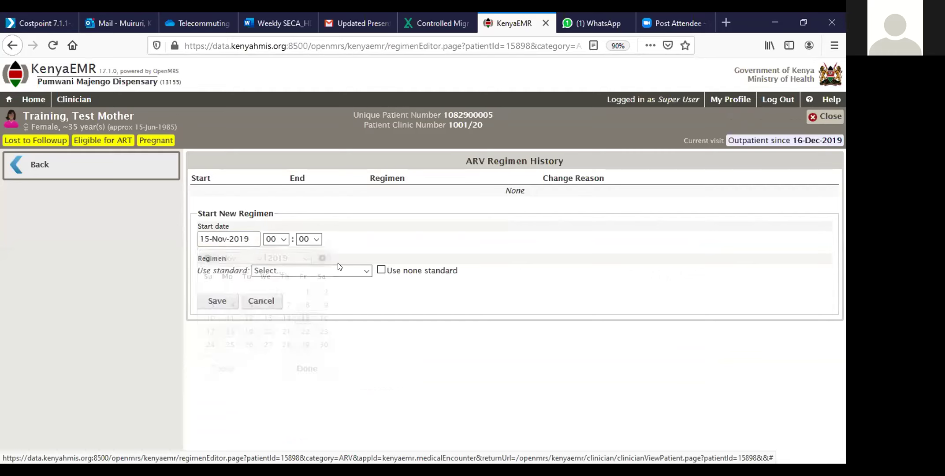
left_click(365, 271)
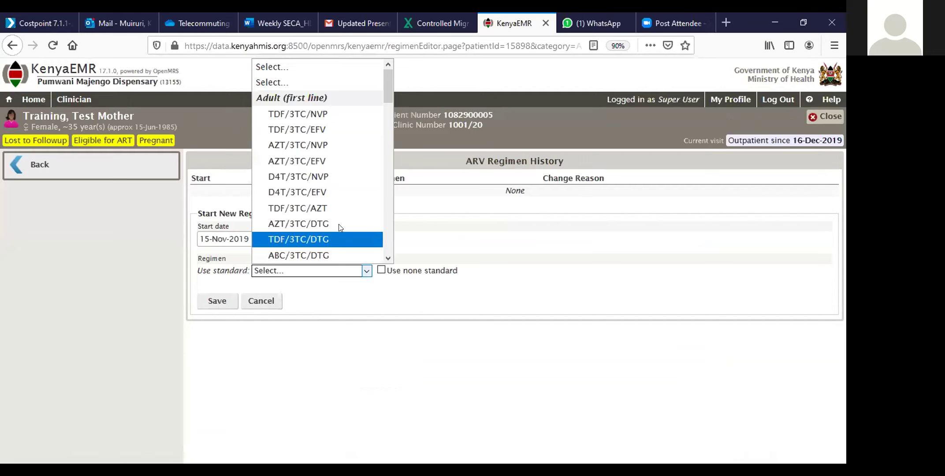
left_click(297, 130)
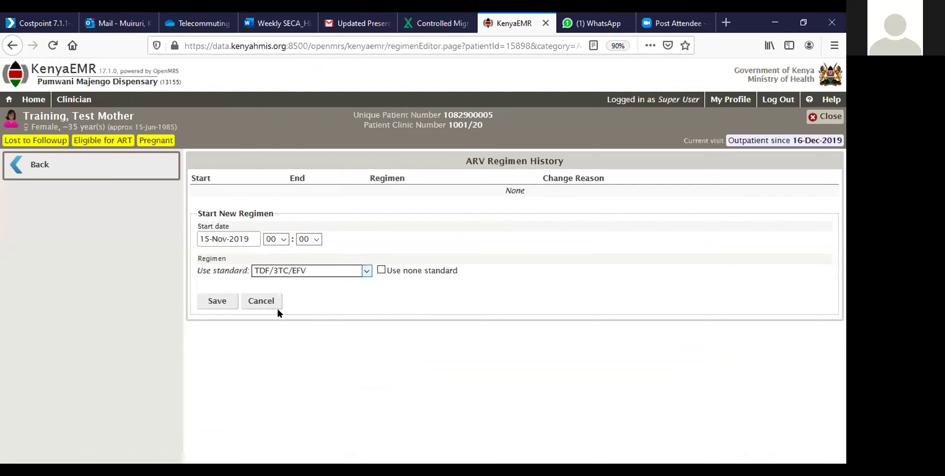
left_click(277, 309)
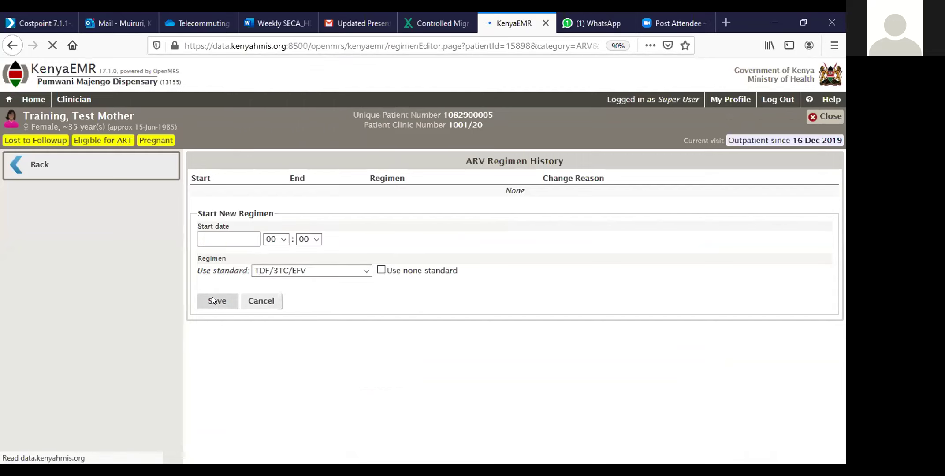
left_click(13, 165)
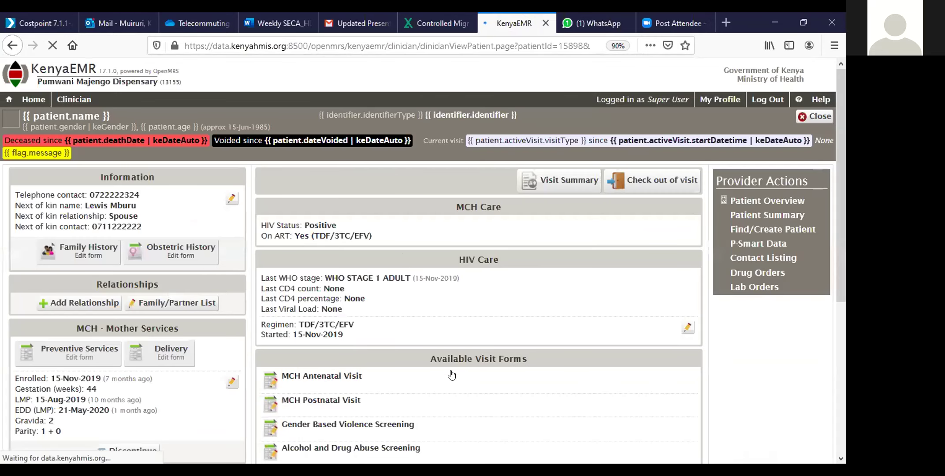
Leave the Gender Based Violence Screening form without saving it.
scroll(452, 375, "down", 2)
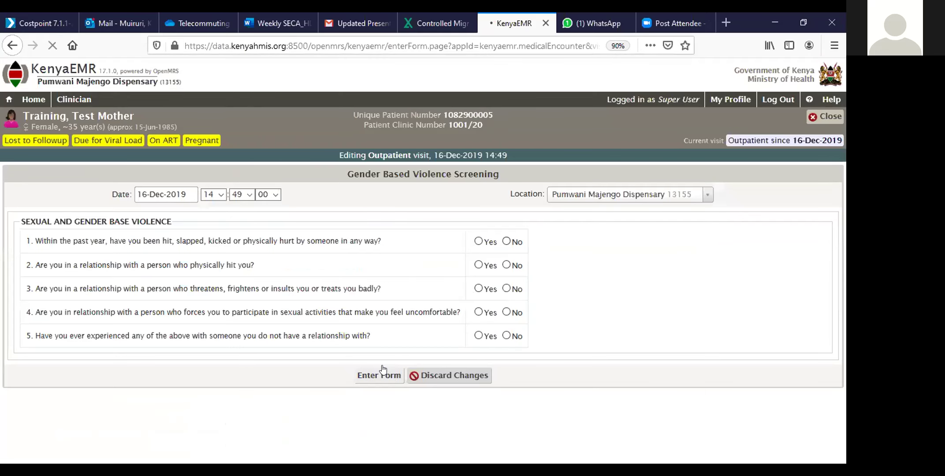
left_click(383, 369)
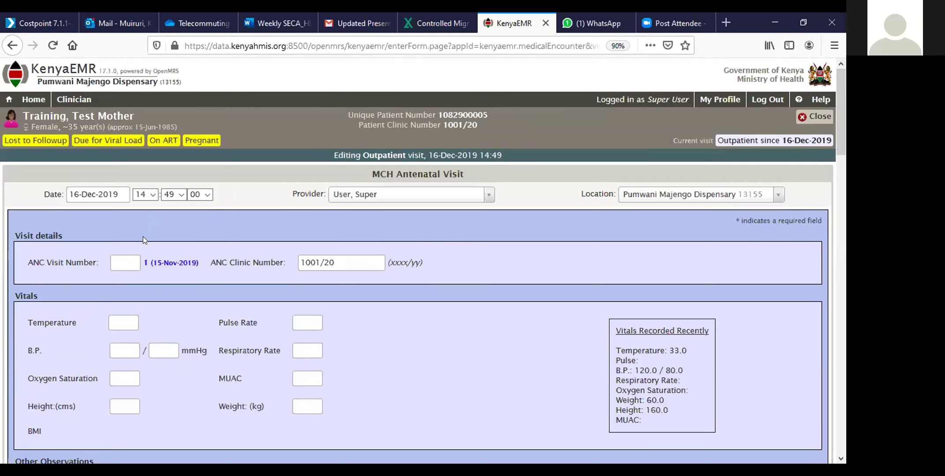
Enter ANC visit number 2, height 160 cm and weight 62 kg.
left_click(124, 261)
type("2")
scroll(843, 167, "down", 3)
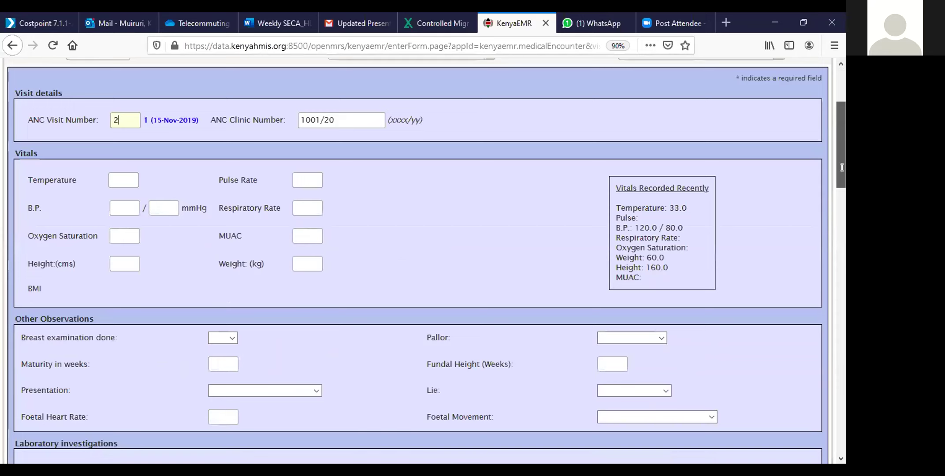
scroll(842, 168, "down", 1)
left_click(125, 253)
type("160")
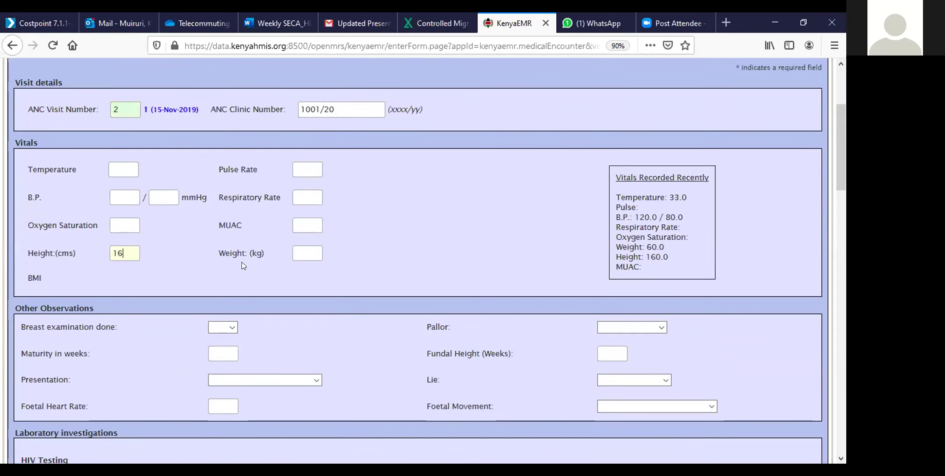
left_click(306, 250)
type("62")
Set breast examination Yes, pallor No, vertex presentation, longitudinal lie and foetal movements present.
scroll(230, 178, "down", 4)
left_click(228, 180)
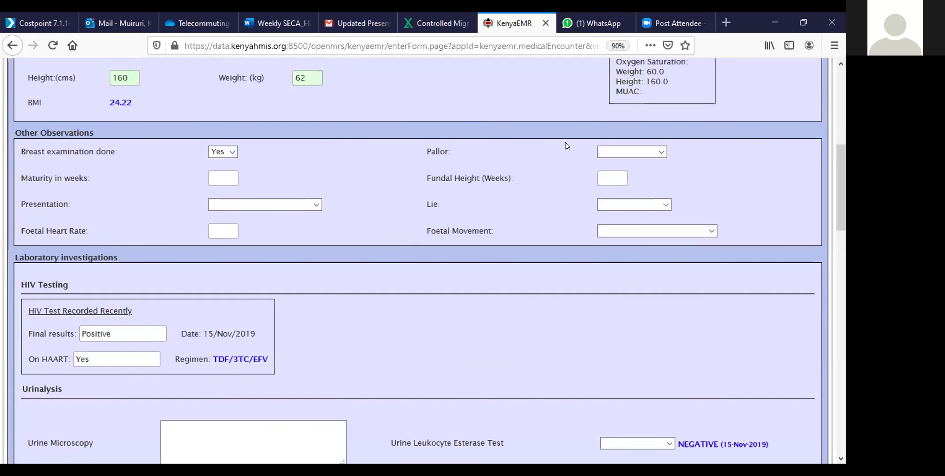
left_click(661, 151)
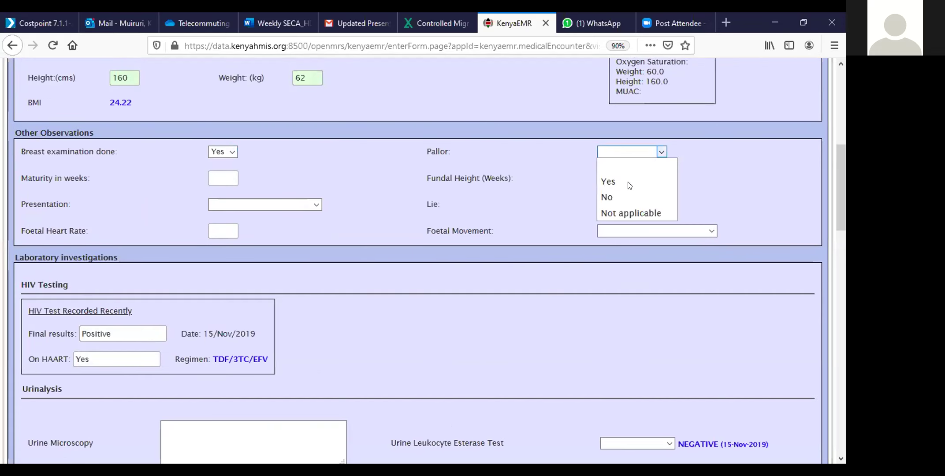
left_click(620, 197)
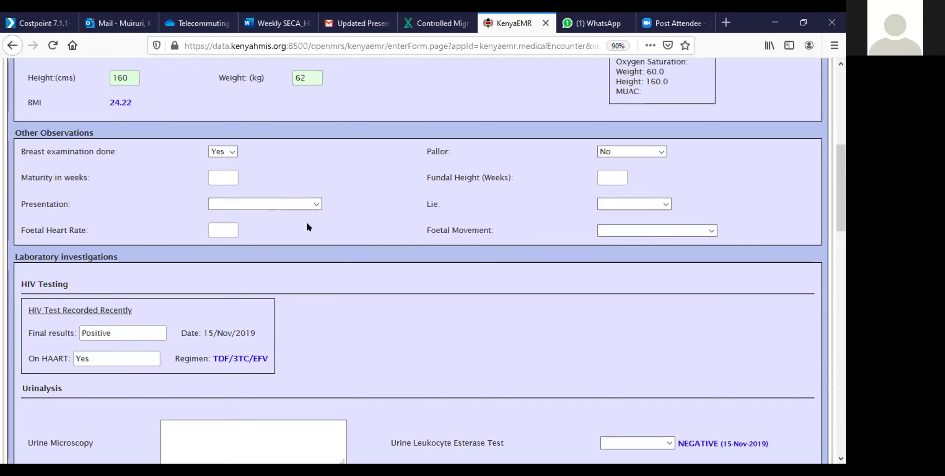
left_click(263, 246)
left_click(665, 204)
left_click(642, 231)
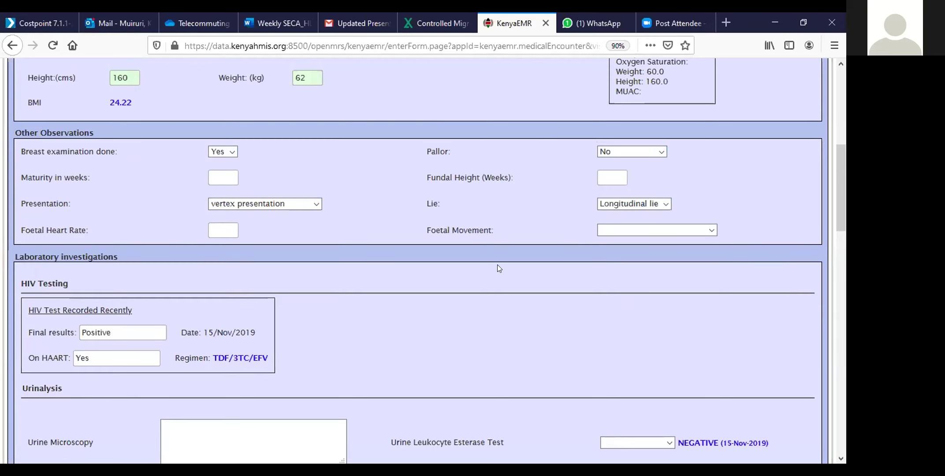
left_click(712, 233)
key("Down")
key("Down")
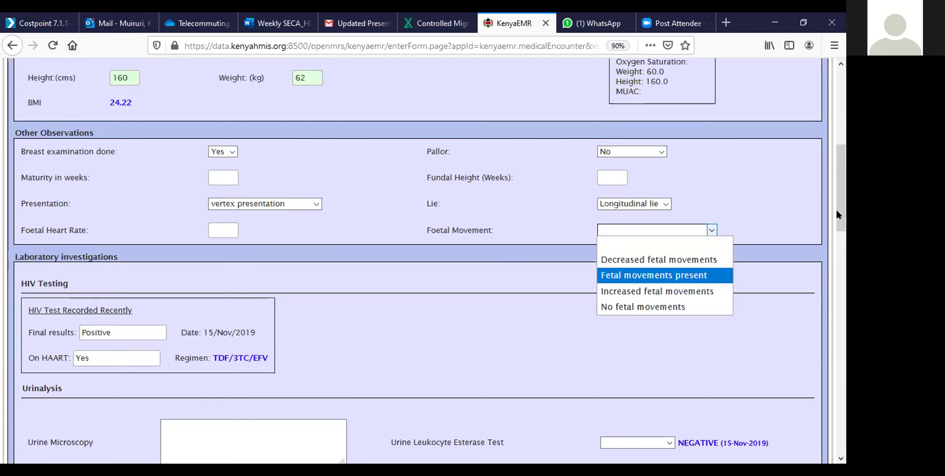
key("Return")
scroll(449, 185, "down", 4)
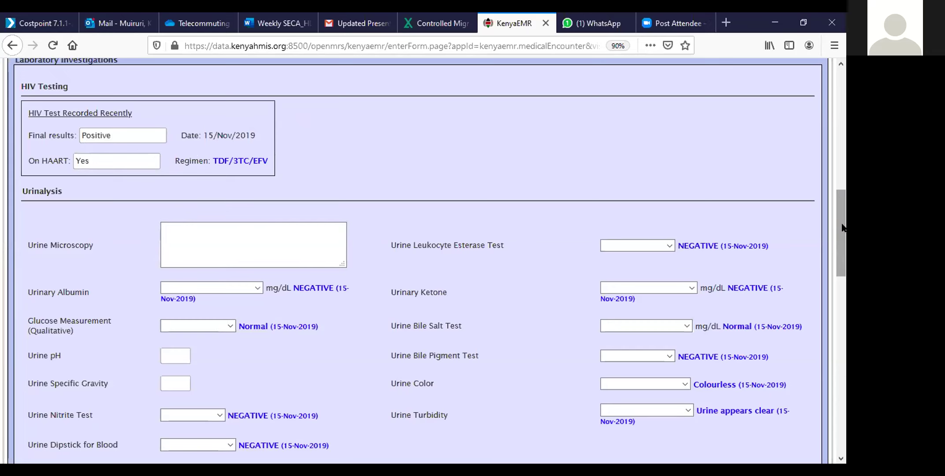
scroll(547, 244, "down", 3)
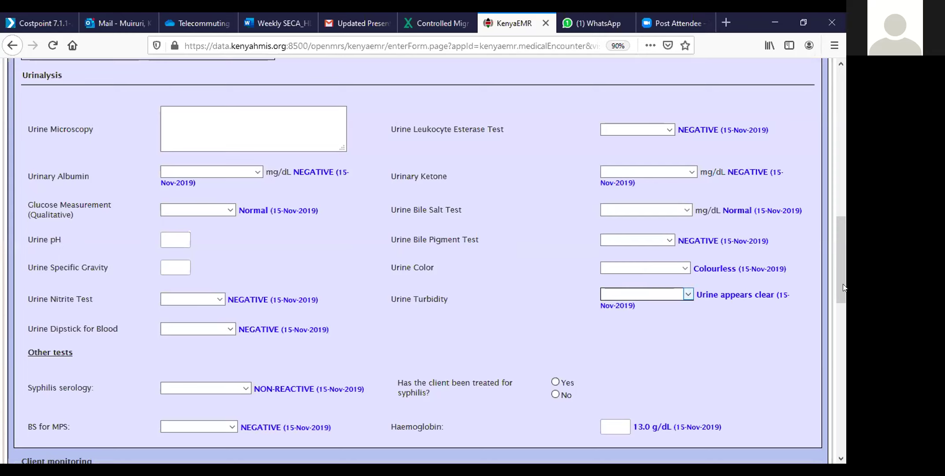
scroll(843, 288, "down", 5)
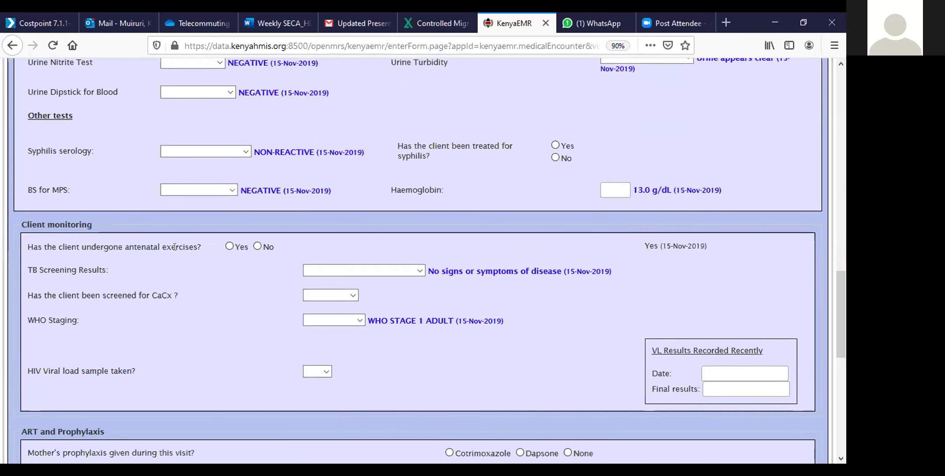
Set TB screening to no signs and CaCx screening to Normal via Pap Smear.
left_click(419, 272)
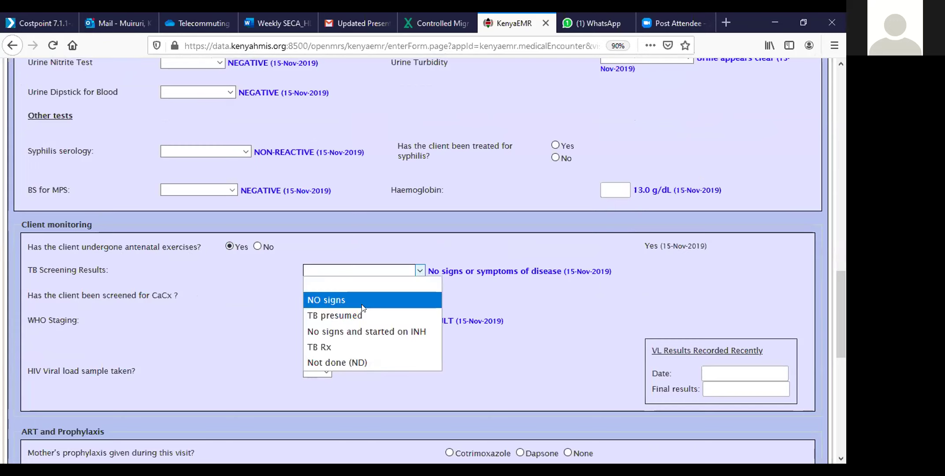
left_click(368, 301)
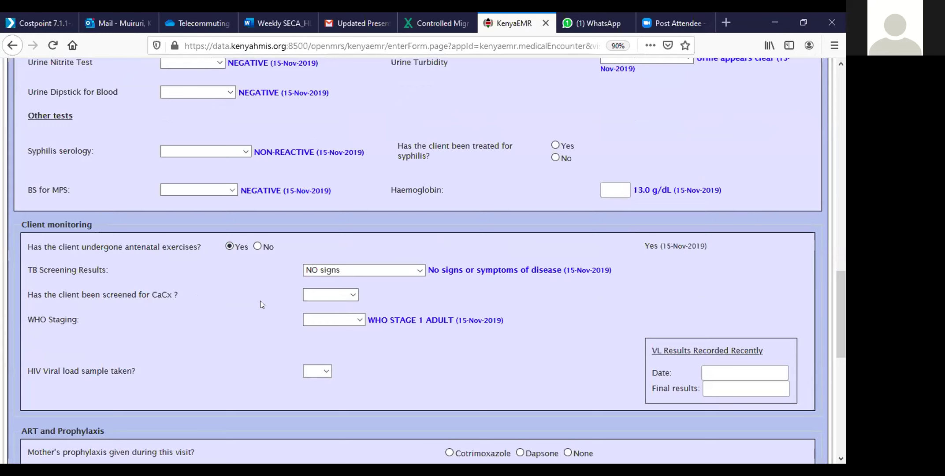
left_click(352, 295)
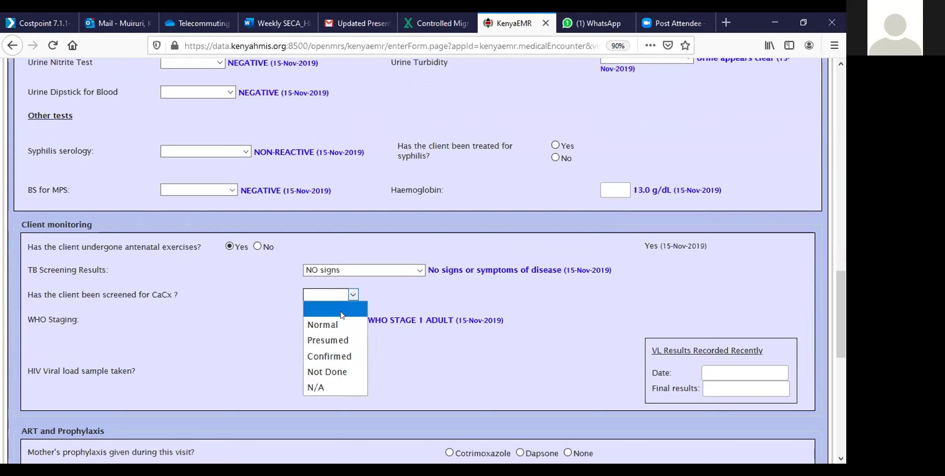
left_click(332, 326)
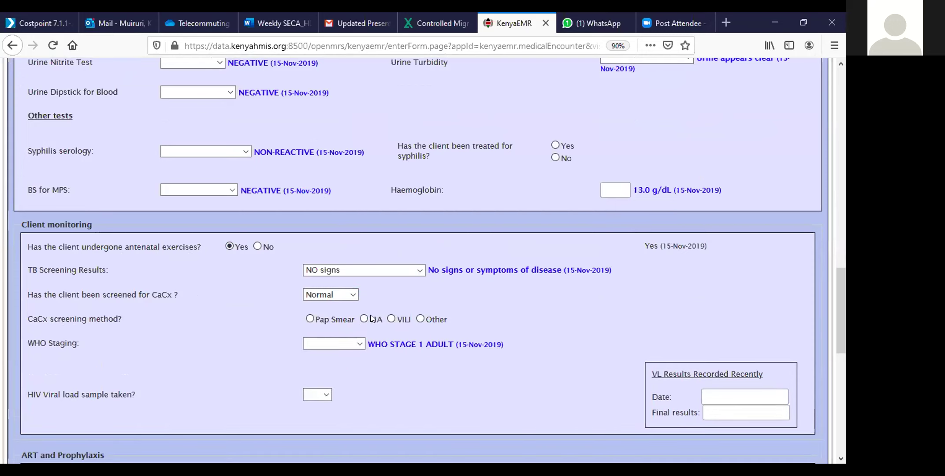
left_click(310, 318)
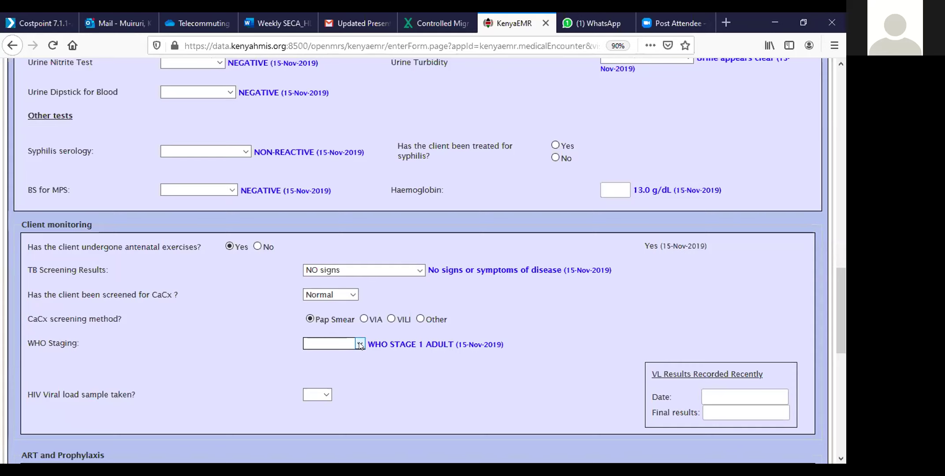
Set WHO staging to WHO Stage1 and record no viral load sample taken.
left_click(361, 344)
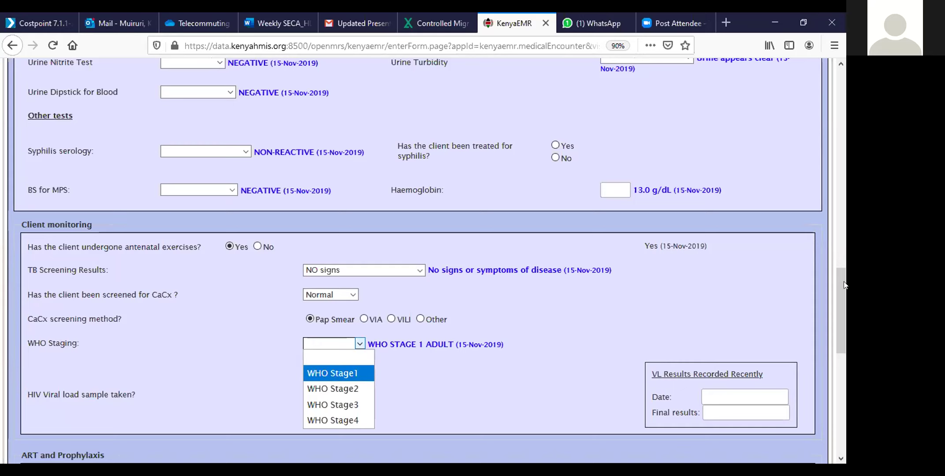
key("Return")
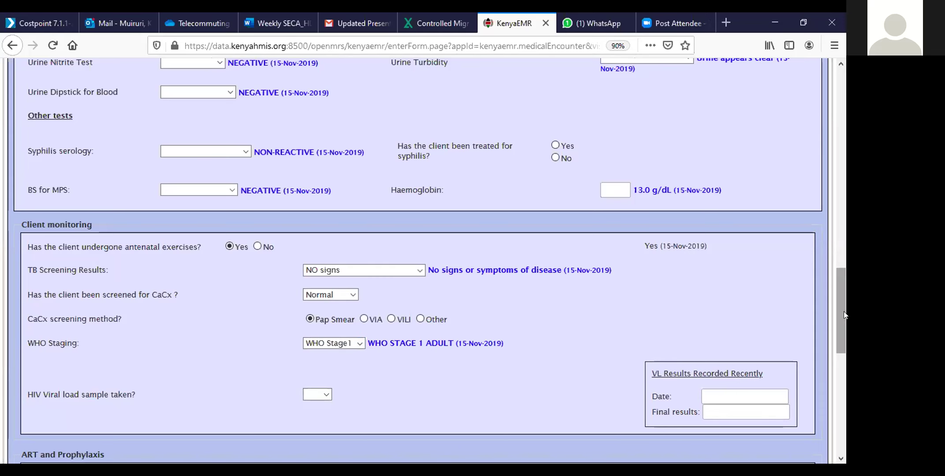
scroll(278, 285, "down", 2)
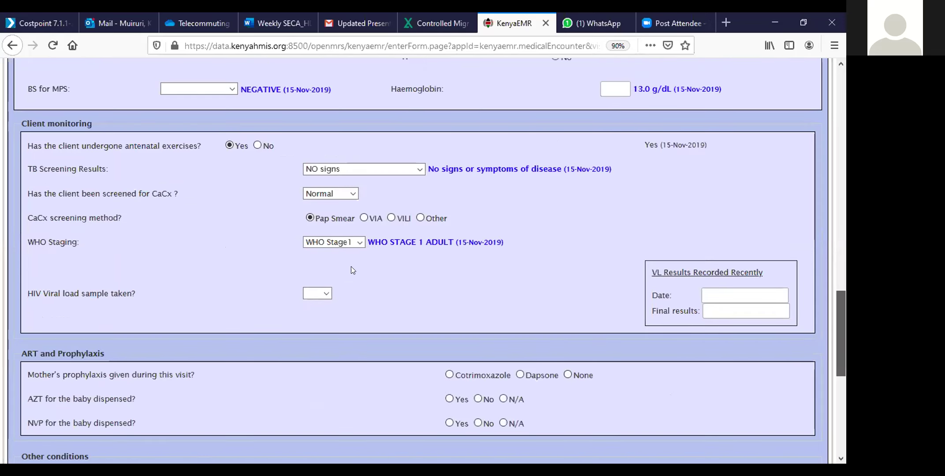
scroll(323, 261, "down", 1)
left_click(325, 264)
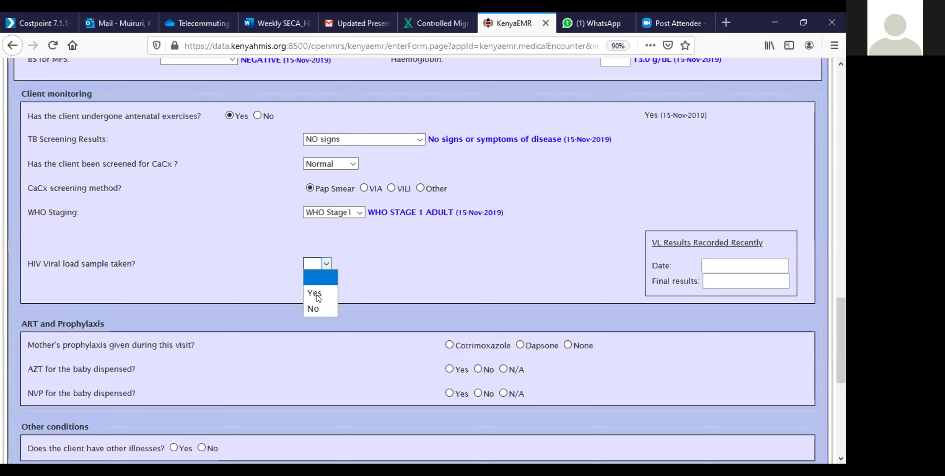
key("Down")
left_click(312, 309)
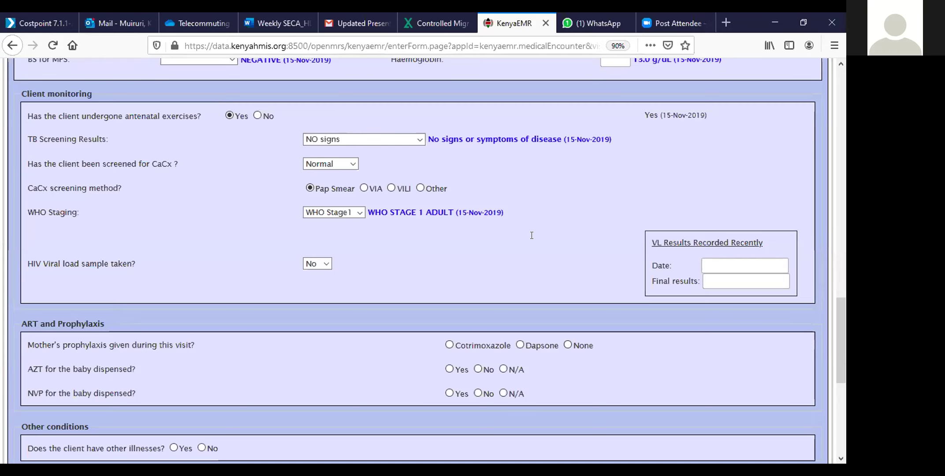
scroll(772, 208, "down", 1)
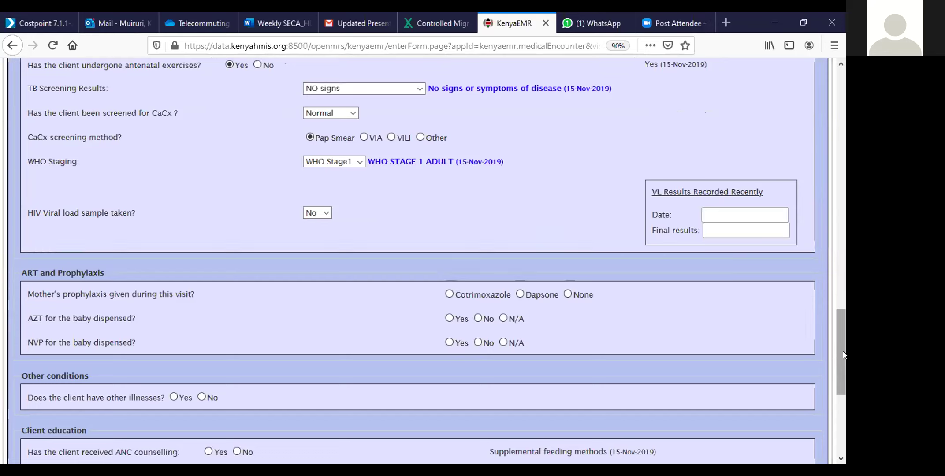
Set the mother's prophylaxis and record AZT dispensed for the baby.
scroll(844, 355, "down", 1)
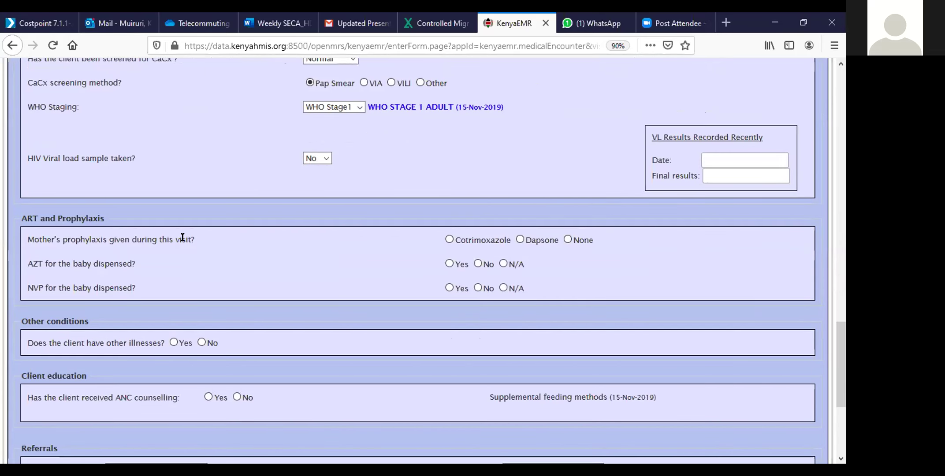
left_click(449, 238)
left_click(568, 239)
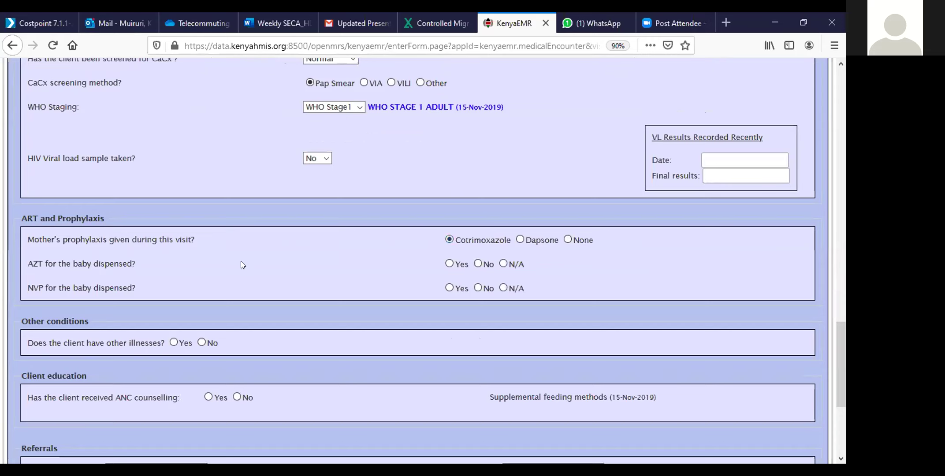
left_click(449, 264)
left_click_drag(838, 322, 842, 342)
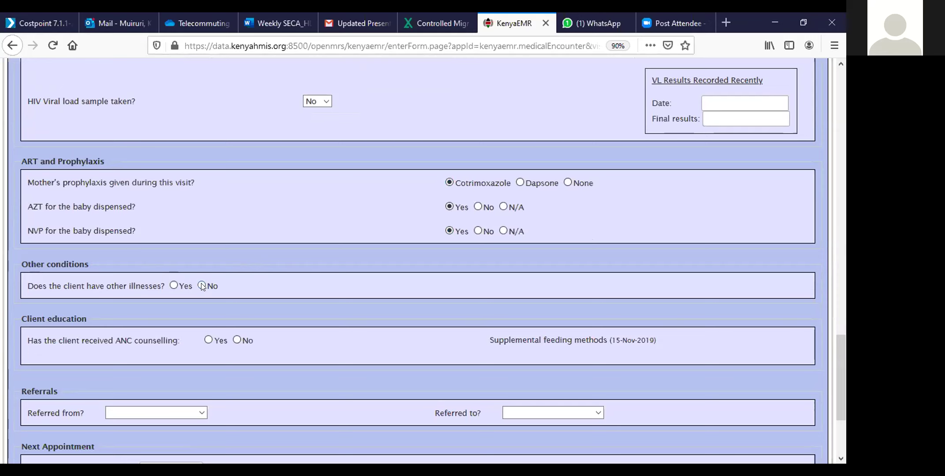
Answer No to other illnesses, Yes to ANC counselling, and tick infant feeding and insecticide treated nets.
left_click(173, 285)
left_click(199, 285)
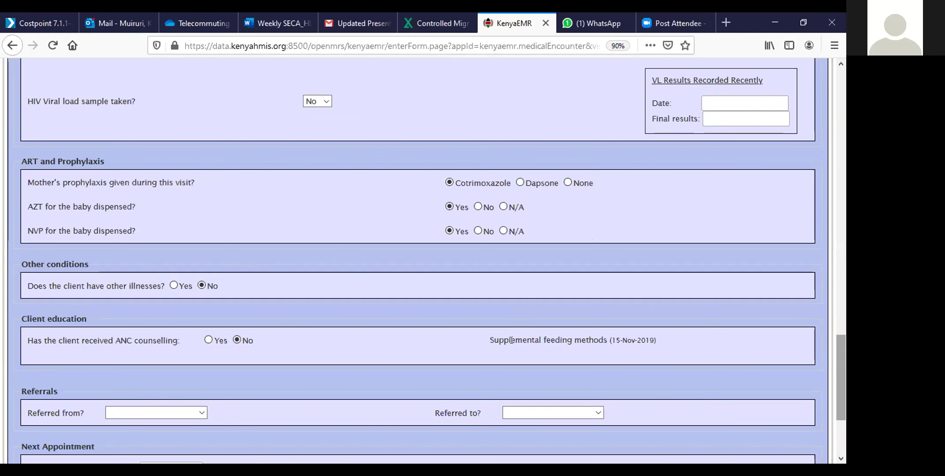
scroll(248, 281, "down", 2)
left_click(209, 259)
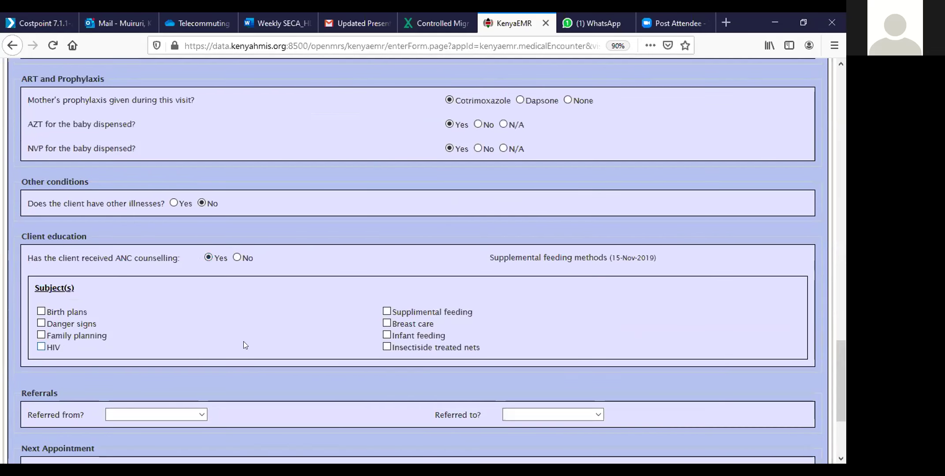
left_click(387, 347)
left_click(387, 335)
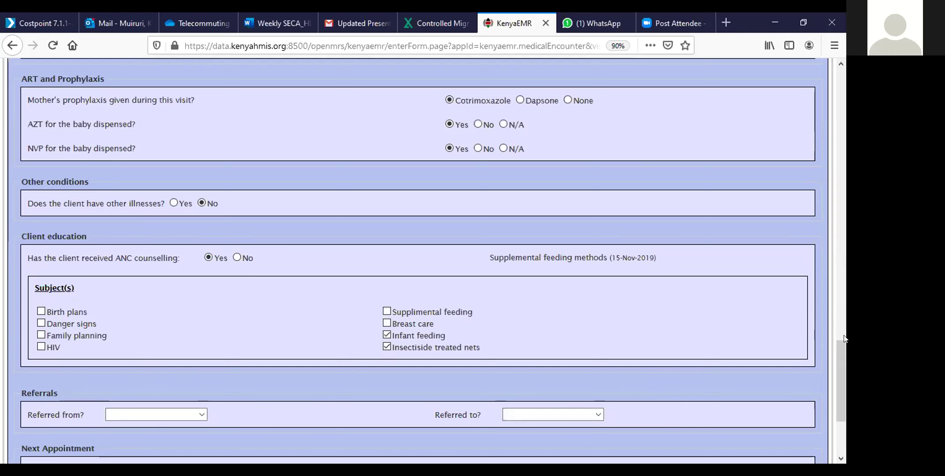
scroll(710, 246, "down", 3)
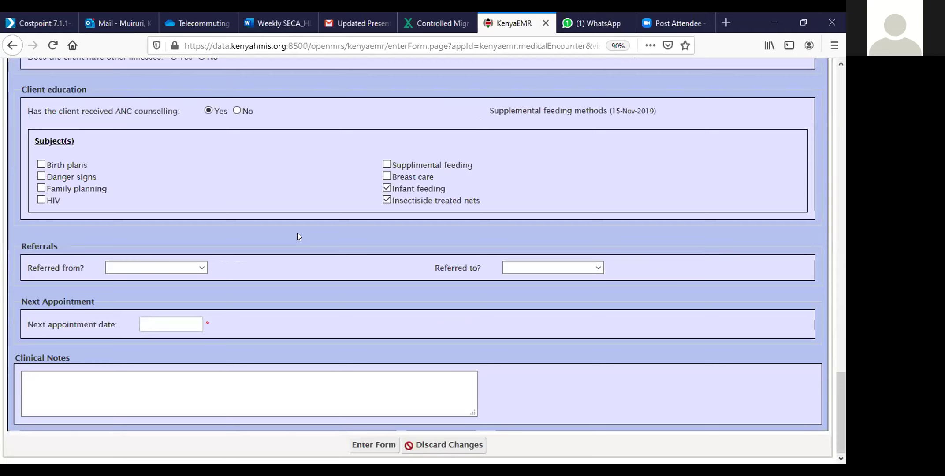
Set the next appointment date to 15-Jan-2020.
left_click(155, 324)
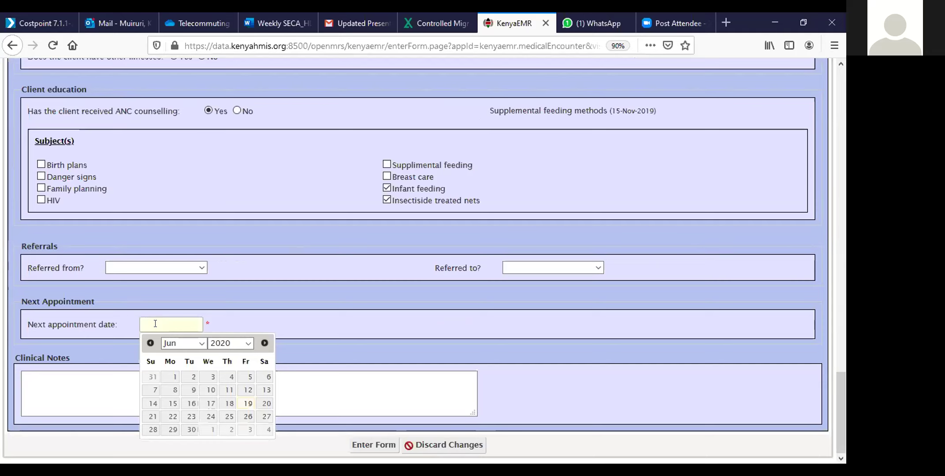
left_click(264, 343)
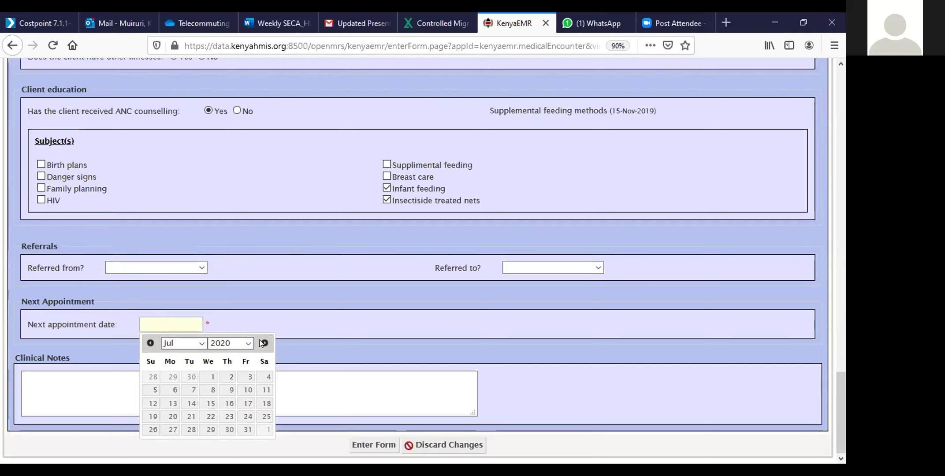
left_click(150, 343)
left_click(150, 343)
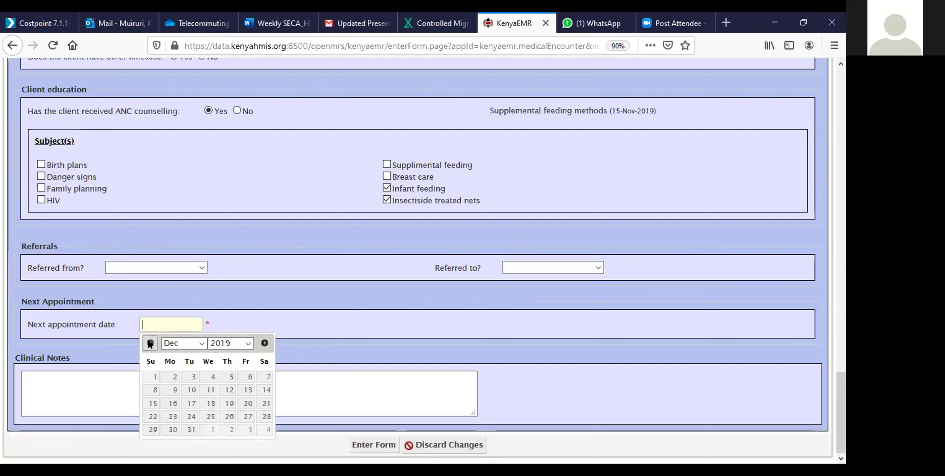
left_click(264, 343)
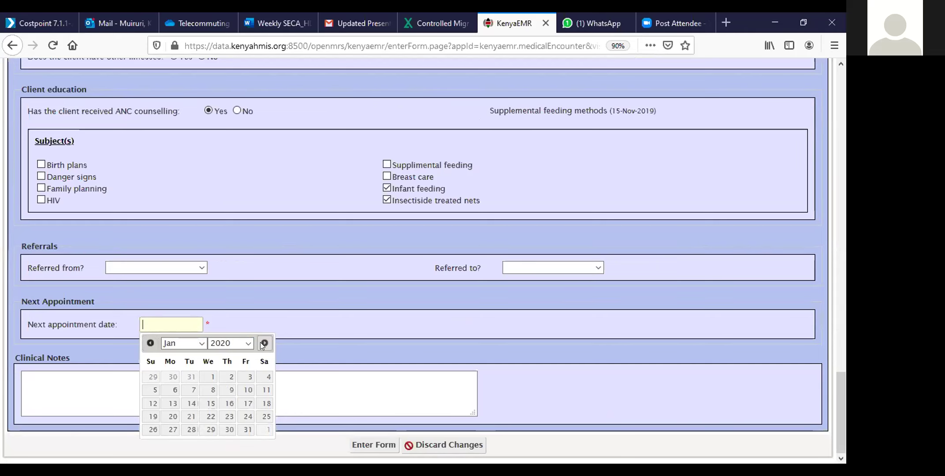
left_click(209, 402)
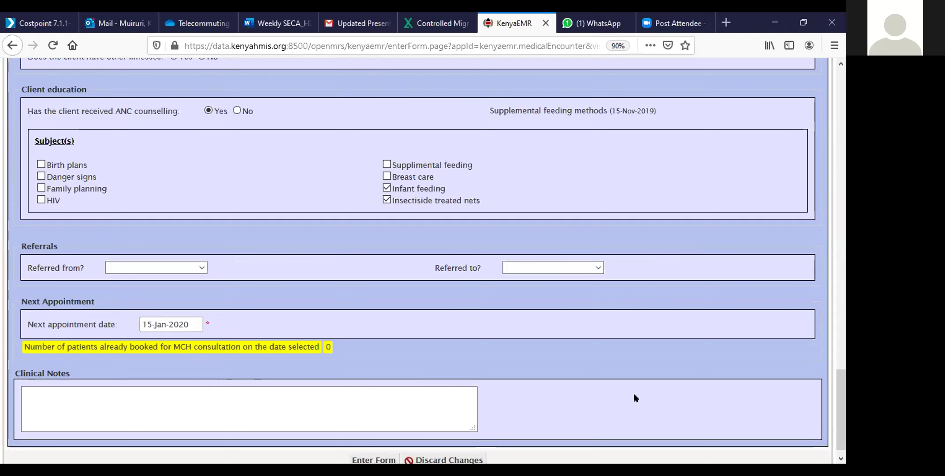
Submit the completed antenatal visit form.
left_click_drag(842, 393, 842, 394)
scroll(844, 414, "down", 1)
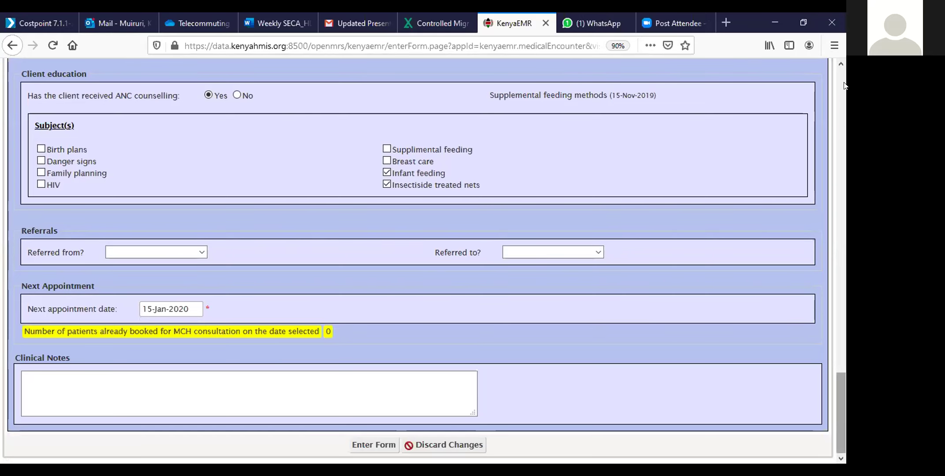
left_click(844, 104)
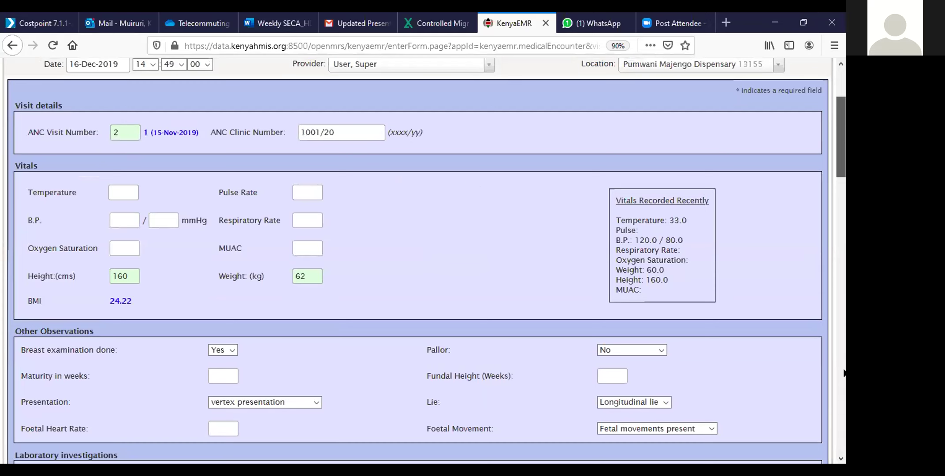
left_click(844, 421)
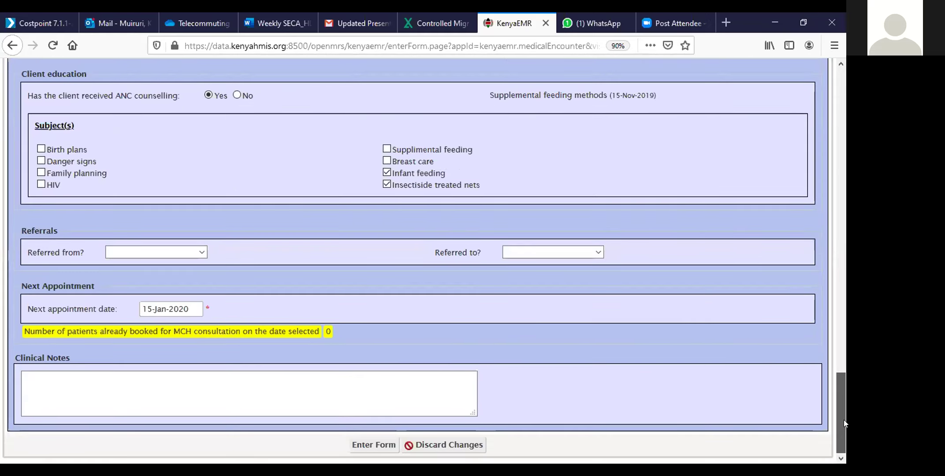
left_click(369, 444)
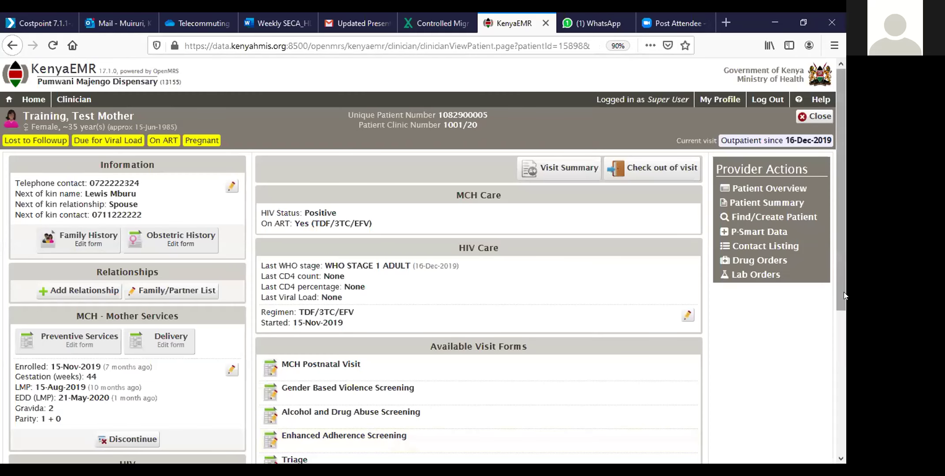
left_click_drag(845, 292, 844, 369)
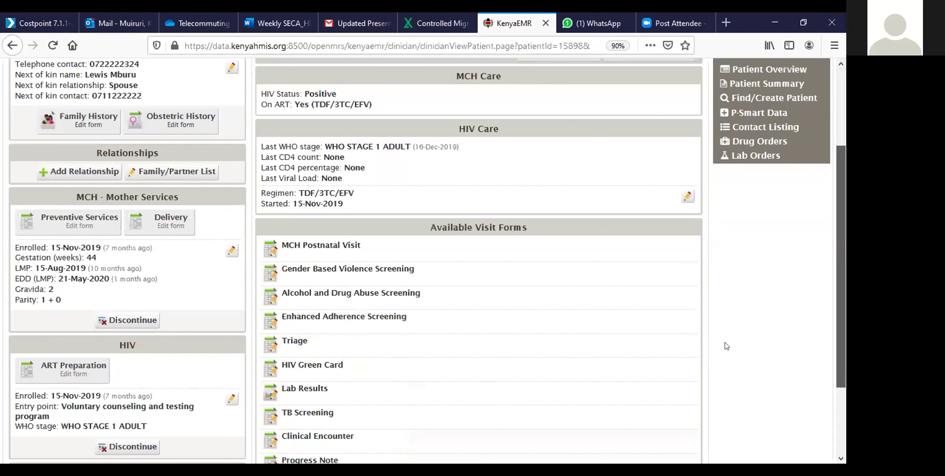
Open the HIV Green Card from the mother's Available Visit Forms.
scroll(727, 346, "down", 2)
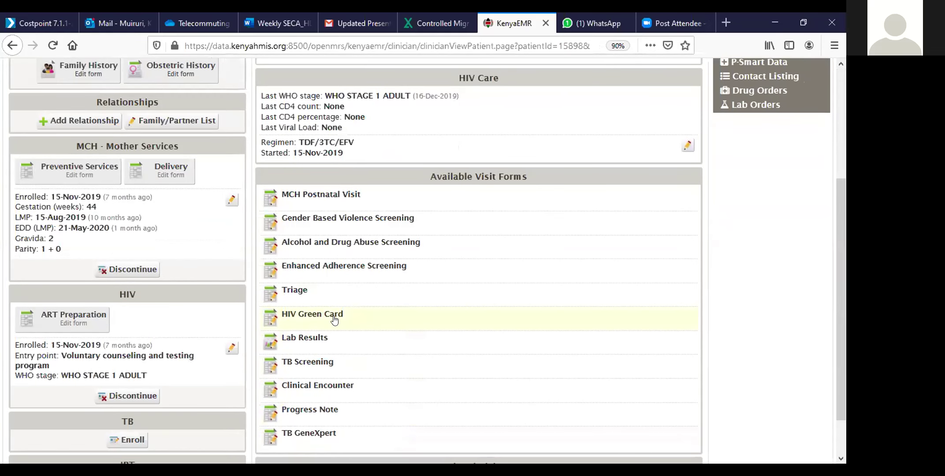
left_click(334, 320)
left_click_drag(836, 262, 844, 196)
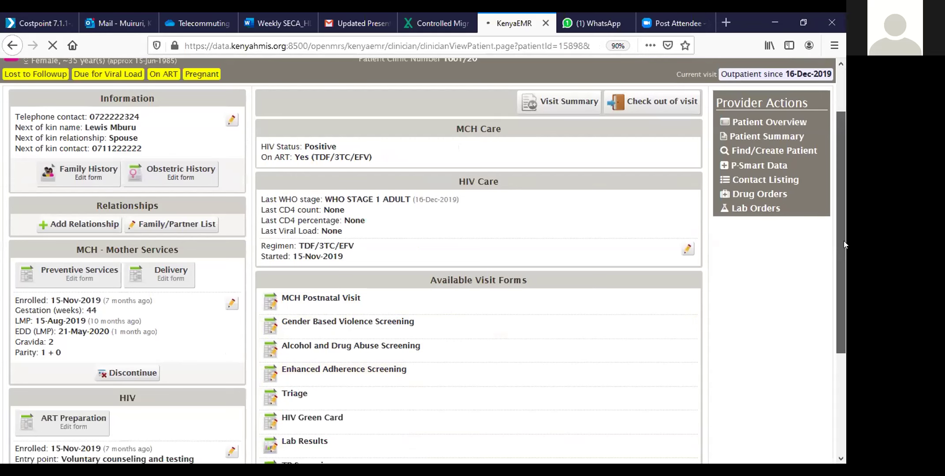
left_click_drag(845, 240, 844, 256)
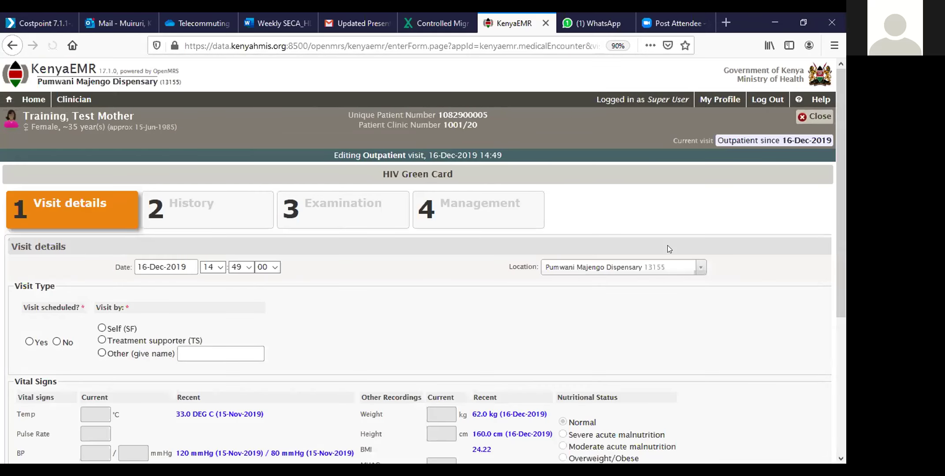
Mark the visit as scheduled, the patient as coming herself, and population type General Population.
left_click(30, 342)
left_click(101, 328)
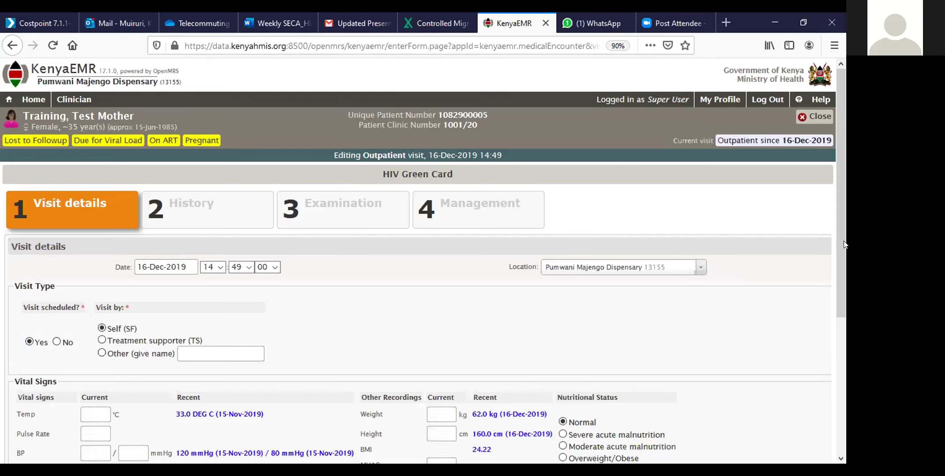
left_click_drag(845, 243, 845, 388)
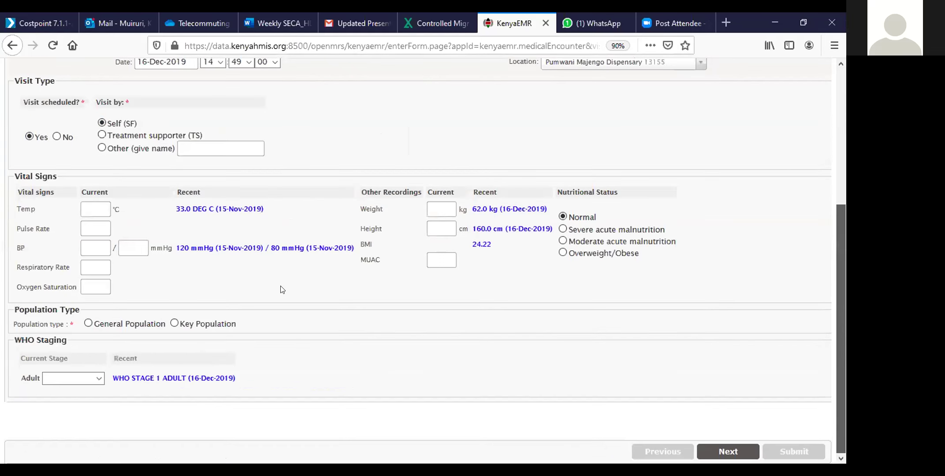
left_click(92, 323)
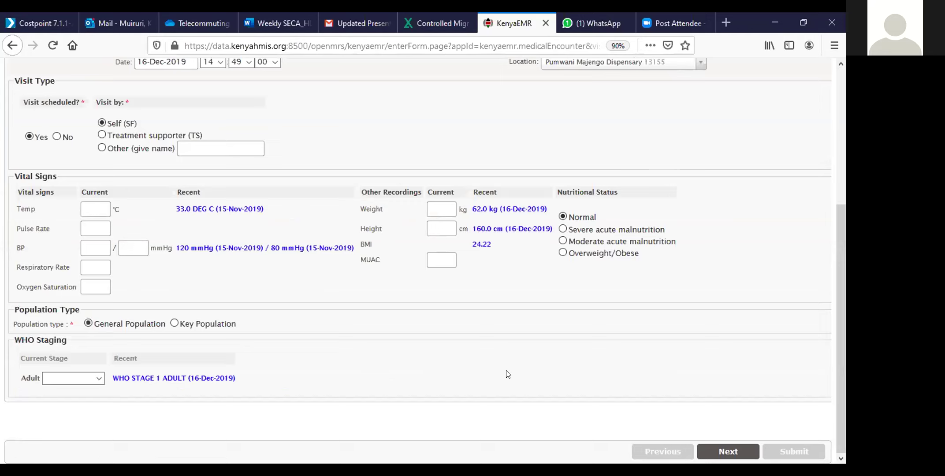
left_click(720, 448)
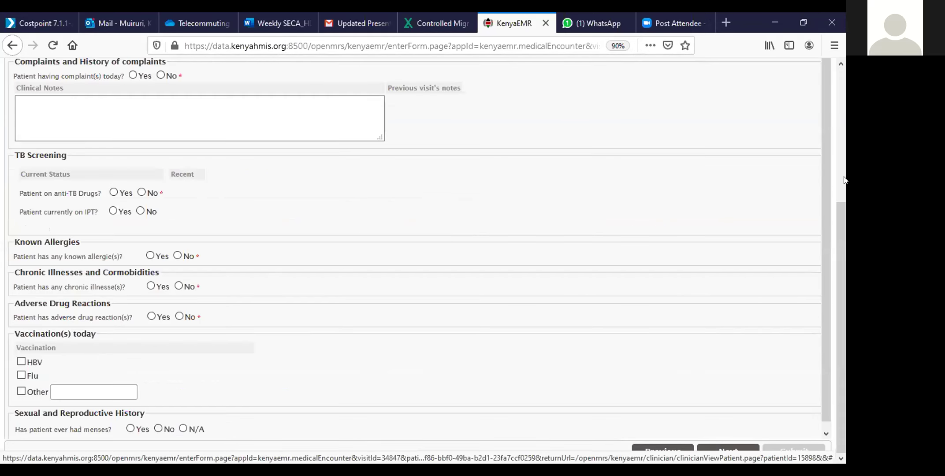
Answer No to IPT history, weight loss, night sweats, yellow urine, yellow eyes and abdominal tenderness.
scroll(298, 128, "up", 3)
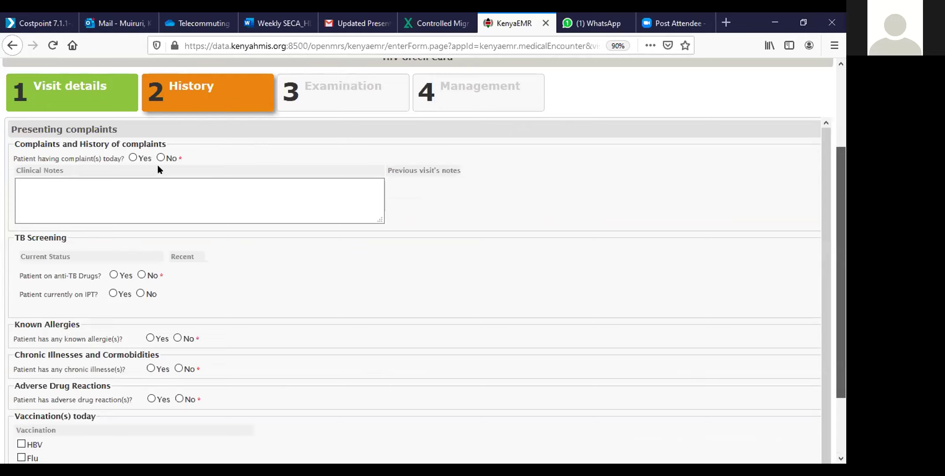
left_click(141, 294)
left_click(140, 313)
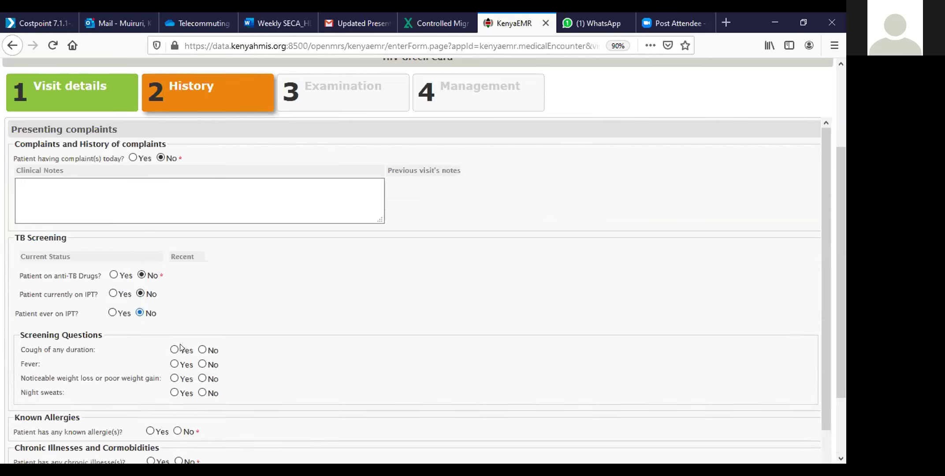
left_click(201, 379)
left_click(202, 393)
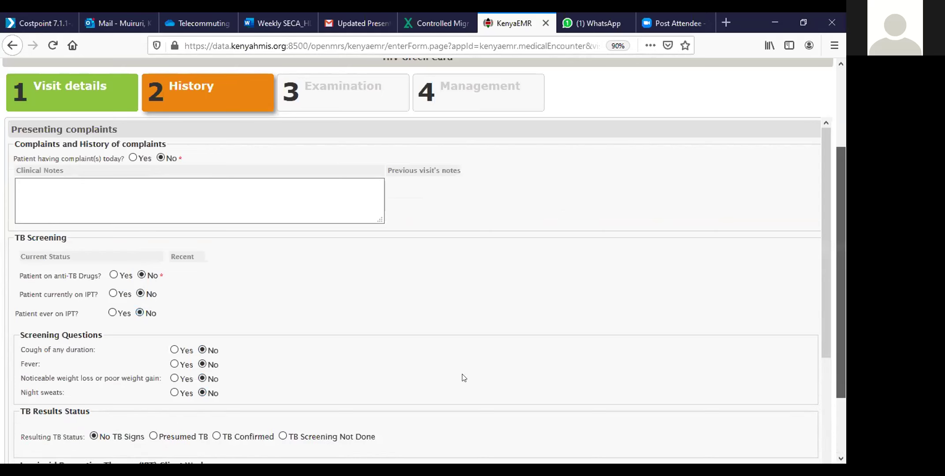
scroll(224, 419, "down", 2)
left_click(245, 408)
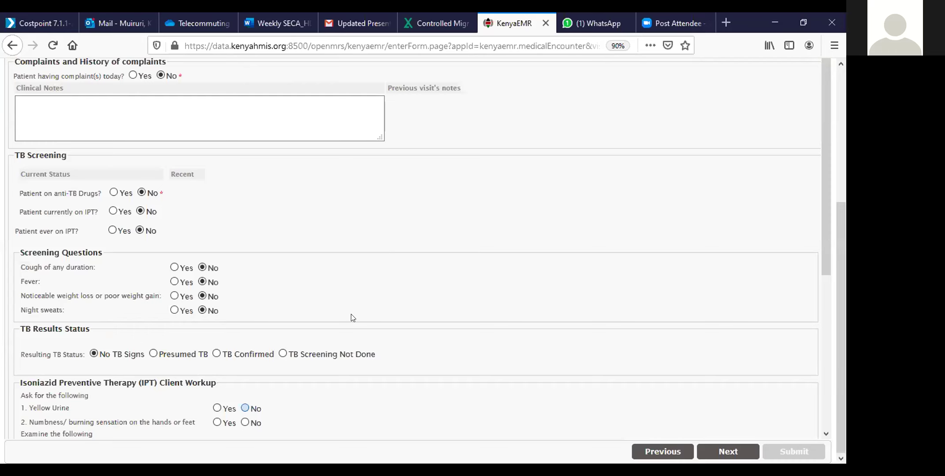
scroll(353, 318, "down", 5)
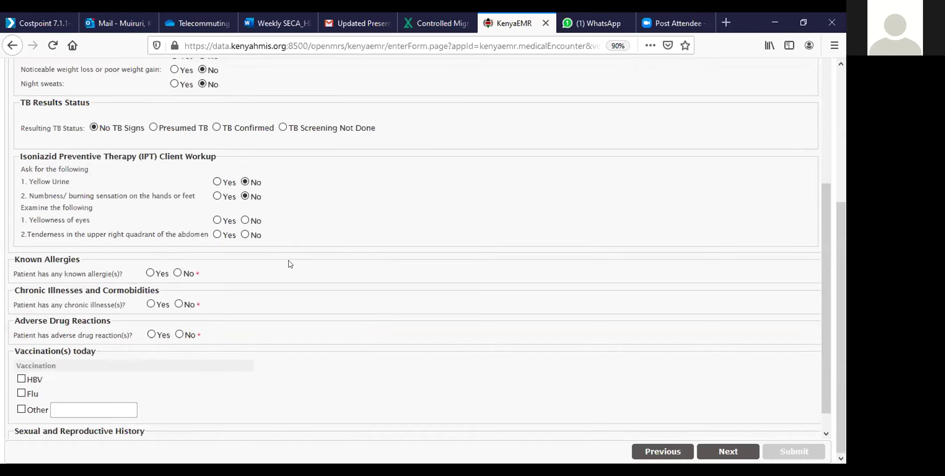
left_click(244, 220)
left_click(244, 235)
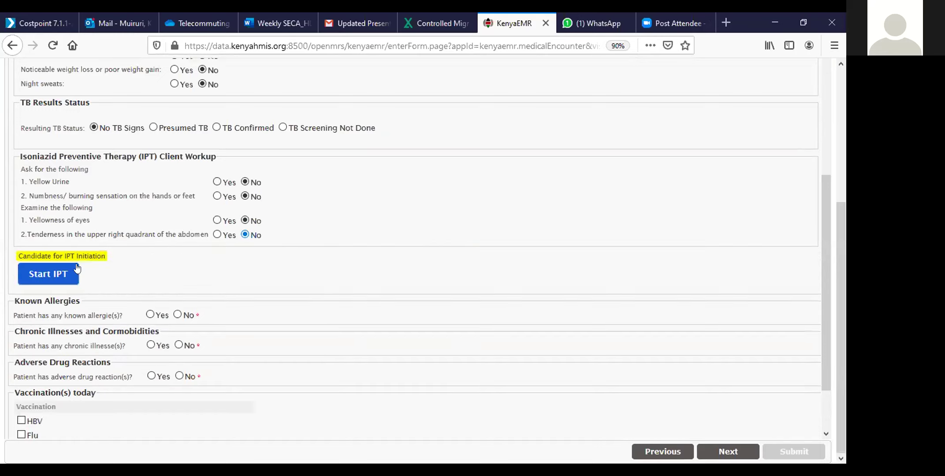
Record no known allergies, chronic illnesses or adverse drug reactions, and menses as N/A.
left_click(176, 314)
left_click(178, 345)
left_click(178, 376)
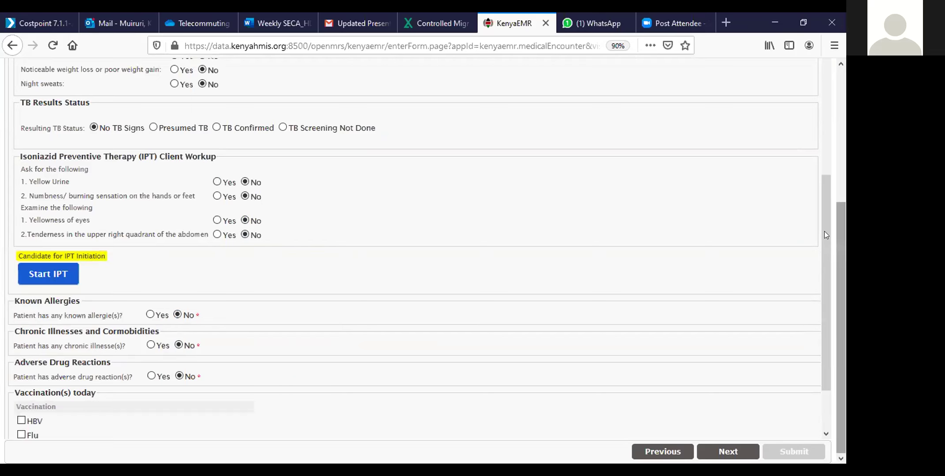
left_click_drag(824, 245, 844, 373)
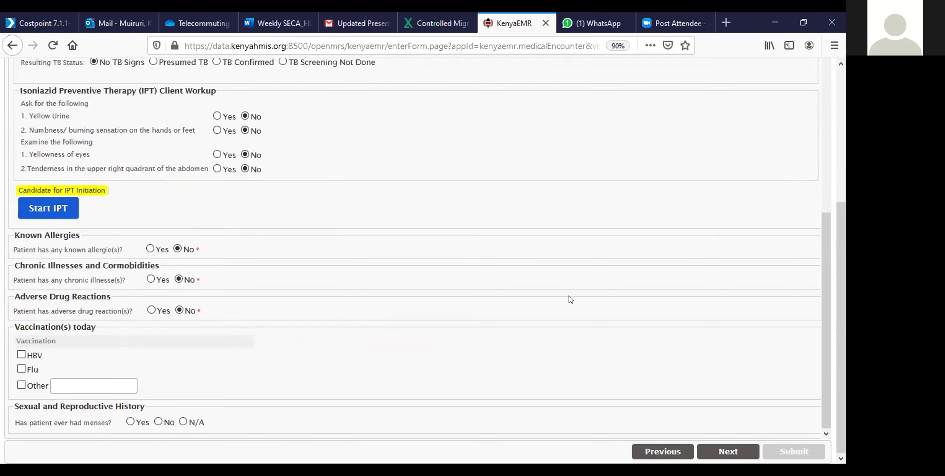
left_click(722, 451)
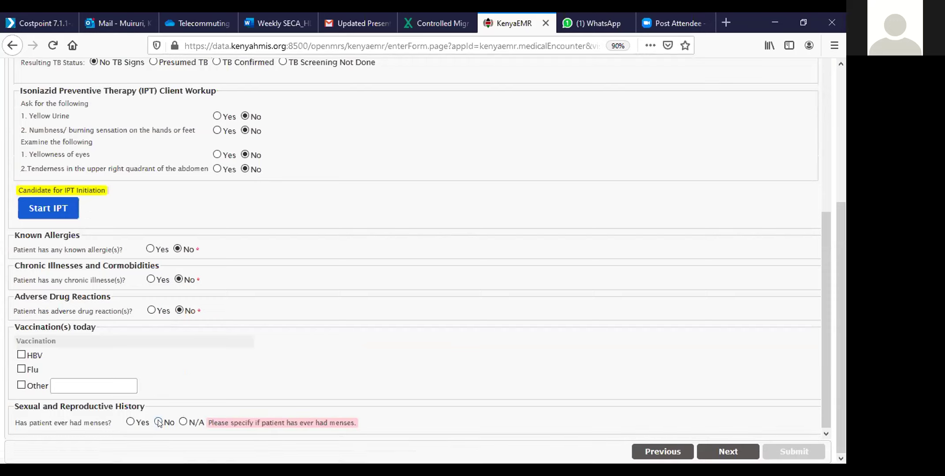
left_click(183, 421)
Record no abnormal examination findings and Normal systems review findings.
left_click(728, 452)
left_click(21, 157)
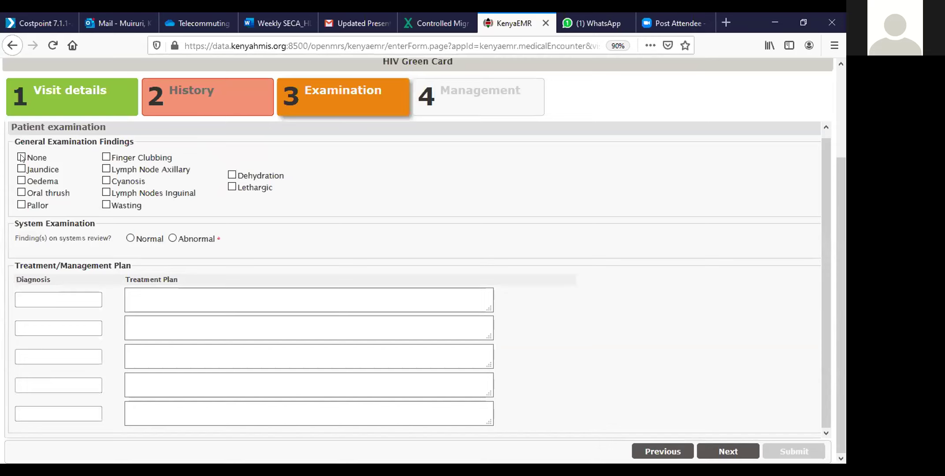
left_click(131, 239)
left_click(728, 450)
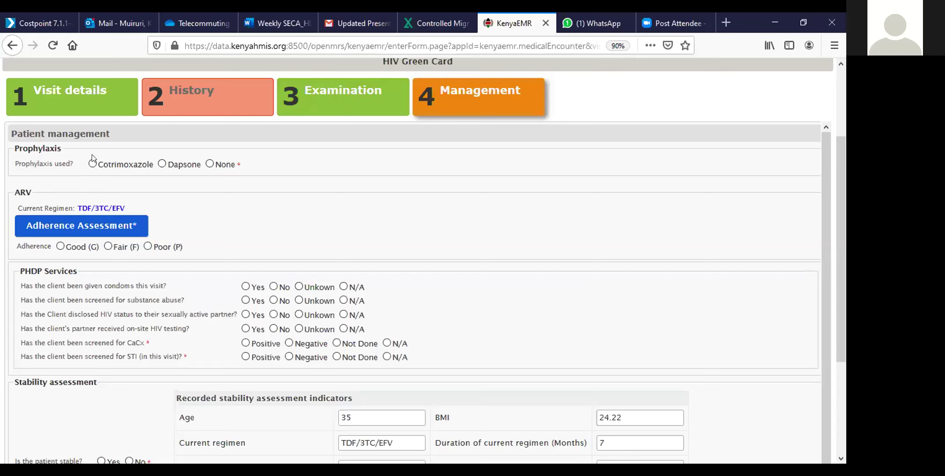
Record Cotrimoxazole prophylaxis with Good adherence and dispensed Yes.
left_click(92, 164)
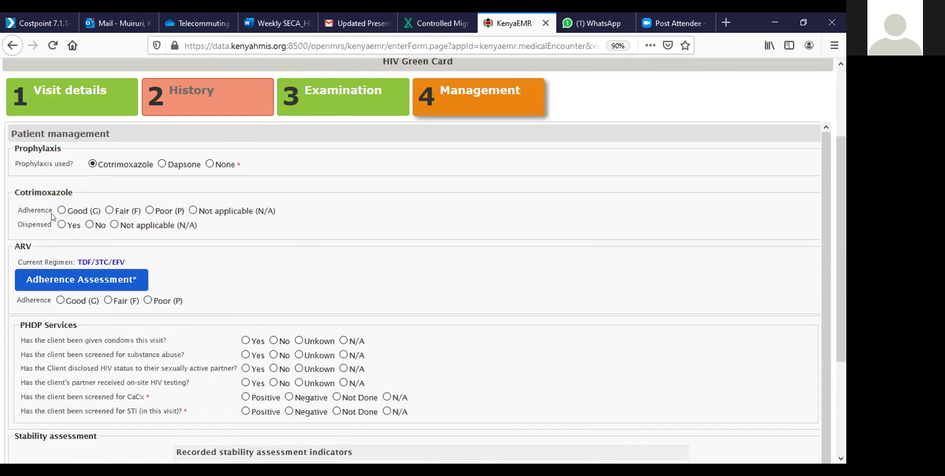
left_click(62, 210)
left_click(62, 226)
Answer No to all four ARV adherence questions and save the assessment.
left_click(83, 280)
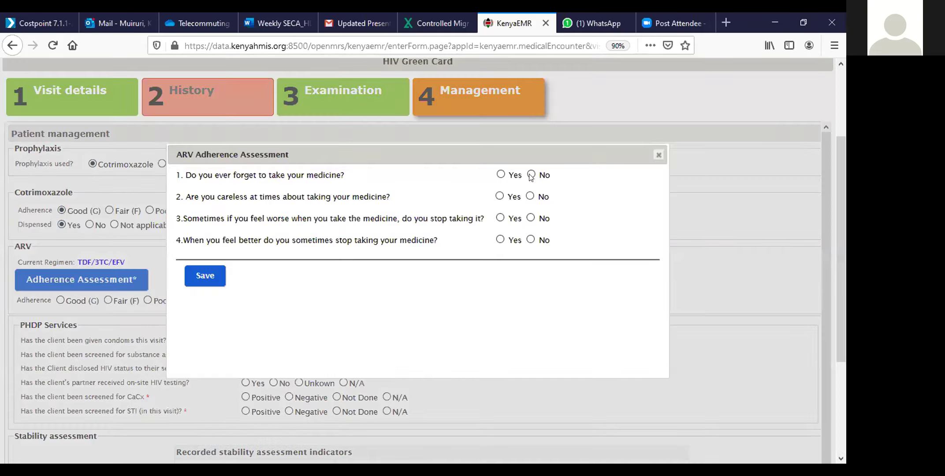
left_click(531, 174)
left_click(530, 196)
left_click(530, 217)
left_click(530, 239)
left_click(203, 276)
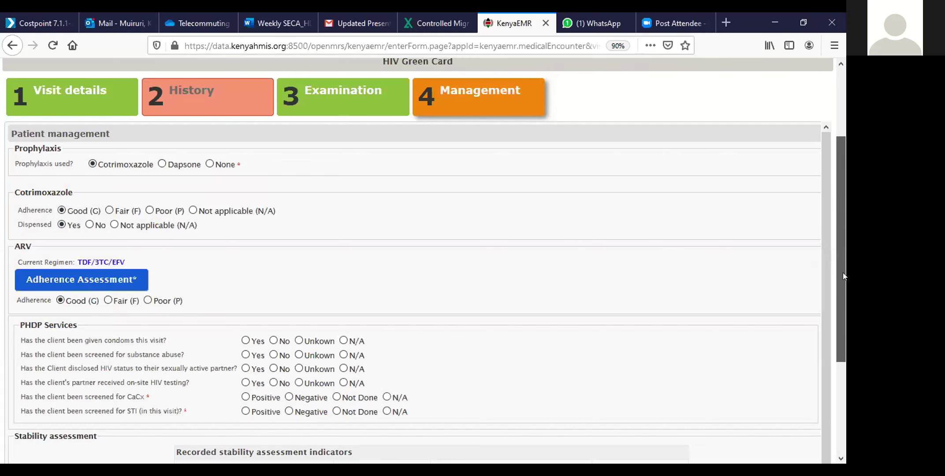
scroll(388, 265, "down", 3)
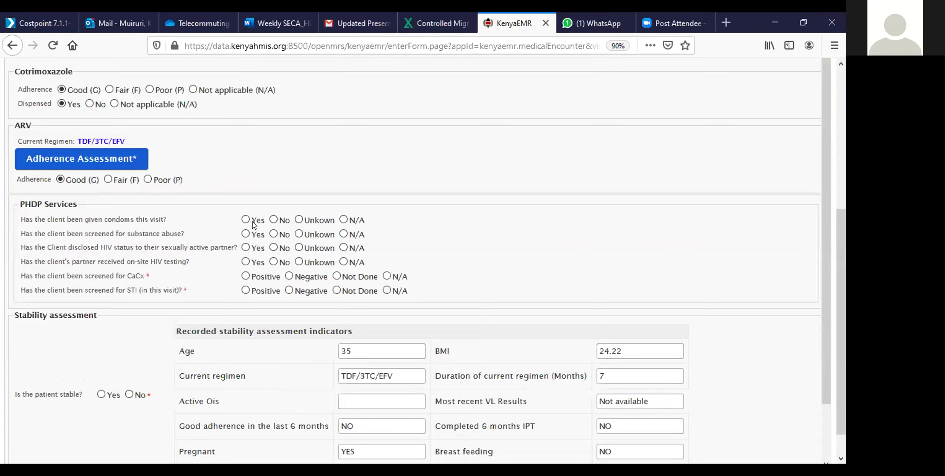
Answer No to the condoms, substance abuse, disclosure and partner testing PHDP questions.
left_click(274, 219)
left_click(273, 234)
left_click(273, 247)
left_click(273, 261)
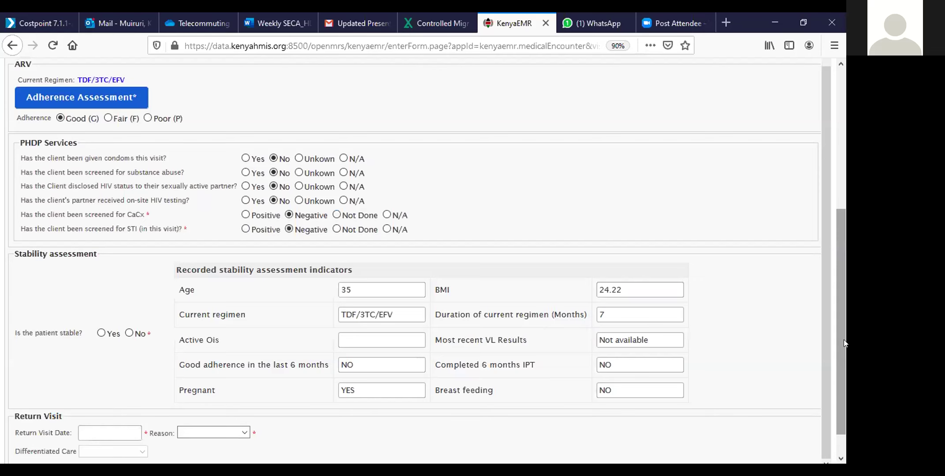
scroll(844, 374, "down", 1)
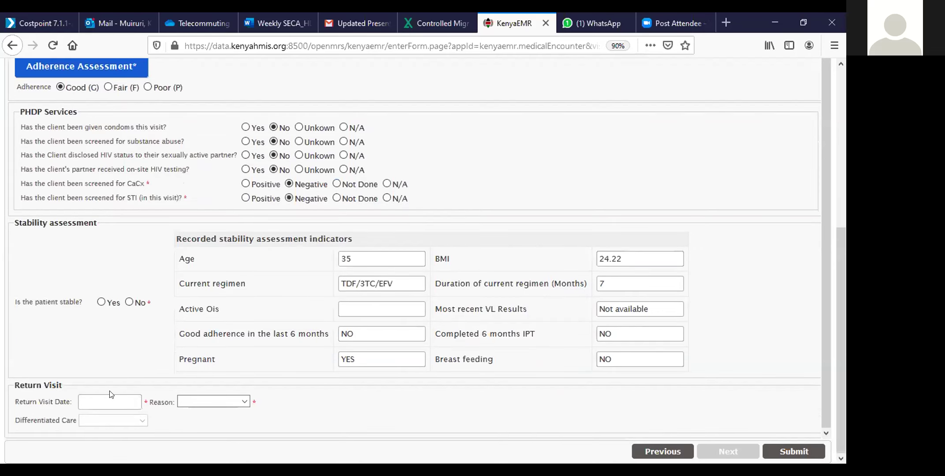
Set a 15-Jan-2020 return visit with Follow up as the reason.
left_click(97, 397)
left_click(90, 297)
left_click(89, 297)
left_click(89, 297)
left_click(89, 297)
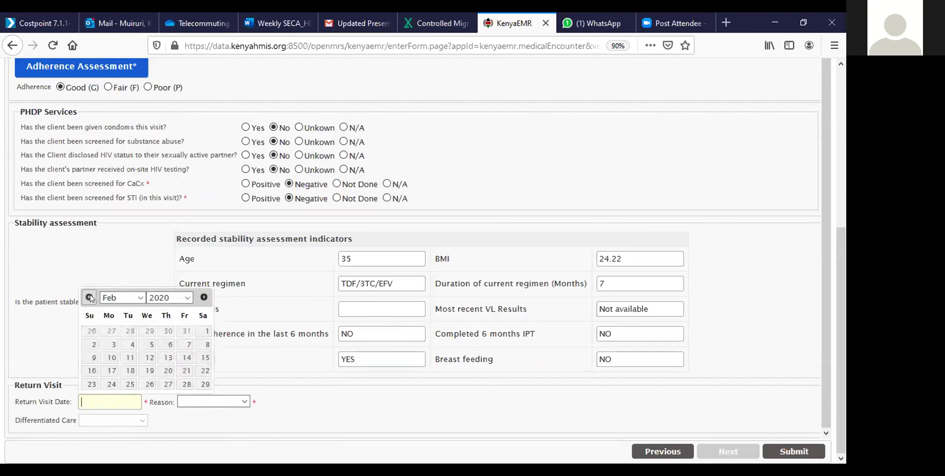
left_click(89, 297)
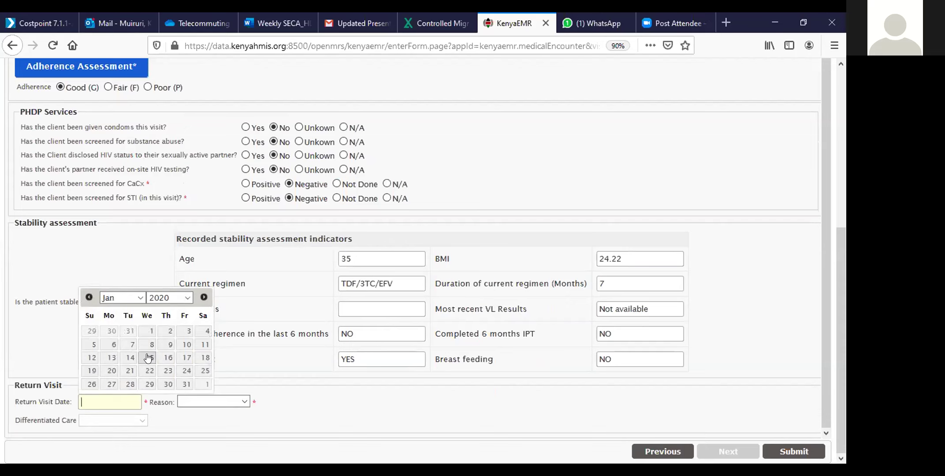
left_click(149, 358)
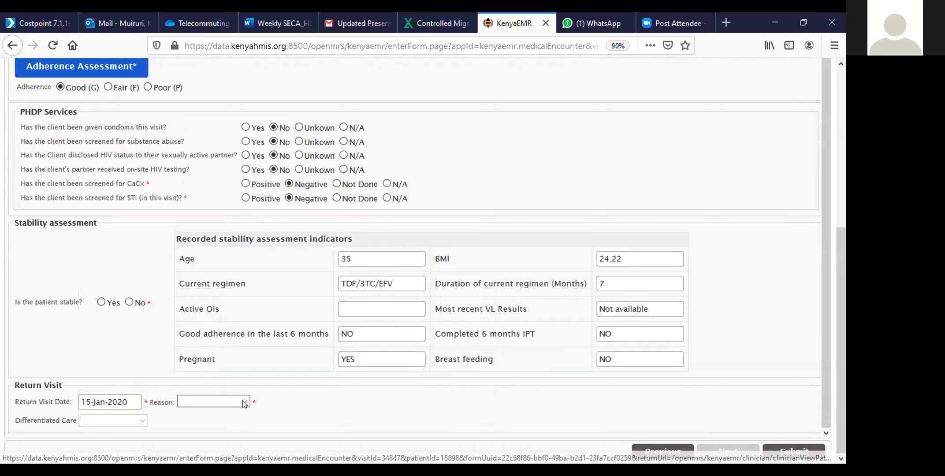
left_click(245, 404)
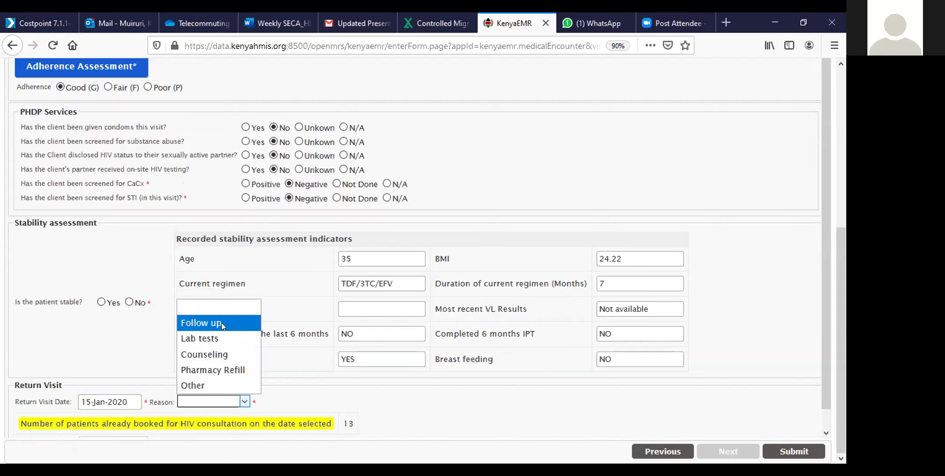
left_click(222, 325)
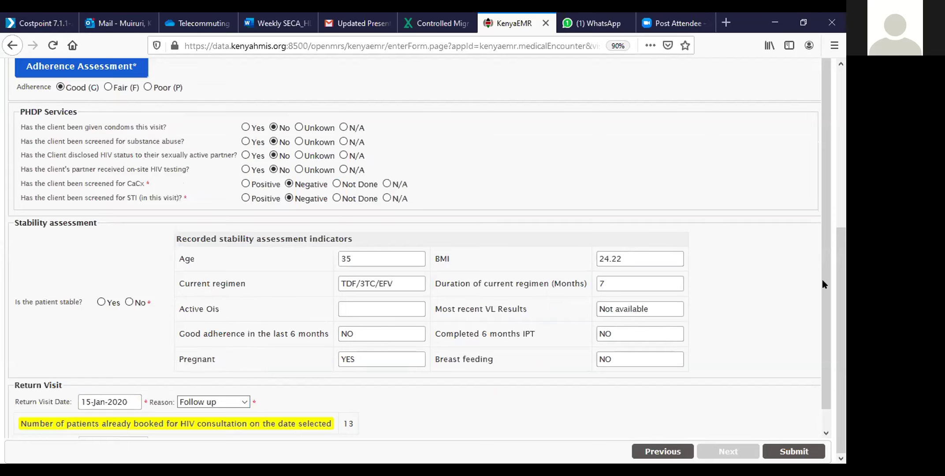
scroll(829, 355, "down", 1)
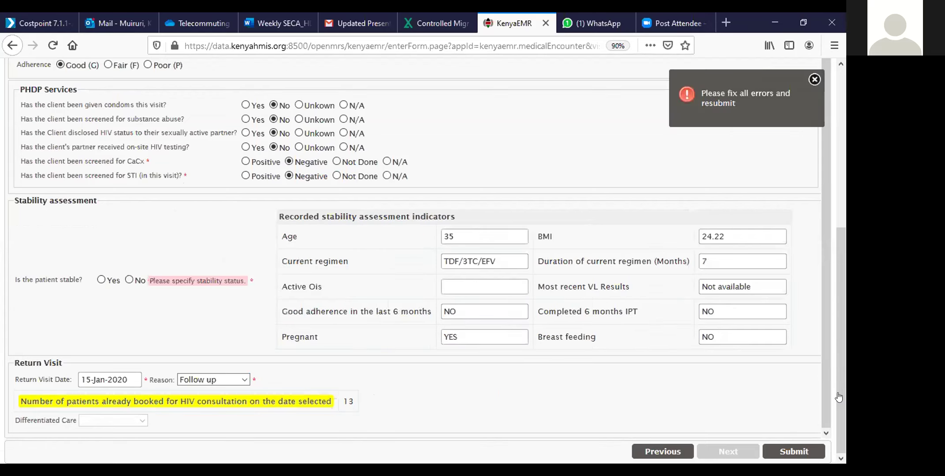
Mark the patient not stable, choose Standard Care, and submit the Green Card.
left_click(130, 279)
left_click(142, 421)
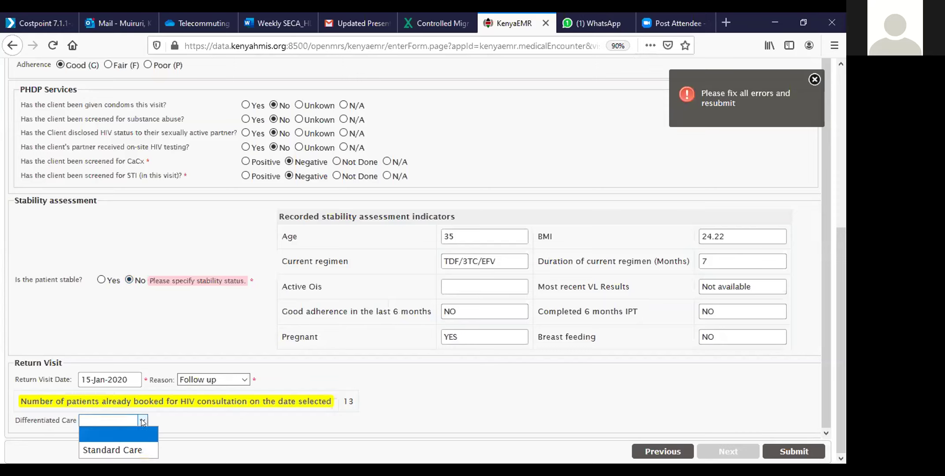
left_click(141, 445)
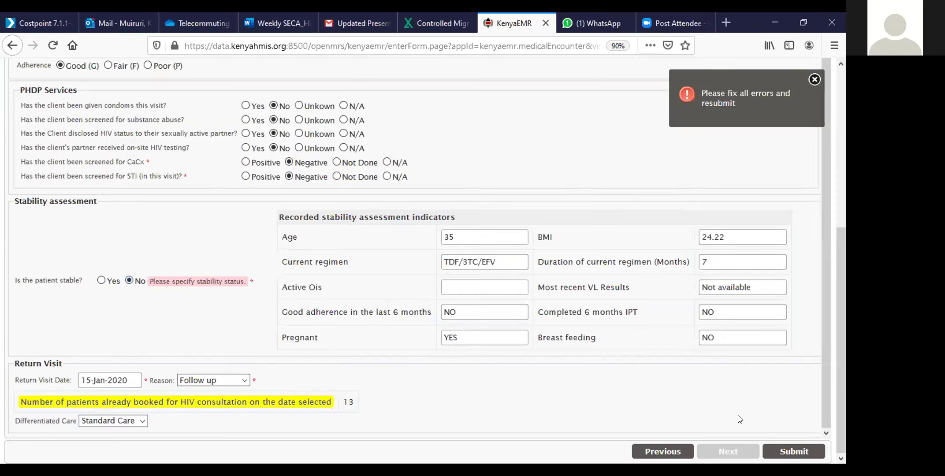
left_click(785, 450)
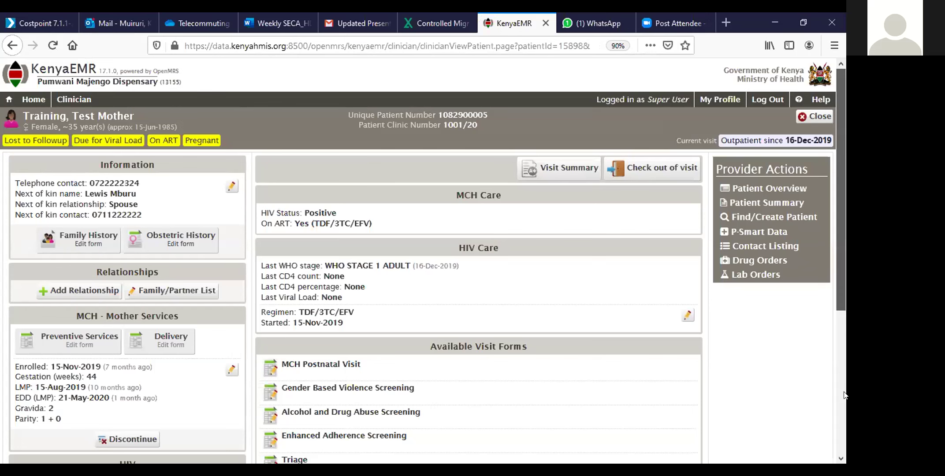
Scroll down to check the Completed Visit Forms list, then scroll back up.
scroll(844, 395, "down", 3)
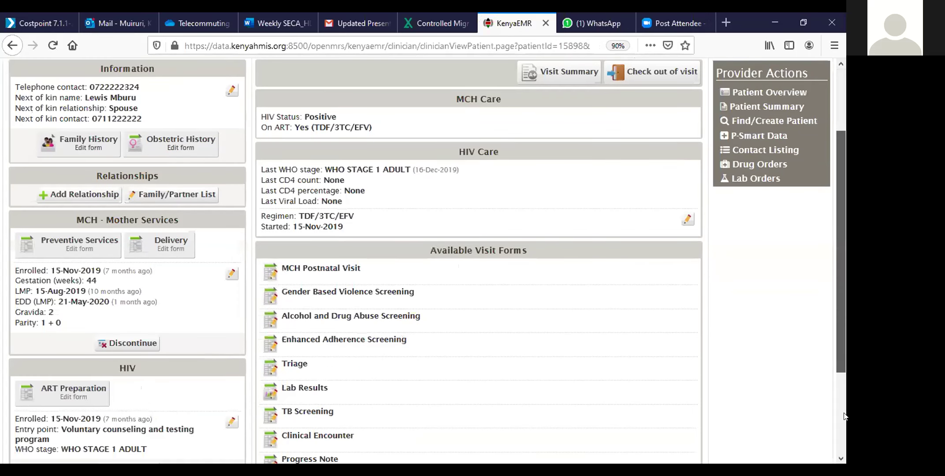
scroll(844, 416, "down", 4)
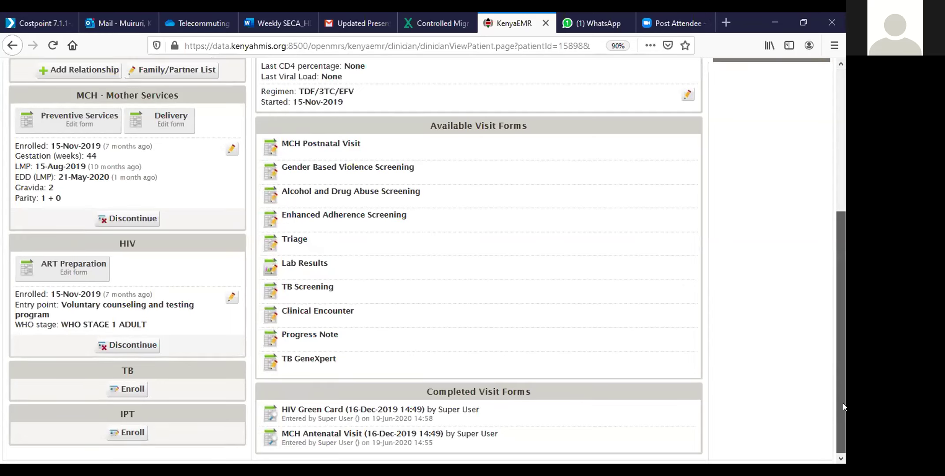
scroll(842, 405, "up", 1)
scroll(844, 433, "down", 1)
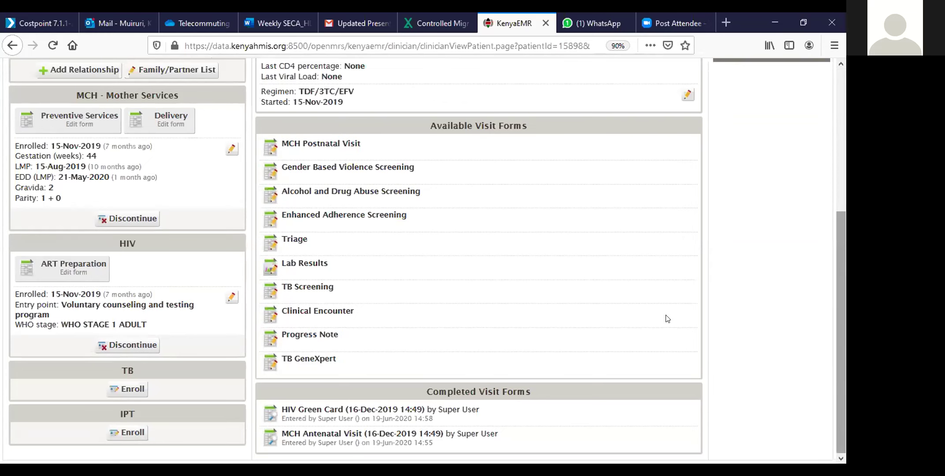
scroll(665, 318, "up", 5)
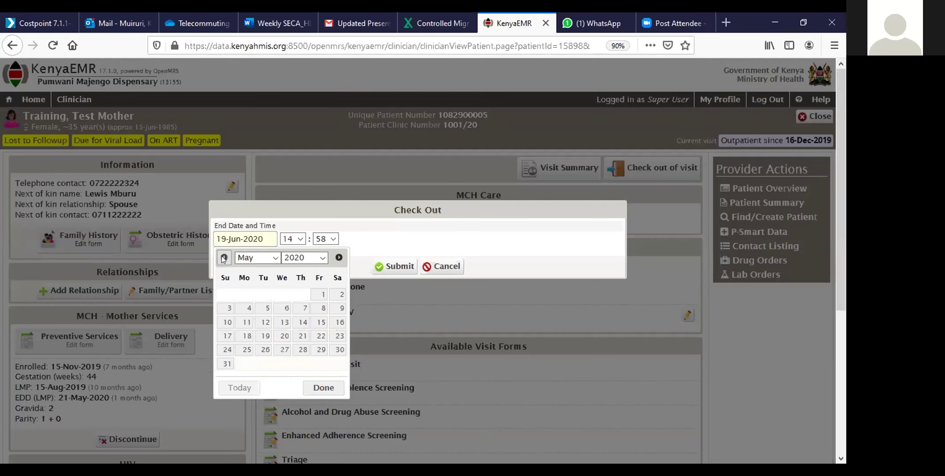
Close the check-out date calendar and cancel checking the patient out.
left_click(224, 258)
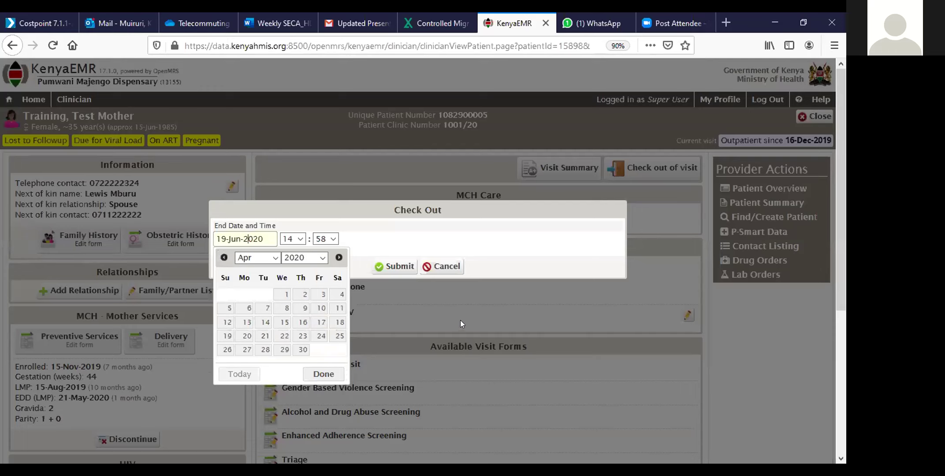
left_click(441, 260)
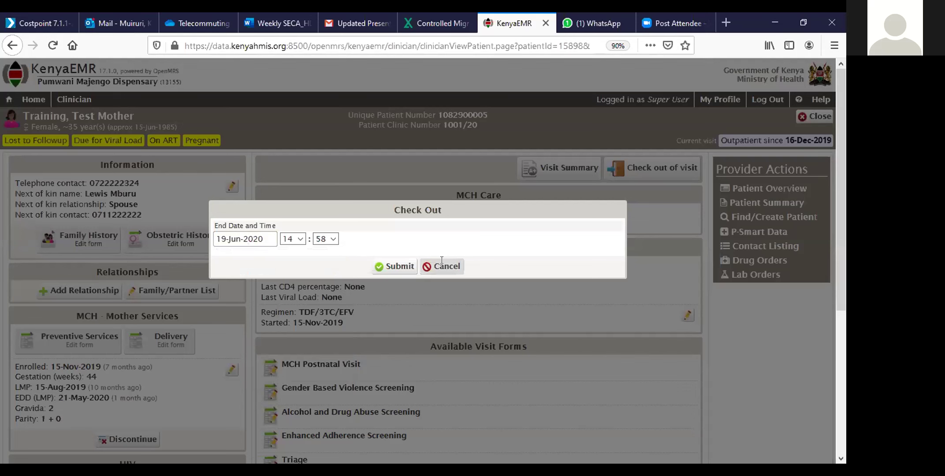
left_click(442, 261)
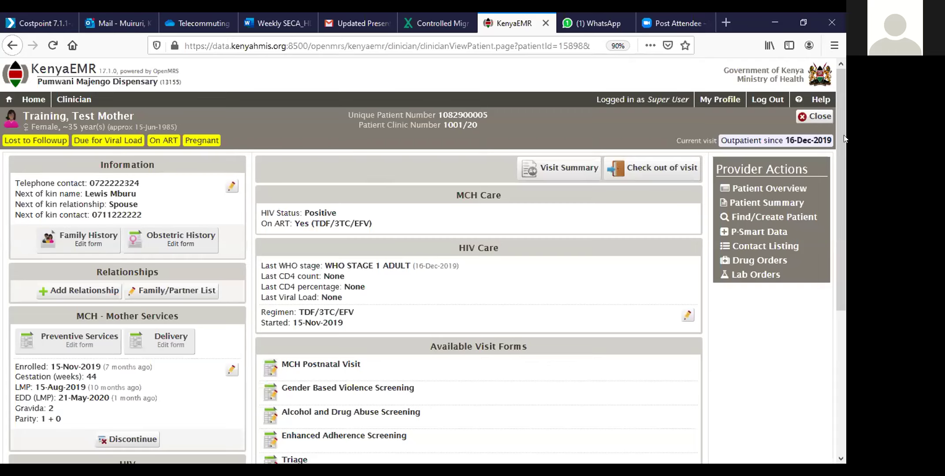
left_click(845, 327)
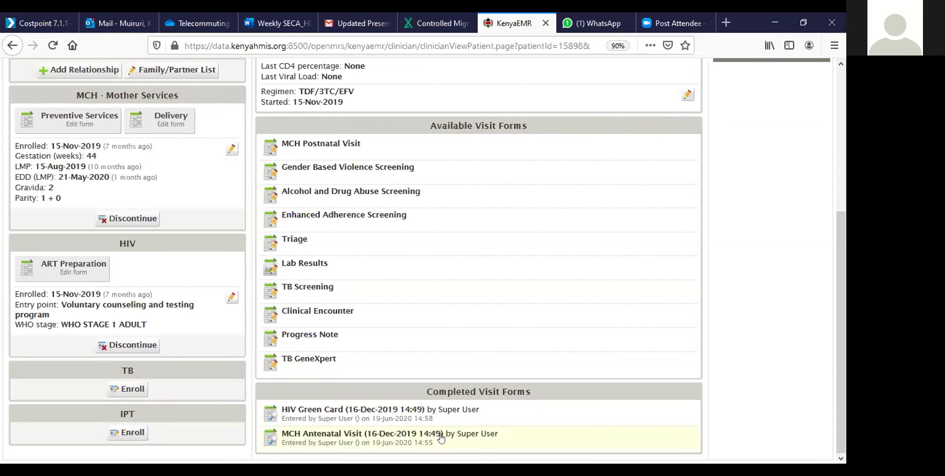
Open the completed 16-Dec-2019 MCH Antenatal Visit entry and choose Edit.
left_click(441, 437)
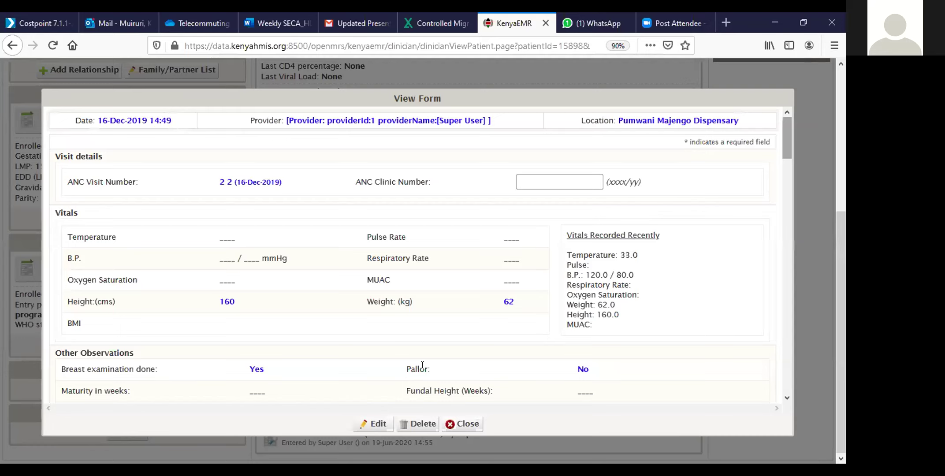
left_click(374, 424)
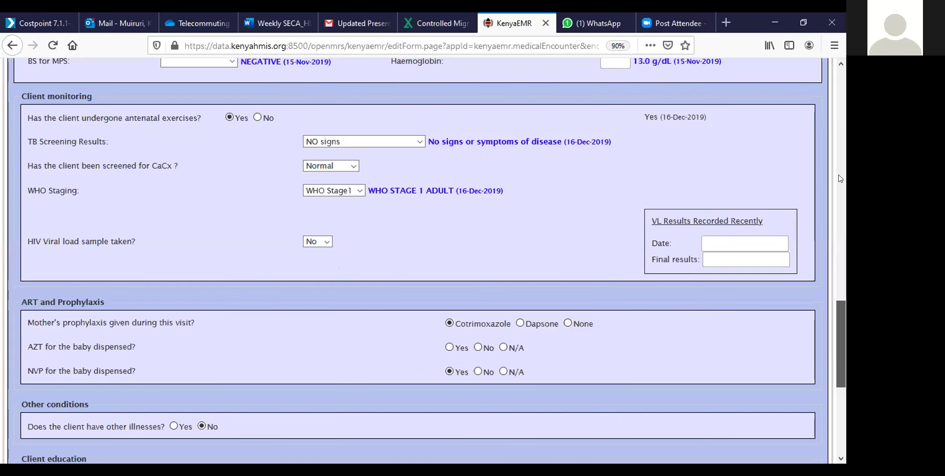
Review the antenatal form down to the 15-Jan-2020 next appointment, then discard changes.
left_click(839, 176)
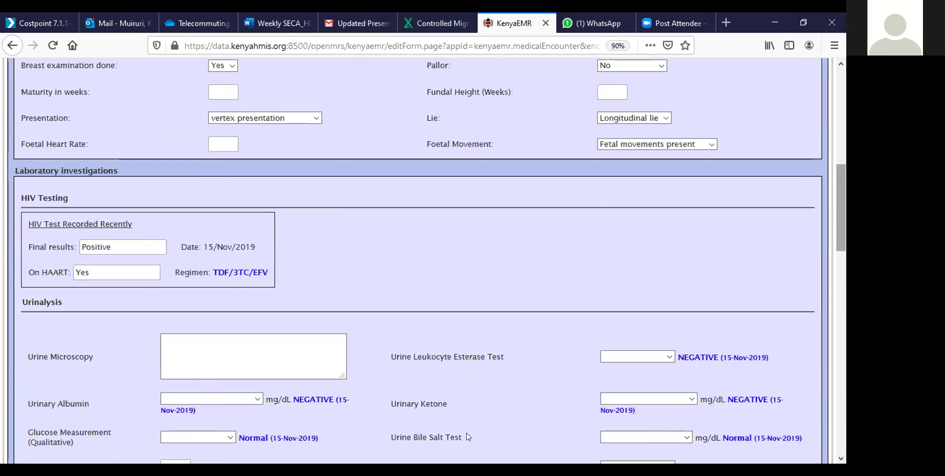
scroll(467, 433, "down", 10)
scroll(442, 445, "down", 5)
left_click(443, 445)
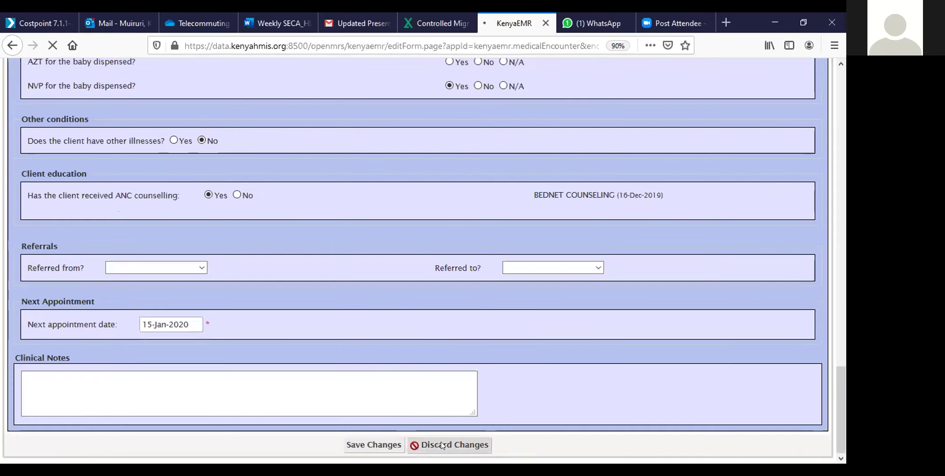
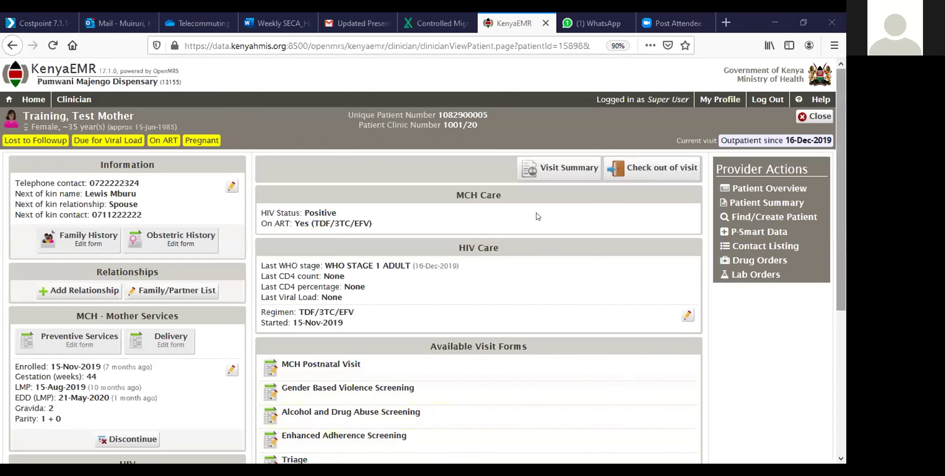
scroll(844, 216, "down", 2)
scroll(424, 260, "down", 2)
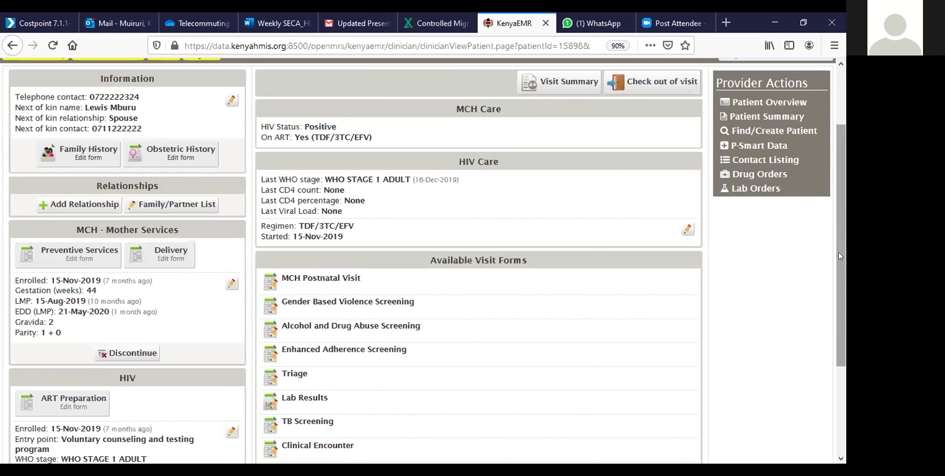
scroll(839, 255, "down", 2)
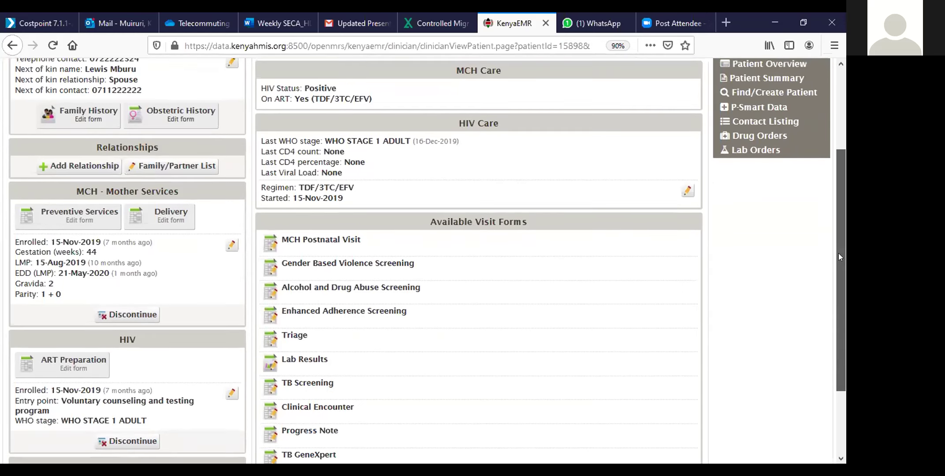
scroll(839, 253, "up", 6)
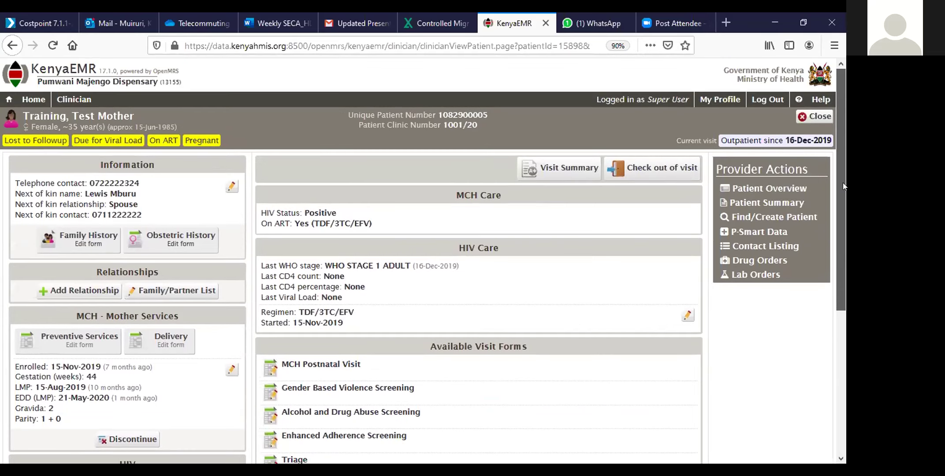
Check out the current visit, backdating its end date to 16-Dec-2019.
left_click(657, 167)
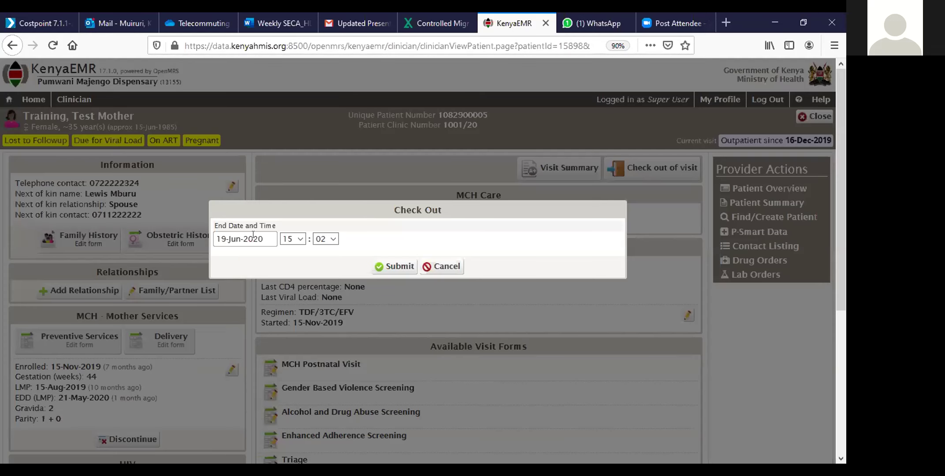
left_click(253, 237)
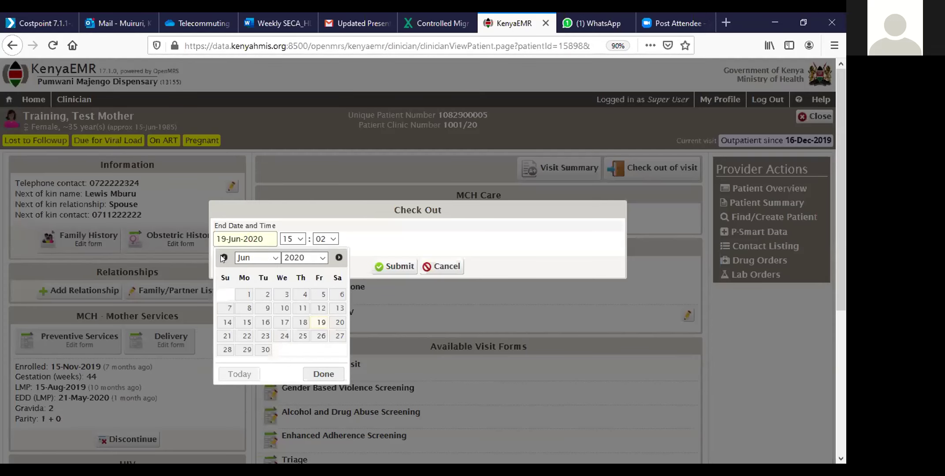
left_click(224, 258)
left_click(223, 258)
left_click(223, 258)
left_click(224, 257)
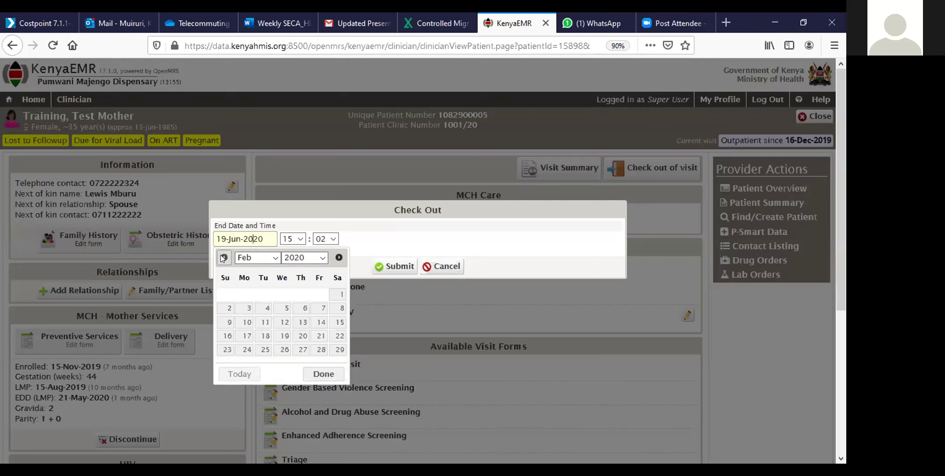
left_click(224, 258)
left_click(223, 258)
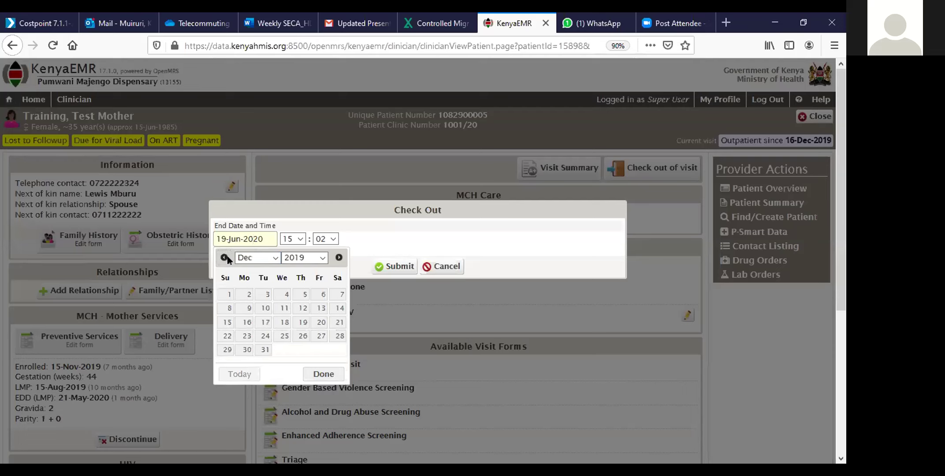
left_click(244, 323)
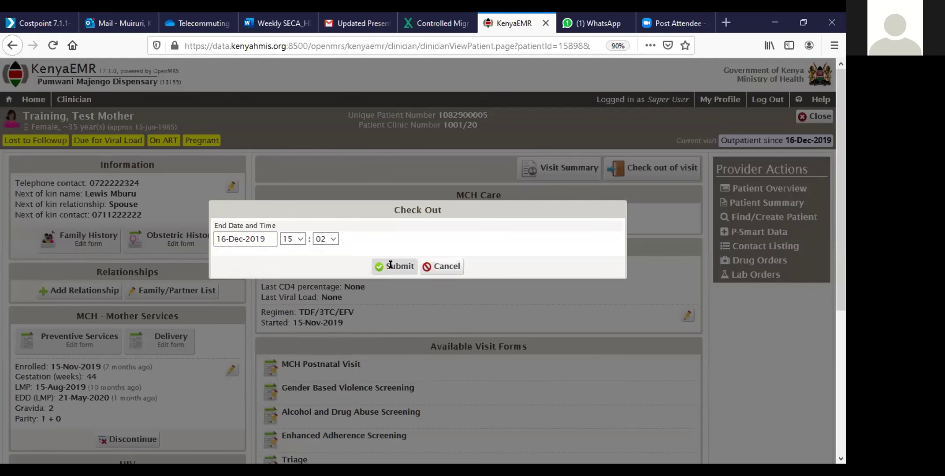
left_click(390, 265)
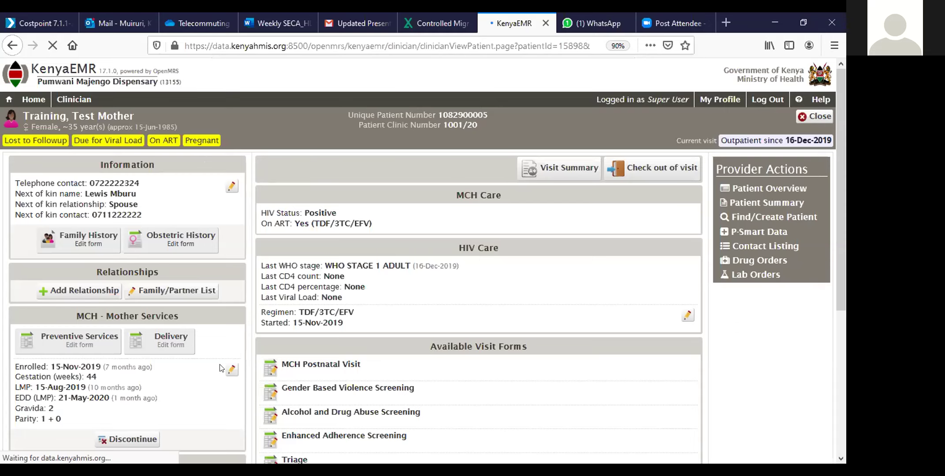
Leave the Delivery form for Home and open the patient's Registration page.
left_click(163, 343)
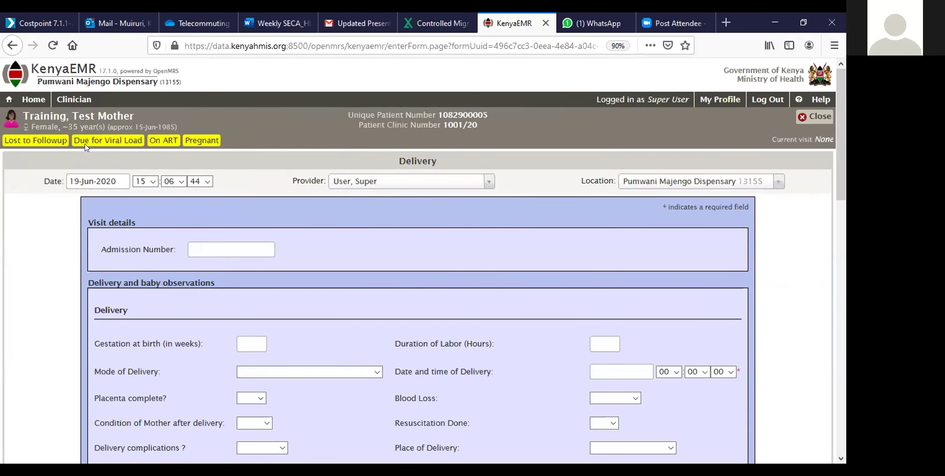
left_click(28, 99)
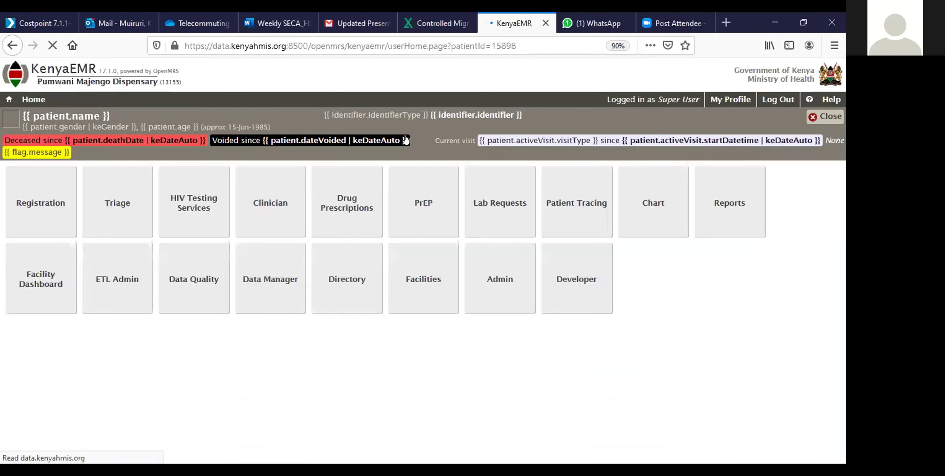
left_click(43, 190)
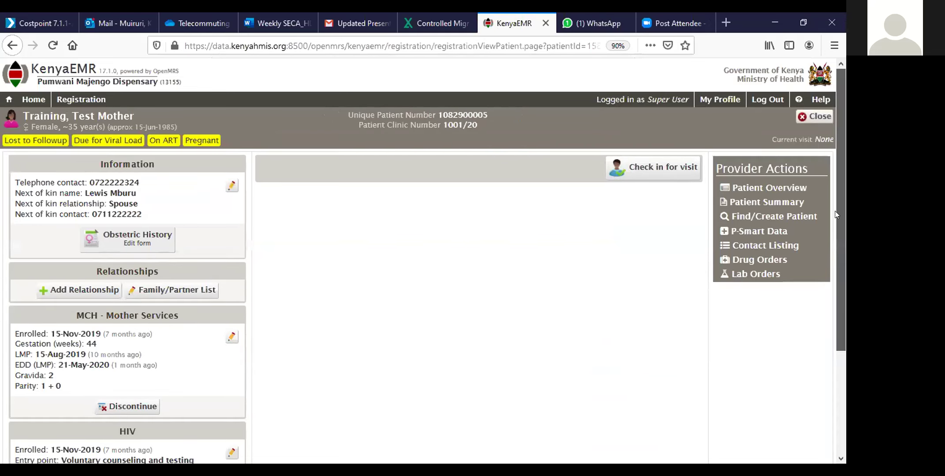
Check the patient in for an Outpatient visit starting 15-Apr-2020.
scroll(835, 211, "down", 3)
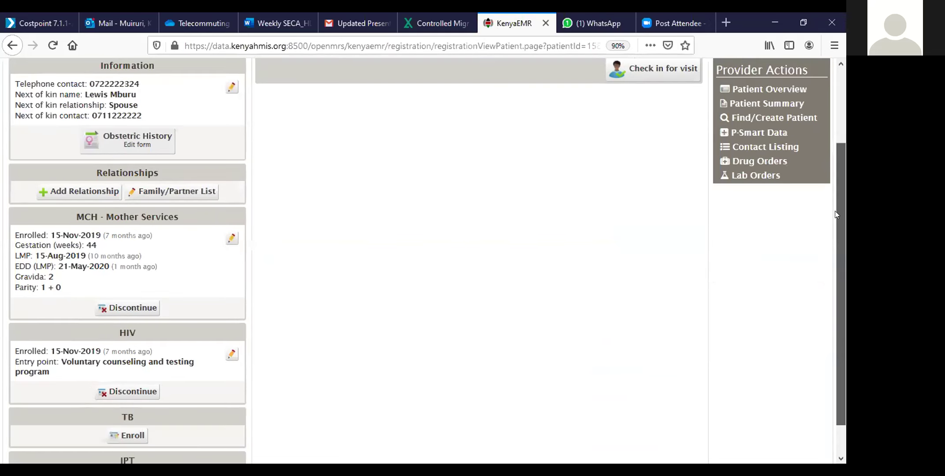
scroll(835, 214, "up", 3)
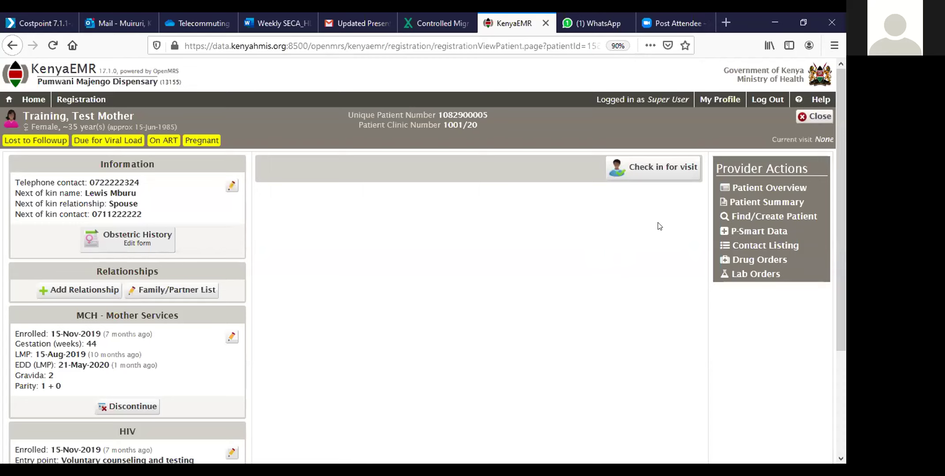
left_click(660, 171)
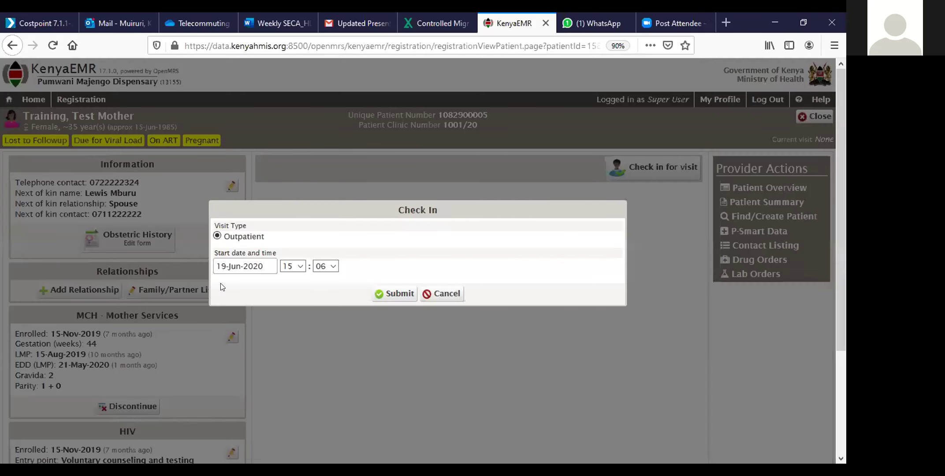
left_click(248, 266)
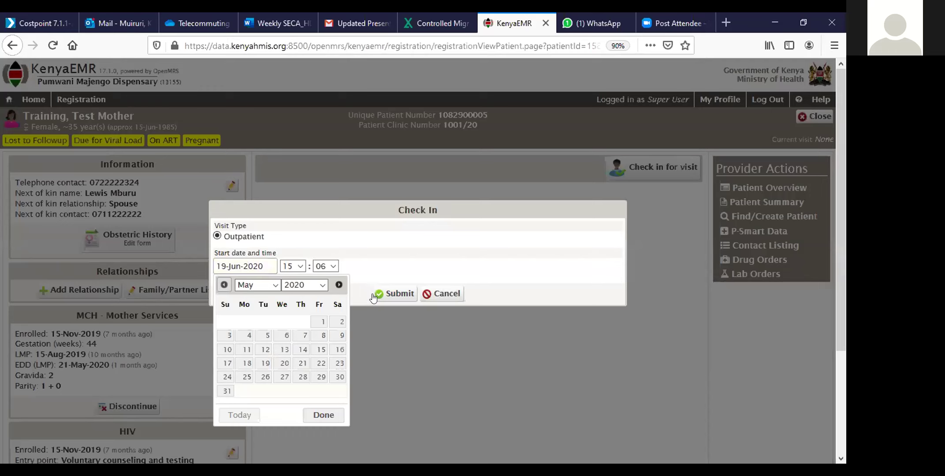
left_click(392, 295)
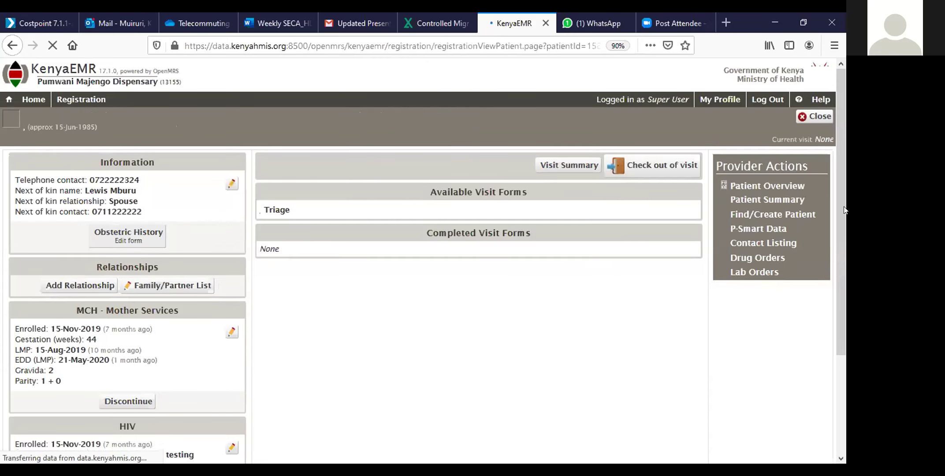
Open the patient's Clinician dashboard for the 15-Apr-2020 outpatient visit.
scroll(844, 195, "down", 3)
scroll(844, 192, "up", 2)
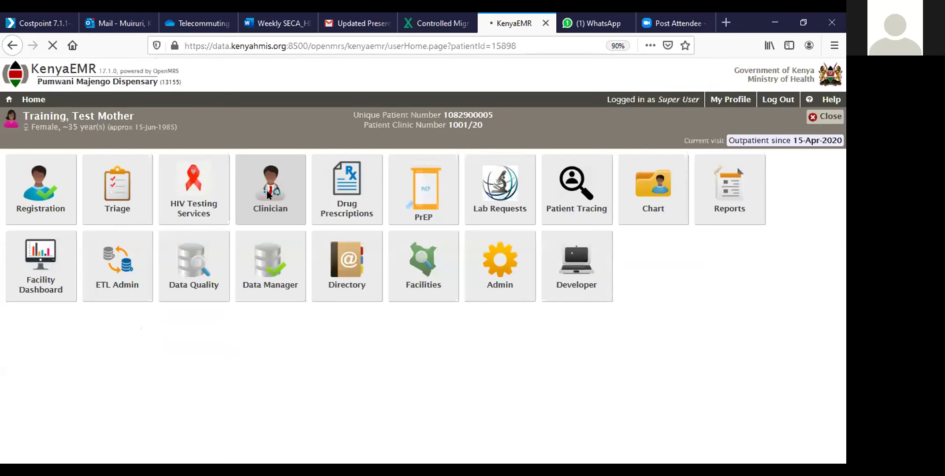
left_click(269, 195)
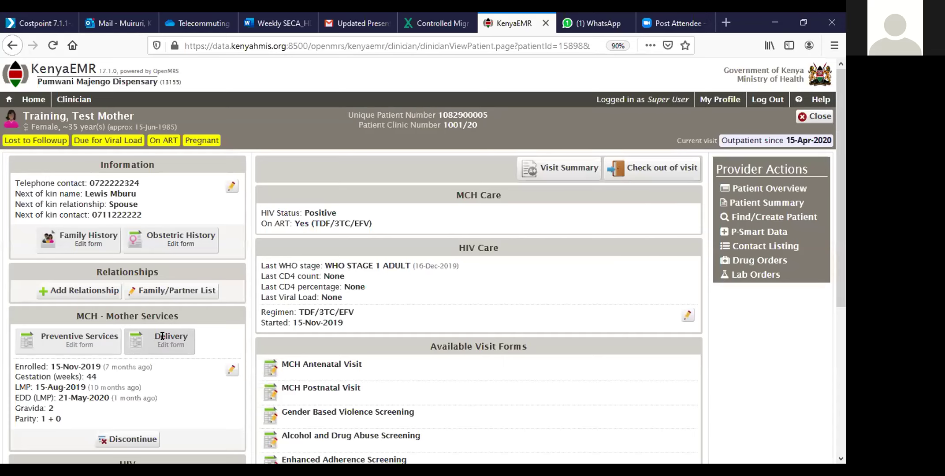
Open the Delivery form and enter the patient's Admission Number.
left_click(180, 325)
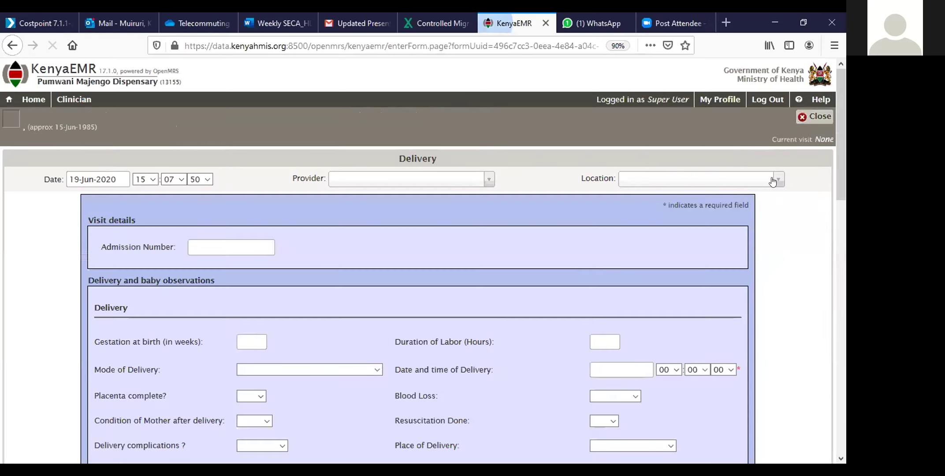
scroll(845, 173, "down", 3)
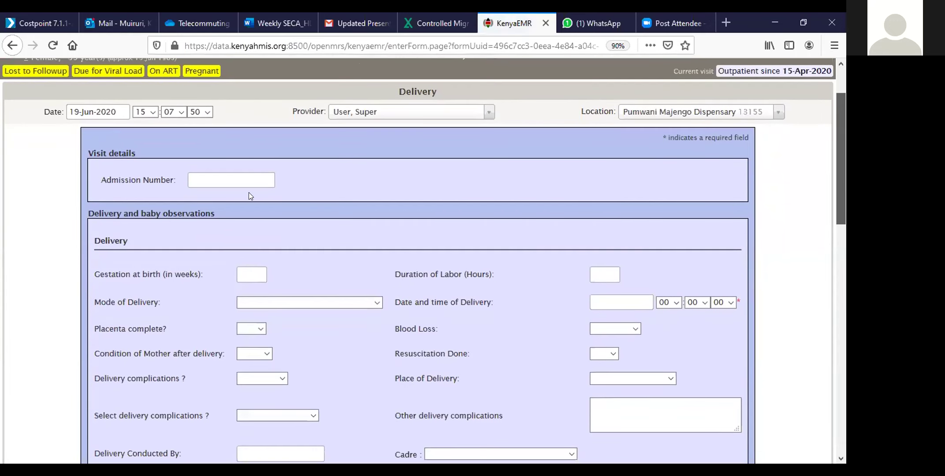
left_click(198, 175)
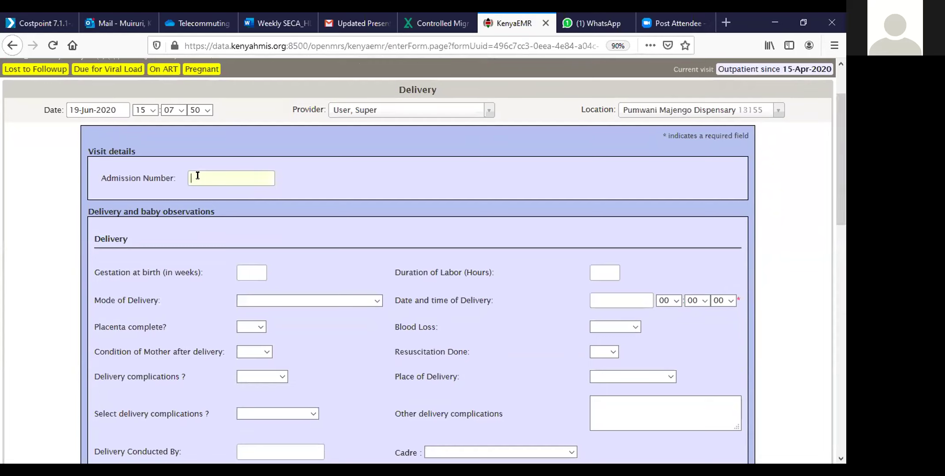
type("250/20")
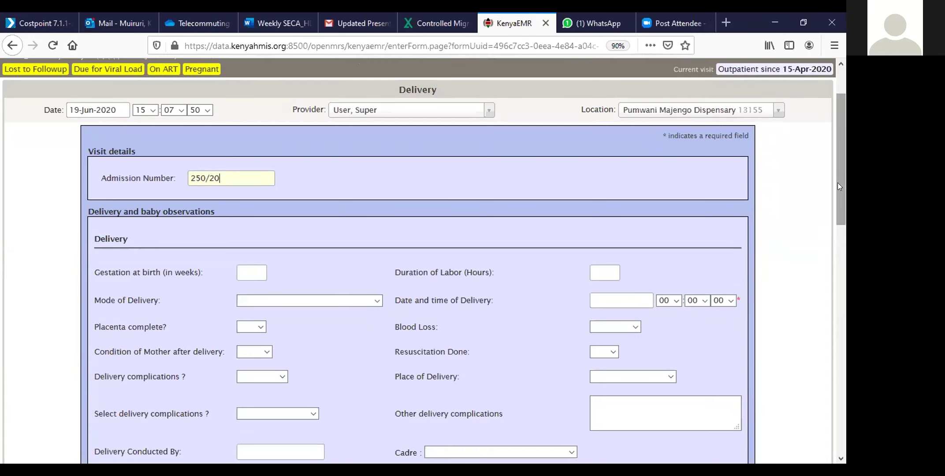
left_click_drag(837, 183, 838, 217)
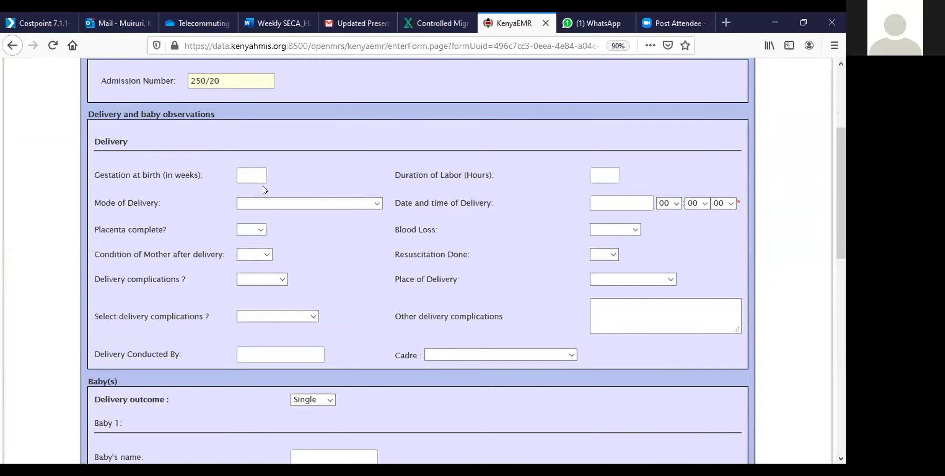
Enter gestation at birth of 38 weeks and labour duration of 8 hours.
left_click(252, 171)
type("38")
left_click(600, 177)
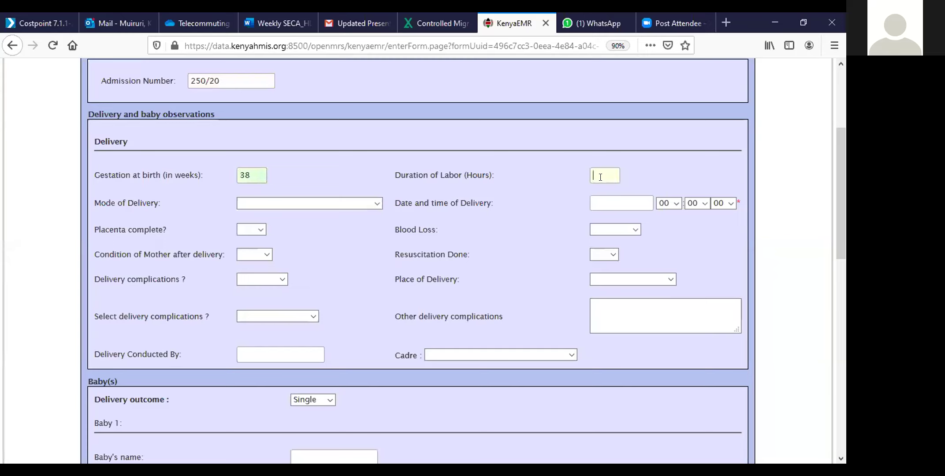
type("1")
key("BackSpace")
type("8")
Set Mode of Delivery to SVD with delivery date 15-Apr-2020.
left_click(377, 204)
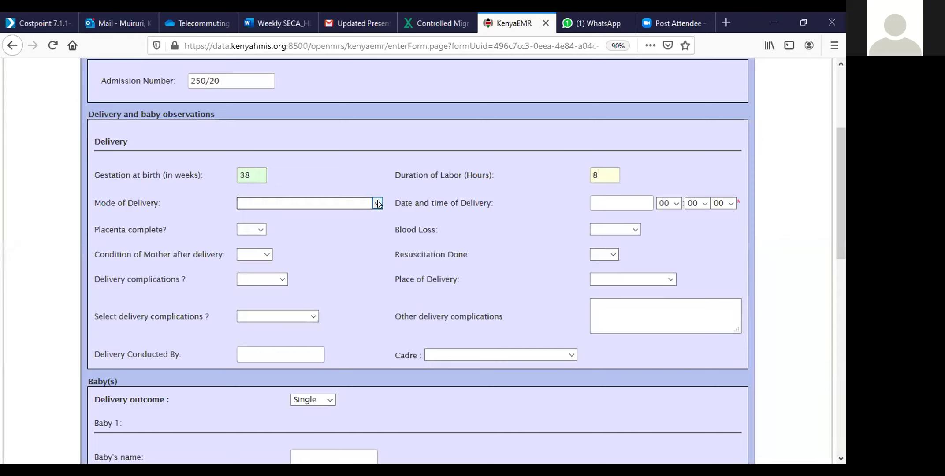
left_click(377, 203)
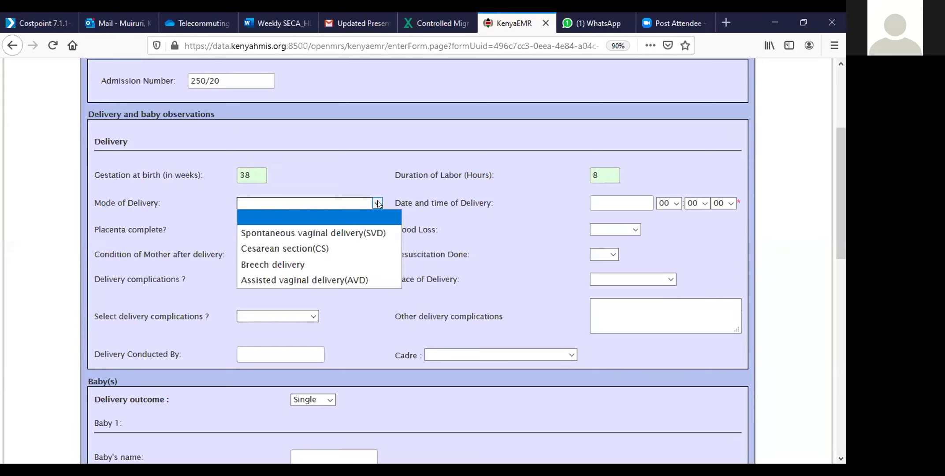
left_click(322, 233)
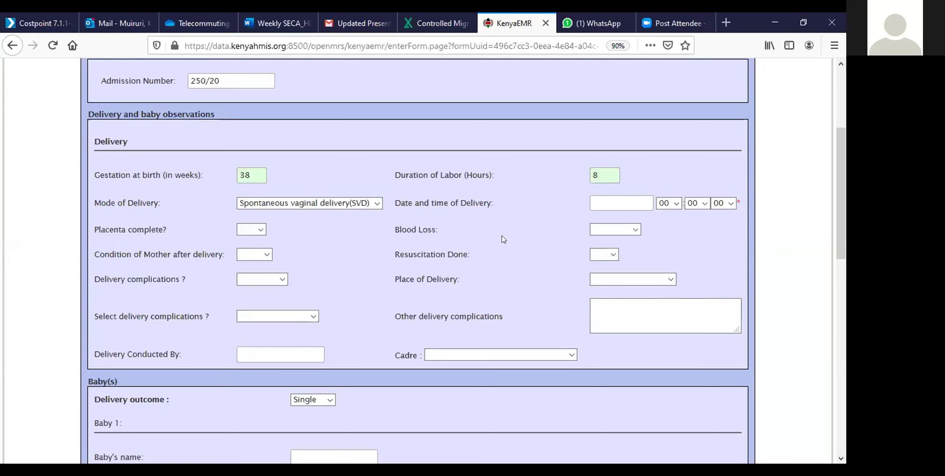
left_click(620, 201)
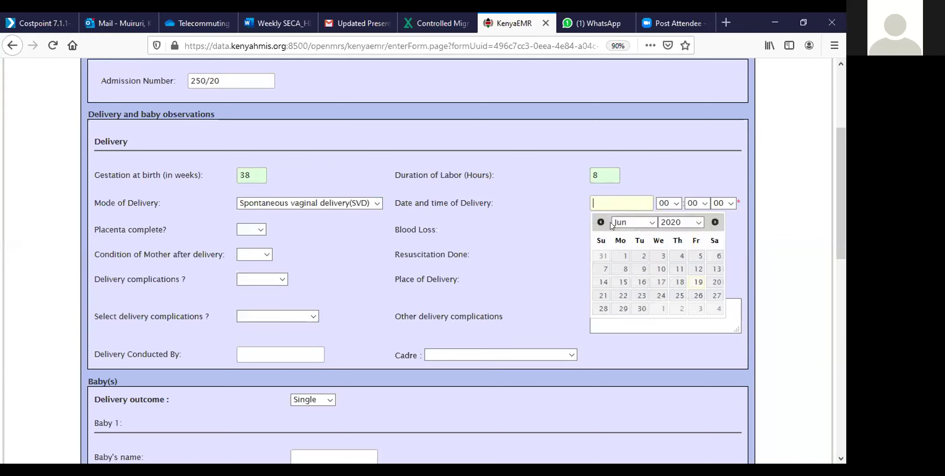
left_click(601, 222)
left_click(601, 223)
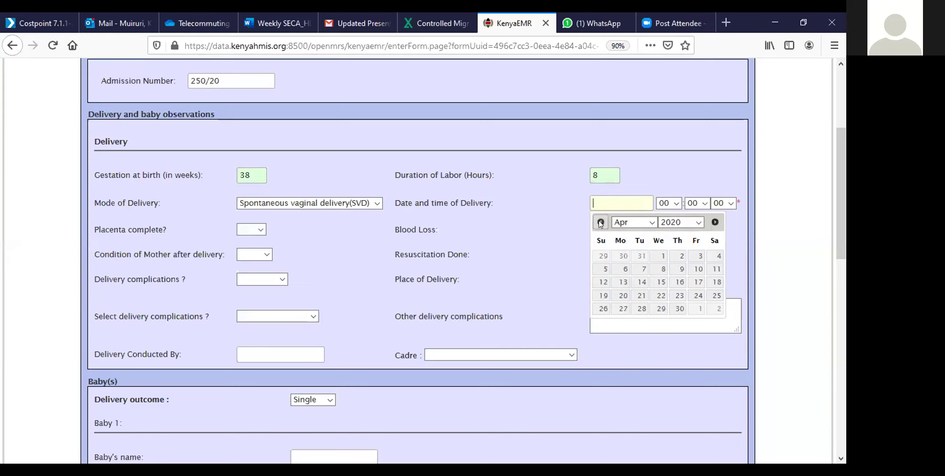
left_click(657, 282)
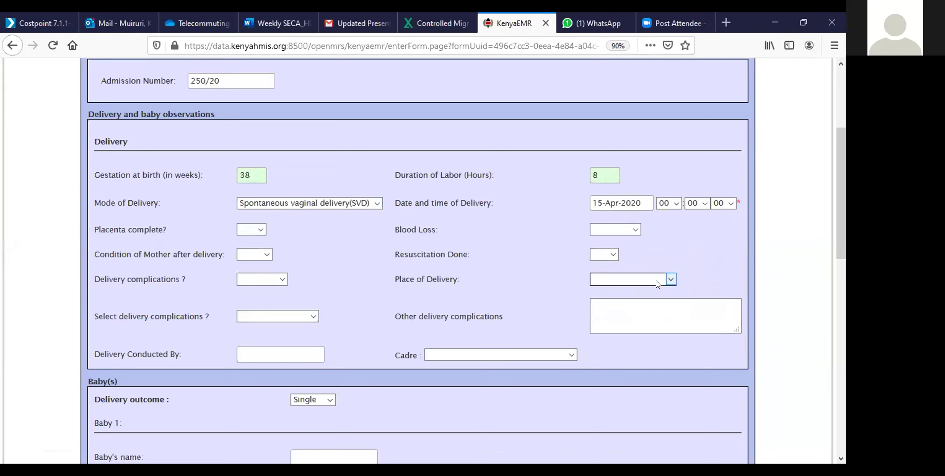
Record placenta complete Yes, Mild blood loss, mother Alive, and resuscitation done Yes.
left_click(262, 230)
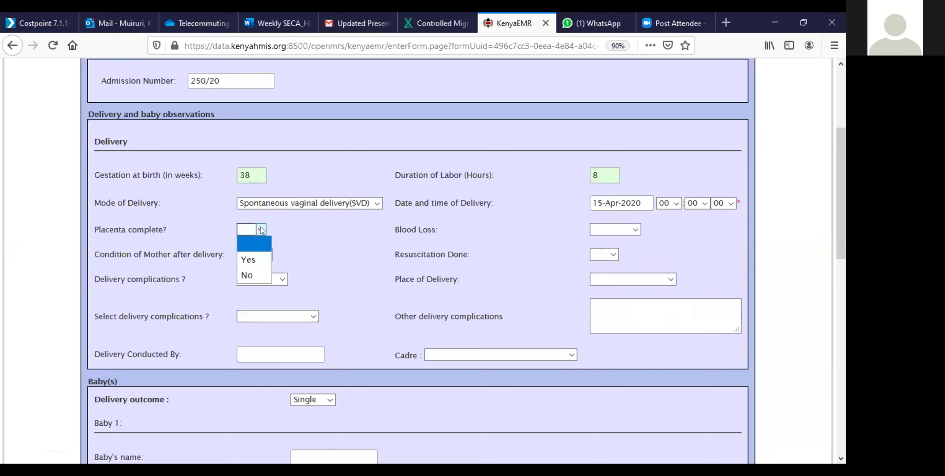
left_click(253, 258)
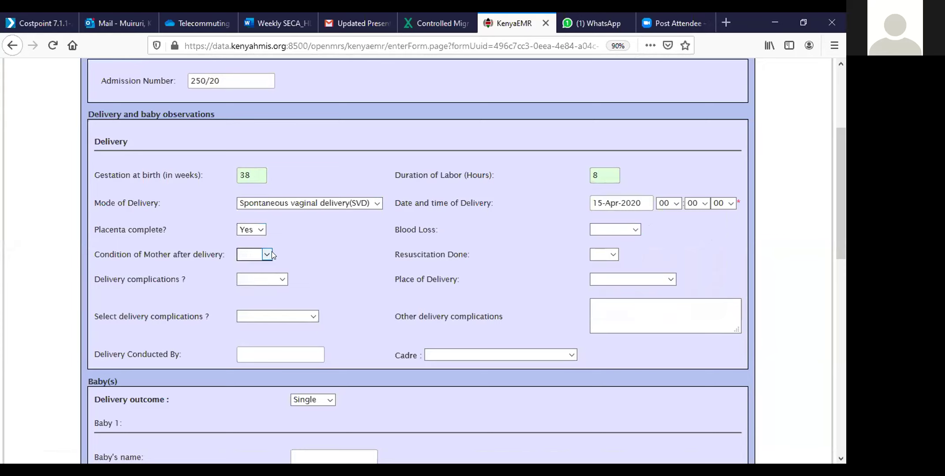
left_click(636, 229)
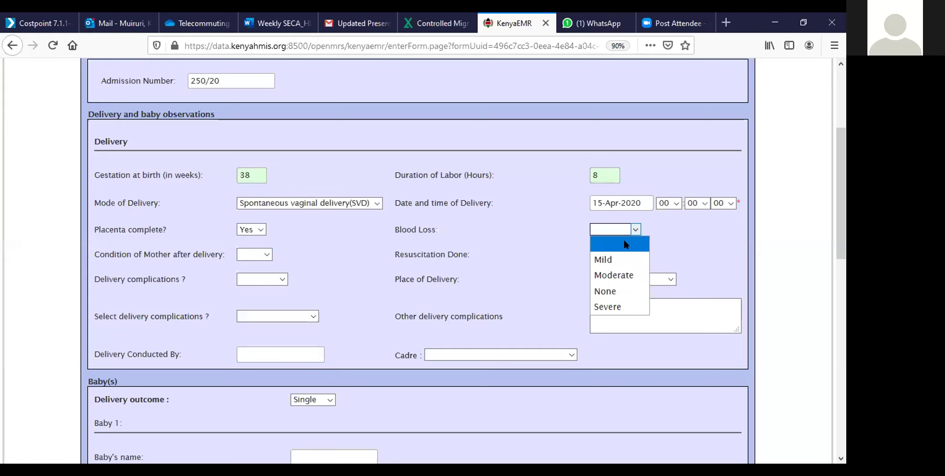
left_click(608, 259)
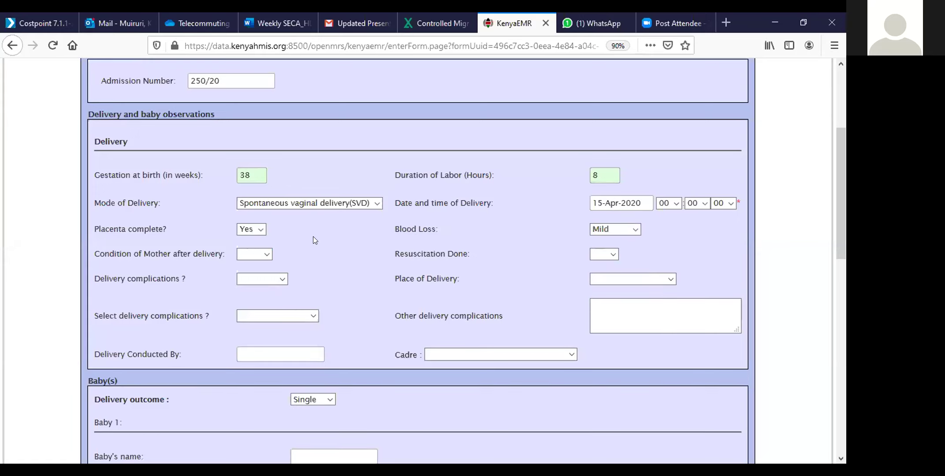
left_click(267, 254)
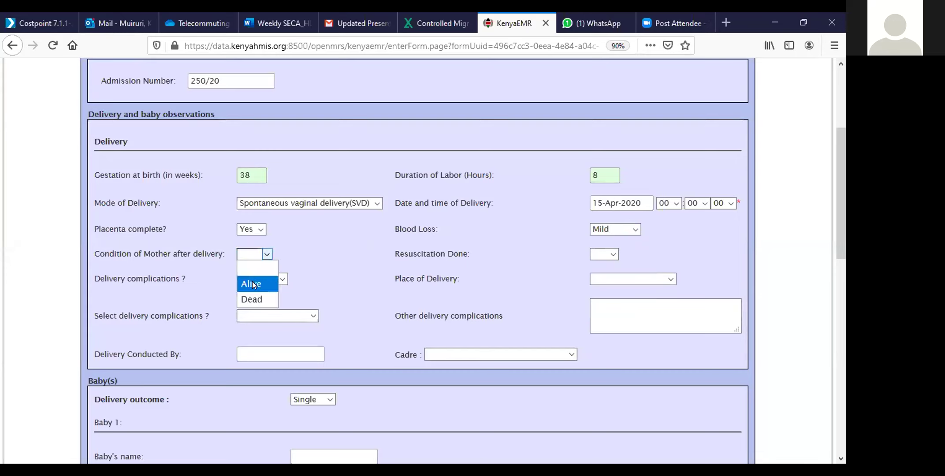
left_click(253, 284)
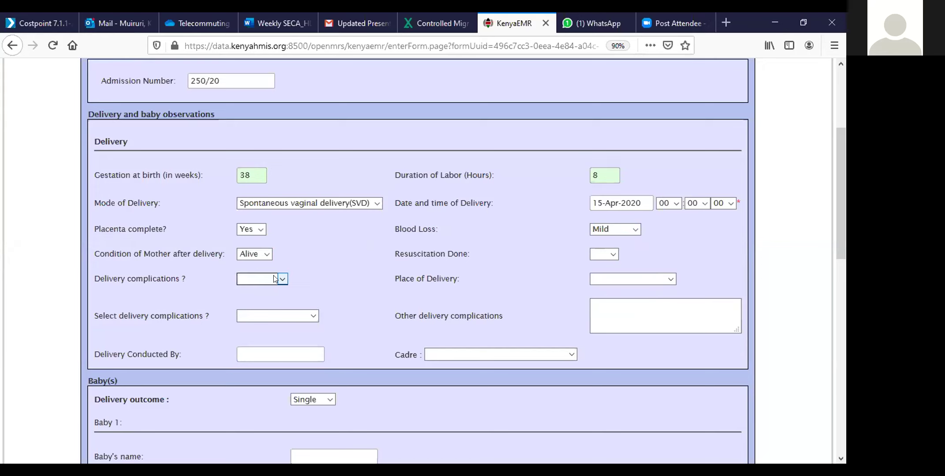
left_click(614, 255)
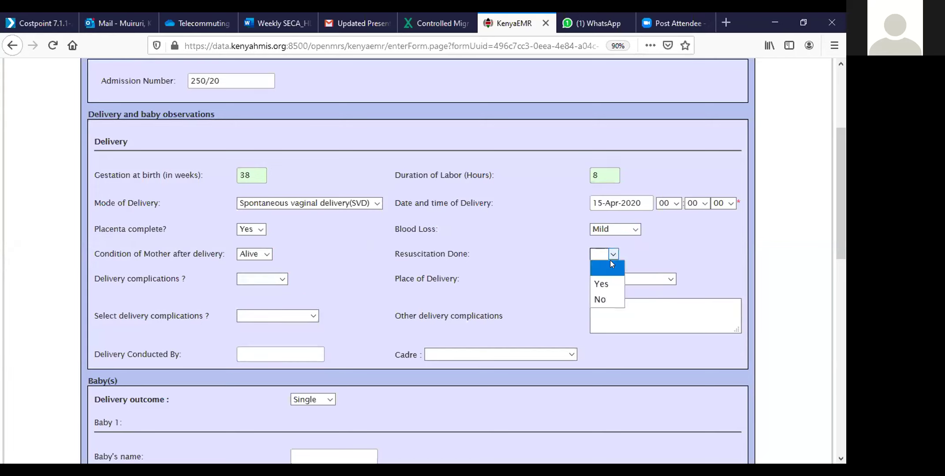
left_click(600, 283)
Set Place of Delivery to Facility and Delivery complications to No.
left_click(282, 279)
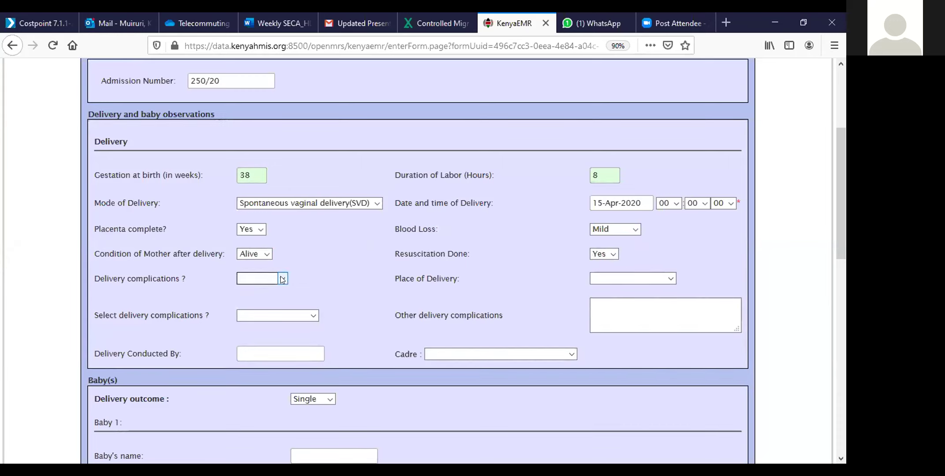
left_click(282, 279)
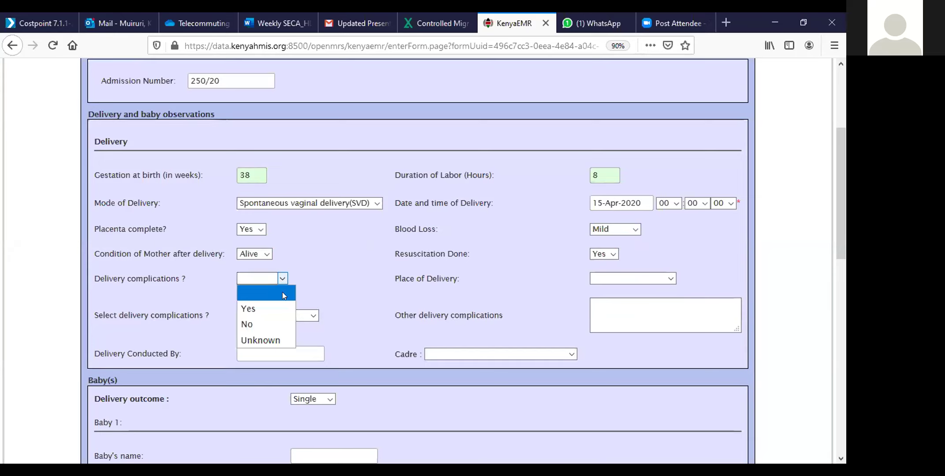
left_click(242, 309)
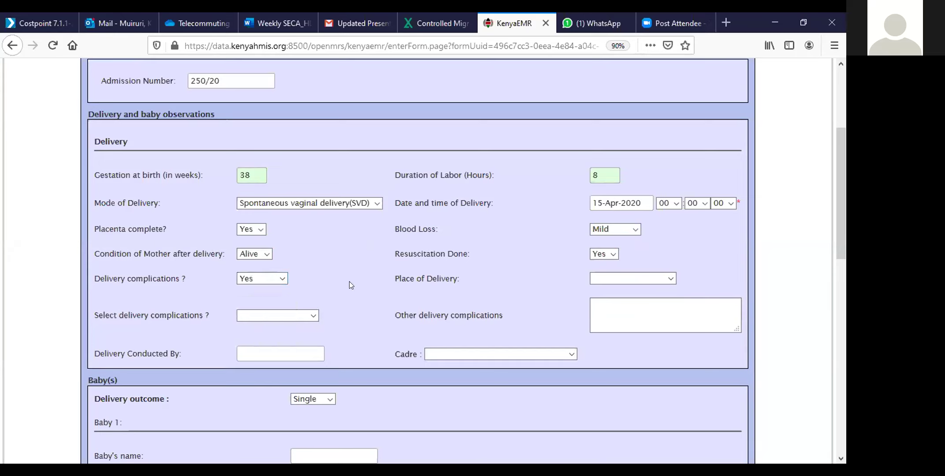
left_click(665, 279)
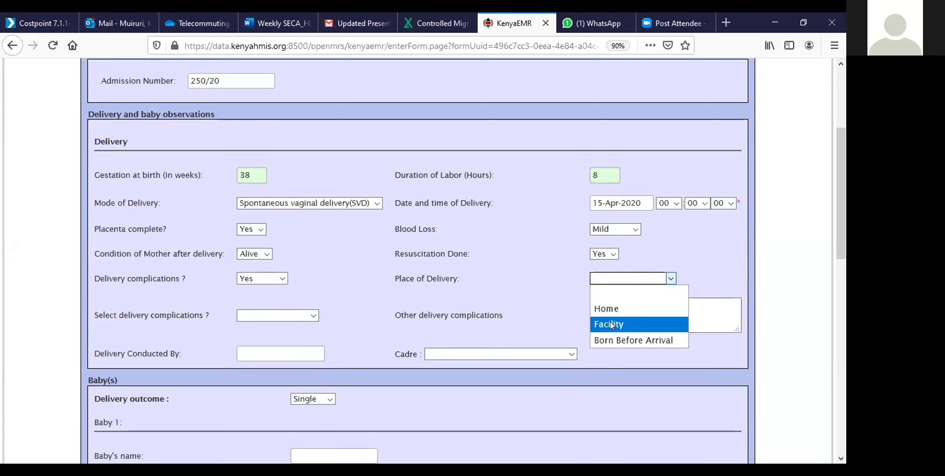
left_click(610, 325)
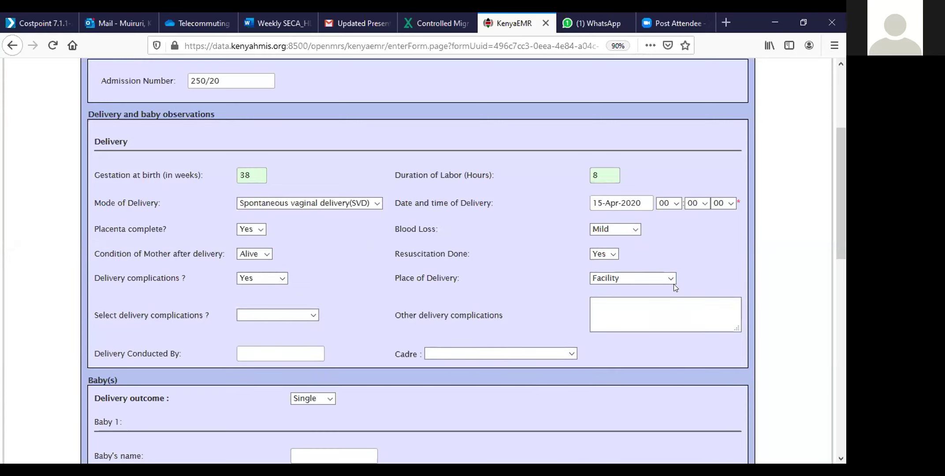
left_click(669, 278)
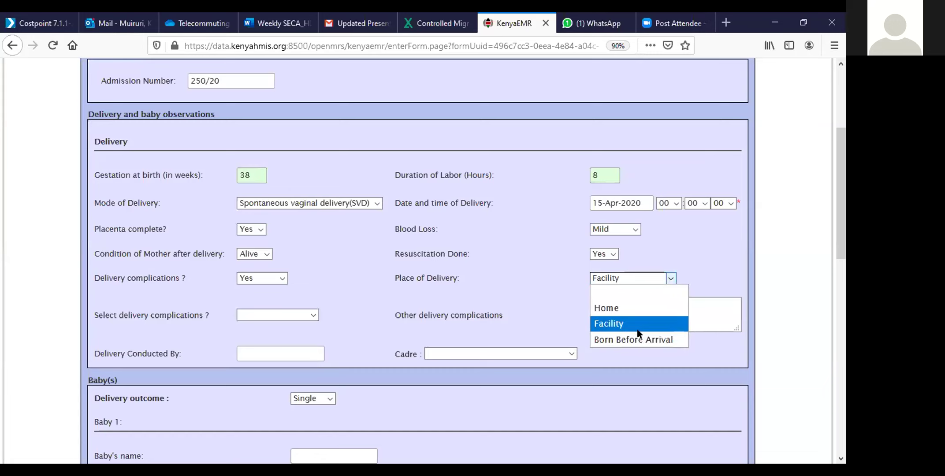
left_click(556, 295)
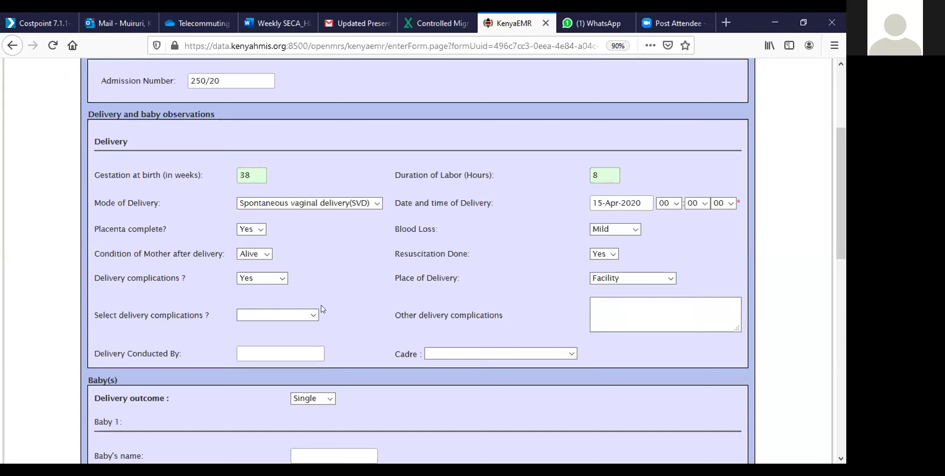
left_click(282, 278)
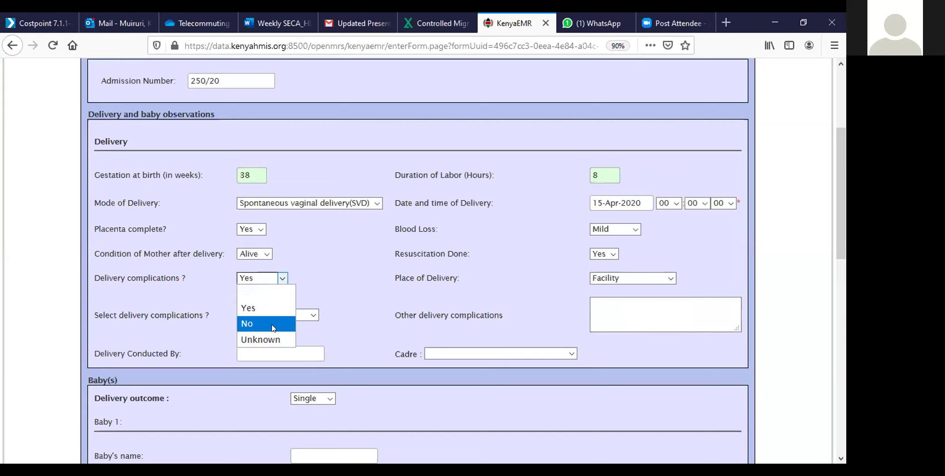
left_click(271, 324)
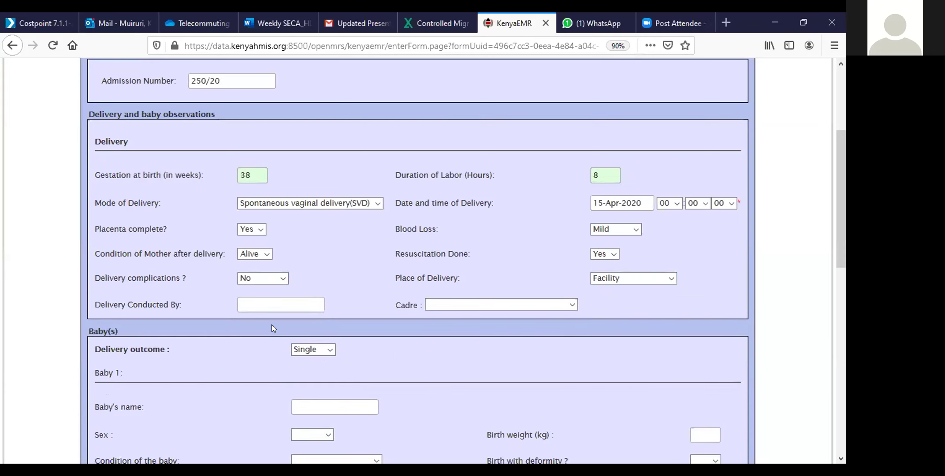
left_click(284, 278)
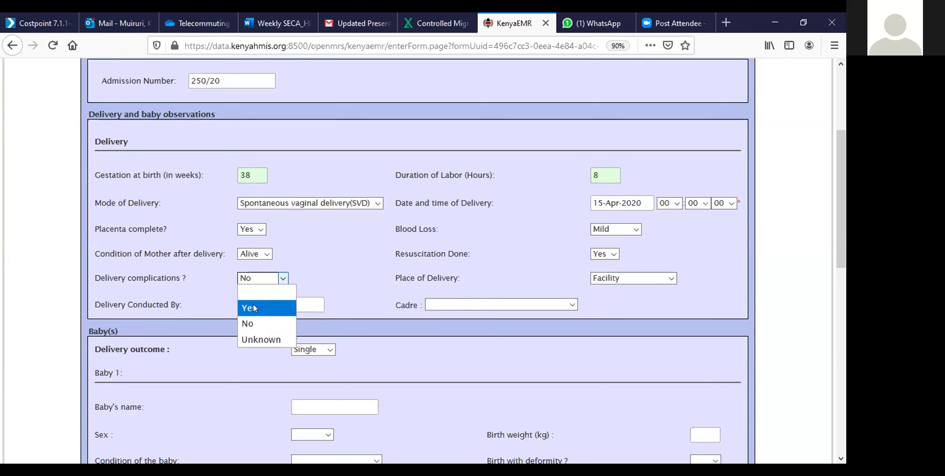
Set Delivery complications to Yes with Eclampsia selected.
left_click(254, 308)
left_click(312, 315)
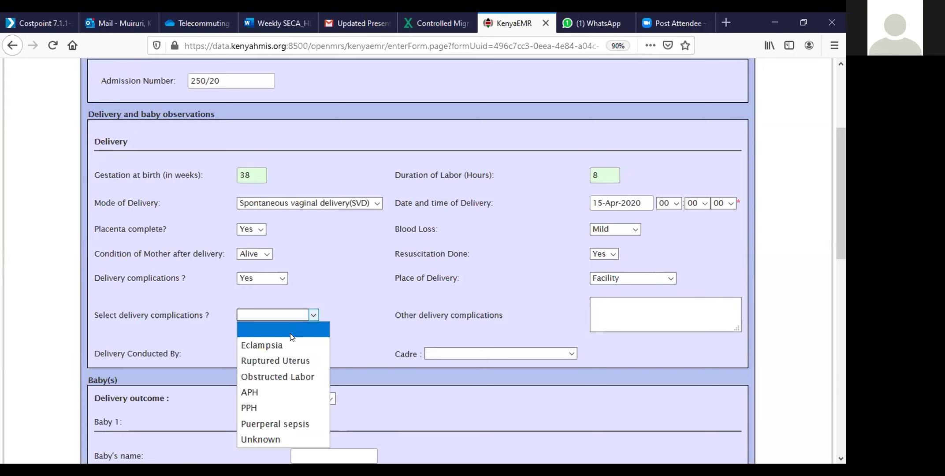
left_click(262, 345)
left_click(605, 310)
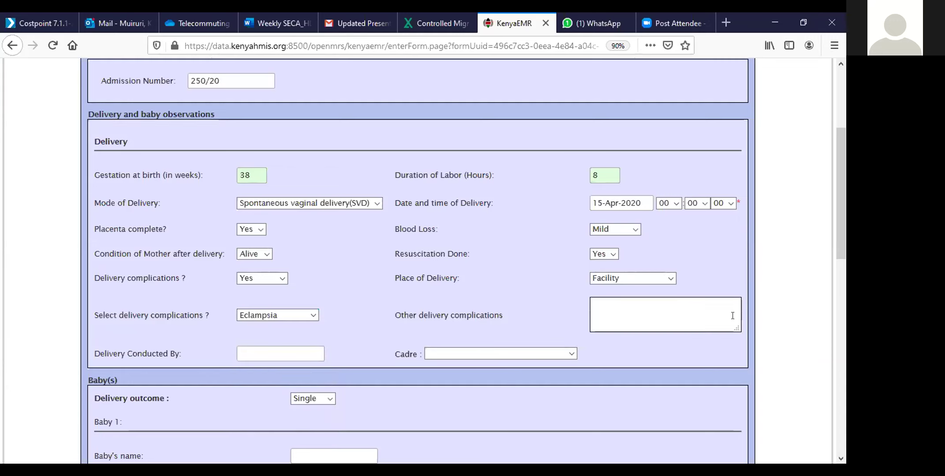
Enter the delivery conductor's name and set their cadre to Midwife.
left_click(264, 350)
type("A")
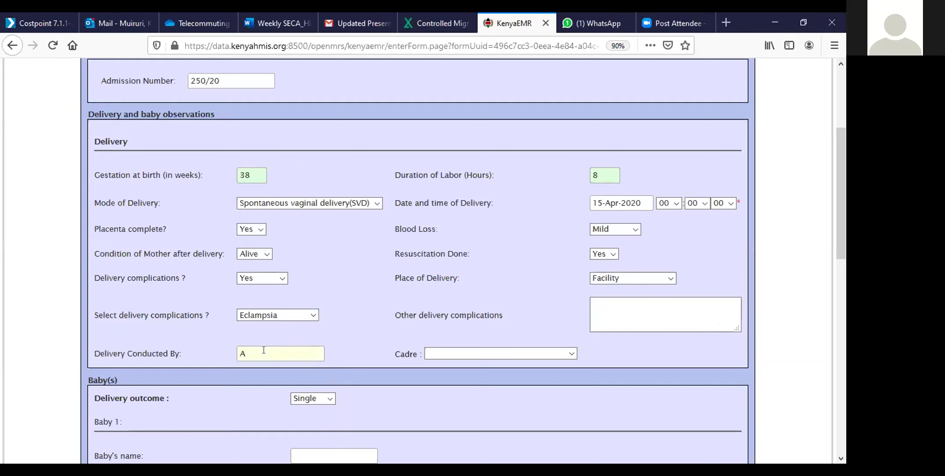
type("nn")
left_click(571, 355)
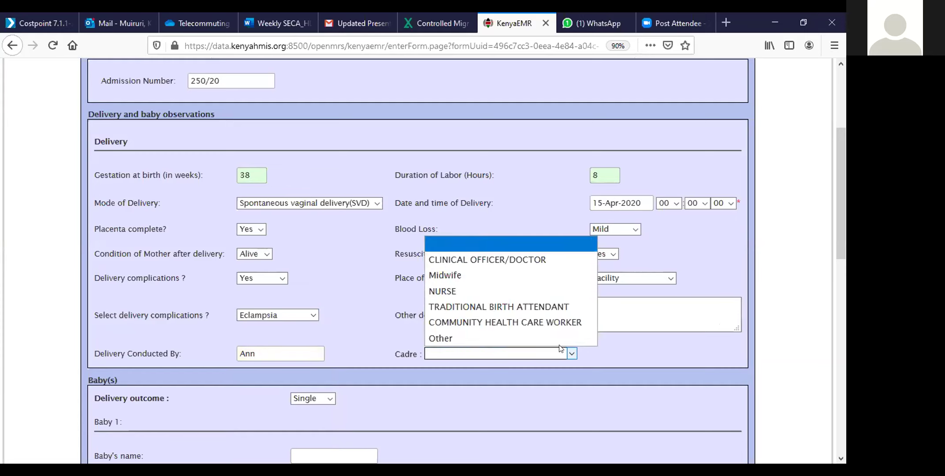
left_click(503, 278)
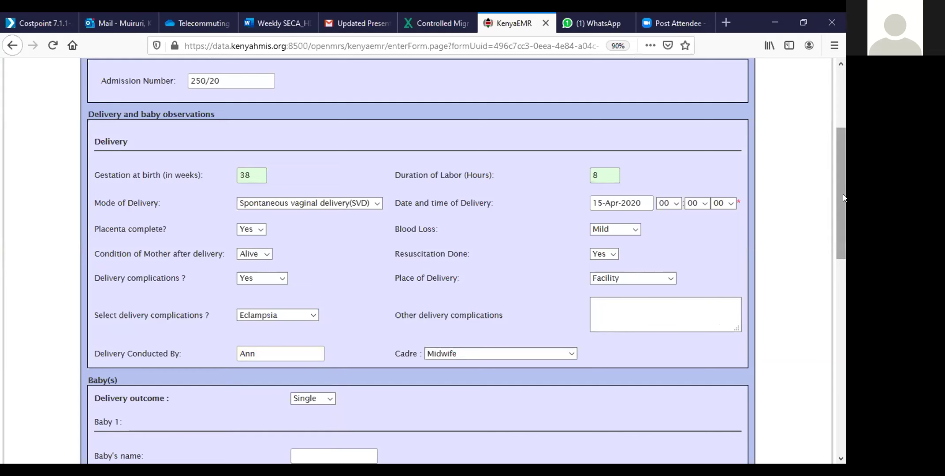
left_click_drag(843, 194, 844, 263)
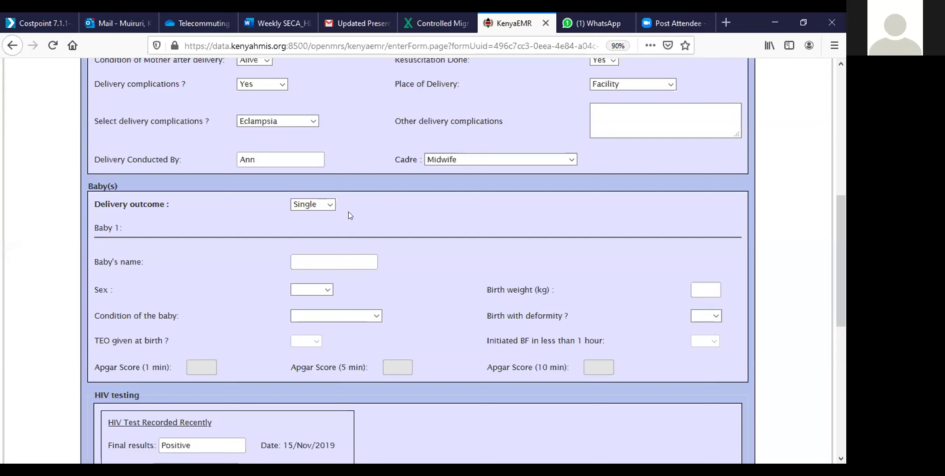
left_click(329, 205)
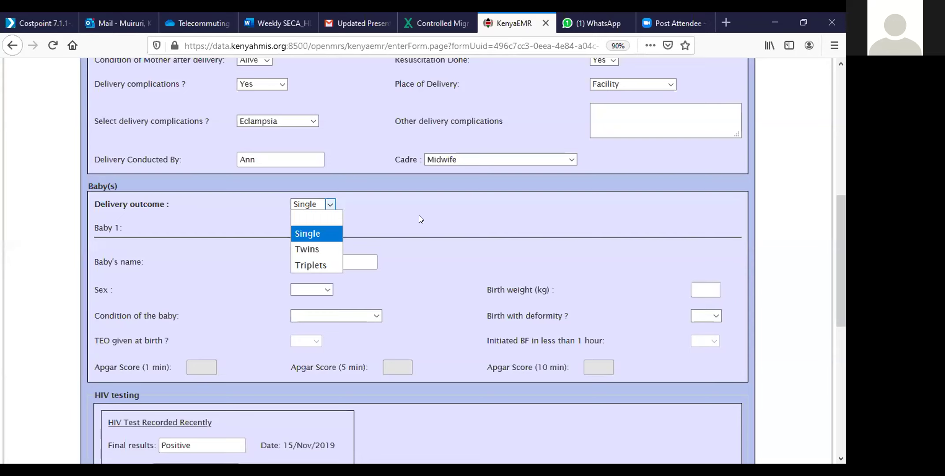
left_click(420, 216)
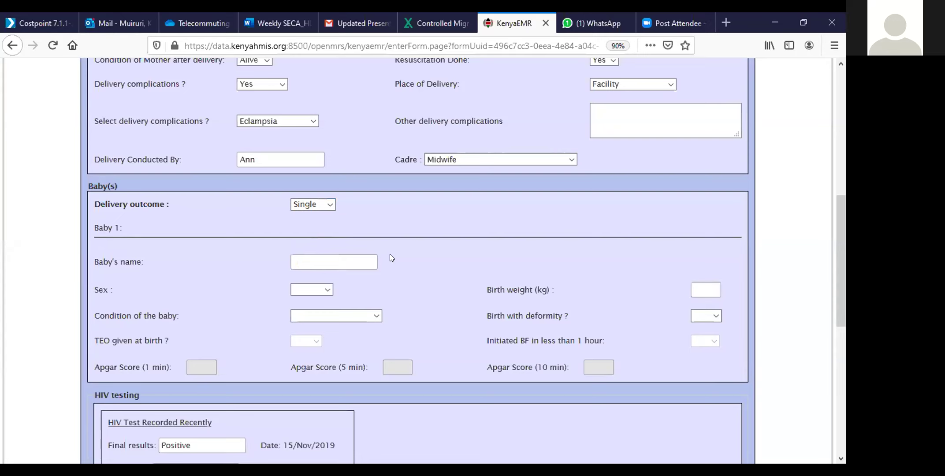
left_click(294, 256)
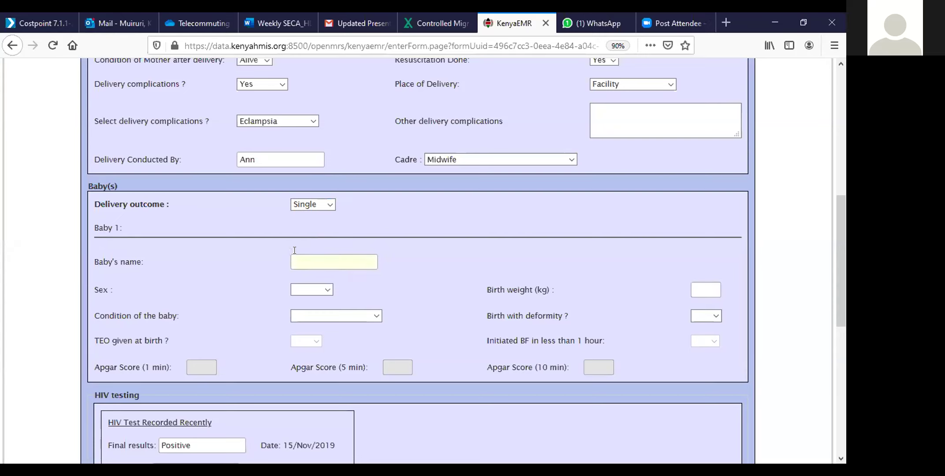
left_click(329, 205)
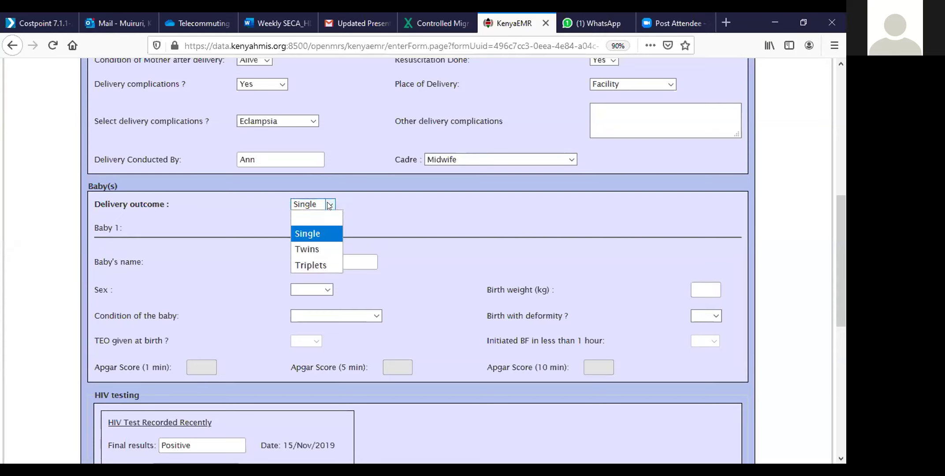
left_click(310, 264)
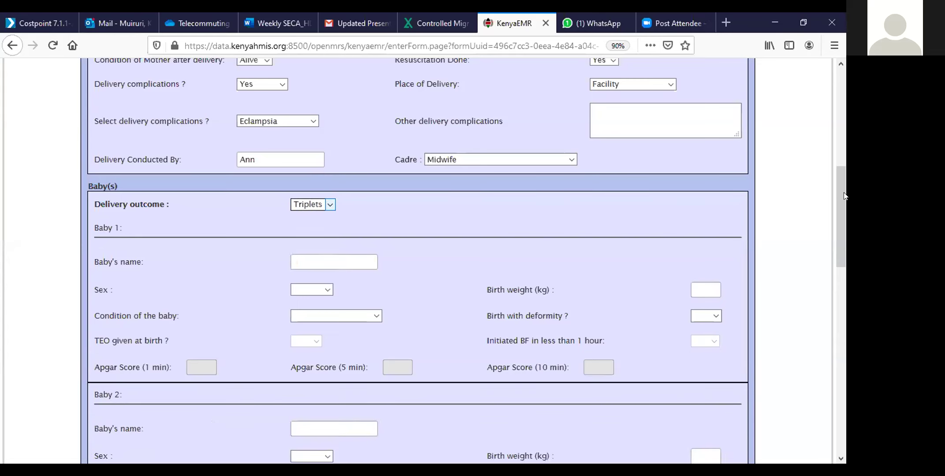
scroll(840, 220, "down", 3)
scroll(844, 242, "down", 5)
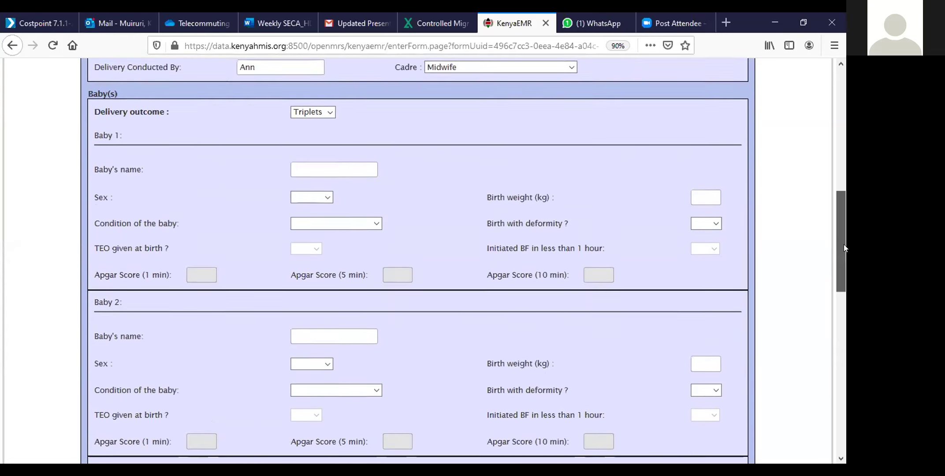
scroll(845, 278, "down", 2)
scroll(844, 292, "down", 5)
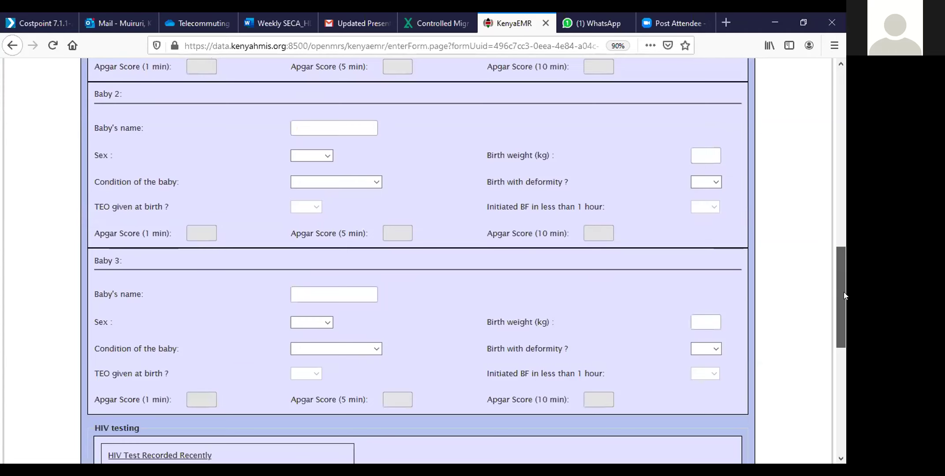
scroll(844, 292, "up", 12)
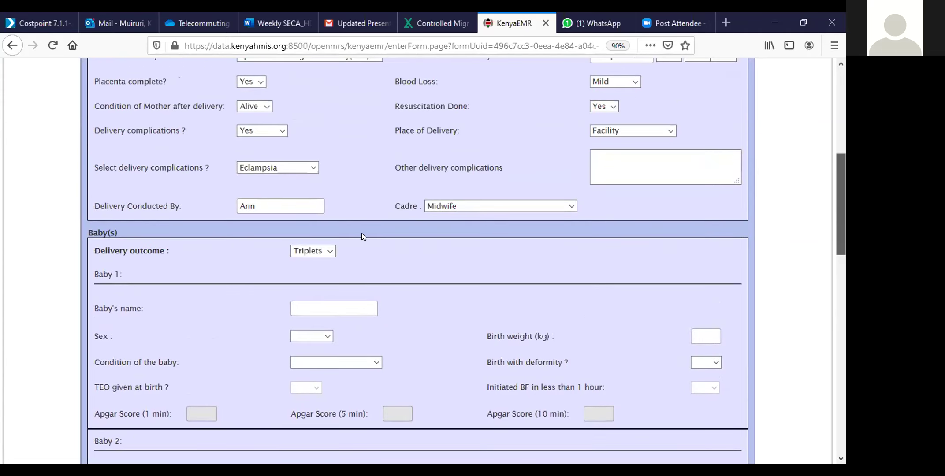
left_click(331, 249)
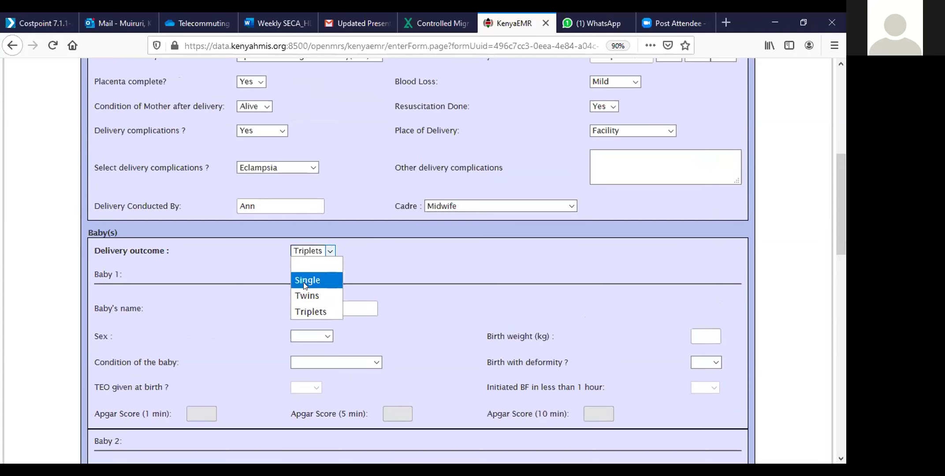
key("Return")
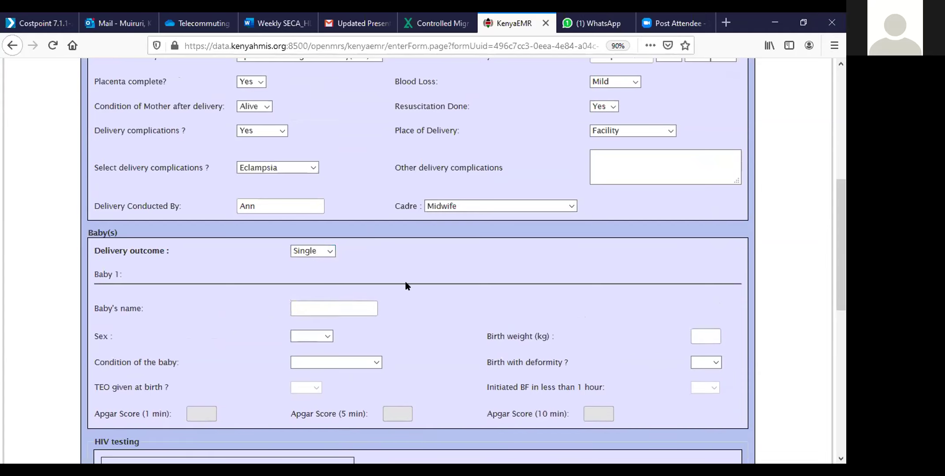
Enter baby 1's name and set the sex to Male.
left_click(337, 305)
type("Baby Training")
left_click(328, 336)
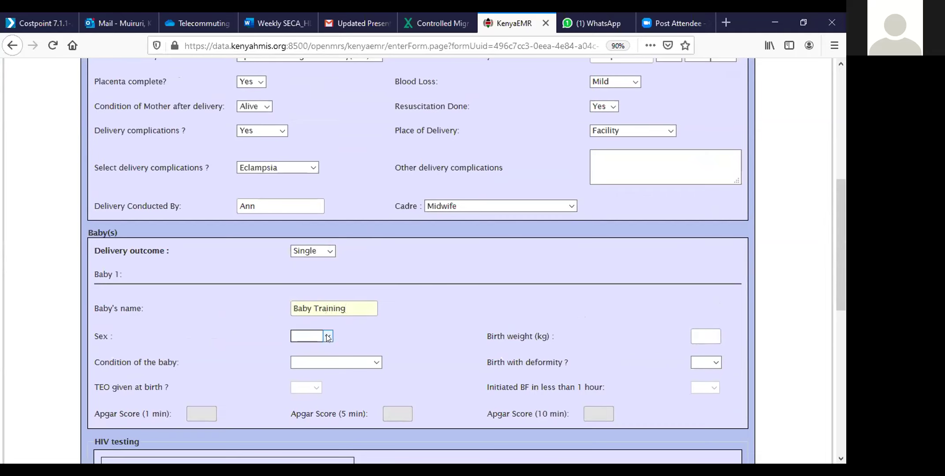
left_click(328, 337)
key("Down")
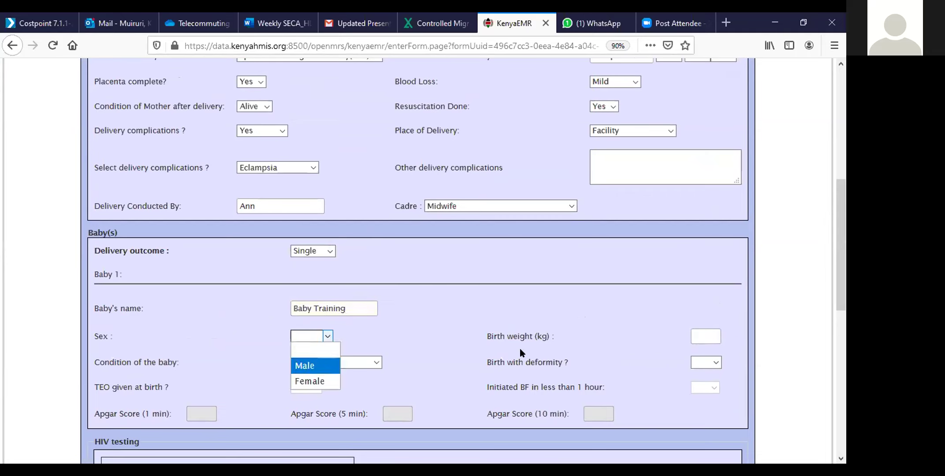
key("Return")
Record Live birth, TEO given Yes, birth weight 3.2 kg, and no deformity.
left_click(378, 360)
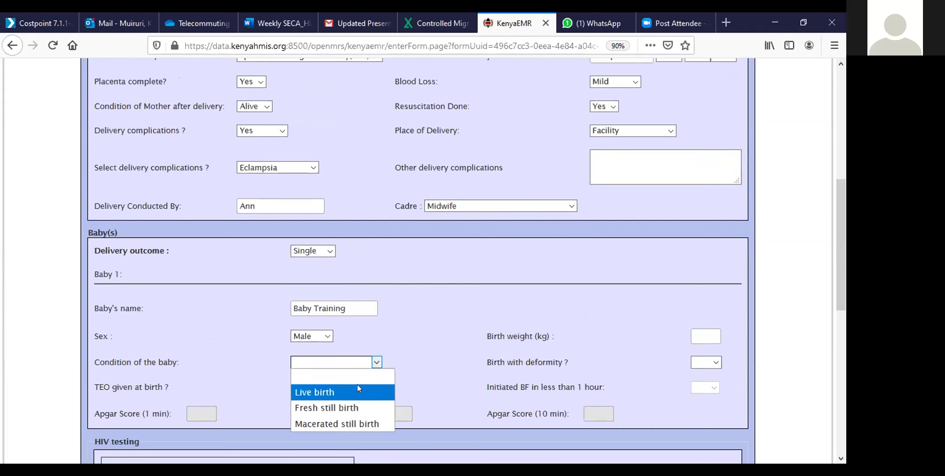
left_click(358, 390)
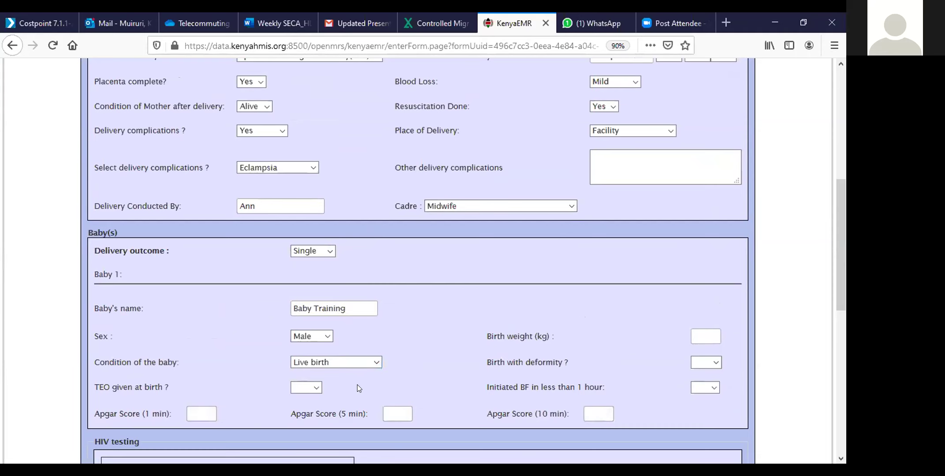
left_click(377, 362)
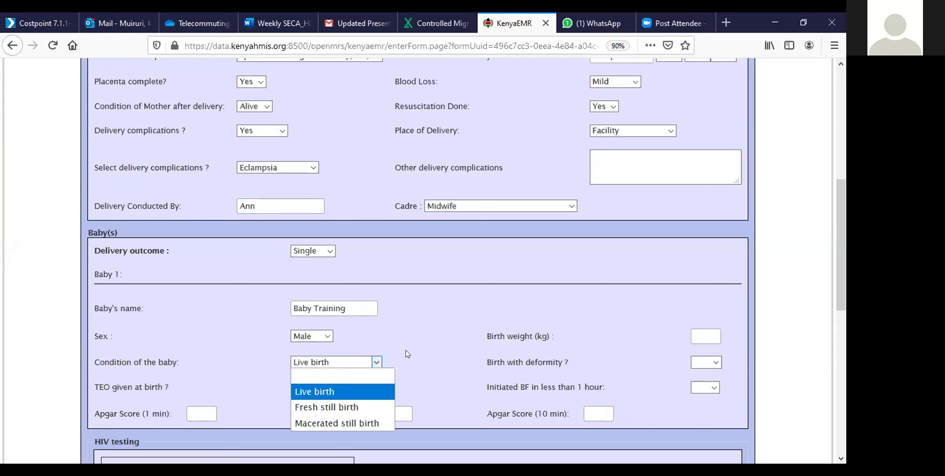
key("Tab")
key("alt+Down")
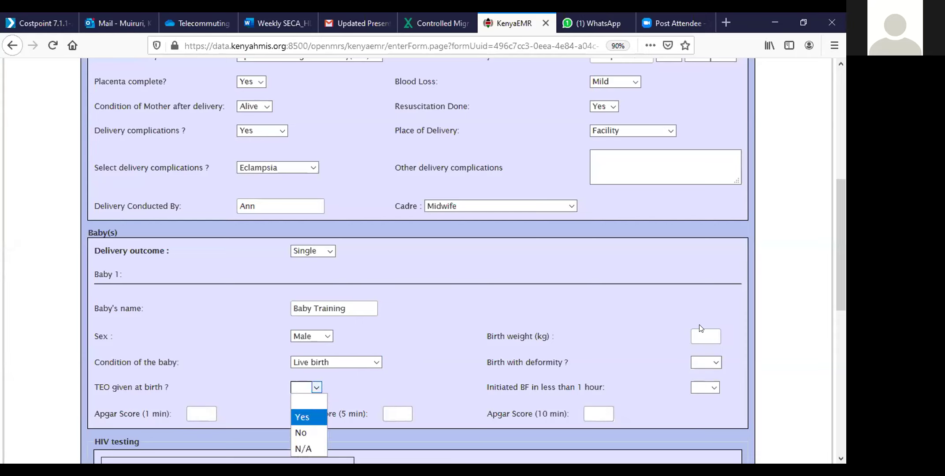
key("Return")
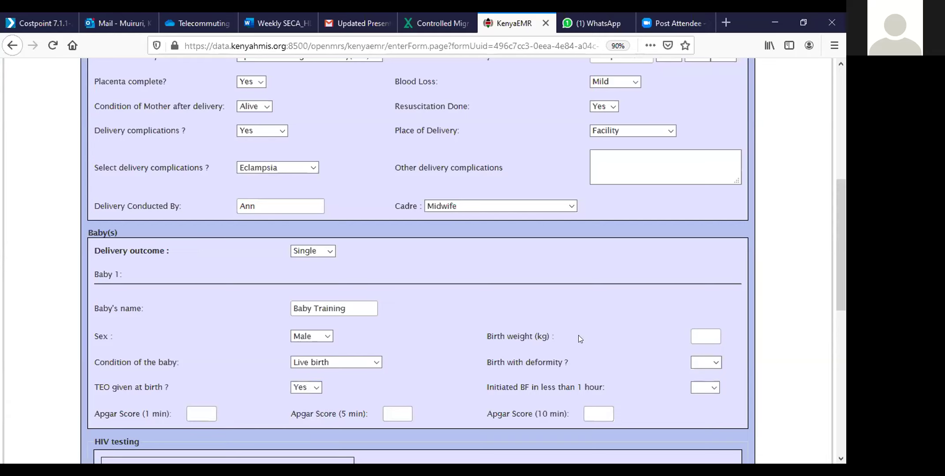
type("3.2")
key("Tab")
key("n")
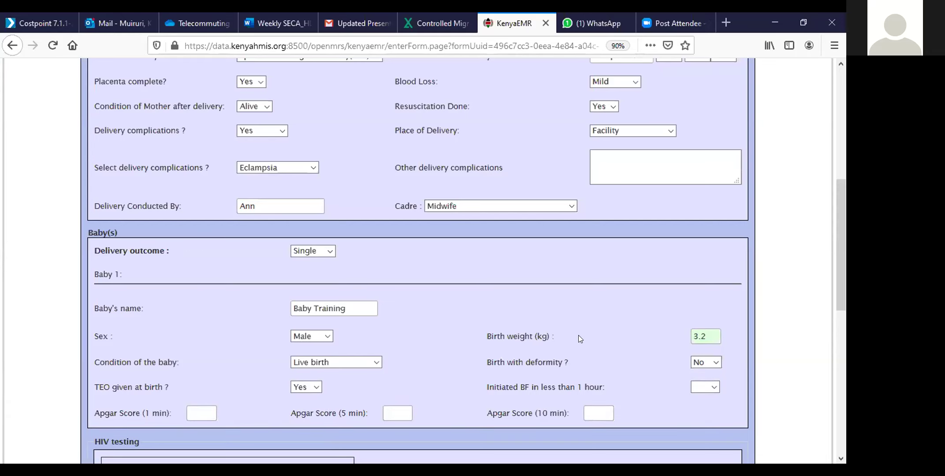
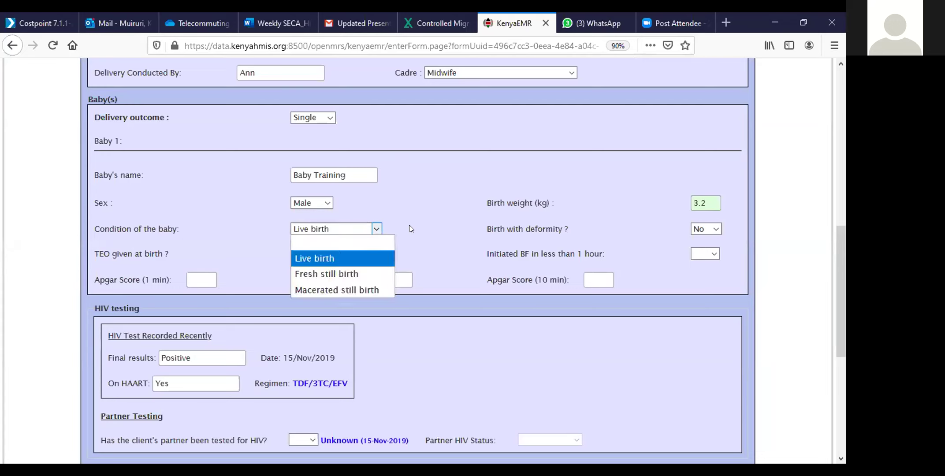
Keep TEO given at birth as Yes and deformity as No; set breastfeeding within an hour to Yes.
left_click(379, 231)
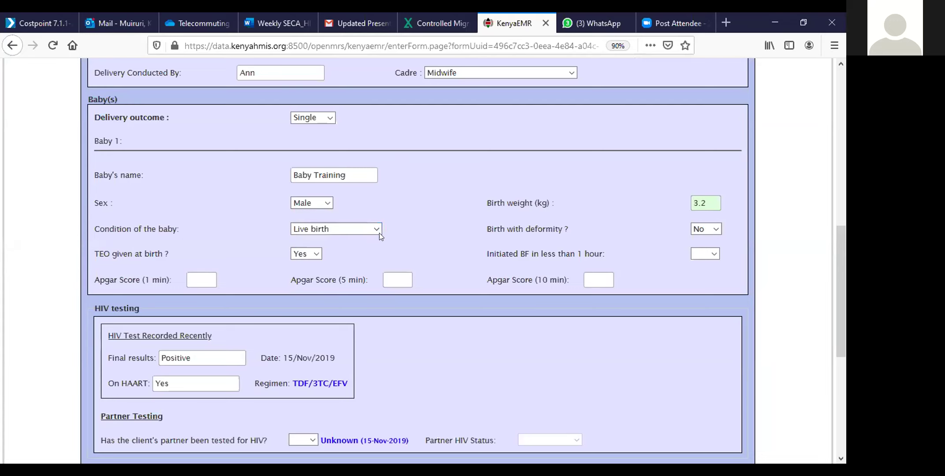
left_click(316, 254)
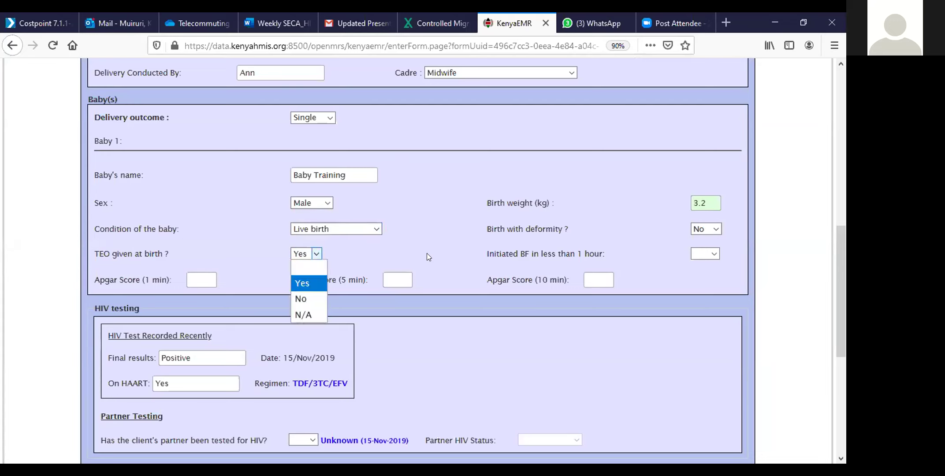
left_click(426, 254)
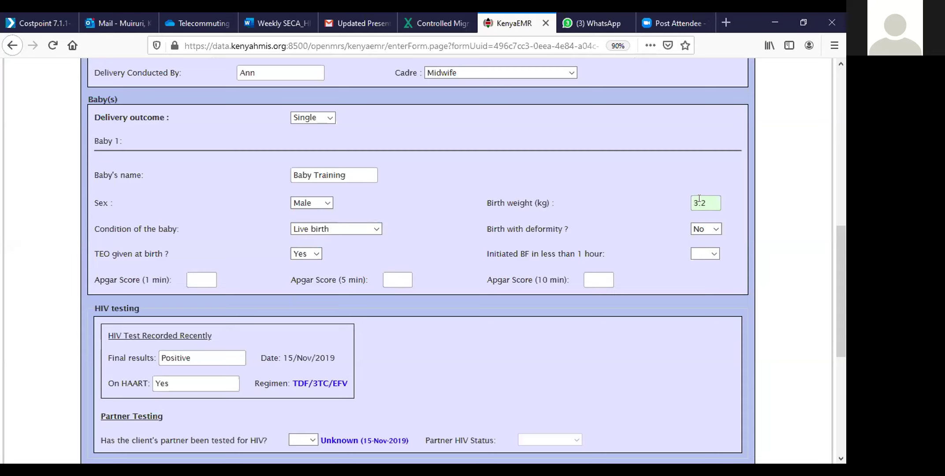
left_click(717, 228)
left_click(655, 244)
left_click(715, 254)
left_click(701, 284)
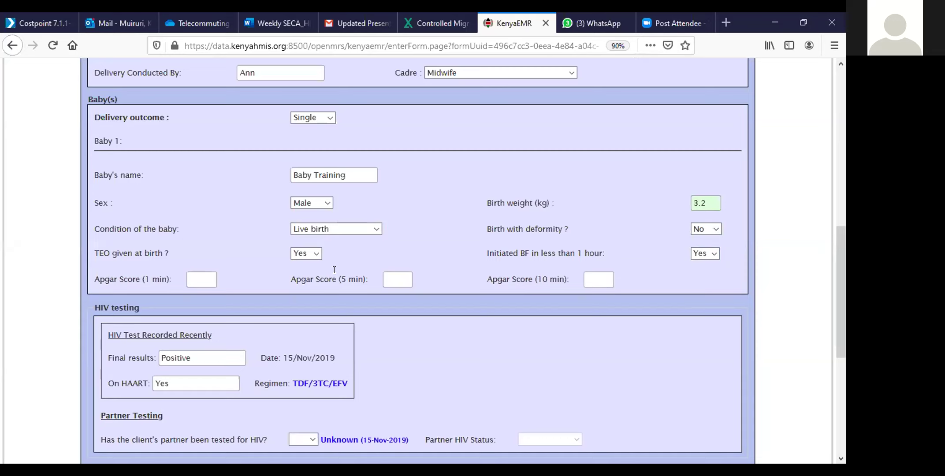
Enter Apgar scores of 5, 8 and 9 at 1, 5 and 10 minutes.
left_click(197, 278)
type("5")
left_click(391, 279)
type("8")
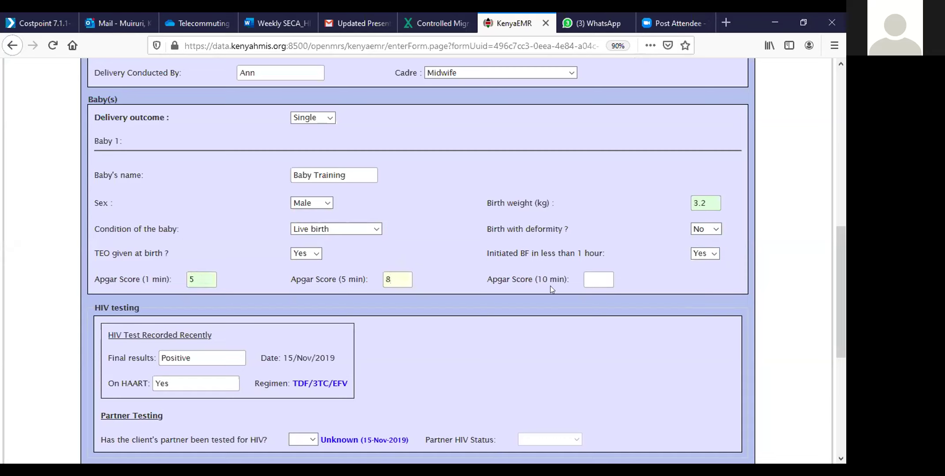
left_click(602, 278)
type("9")
left_click_drag(843, 234, 840, 276)
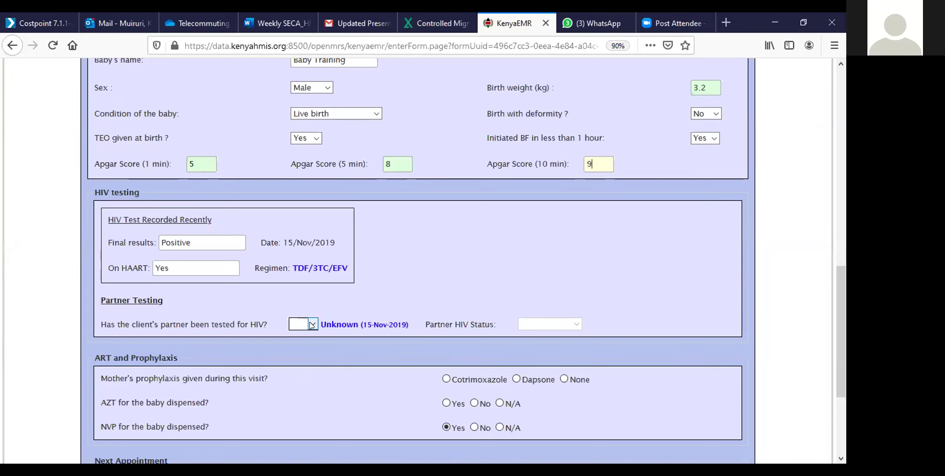
Record the partner as tested for HIV with status HIV Negative.
left_click(312, 325)
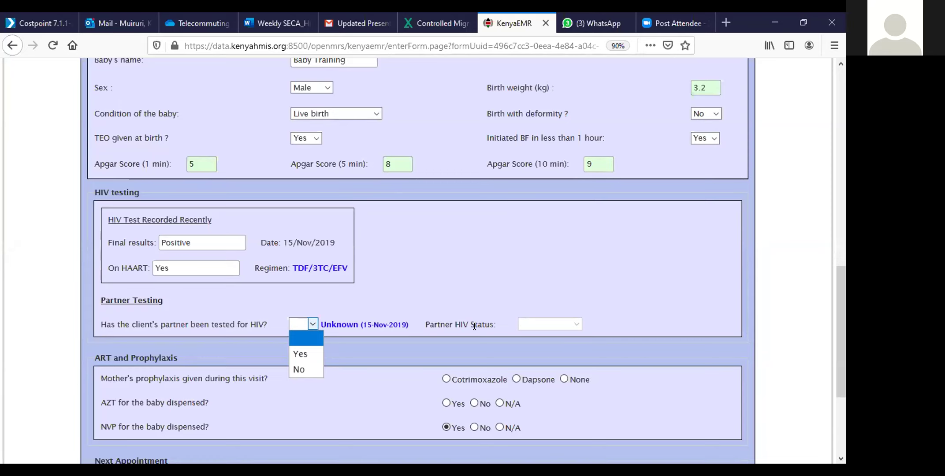
left_click(299, 355)
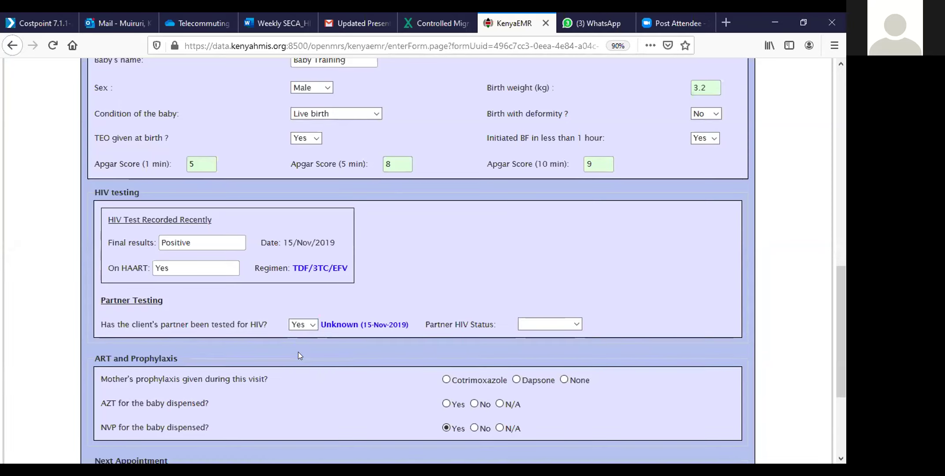
left_click(577, 324)
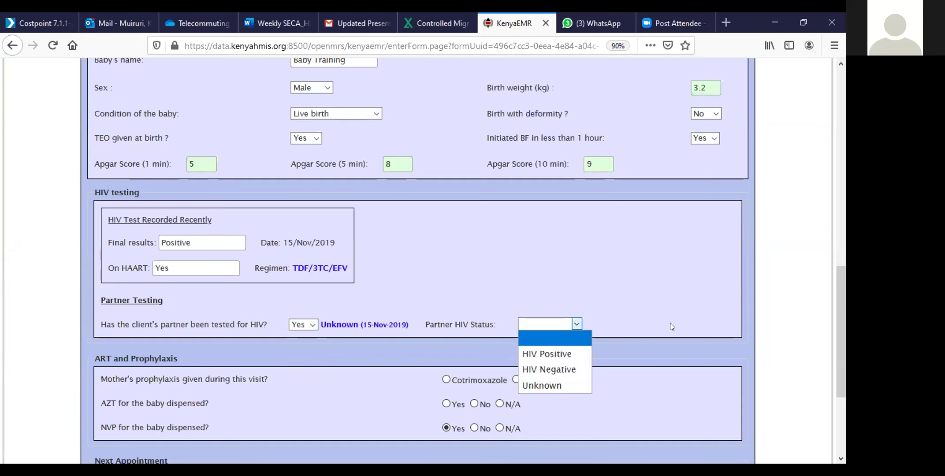
left_click(549, 370)
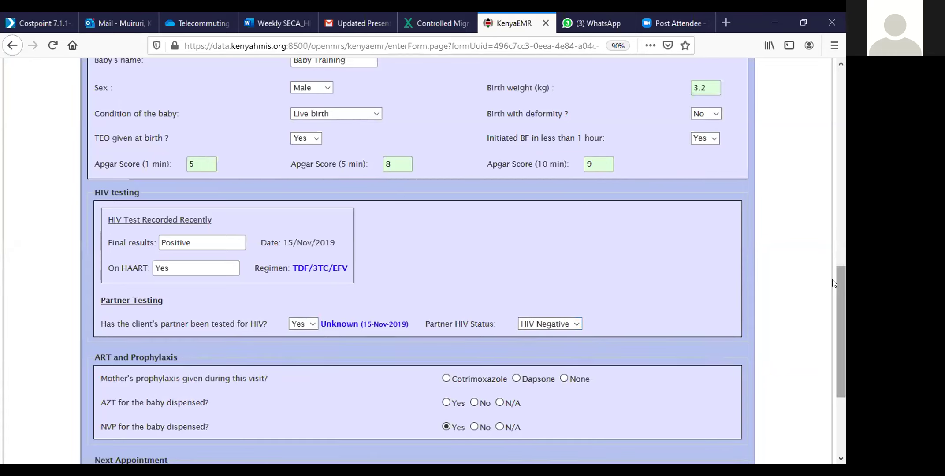
left_click_drag(844, 308, 844, 323)
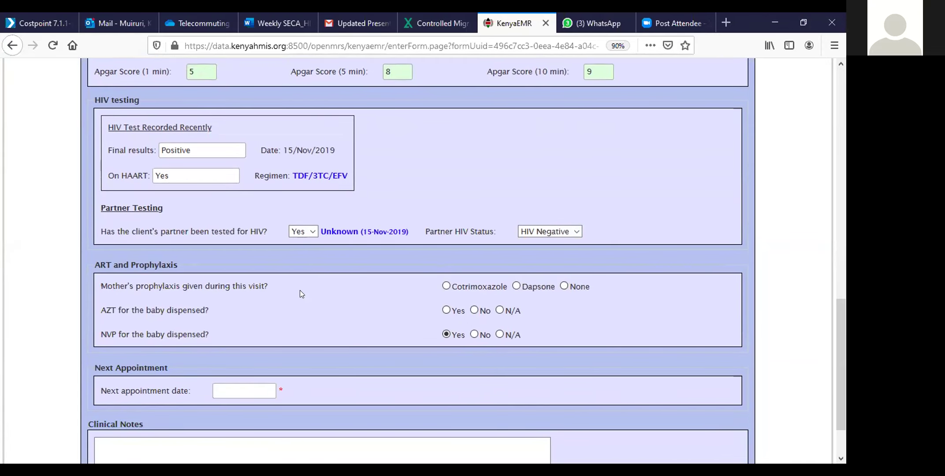
Tick Cotrimoxazole as the mother's prophylaxis and mark the baby's AZT and NVP as not dispensed.
left_click(446, 286)
left_click(474, 334)
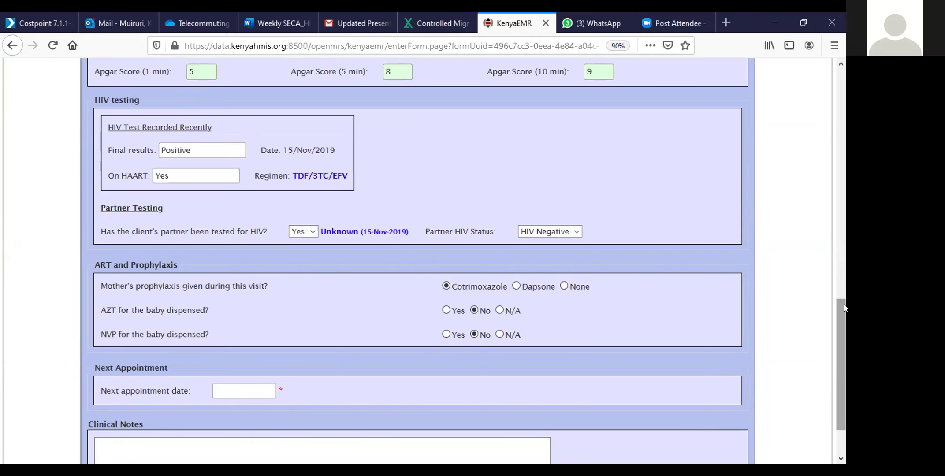
scroll(263, 320, "down", 2)
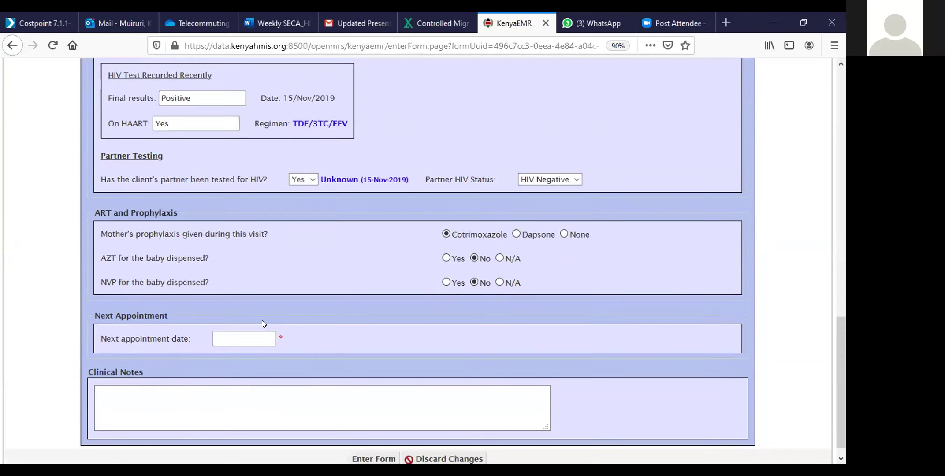
left_click(247, 337)
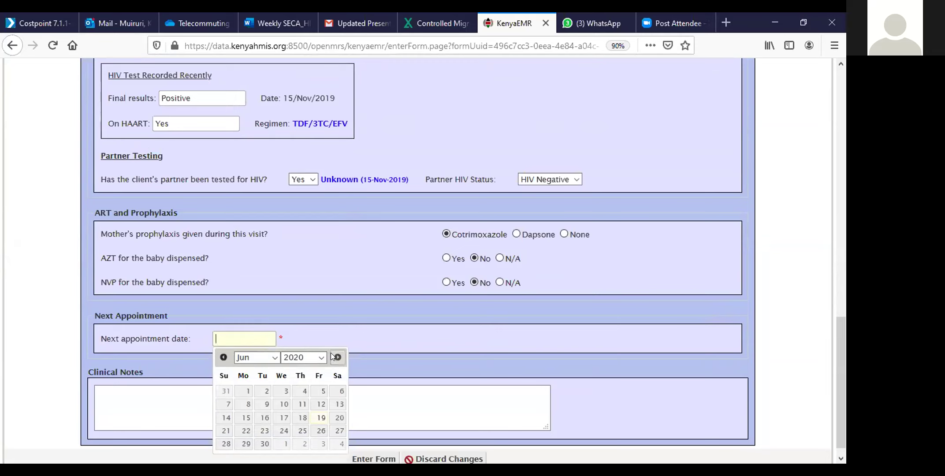
Pick 15 May 2020 in the calendar as the next appointment date.
left_click(224, 358)
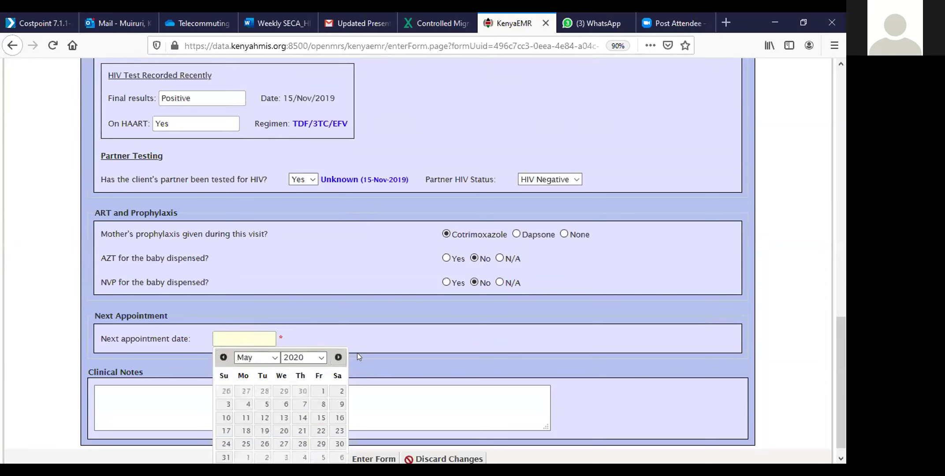
left_click(319, 418)
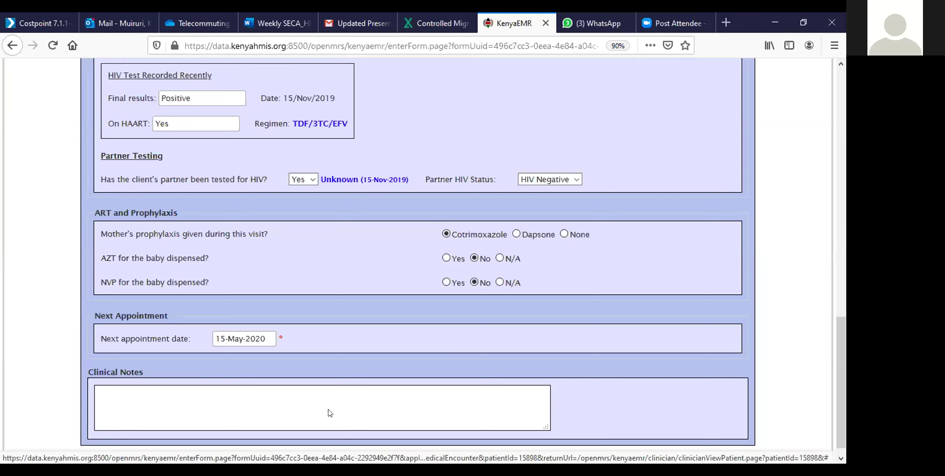
left_click_drag(839, 324, 844, 351)
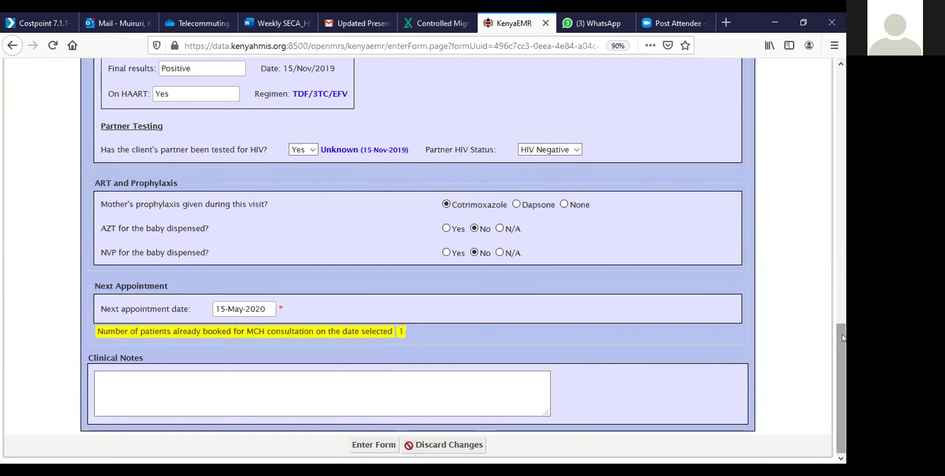
left_click_drag(842, 335, 843, 307)
scroll(842, 308, "up", 9)
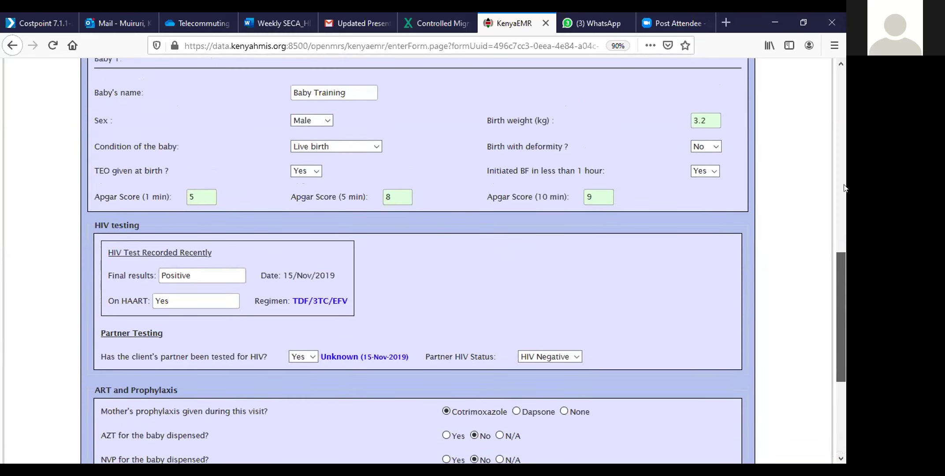
scroll(845, 116, "up", 6)
scroll(844, 308, "down", 4)
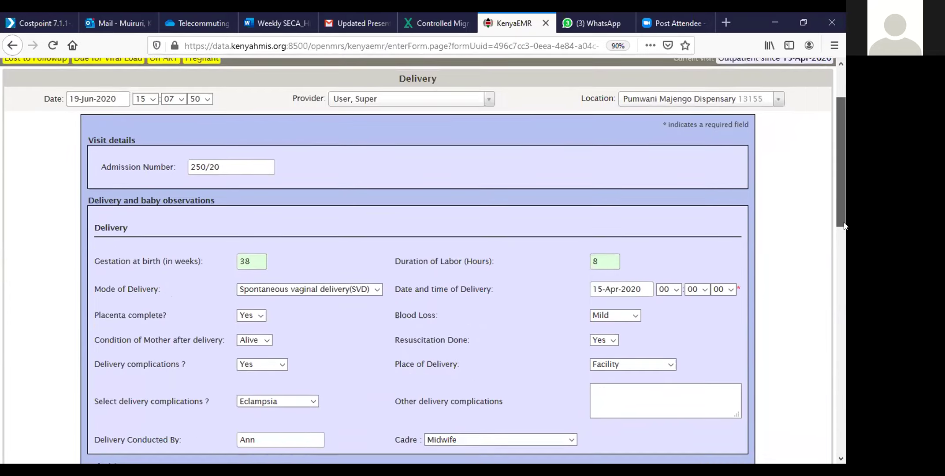
scroll(844, 347, "down", 4)
scroll(844, 361, "down", 8)
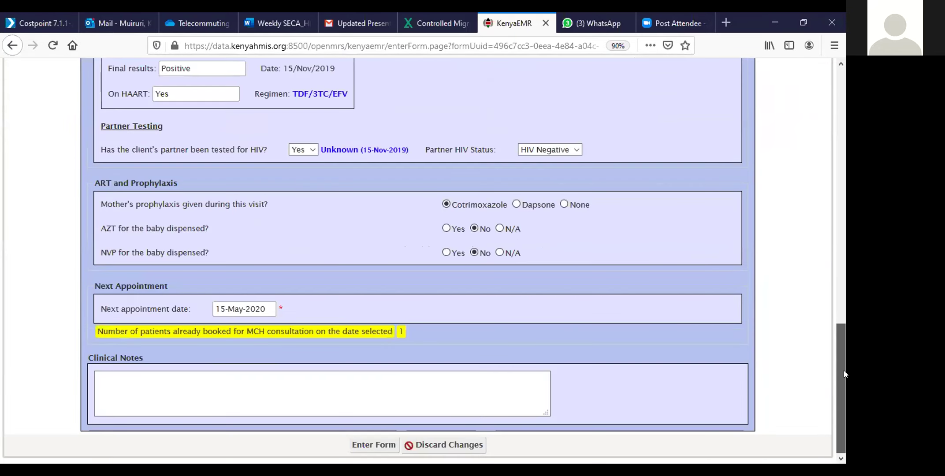
Attempt to submit the Delivery form, then return to the top to check its encounter date.
left_click(363, 446)
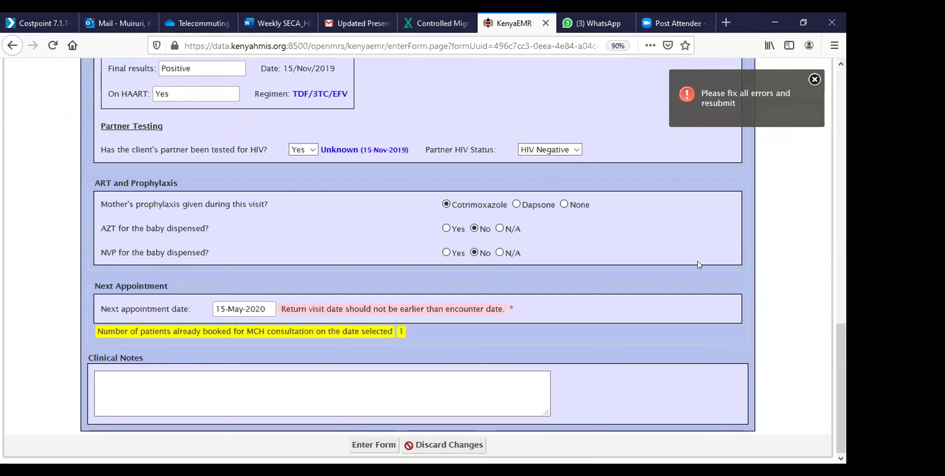
scroll(846, 257, "up", 1)
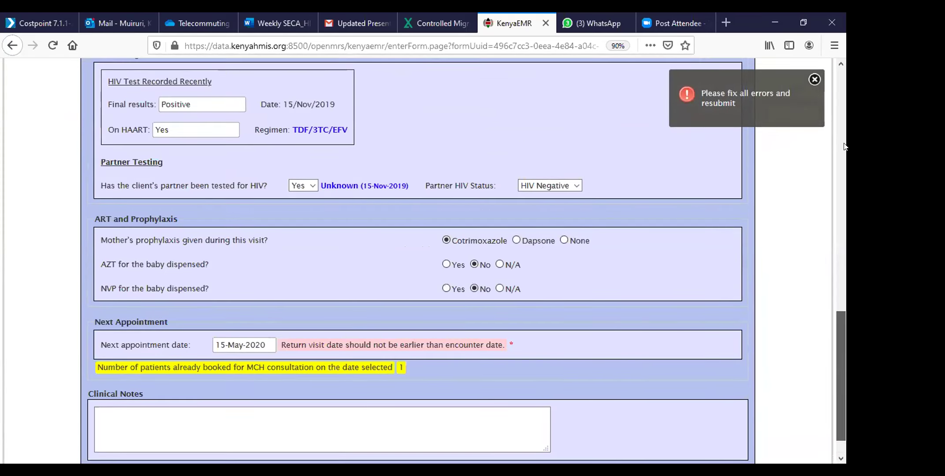
scroll(844, 147, "up", 10)
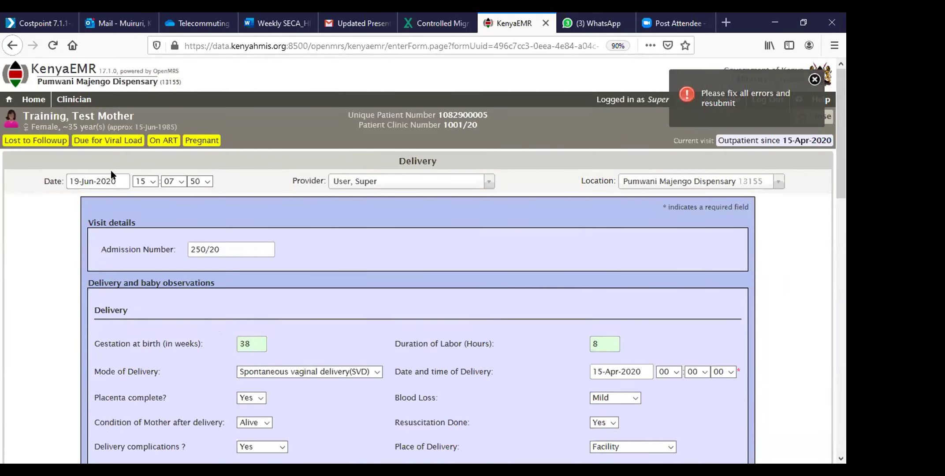
left_click(99, 176)
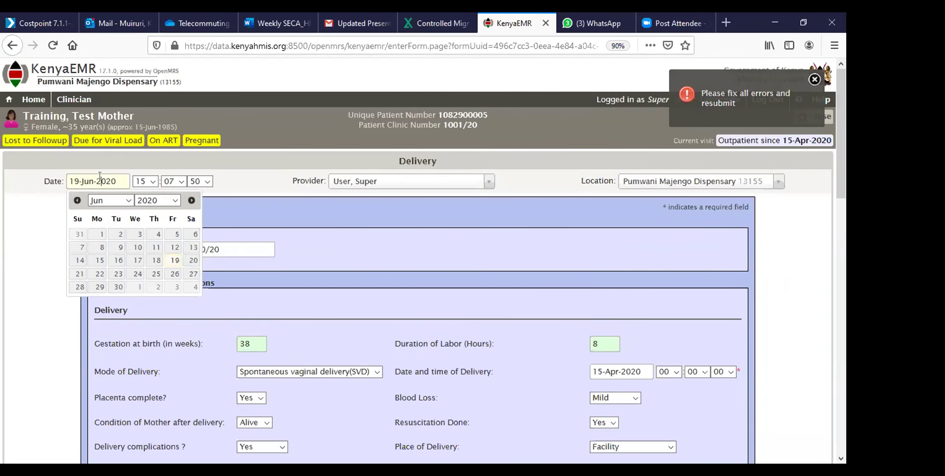
left_click(249, 187)
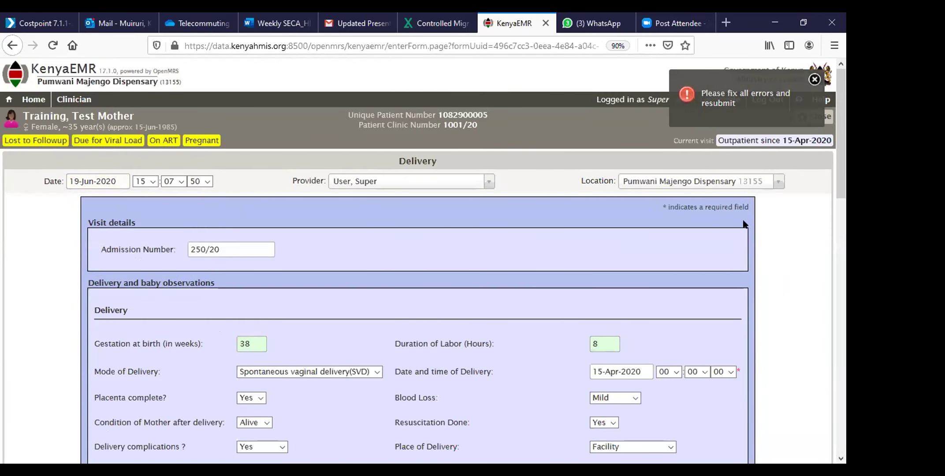
left_click_drag(844, 190, 844, 428)
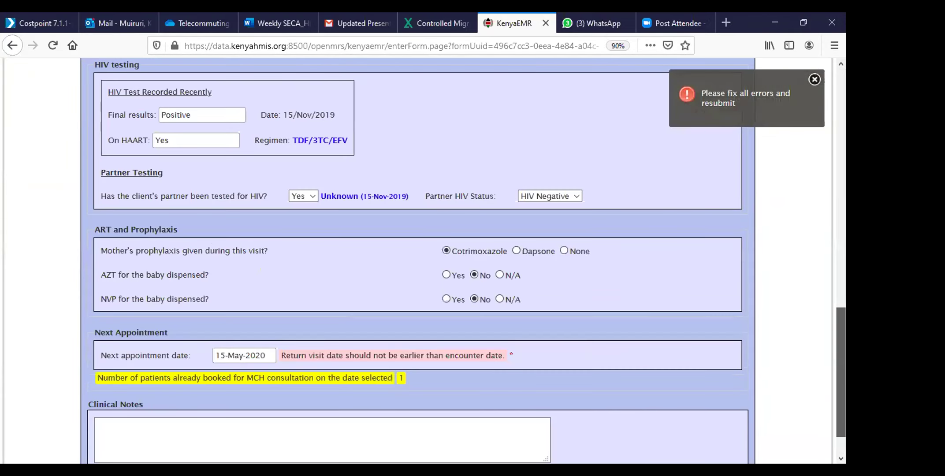
scroll(331, 294, "down", 2)
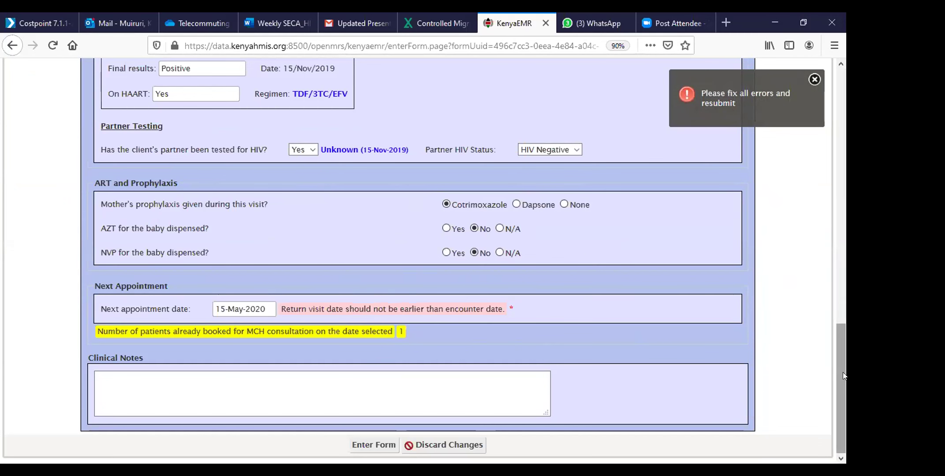
scroll(199, 178, "up", 15)
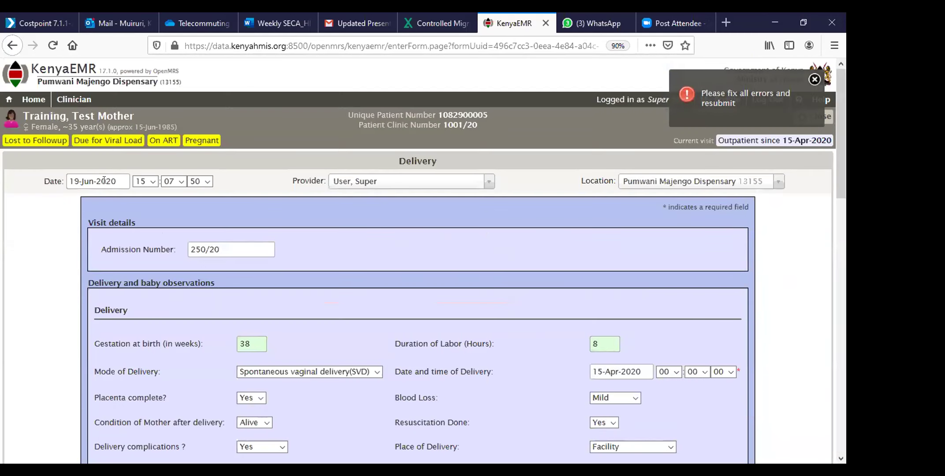
Change the Delivery form's date to 15-Apr-2020.
left_click(104, 181)
left_click(77, 200)
left_click(76, 200)
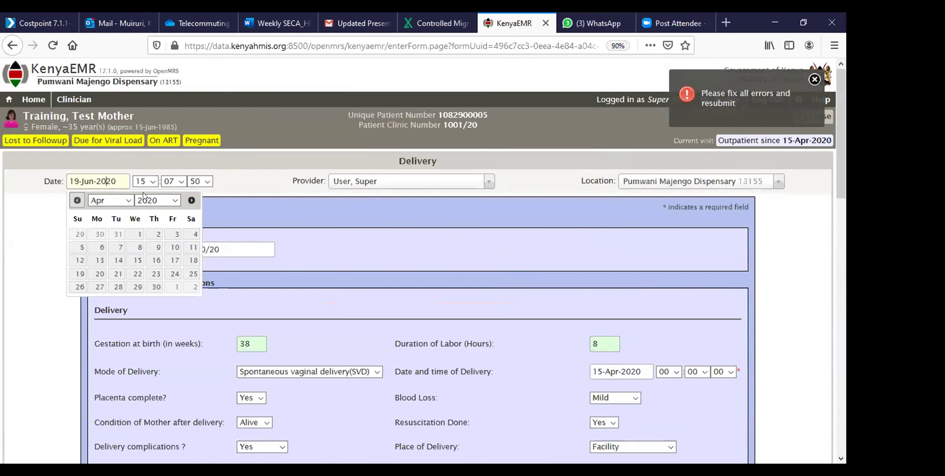
left_click(192, 200)
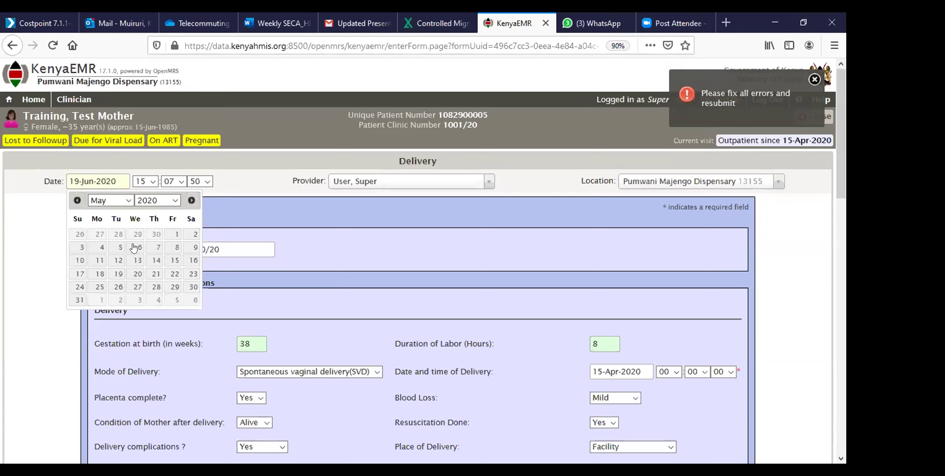
left_click(76, 201)
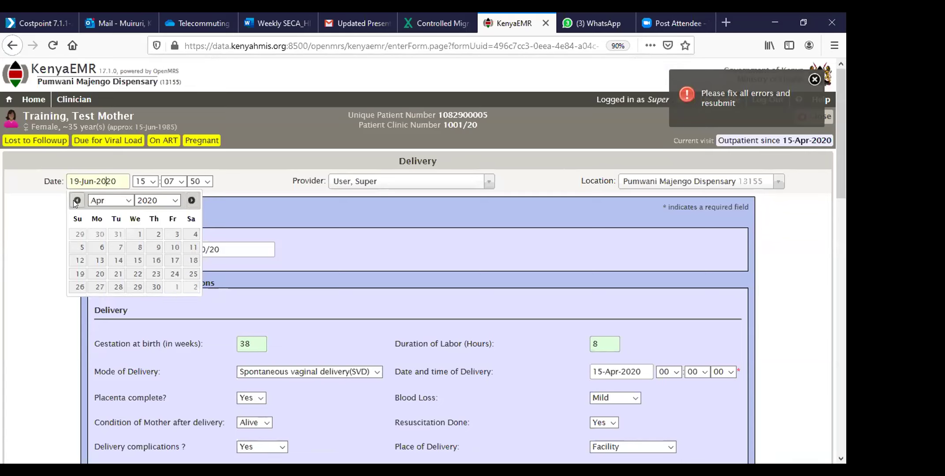
left_click(138, 260)
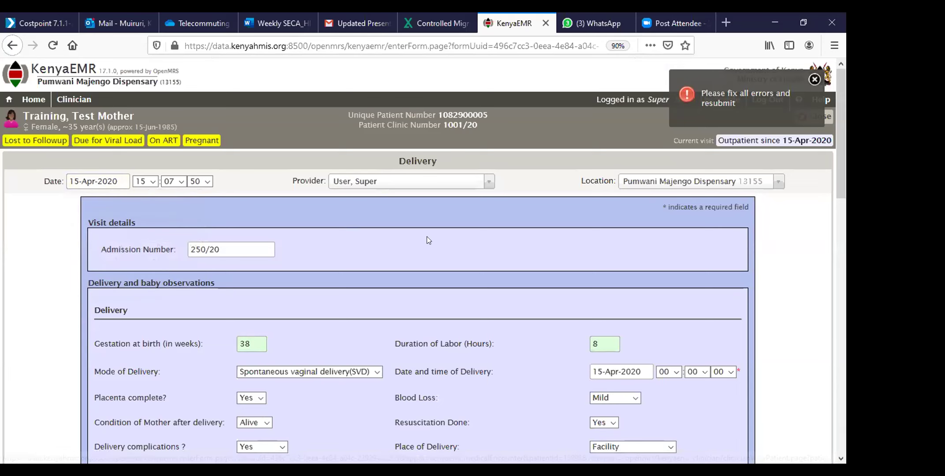
Submit the Delivery form with the corrected 15-Apr-2020 date.
left_click(844, 421)
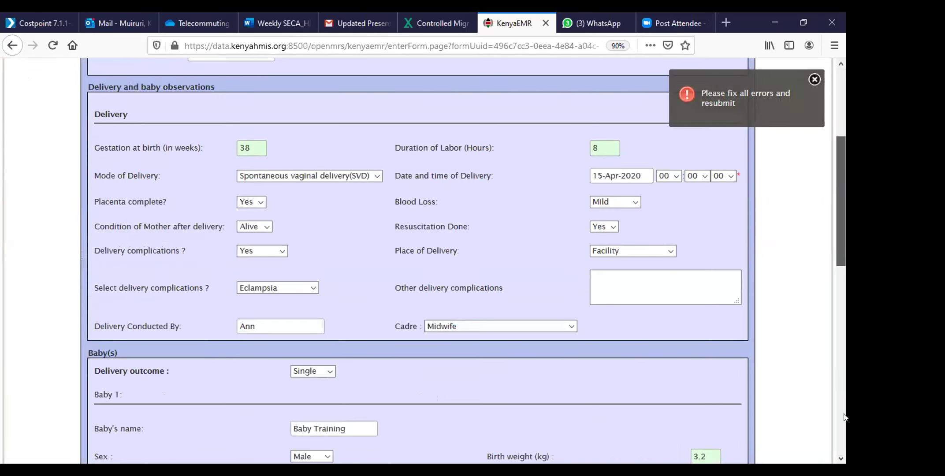
scroll(844, 423, "down", 3)
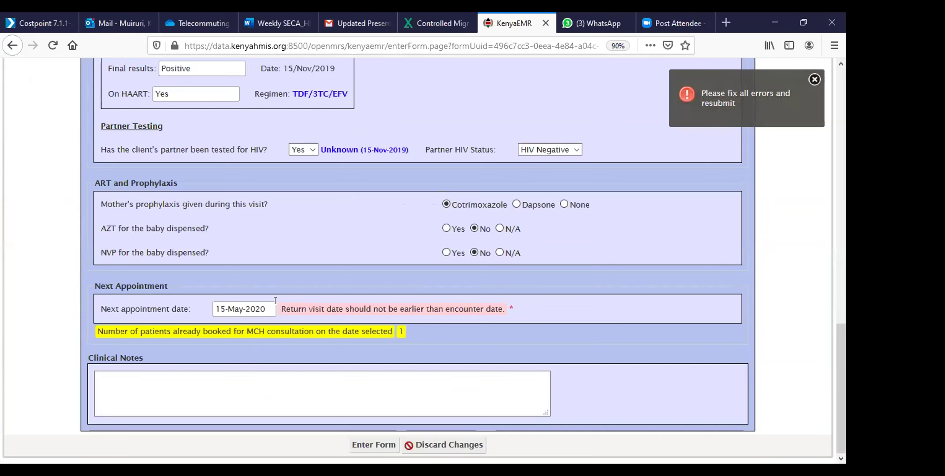
left_click(425, 405)
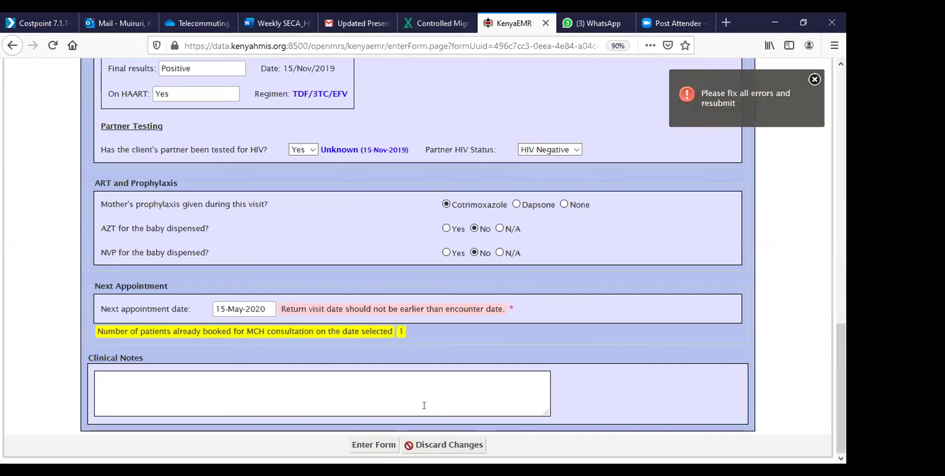
left_click(360, 443)
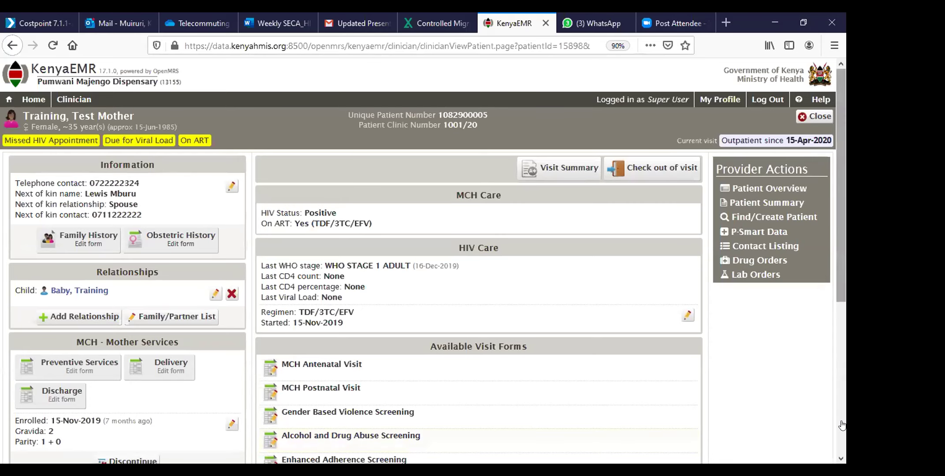
Scroll the dashboard to confirm the 15-Apr-2020 Delivery form under Completed Visit Forms.
scroll(843, 425, "down", 2)
scroll(485, 437, "down", 3)
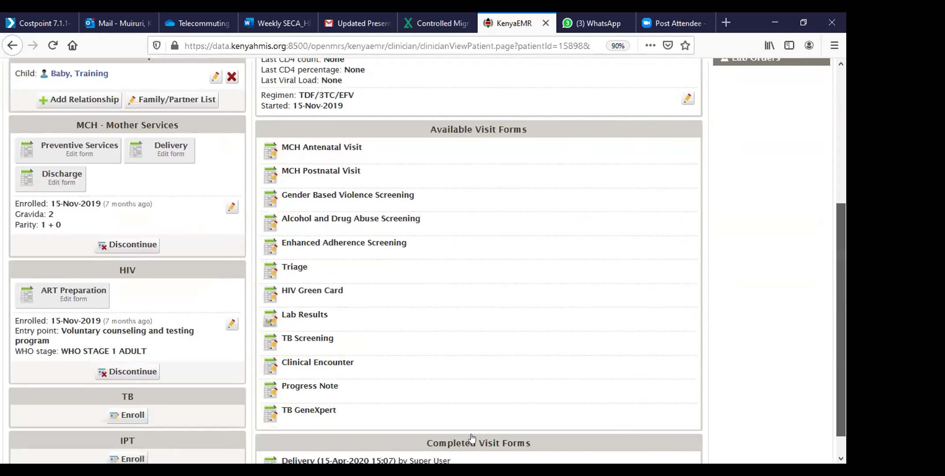
scroll(610, 434, "down", 1)
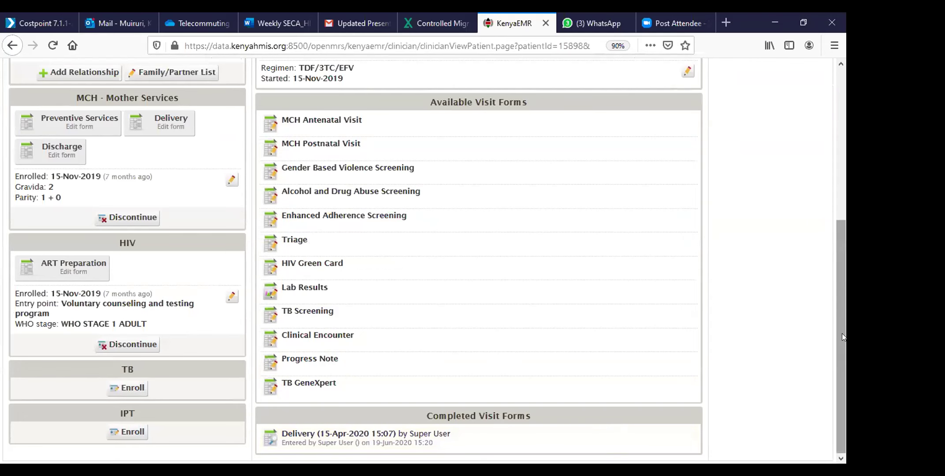
left_click_drag(842, 333, 844, 182)
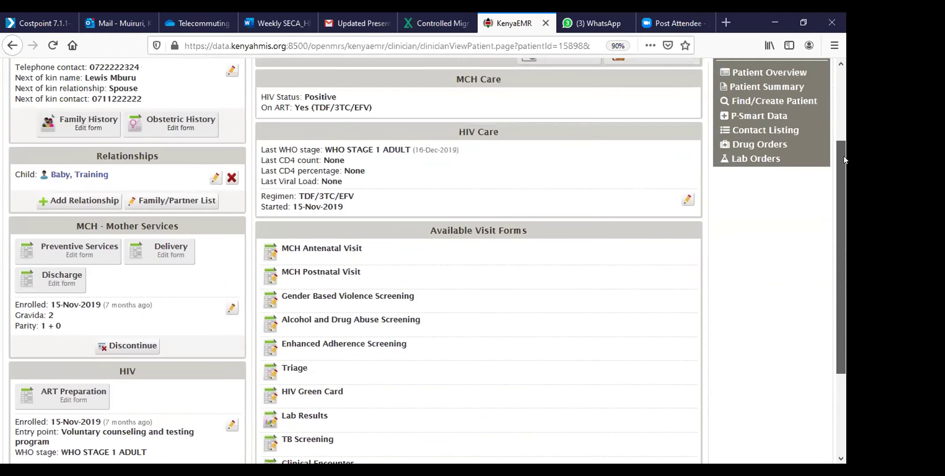
scroll(844, 156, "up", 1)
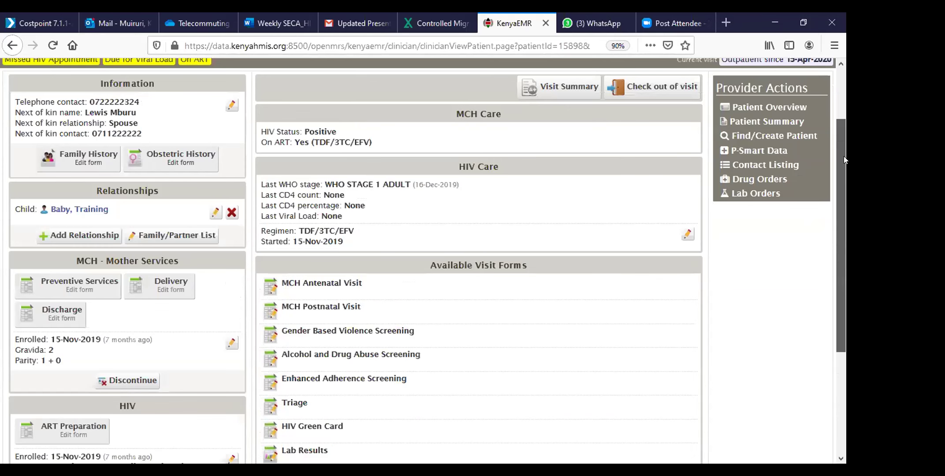
scroll(845, 155, "up", 3)
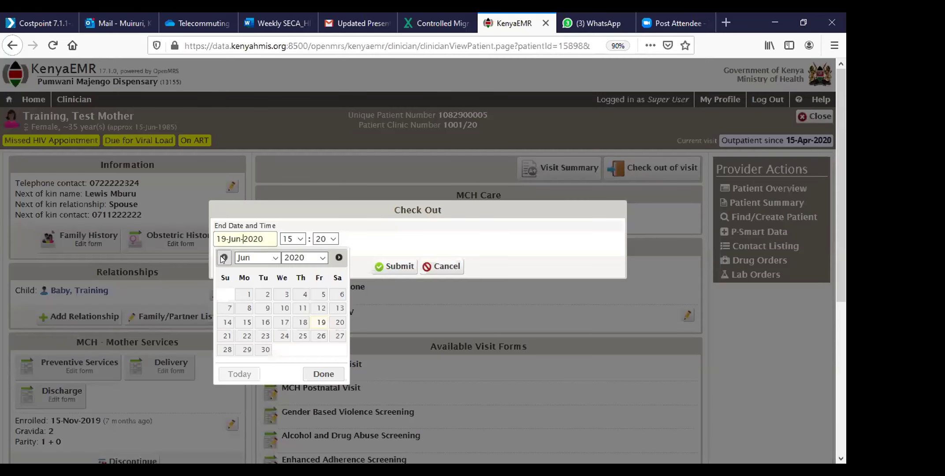
Check the mother out of her visit with an end date of 15-Apr-2020.
scroll(282, 322, "up", 2)
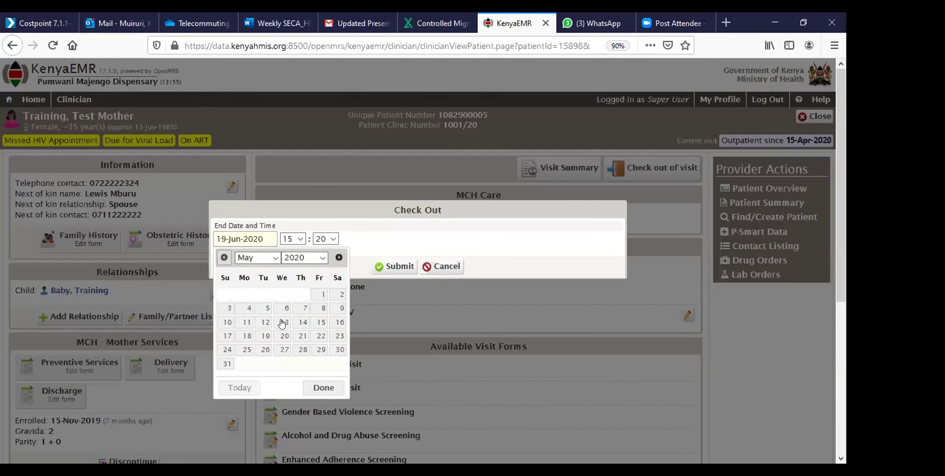
left_click(395, 266)
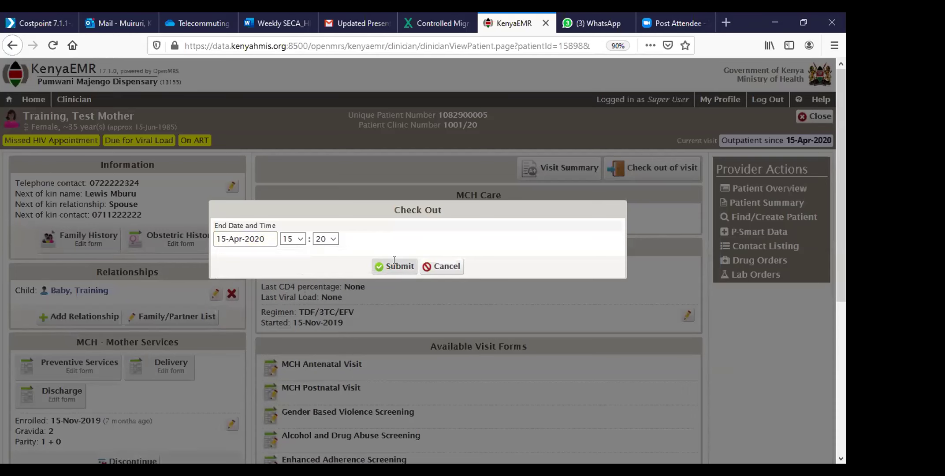
left_click(396, 266)
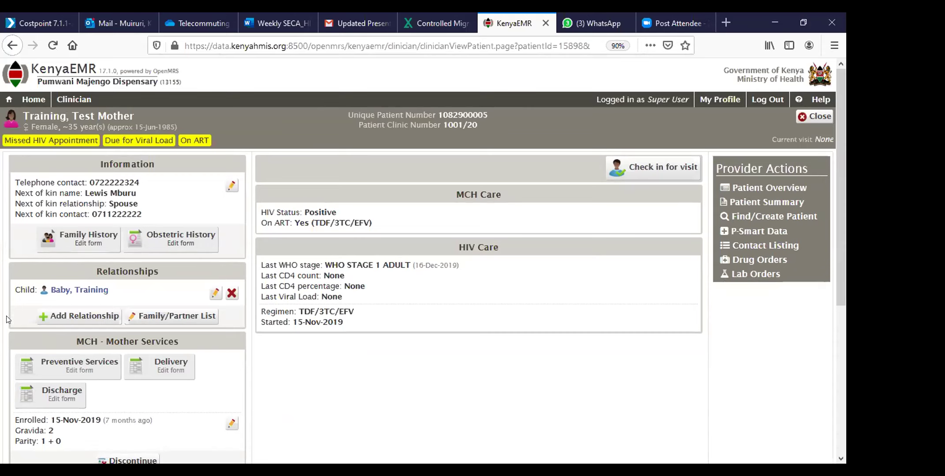
View Baby Training's record, return to the test mother's record, and begin a new visit check-in.
left_click(68, 291)
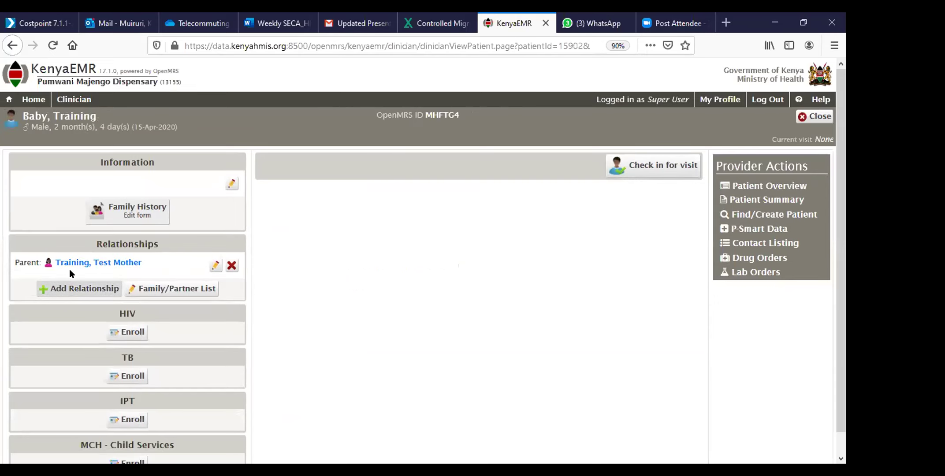
left_click(96, 264)
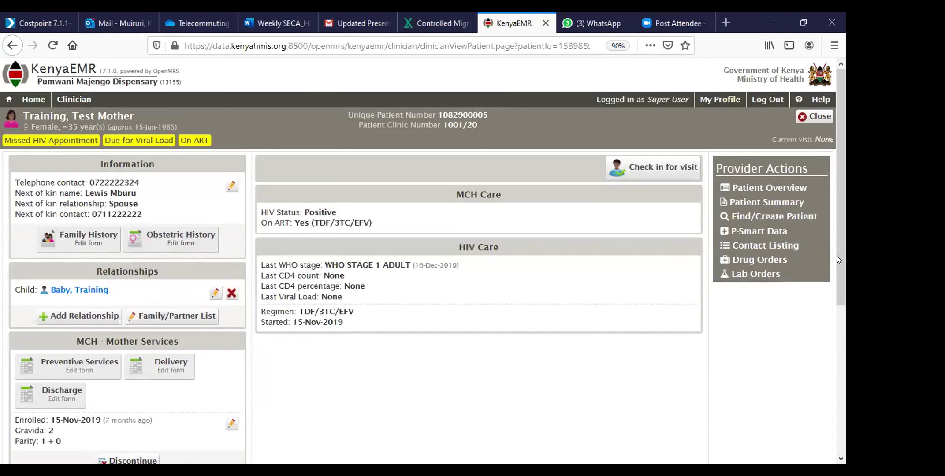
scroll(838, 266, "down", 1)
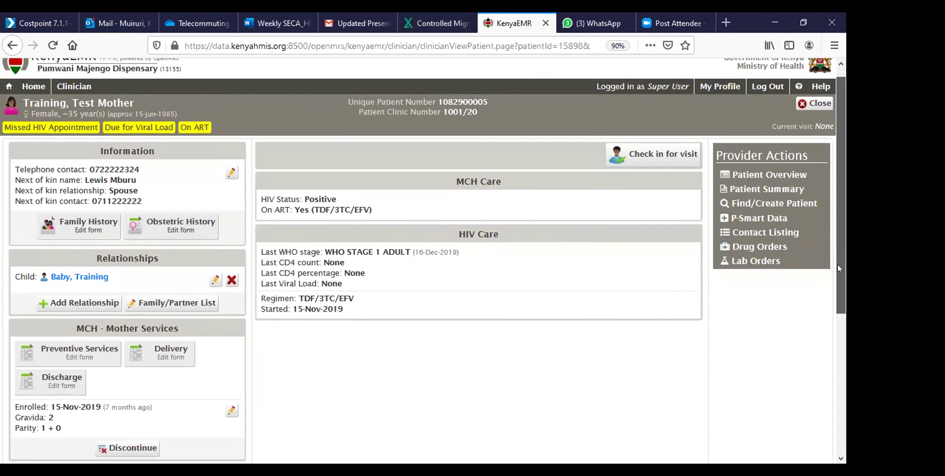
scroll(837, 266, "up", 1)
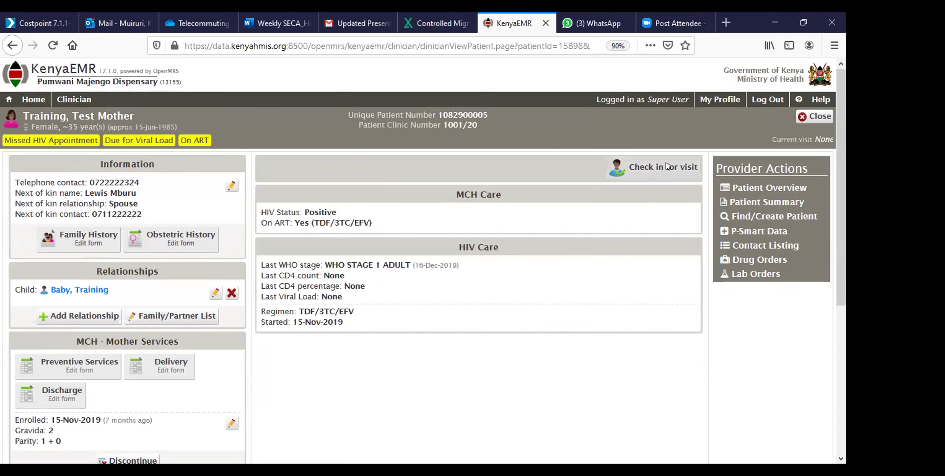
left_click(651, 167)
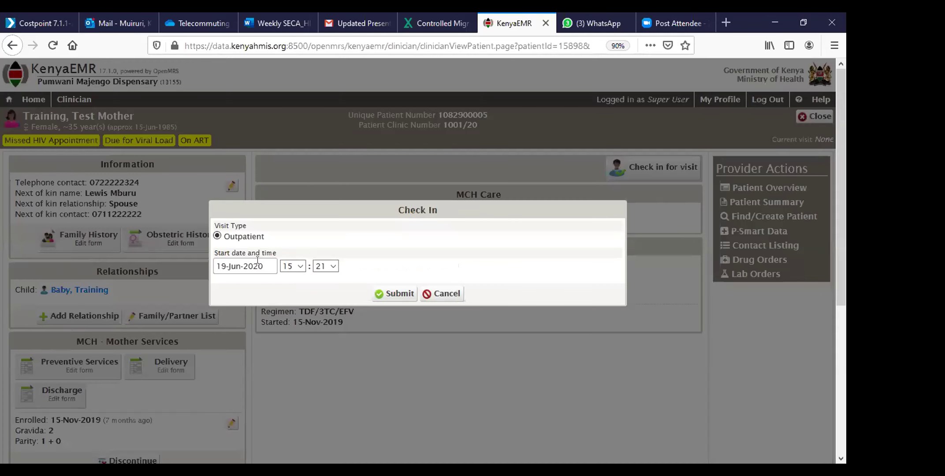
left_click(257, 264)
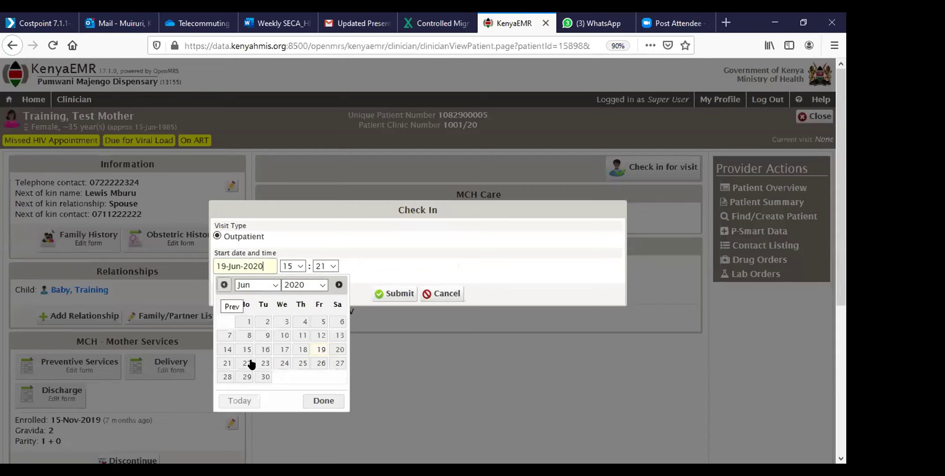
key("Page_Up")
key("Return")
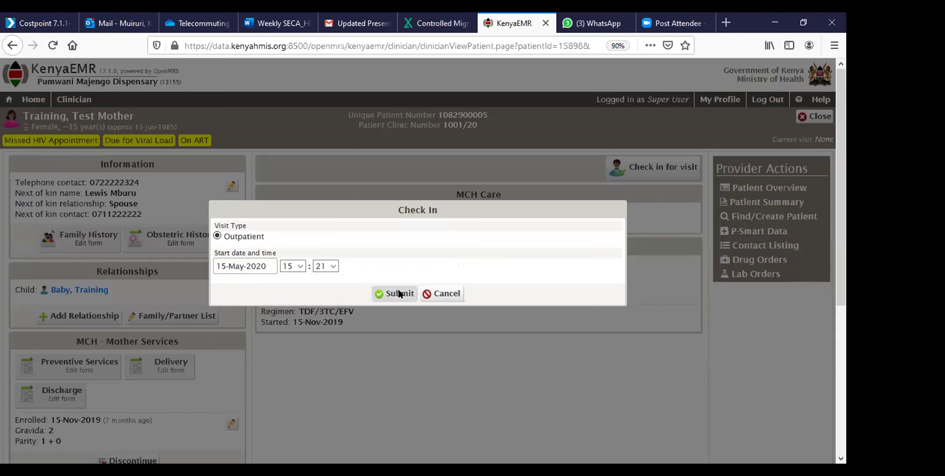
left_click(399, 293)
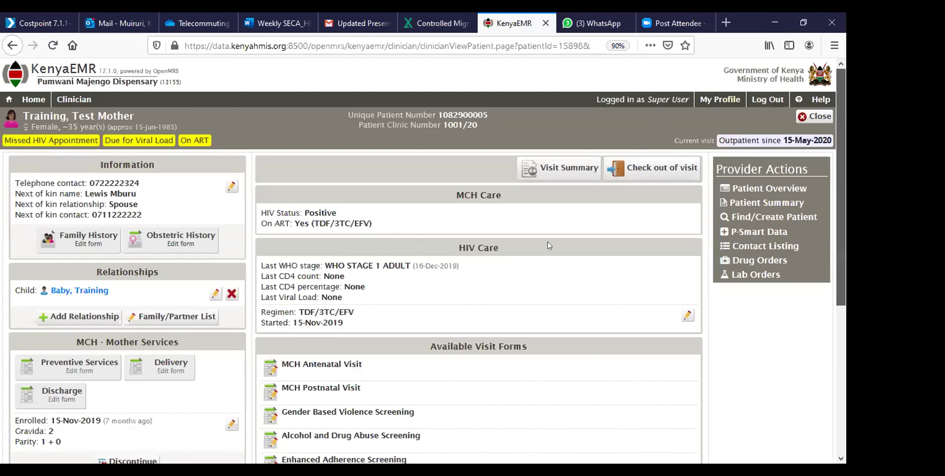
scroll(548, 242, "down", 2)
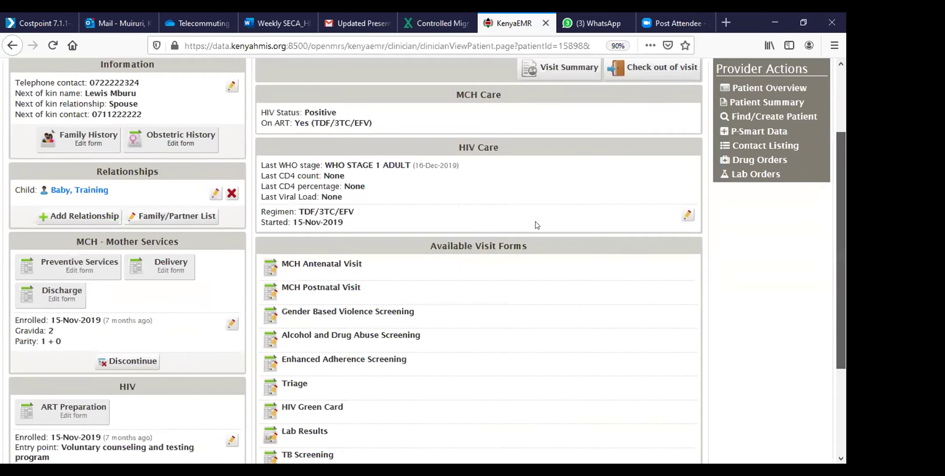
scroll(537, 226, "down", 1)
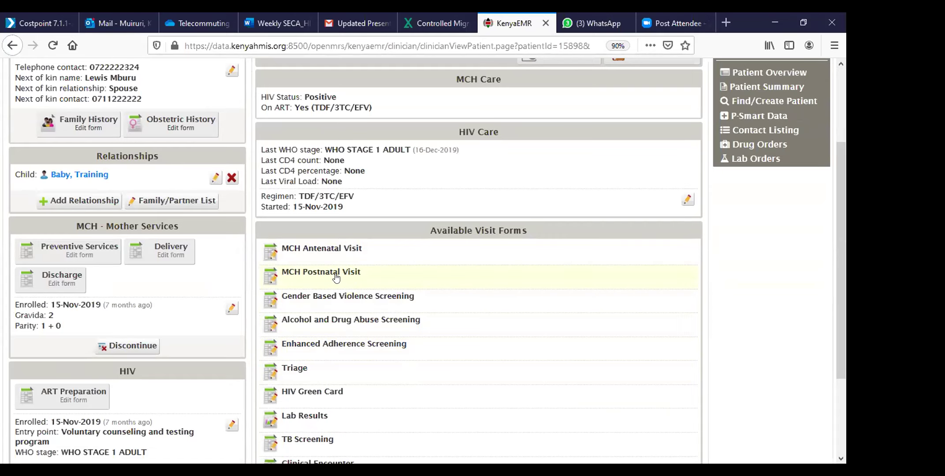
Open the MCH Postnatal Visit form and enter the mother's PNC register number.
left_click(321, 276)
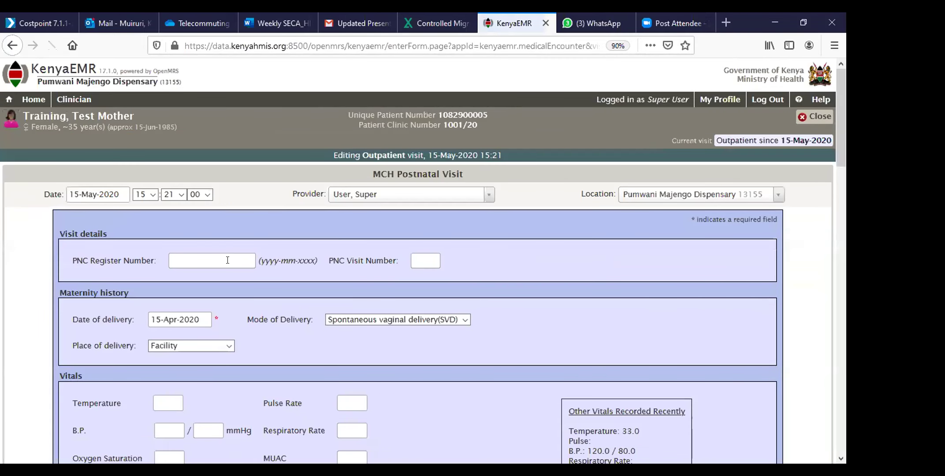
left_click(195, 259)
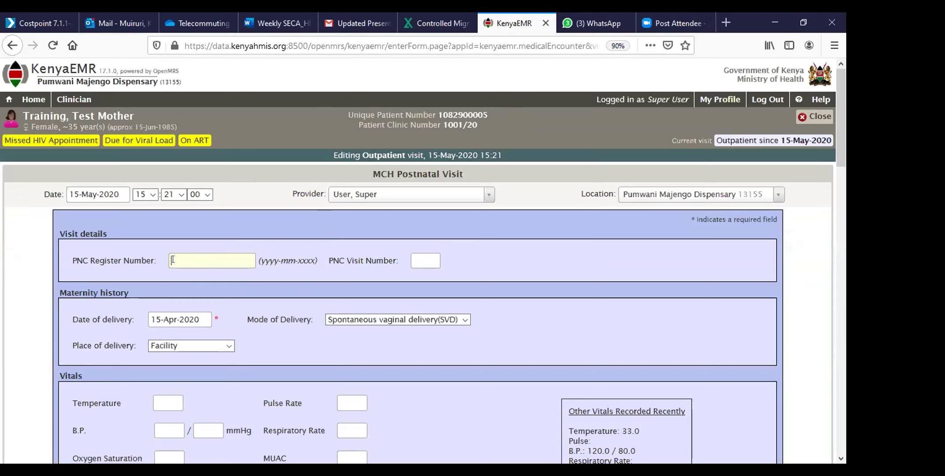
type("2020-05-")
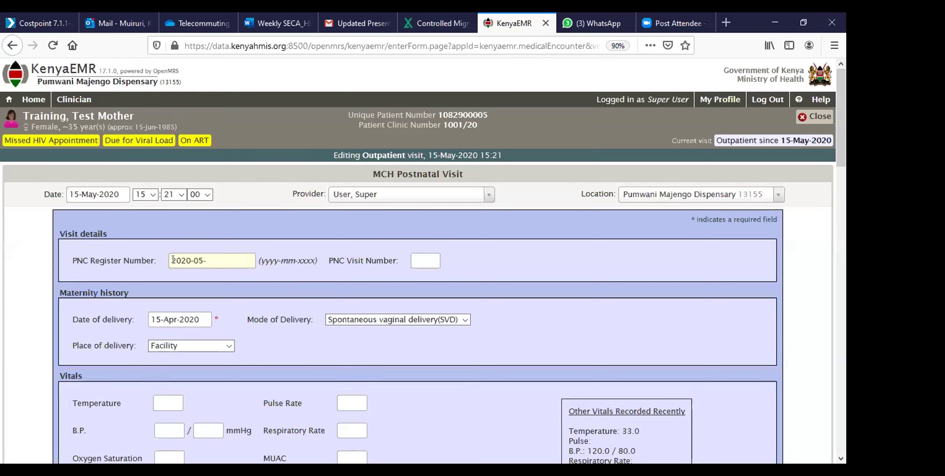
type("130")
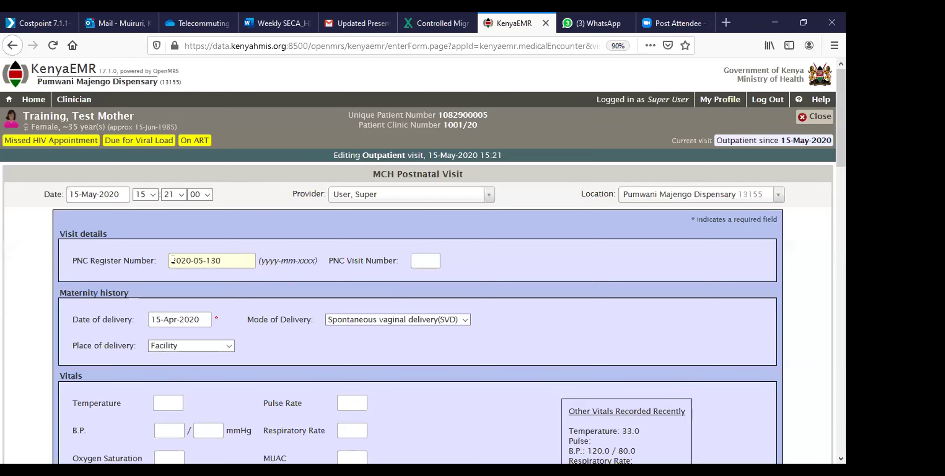
key("BackSpace")
key("BackSpace")
key("BackSpace")
type("013")
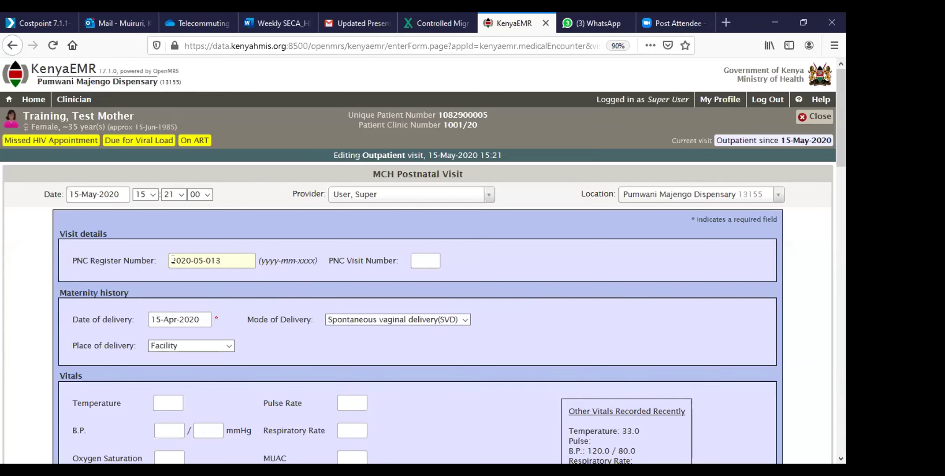
type("0")
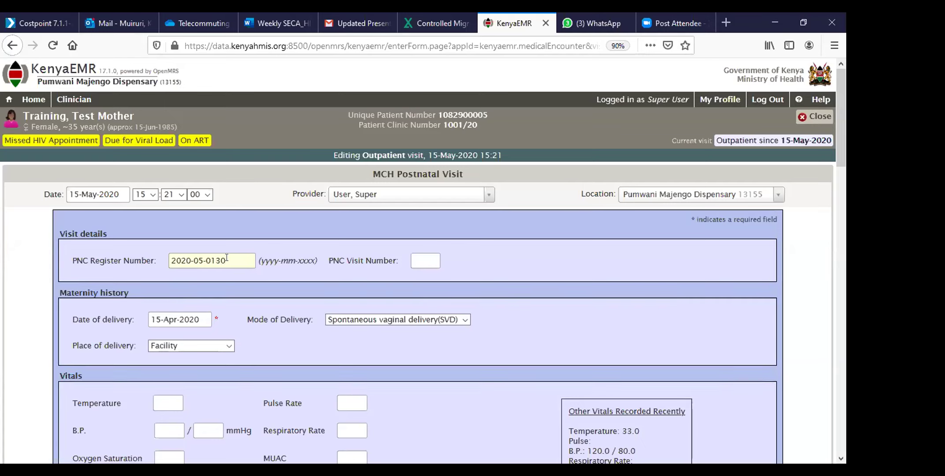
Set the PNC Visit Number to 1.
left_click(427, 258)
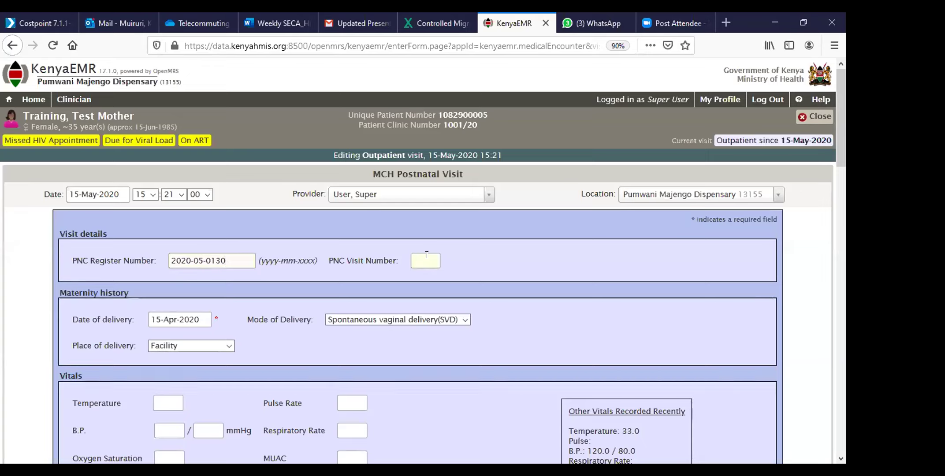
type("1")
left_click_drag(835, 156, 842, 194)
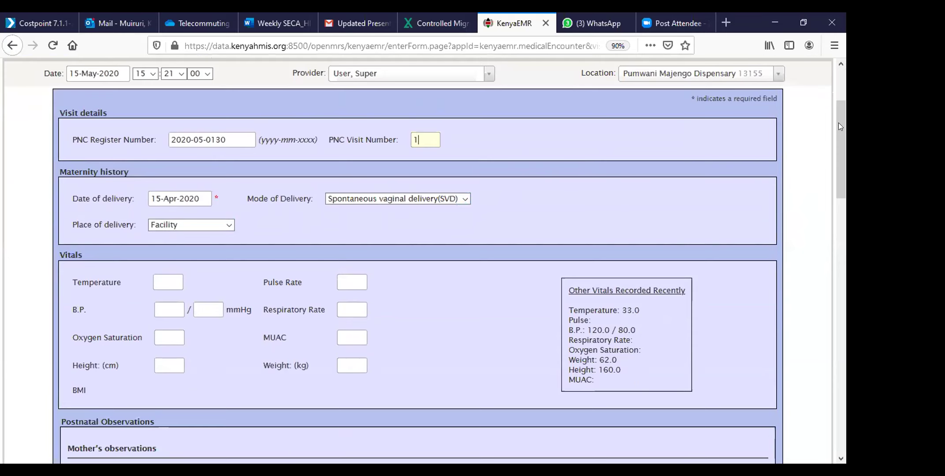
Enter the mother's temperature as 36 and blood pressure as 120/80.
scroll(839, 151, "down", 1)
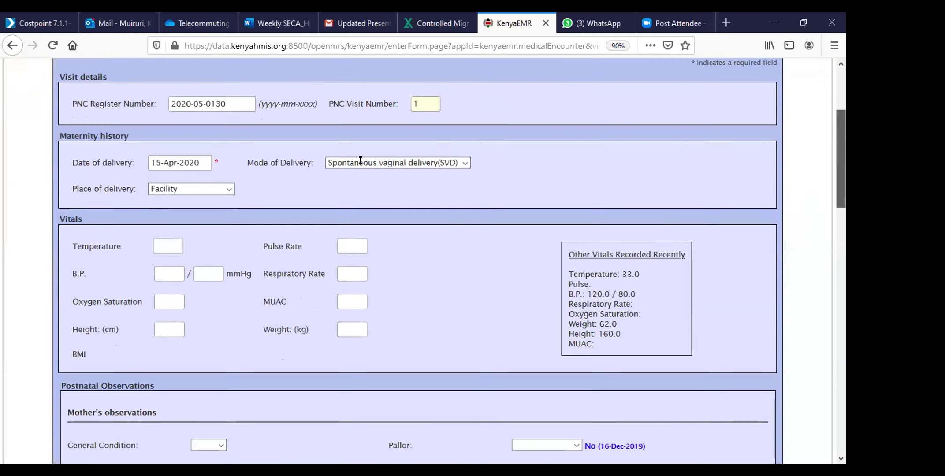
scroll(150, 227, "down", 2)
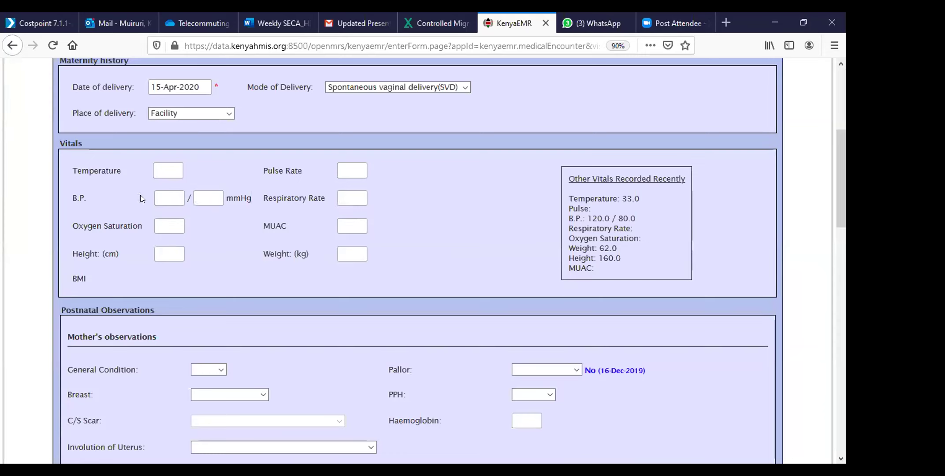
left_click(163, 165)
type("36")
left_click(163, 199)
type("120")
key("Tab")
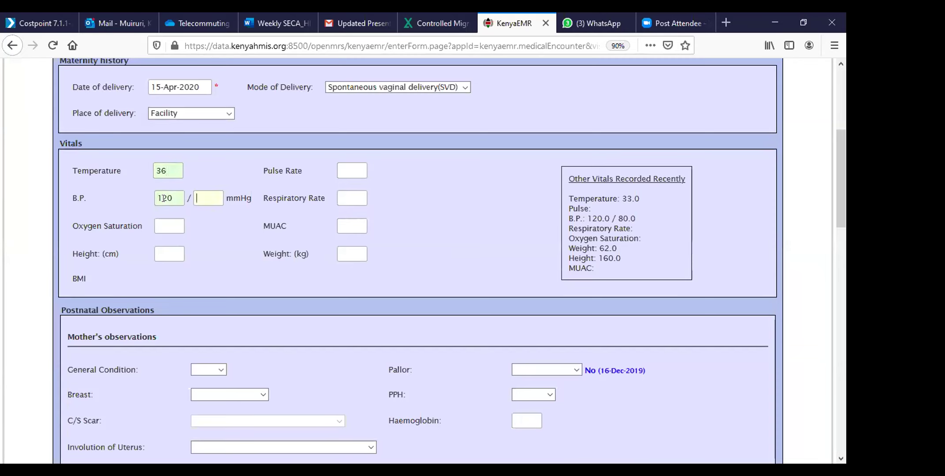
type("80")
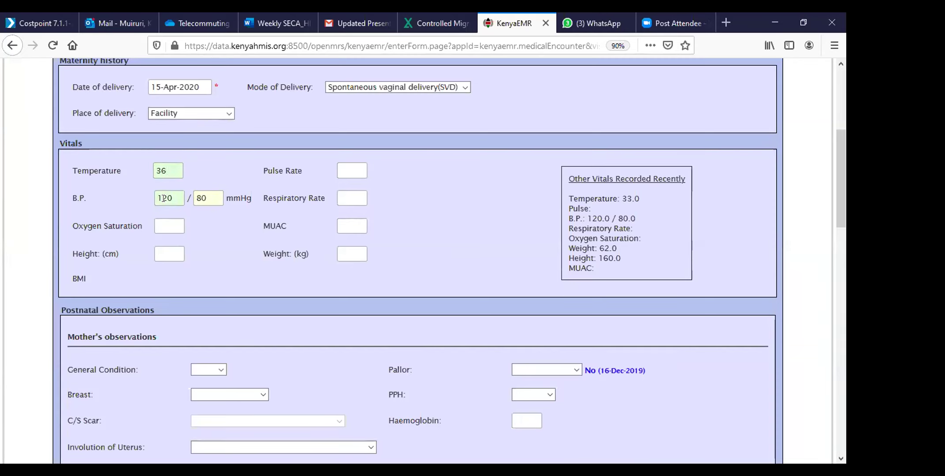
Enter height 160 cm and weight 68 kg so BMI calculates to 26.56.
left_click(159, 248)
type("160")
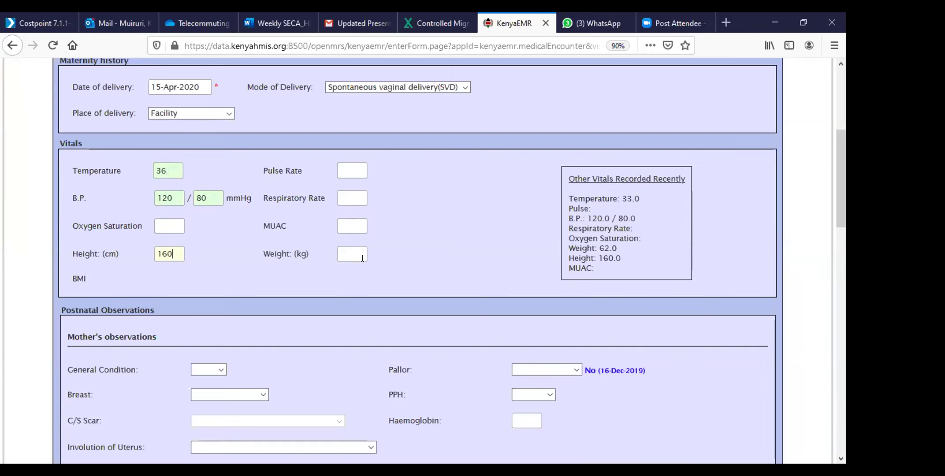
left_click(354, 250)
type("68")
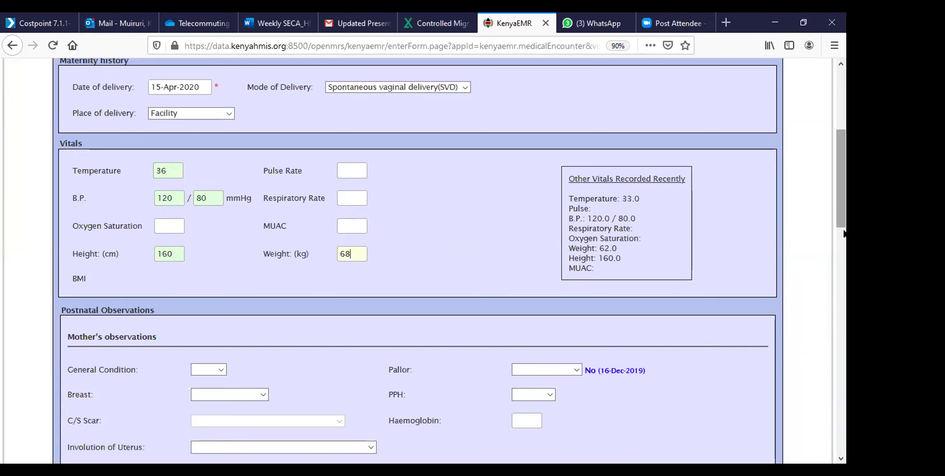
left_click_drag(844, 186, 844, 232)
left_click(360, 101)
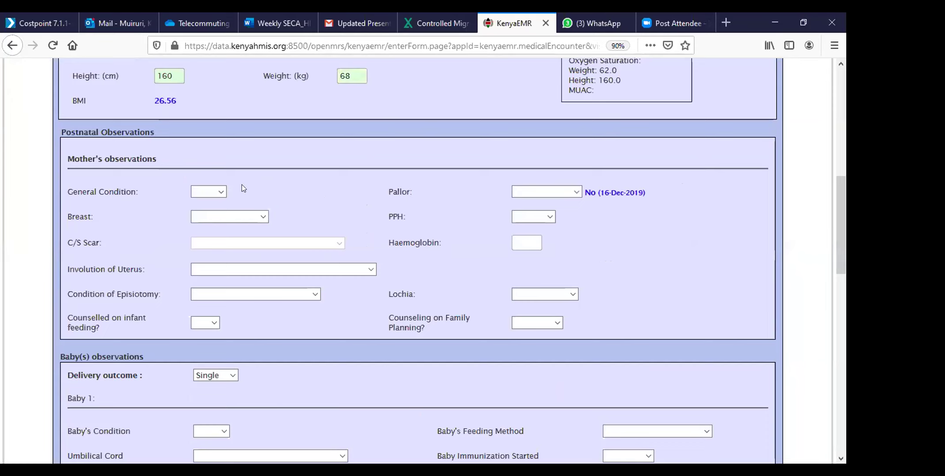
Choose Good for General Condition and Normal for Breast in the mother's observations.
left_click(221, 190)
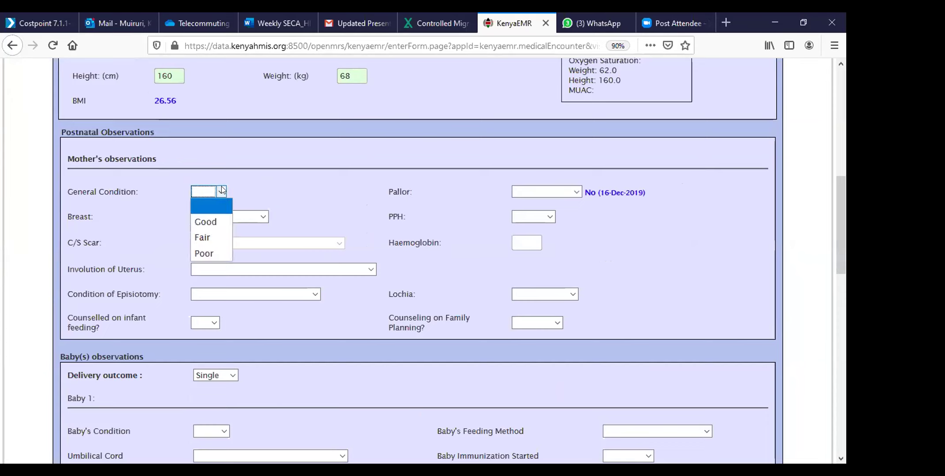
left_click(203, 221)
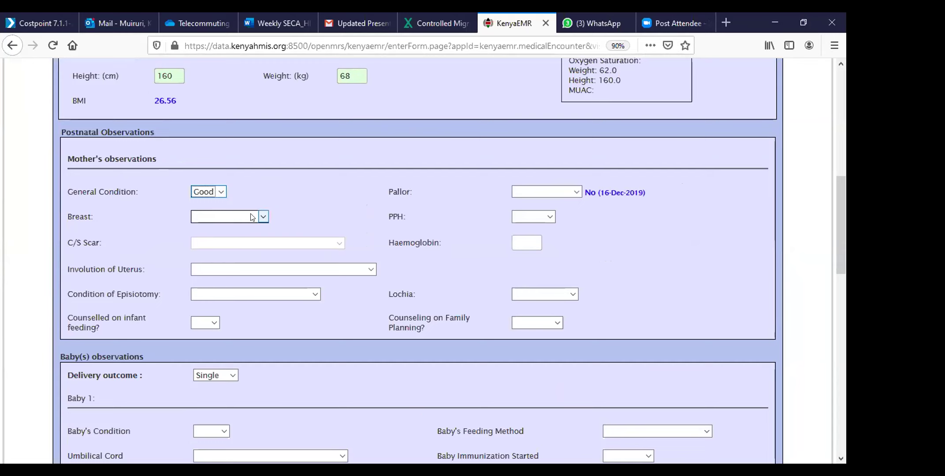
left_click(264, 216)
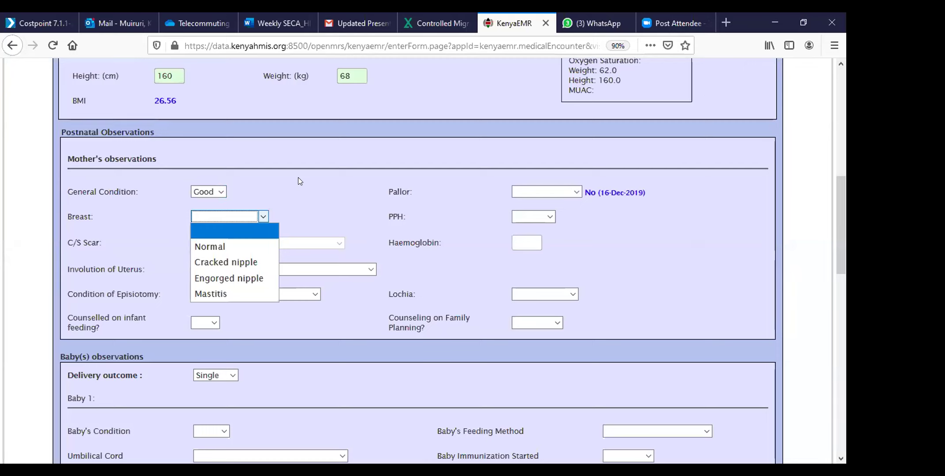
left_click(215, 246)
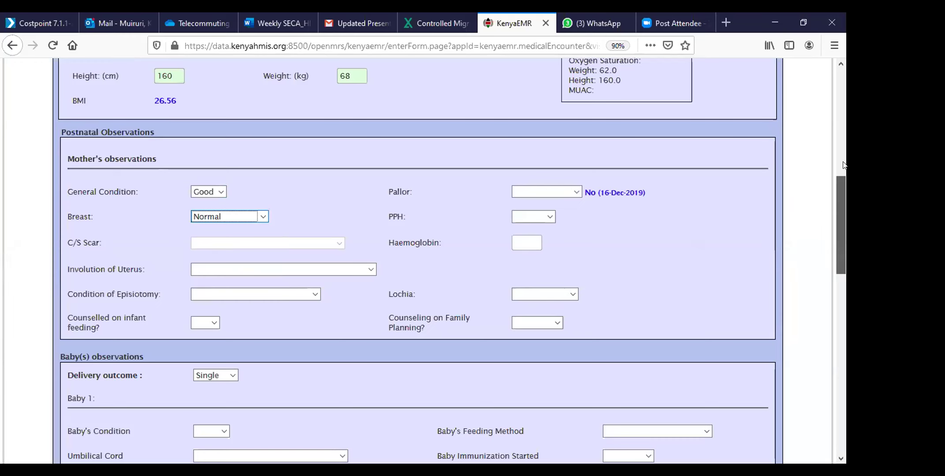
left_click_drag(836, 200, 840, 156)
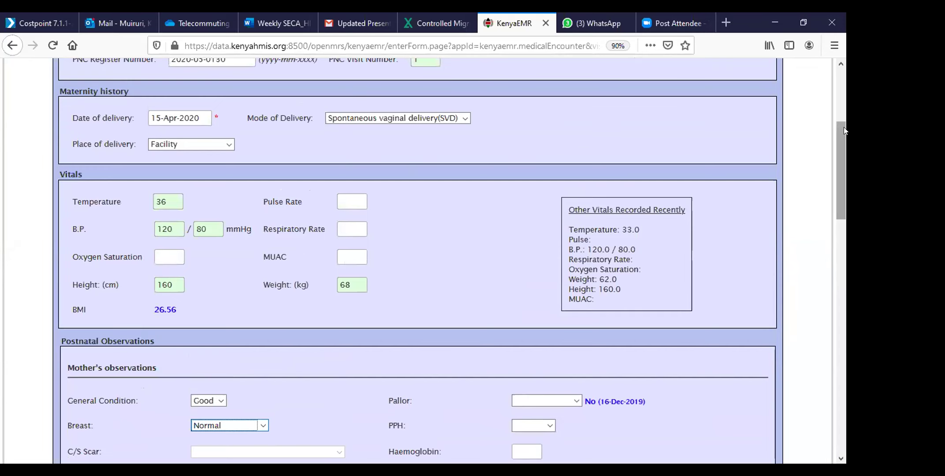
left_click_drag(844, 130, 844, 185)
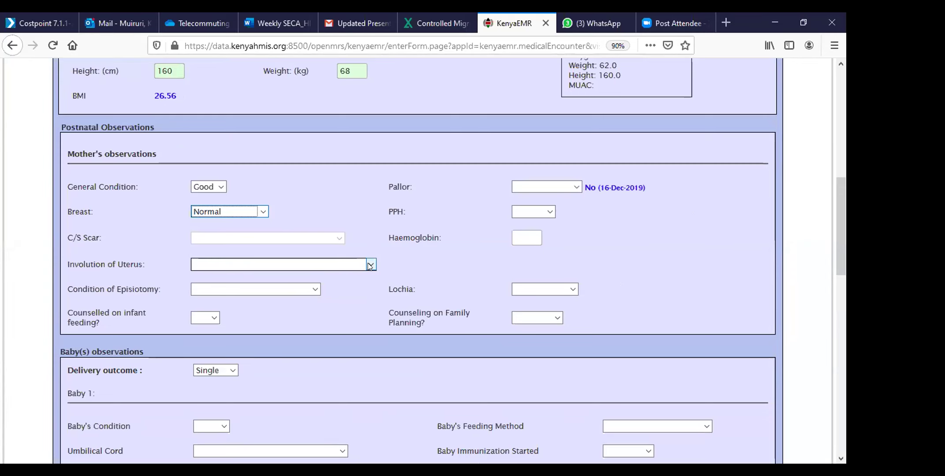
Record uterus as Uterus Involuted, episiotomy Not Applicable, and infant-feeding counselling YES.
left_click(369, 265)
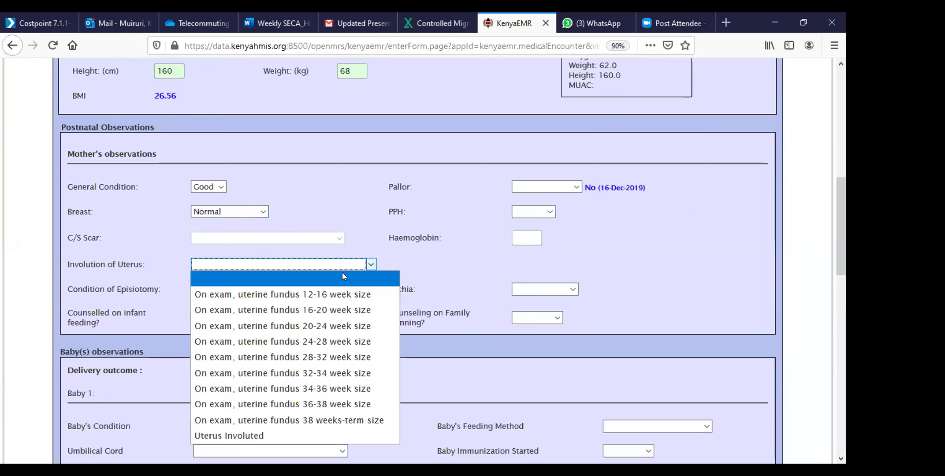
left_click(264, 435)
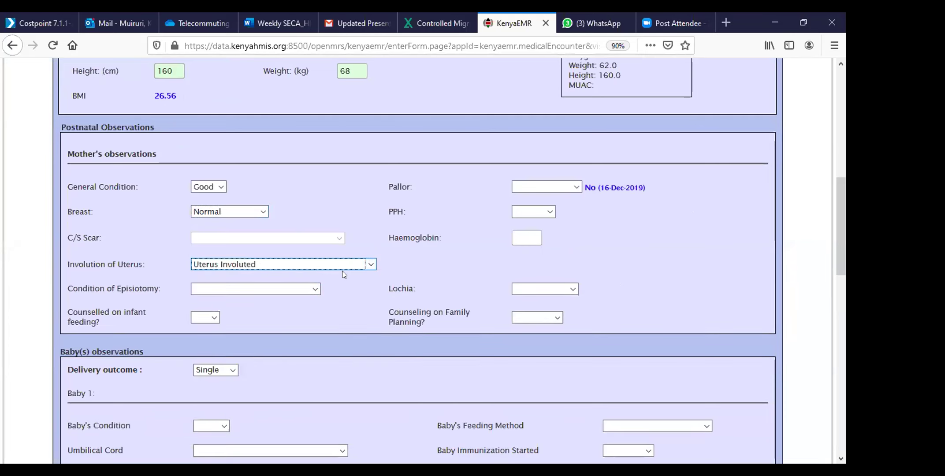
left_click(316, 289)
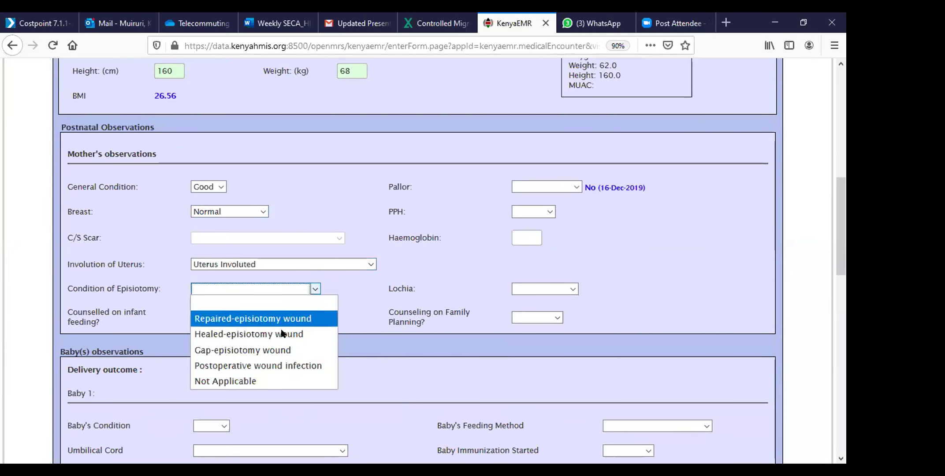
left_click(235, 381)
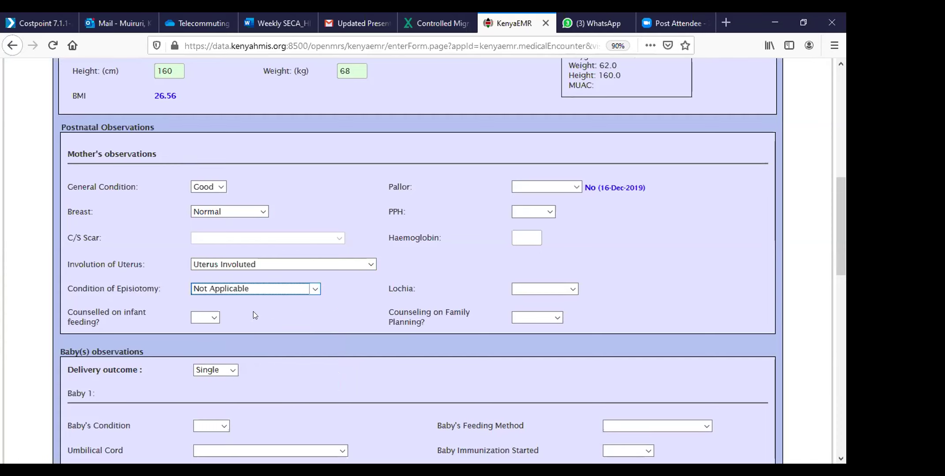
left_click(215, 316)
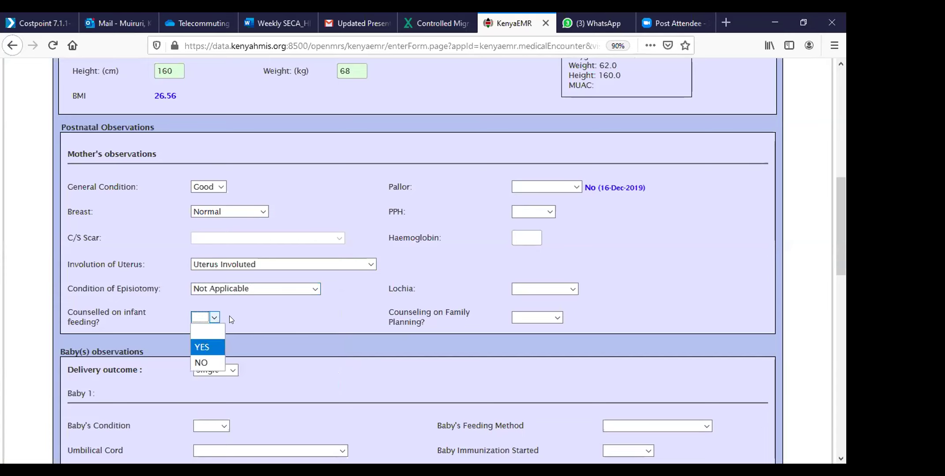
left_click(210, 347)
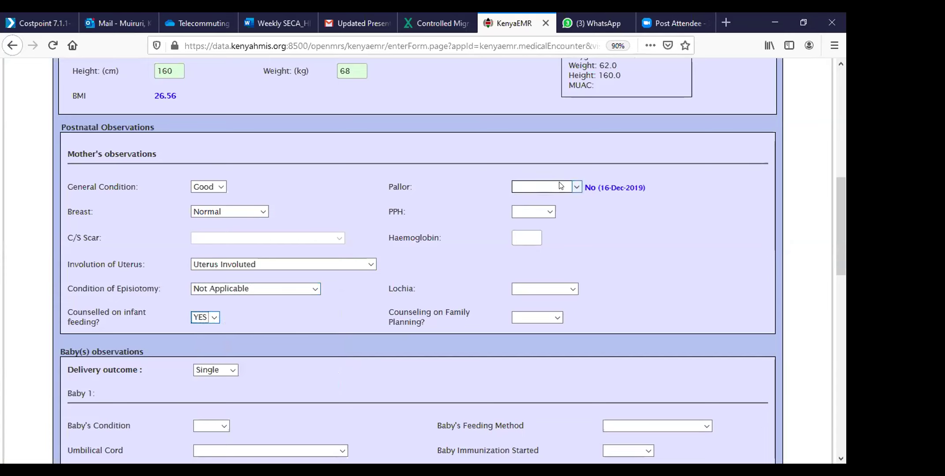
Record pallor as No, PPH as Absent, and haemoglobin as 13.
left_click(577, 186)
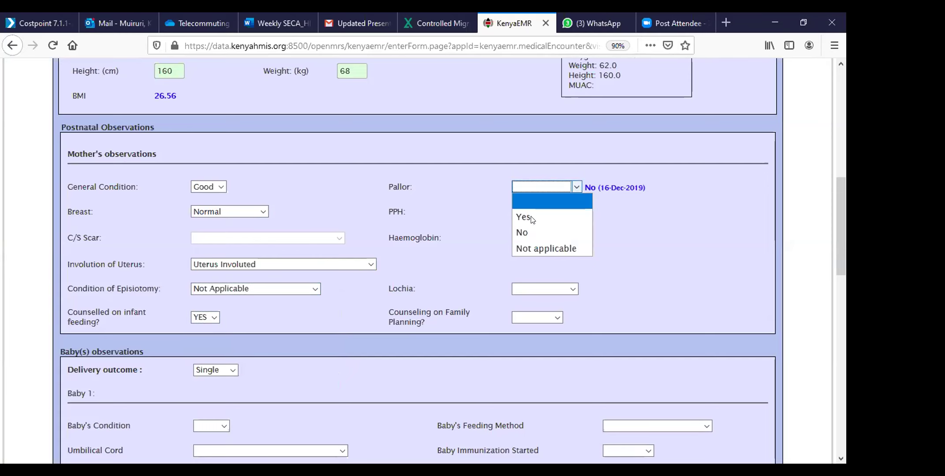
left_click(530, 232)
left_click(549, 214)
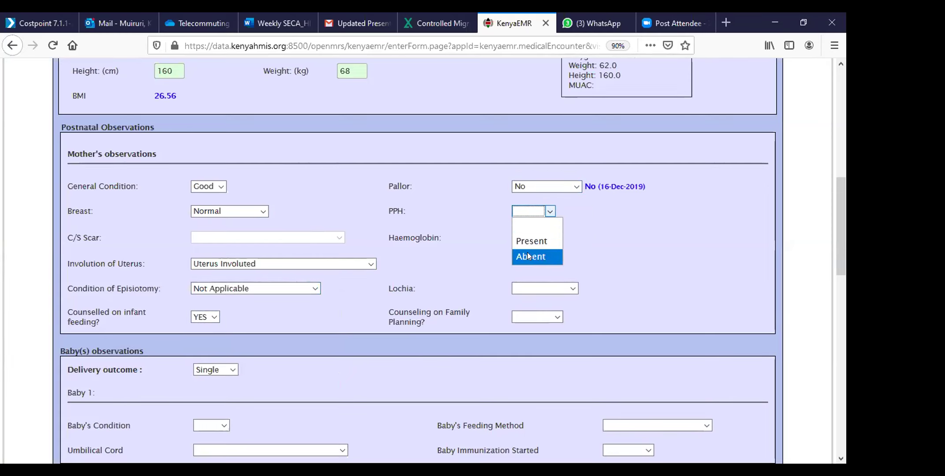
left_click(528, 254)
left_click(520, 236)
type("13")
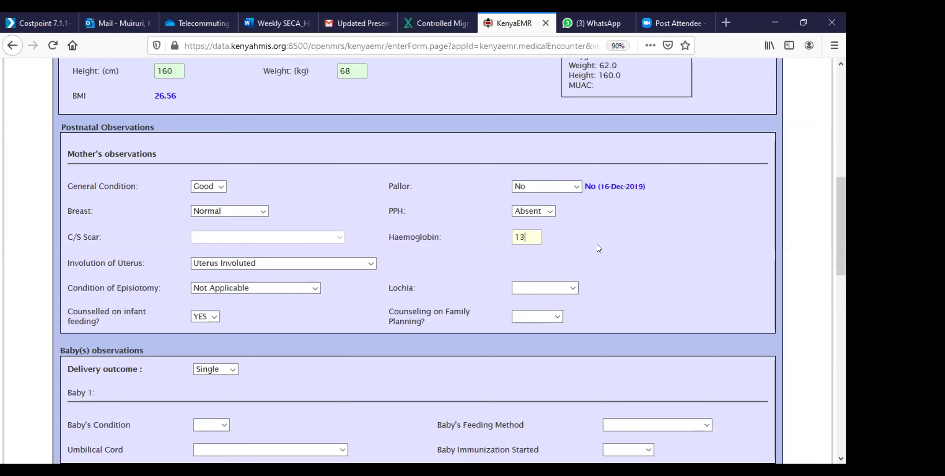
Set lochia to Normal and family-planning counselling to Yes.
left_click(571, 288)
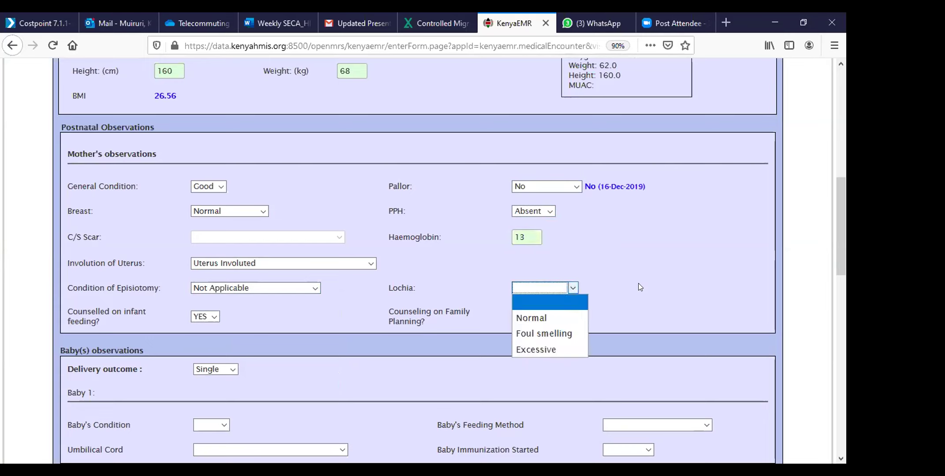
left_click(529, 318)
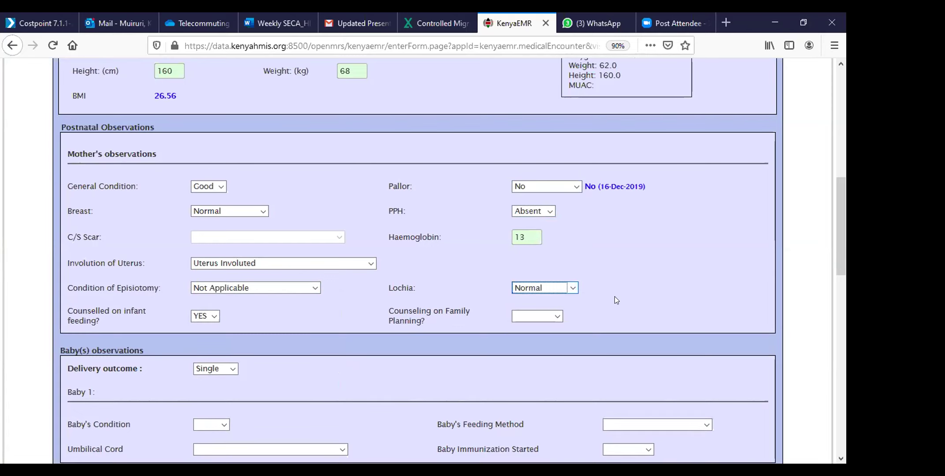
left_click(557, 317)
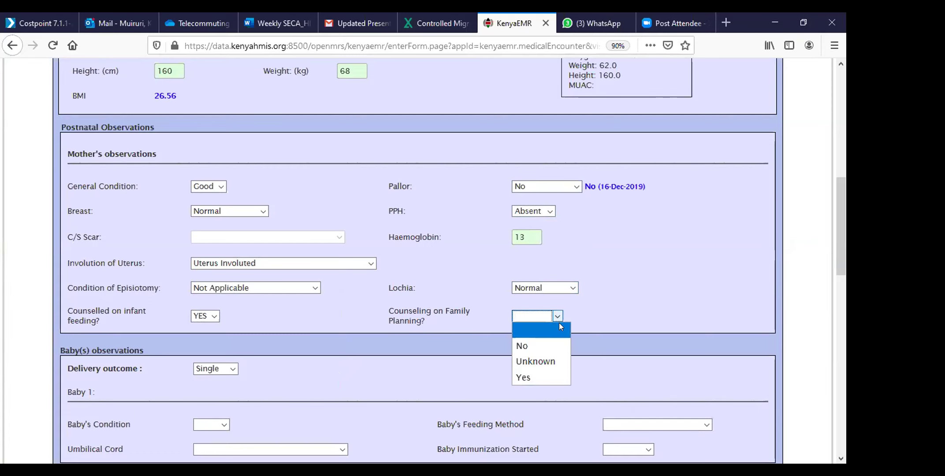
left_click(537, 377)
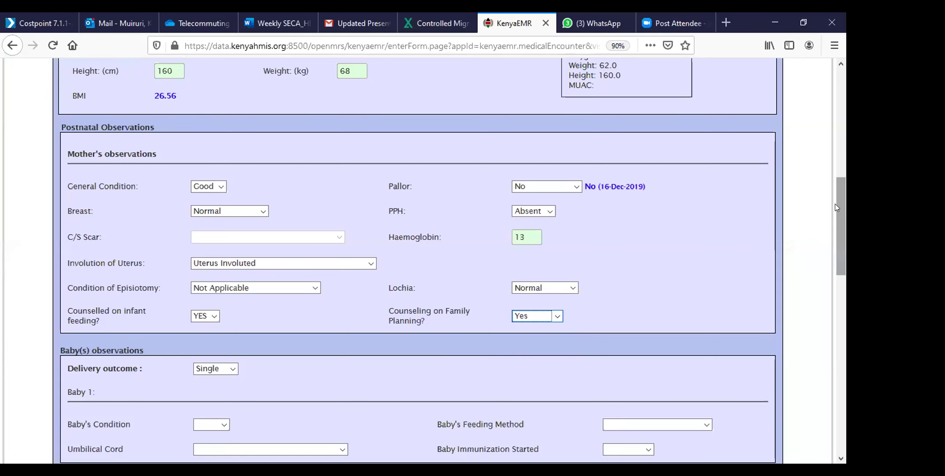
left_click_drag(837, 204, 842, 240)
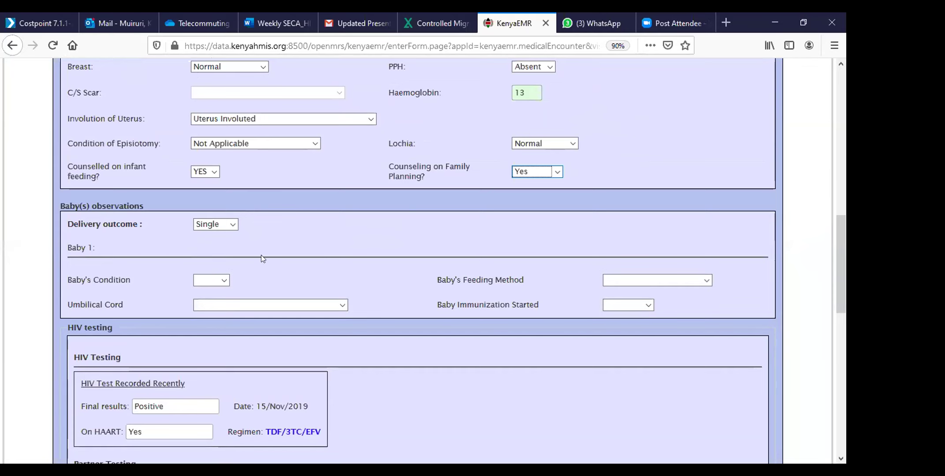
Set Baby 1's condition to Good and umbilical cord to Neonatal umbilical stump clean.
left_click(224, 280)
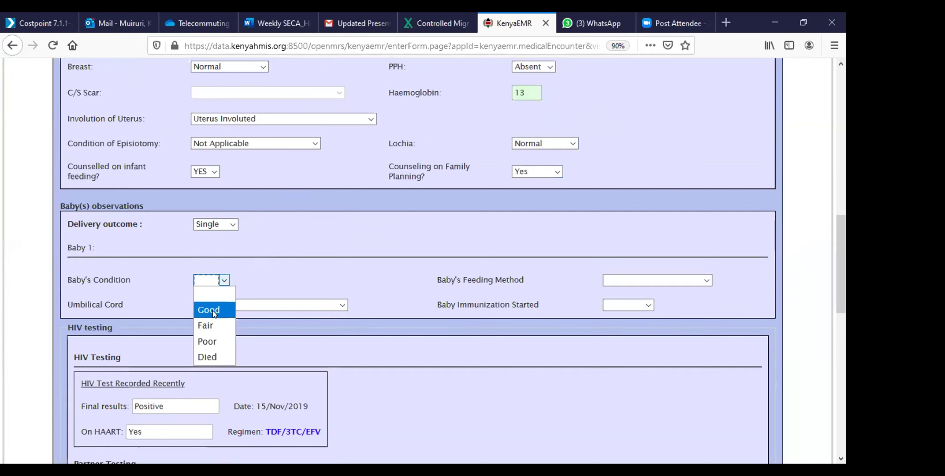
left_click(212, 310)
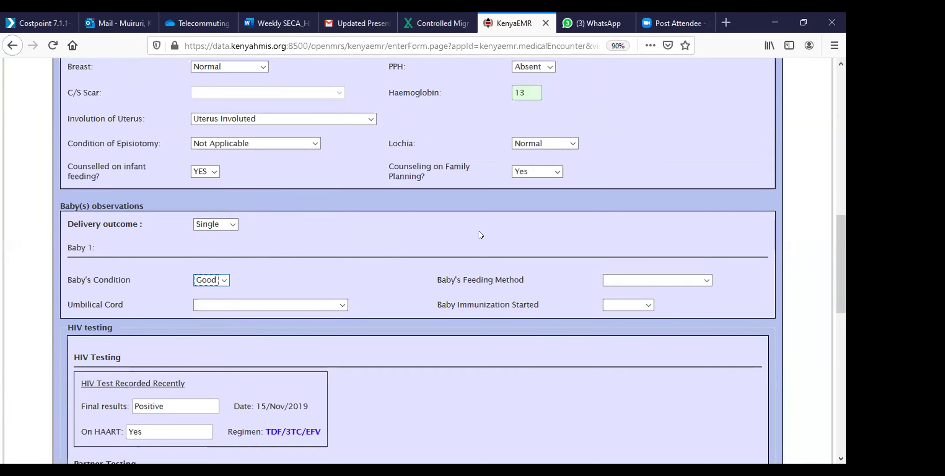
left_click(343, 305)
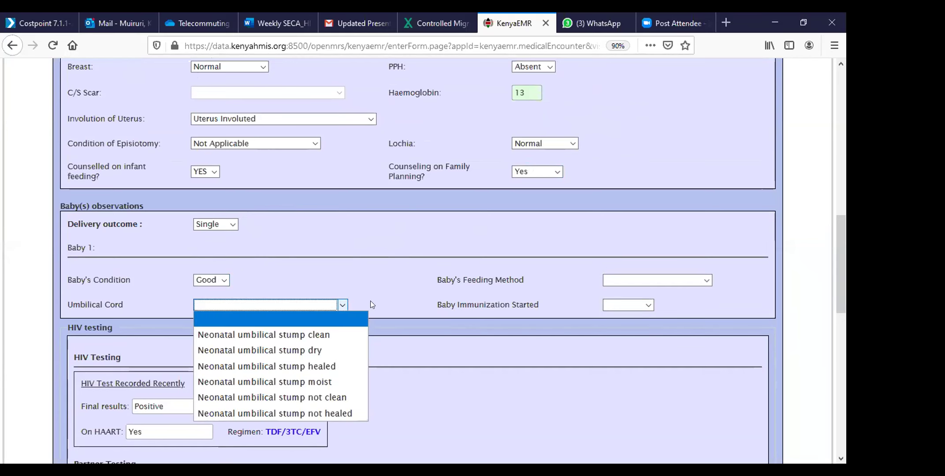
left_click(294, 332)
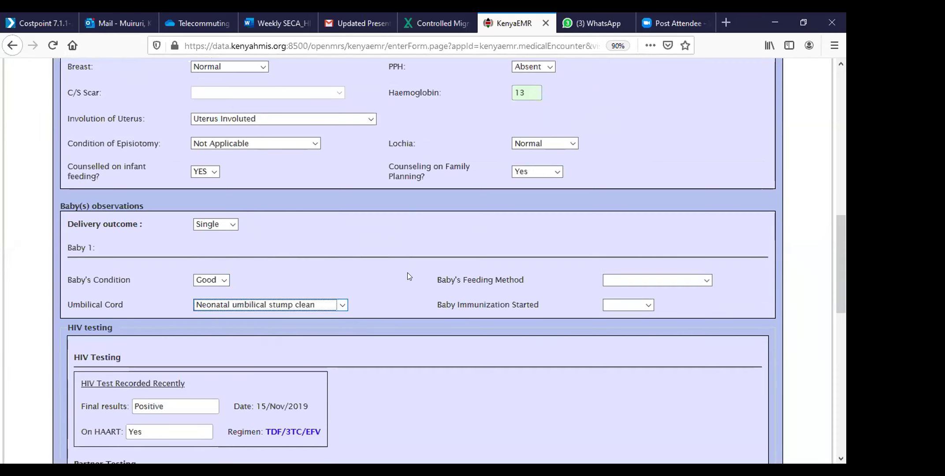
Set Baby 1's feeding method to BREASTFED EXCLUSIVELY and Immunization Started to Yes.
left_click(706, 281)
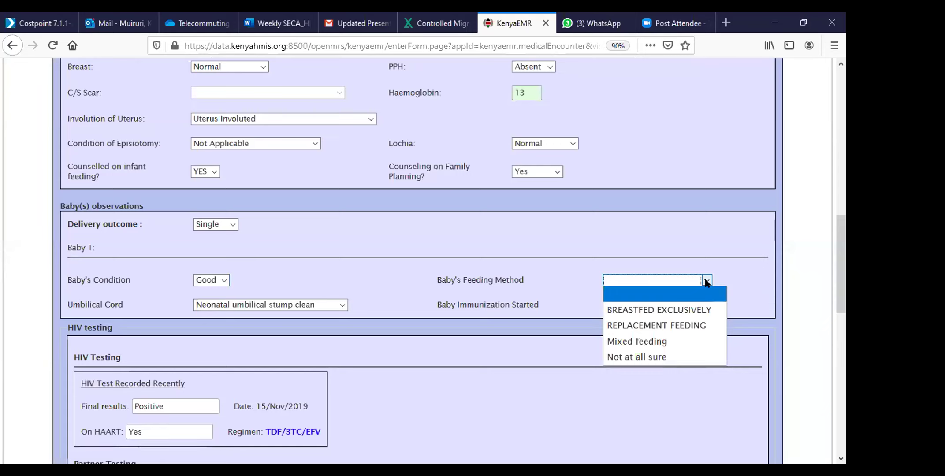
left_click(697, 308)
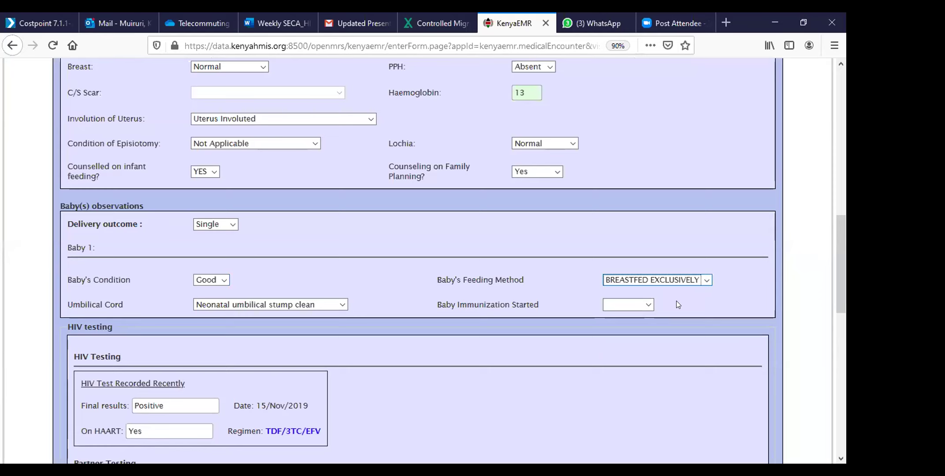
left_click(651, 304)
left_click(617, 366)
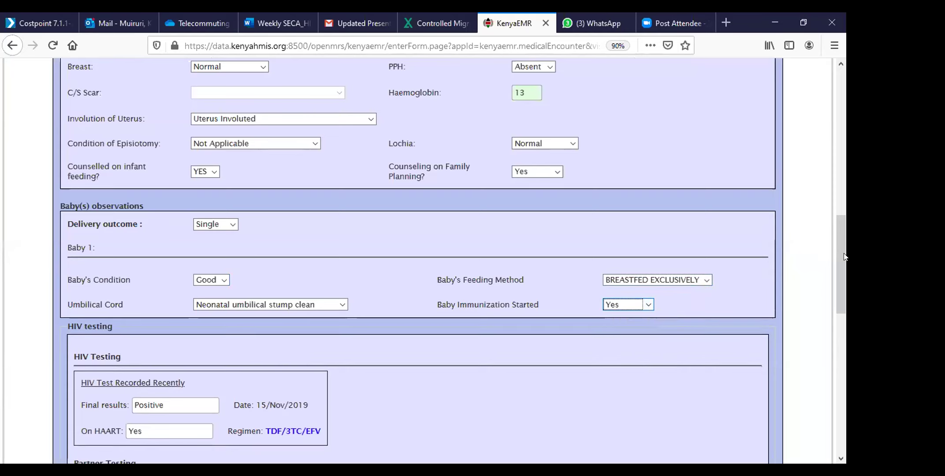
Under ART and Prophylaxis, tick Cotrimoxazole for the mother and No for baby's AZT and NVP.
scroll(845, 263, "down", 3)
scroll(844, 274, "down", 3)
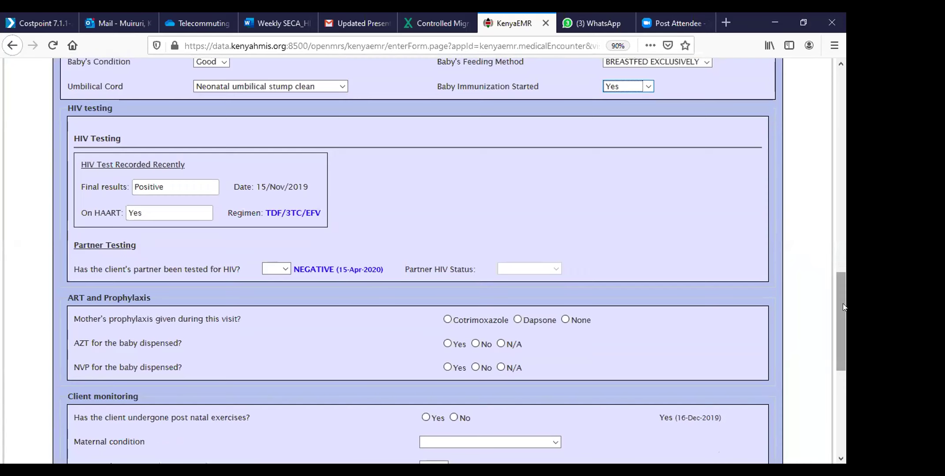
scroll(843, 307, "down", 2)
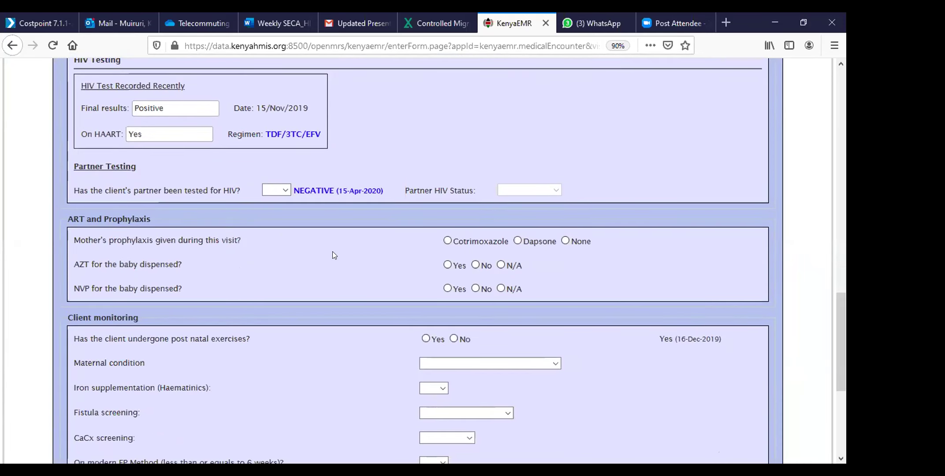
left_click(448, 240)
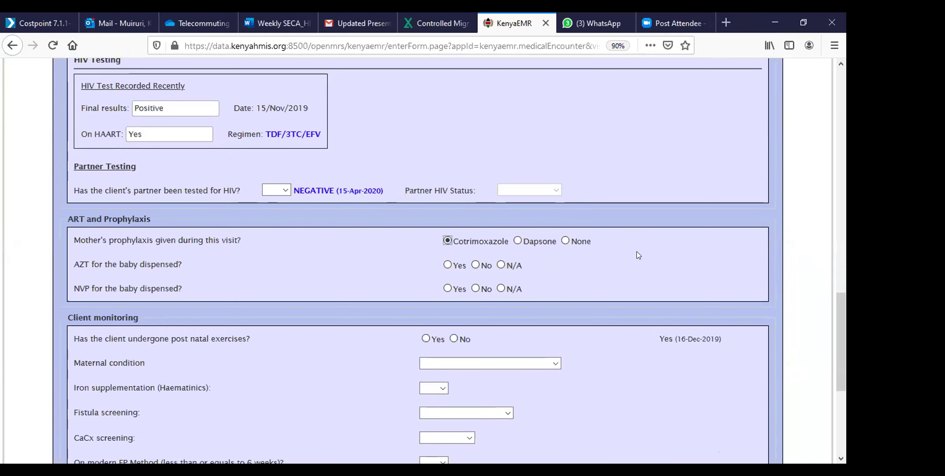
left_click(475, 264)
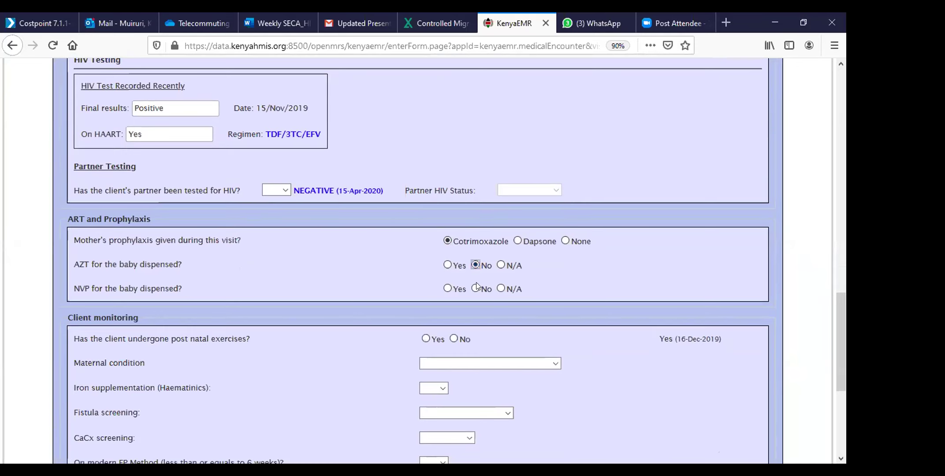
left_click(475, 289)
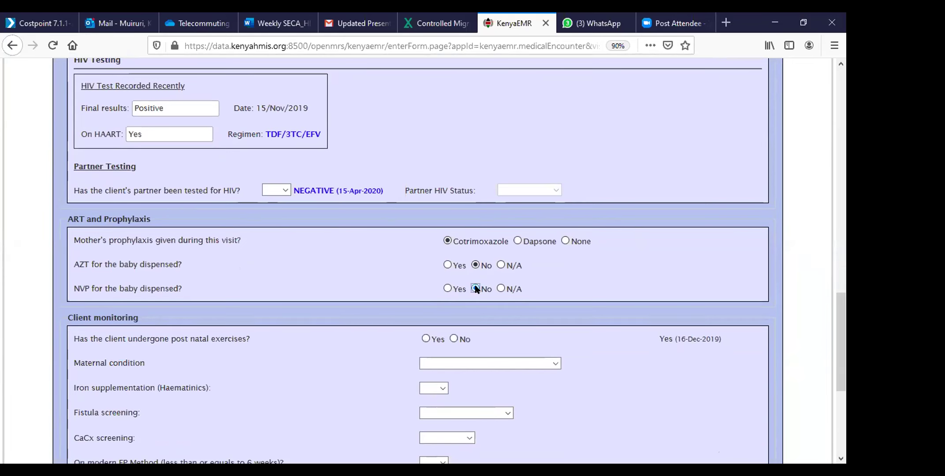
Mark Yes for the client having done postnatal exercises.
left_click_drag(842, 315, 830, 336)
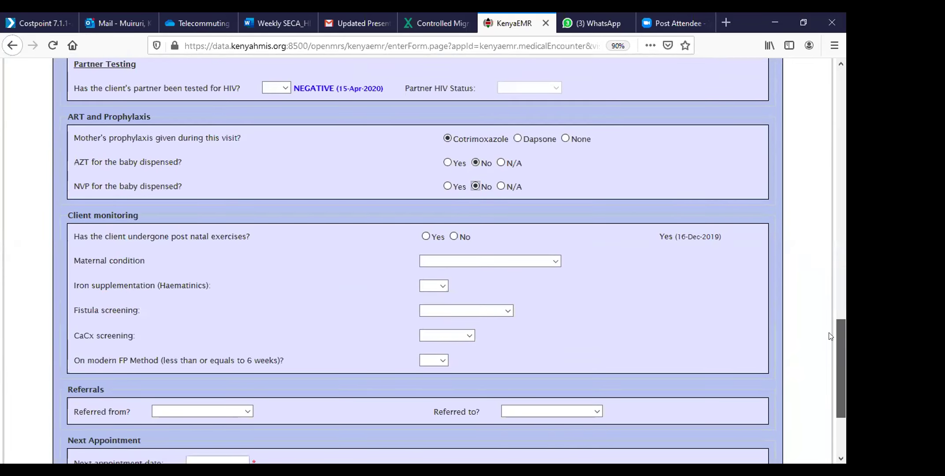
scroll(264, 245, "down", 2)
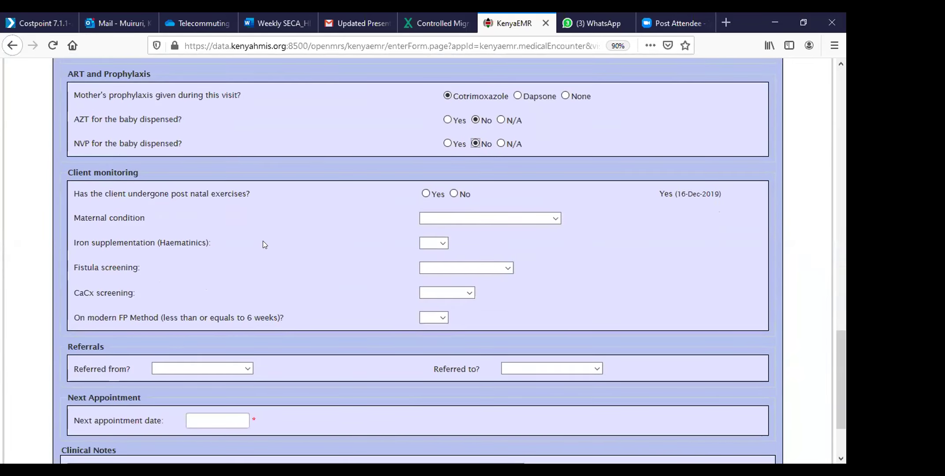
left_click(426, 194)
Set maternal condition to Alive and iron supplementation to Yes.
left_click(553, 218)
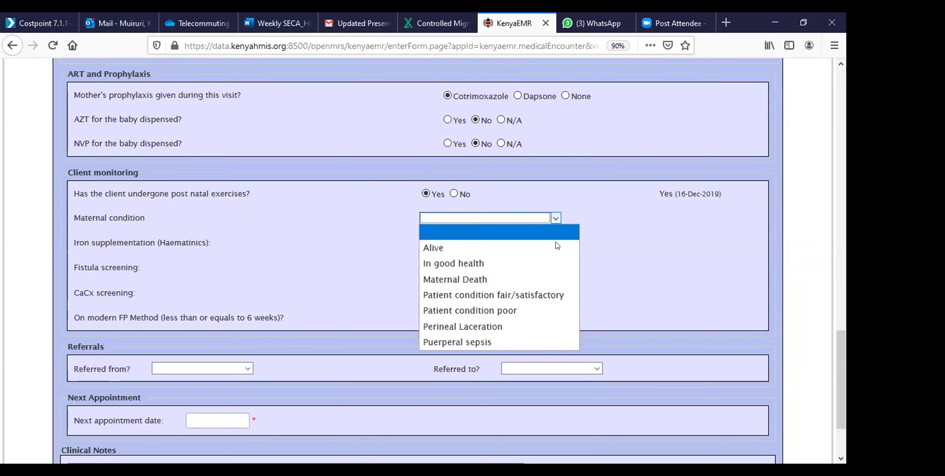
left_click(538, 248)
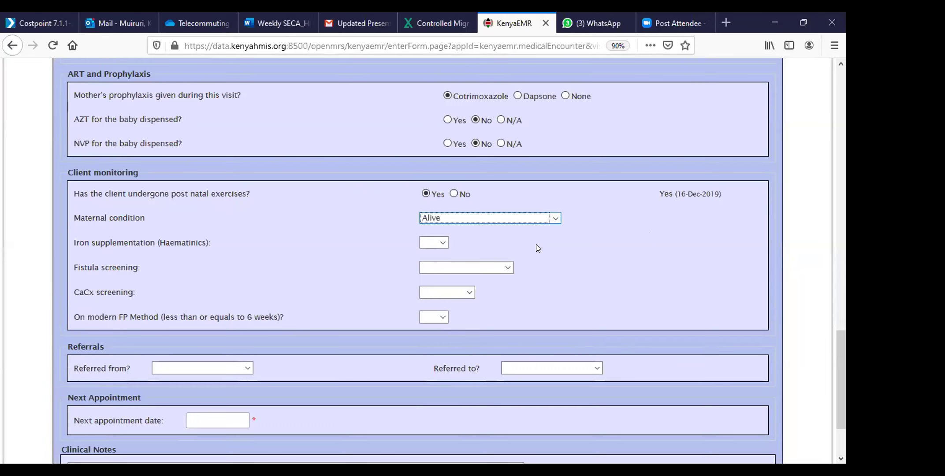
left_click(442, 244)
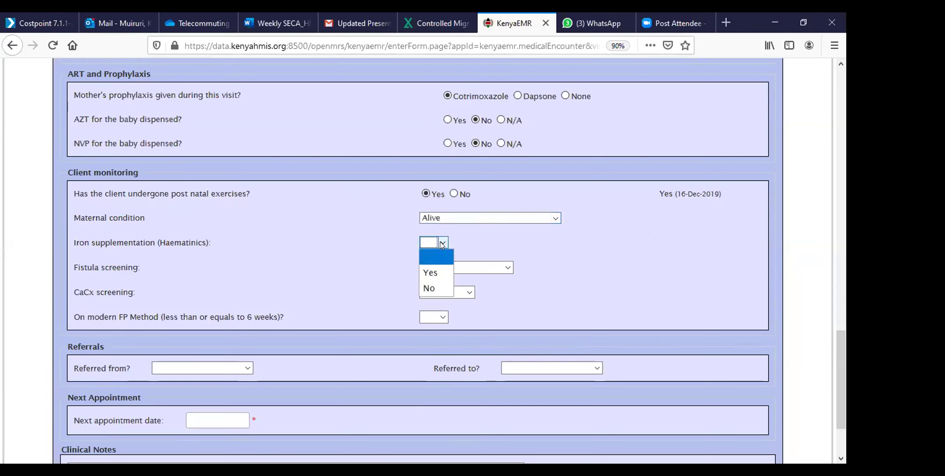
left_click(437, 272)
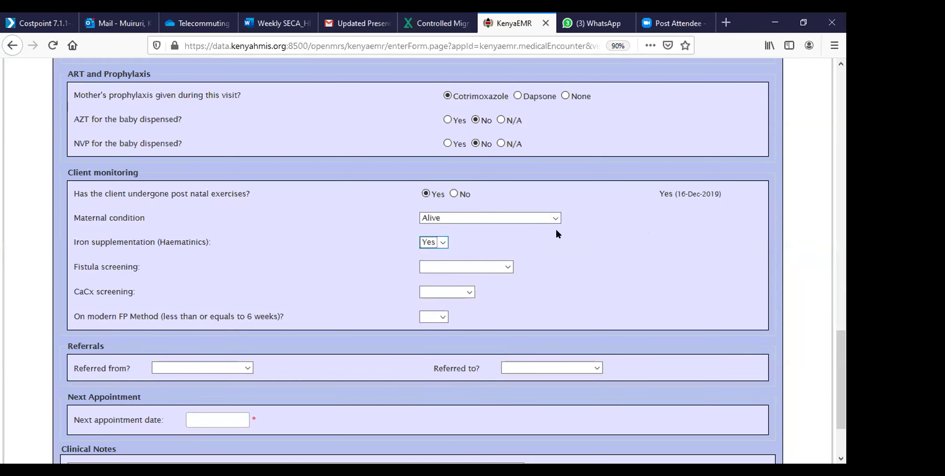
Set fistula screening to None, CaCx screening to Not Done, and On modern FP Method to Yes.
left_click(508, 268)
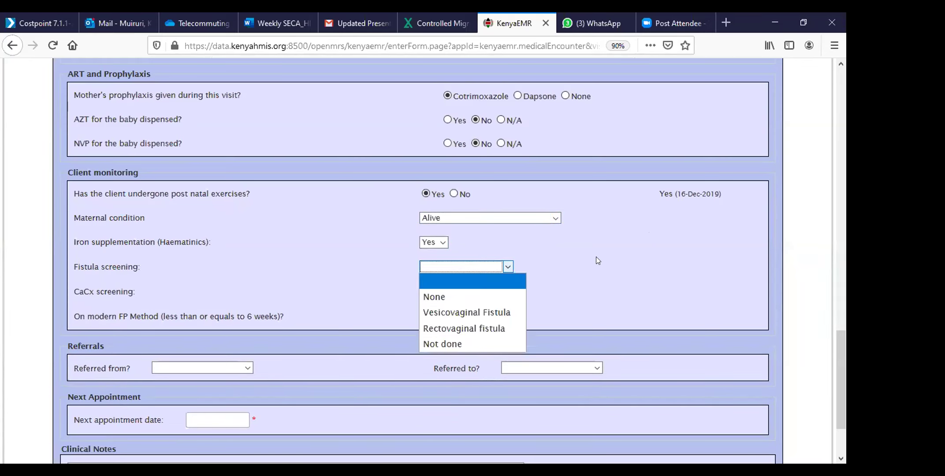
left_click(469, 298)
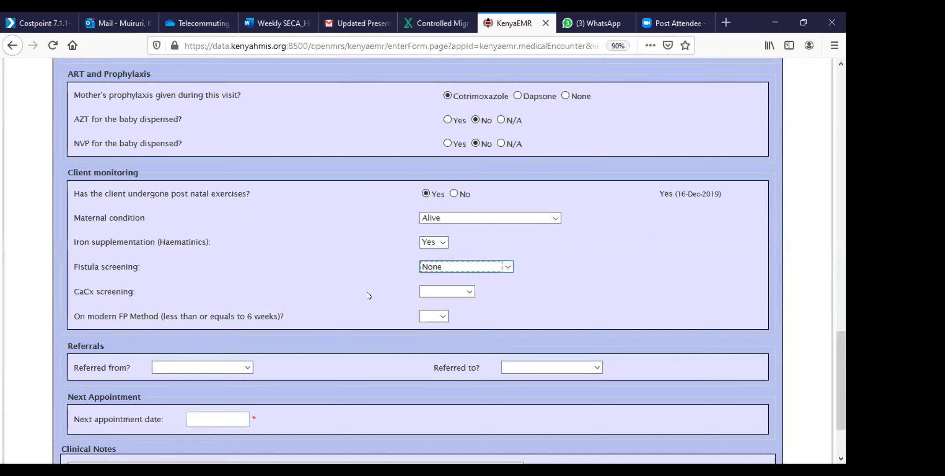
left_click(461, 291)
left_click(444, 368)
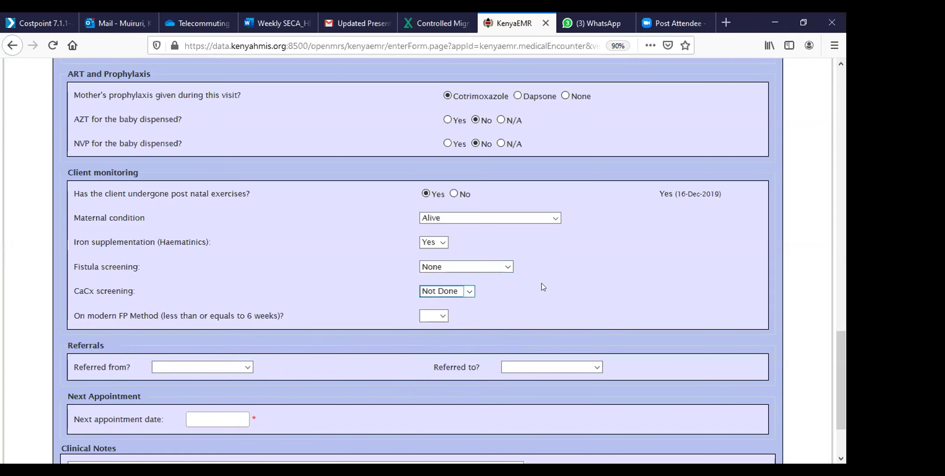
left_click(441, 317)
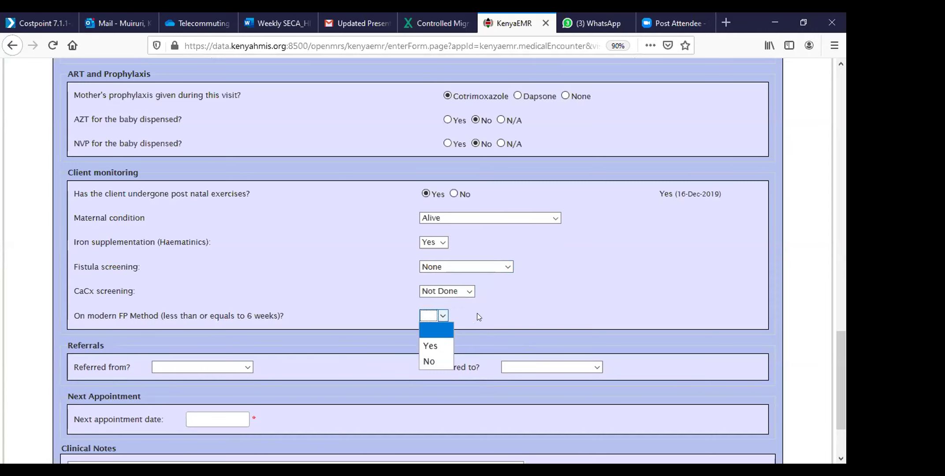
left_click(438, 345)
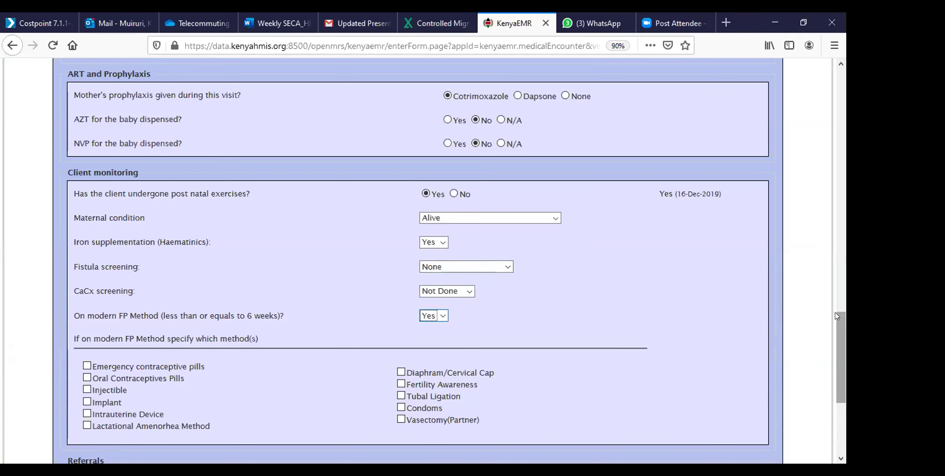
Tick Injectible as the FP method, toggling On modern FP Method to No and back to Yes.
left_click_drag(835, 317, 837, 358)
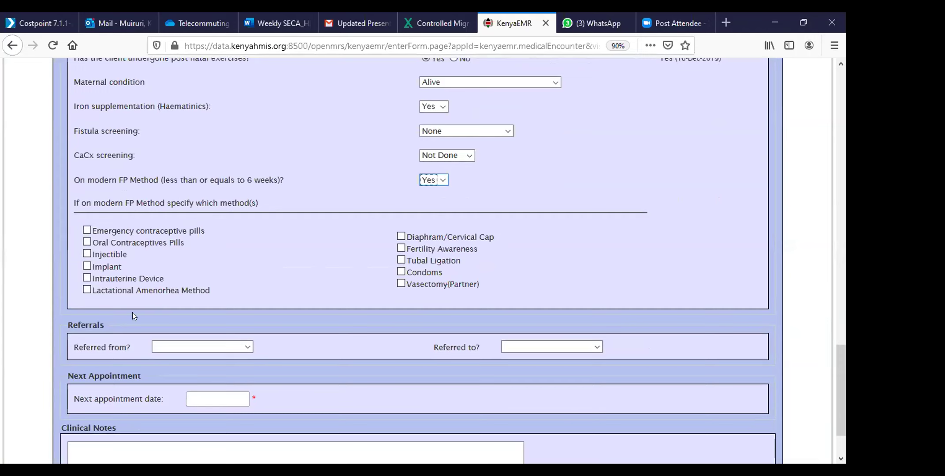
left_click(87, 254)
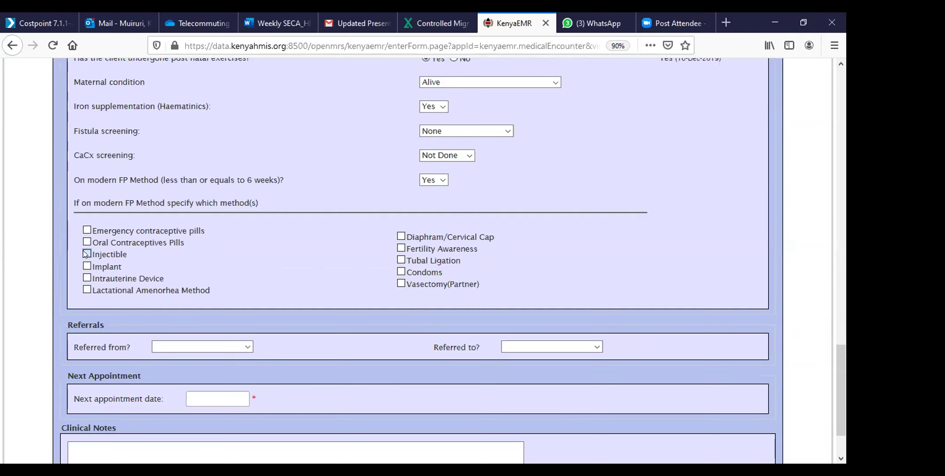
left_click(442, 180)
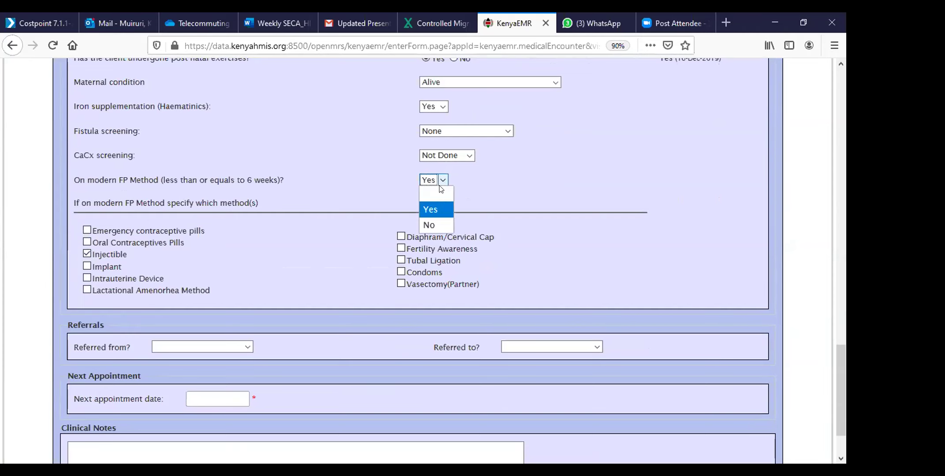
left_click(432, 224)
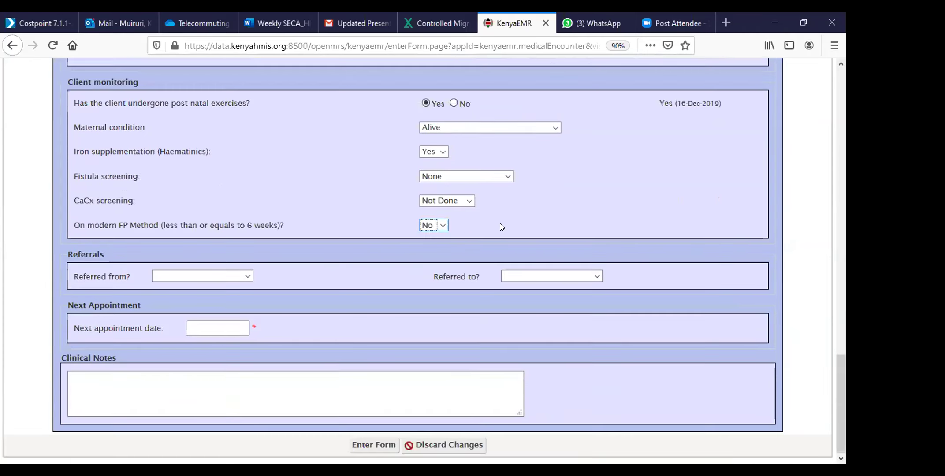
left_click(434, 226)
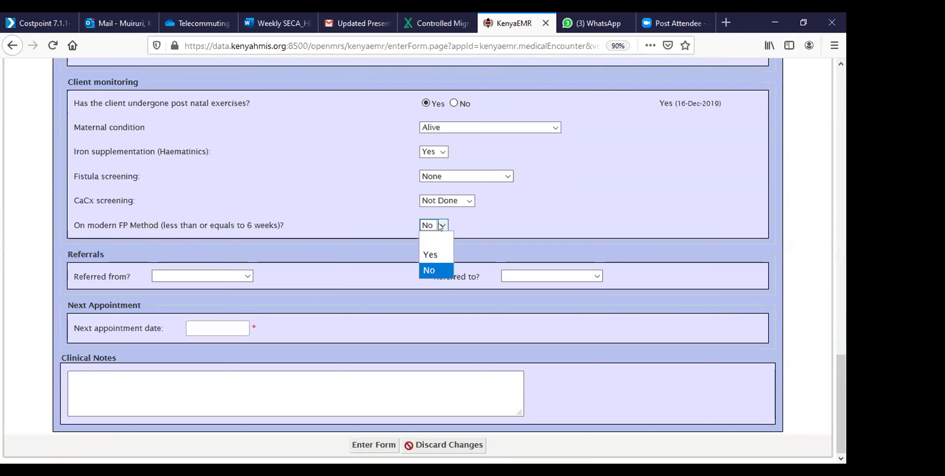
left_click(431, 251)
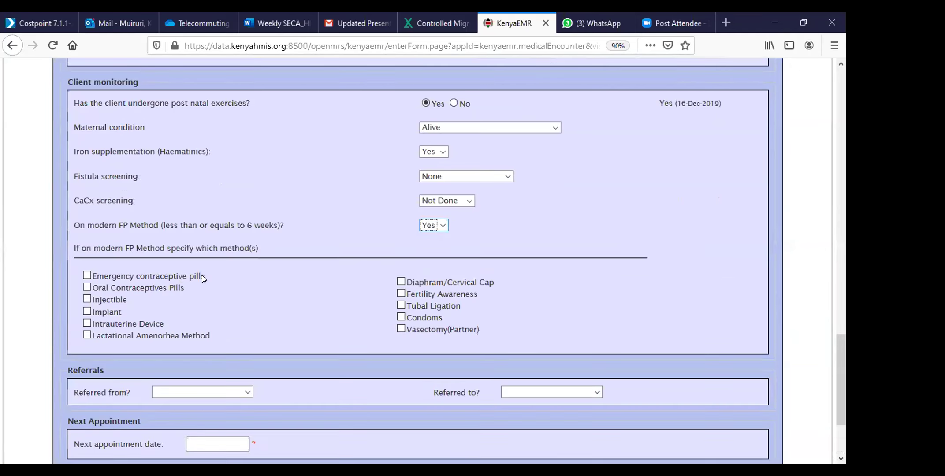
left_click(87, 299)
left_click_drag(844, 345, 843, 382)
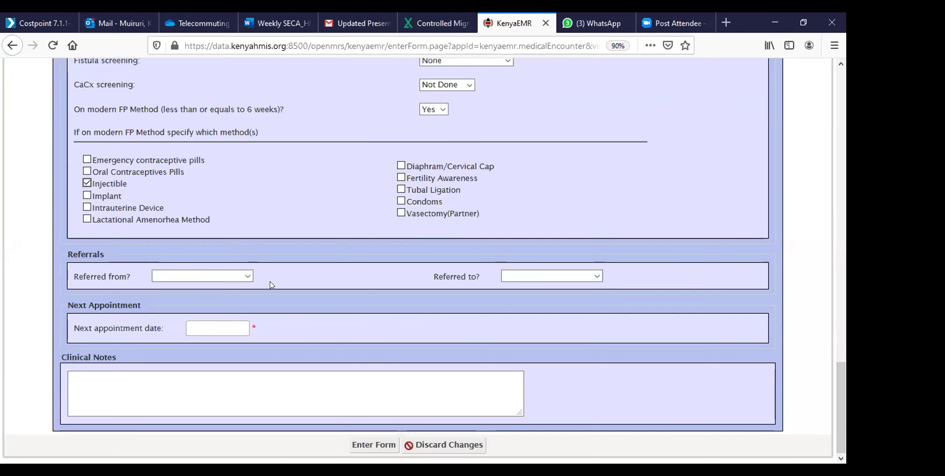
Set the next appointment to 17-Jun-2020, leaving Referred from and Referred to blank.
left_click(246, 277)
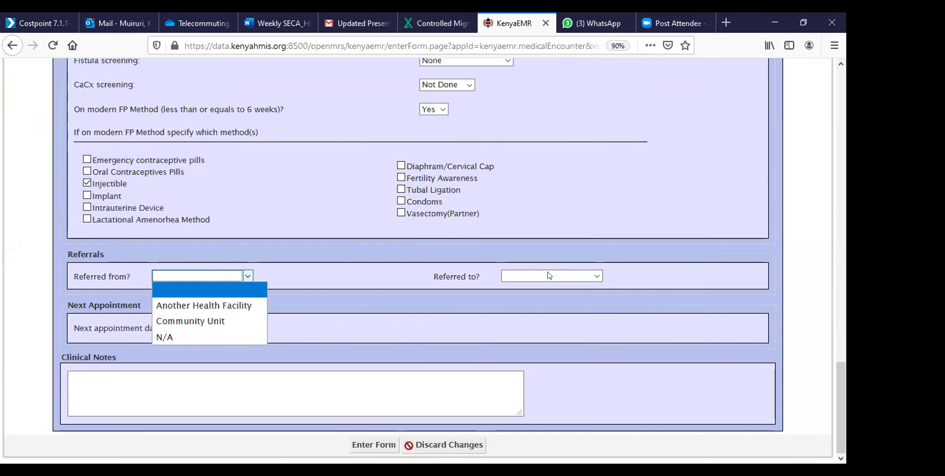
left_click(590, 277)
left_click(362, 294)
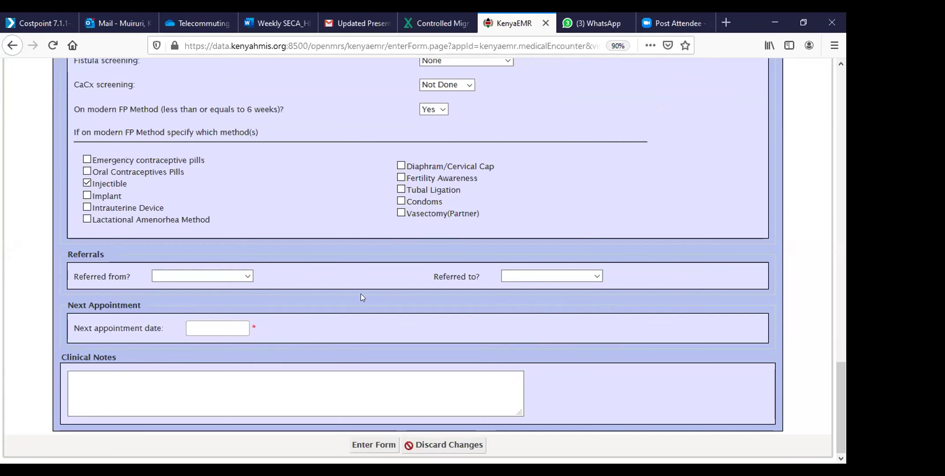
left_click(226, 325)
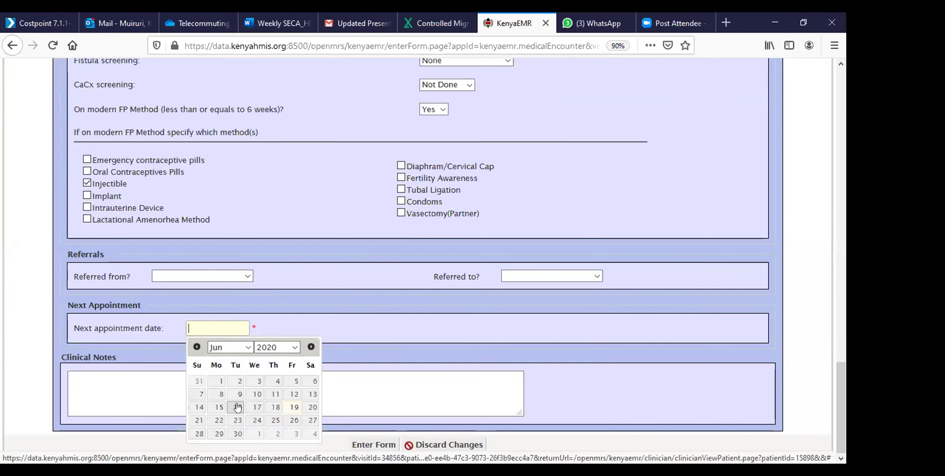
left_click(257, 407)
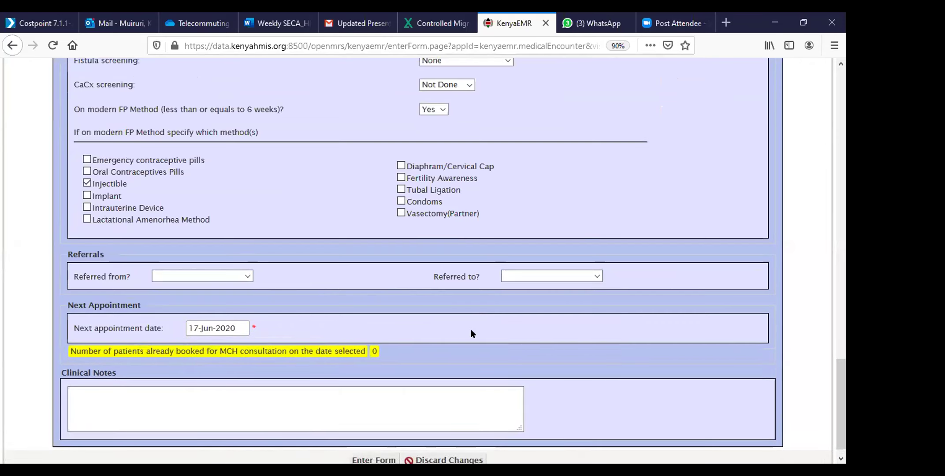
scroll(841, 361, "up", 10)
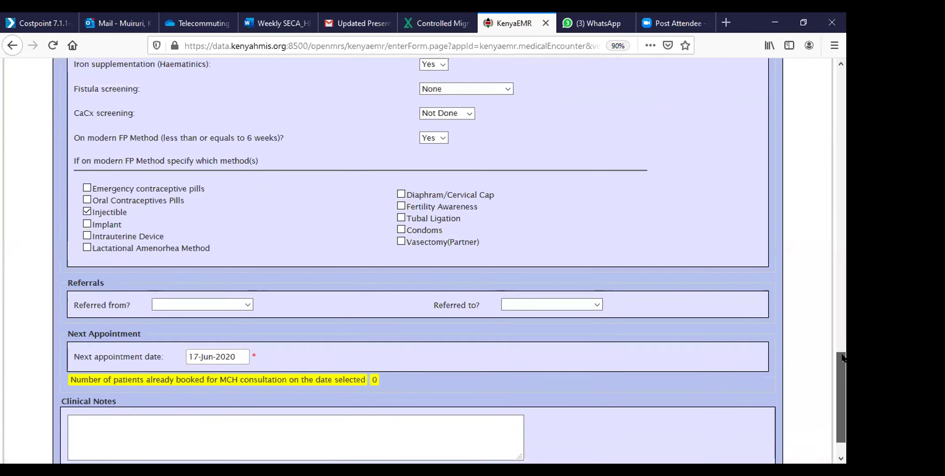
scroll(840, 254, "up", 15)
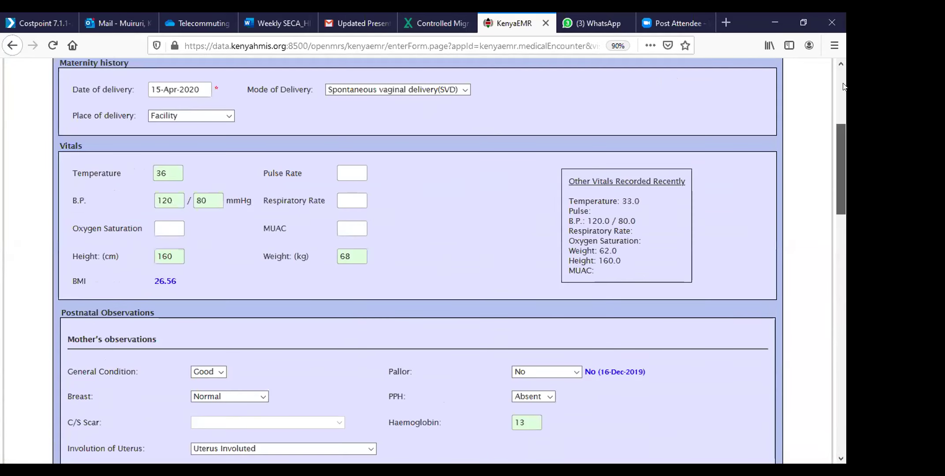
scroll(844, 105, "down", 12)
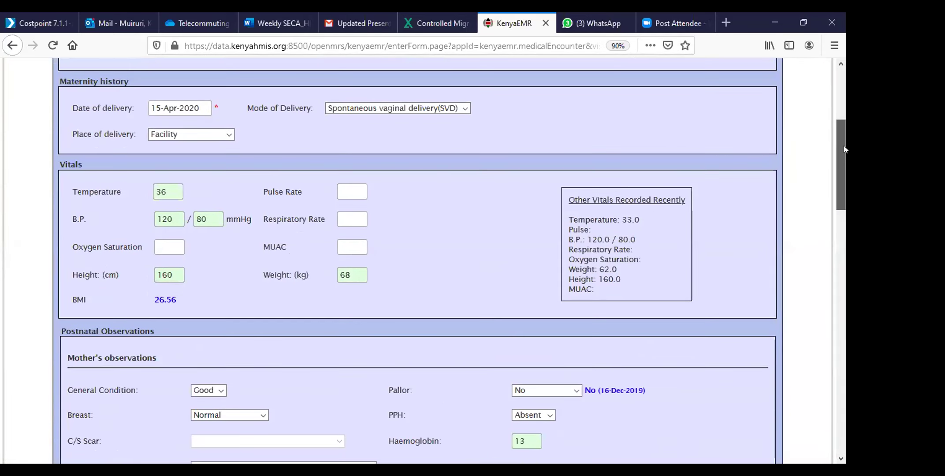
scroll(844, 175, "down", 8)
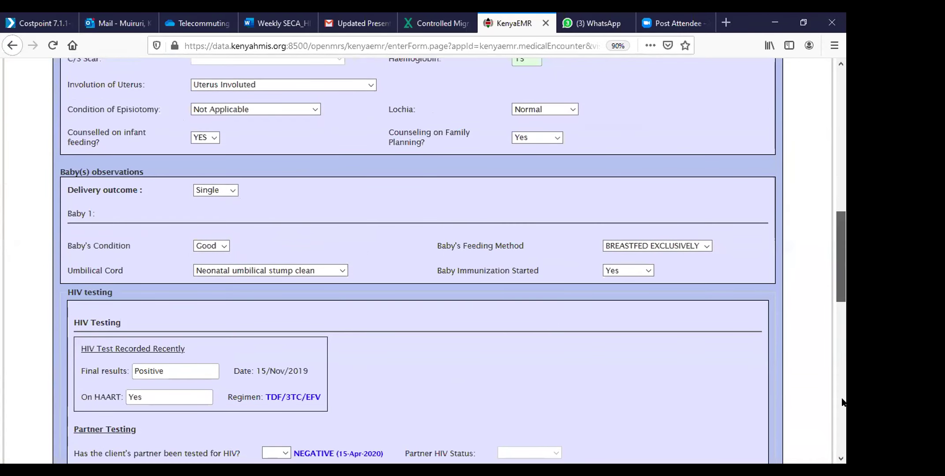
scroll(646, 277, "down", 5)
scroll(643, 277, "down", 4)
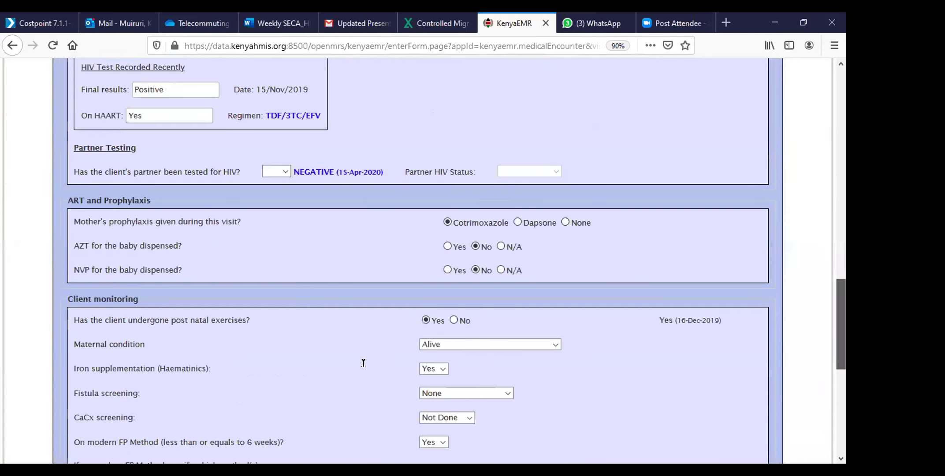
scroll(364, 443, "down", 1)
scroll(365, 442, "down", 8)
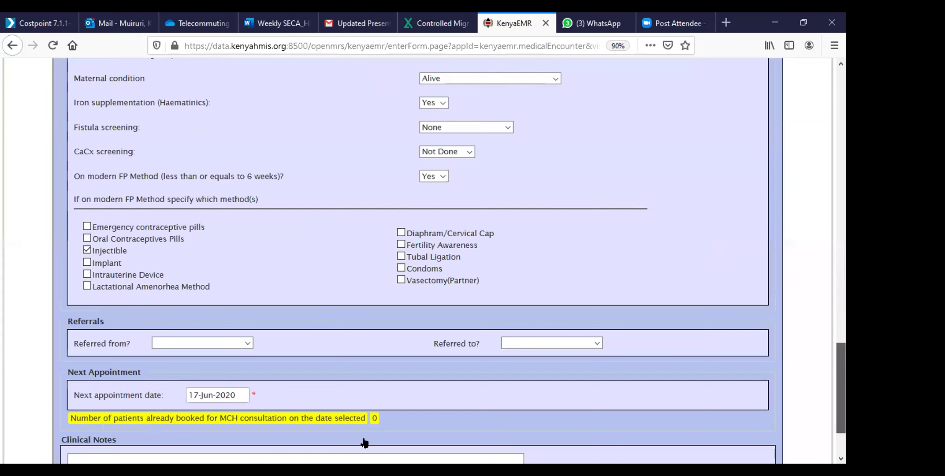
scroll(365, 443, "down", 3)
left_click(364, 443)
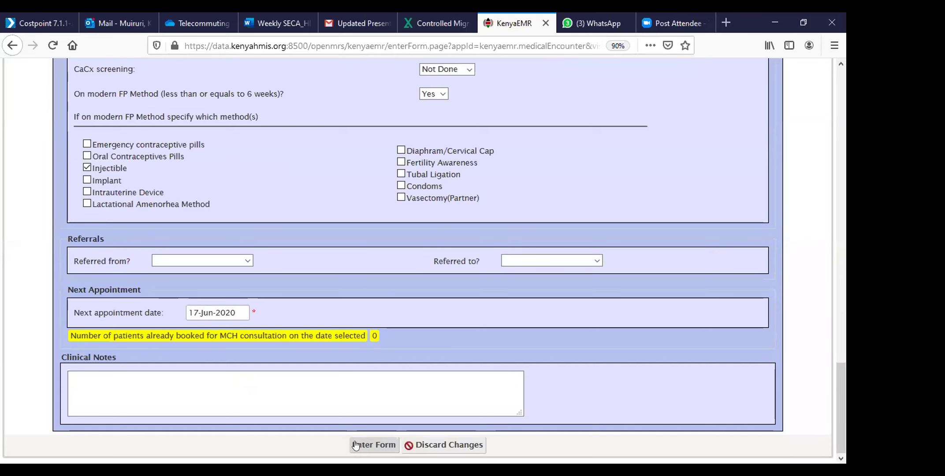
Submit the MCH Postnatal Visit form and check it under Completed Visit Forms.
left_click(370, 445)
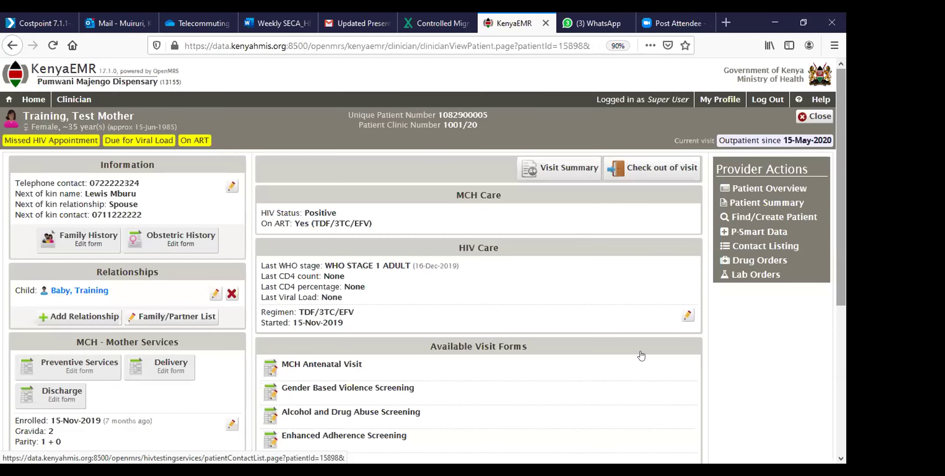
scroll(502, 365, "down", 5)
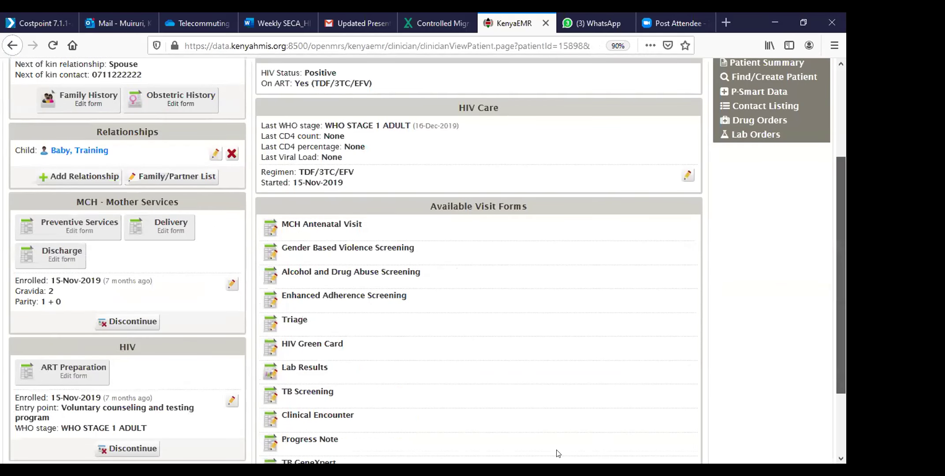
scroll(437, 453, "down", 1)
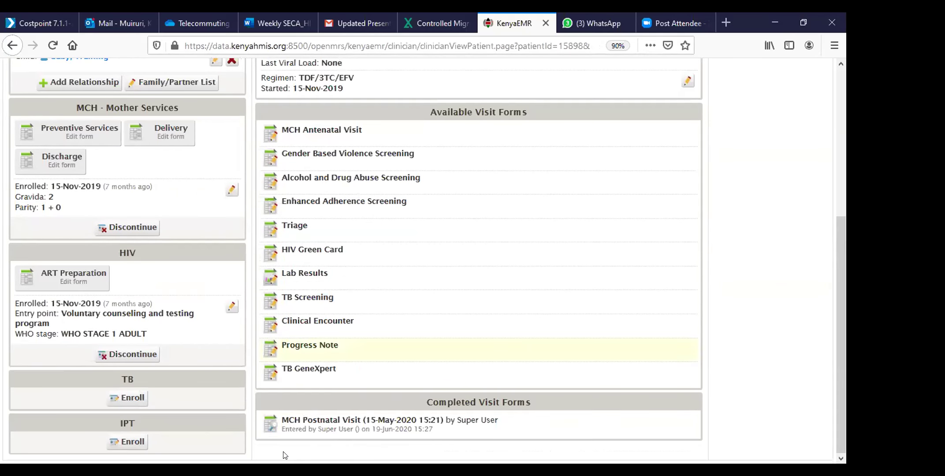